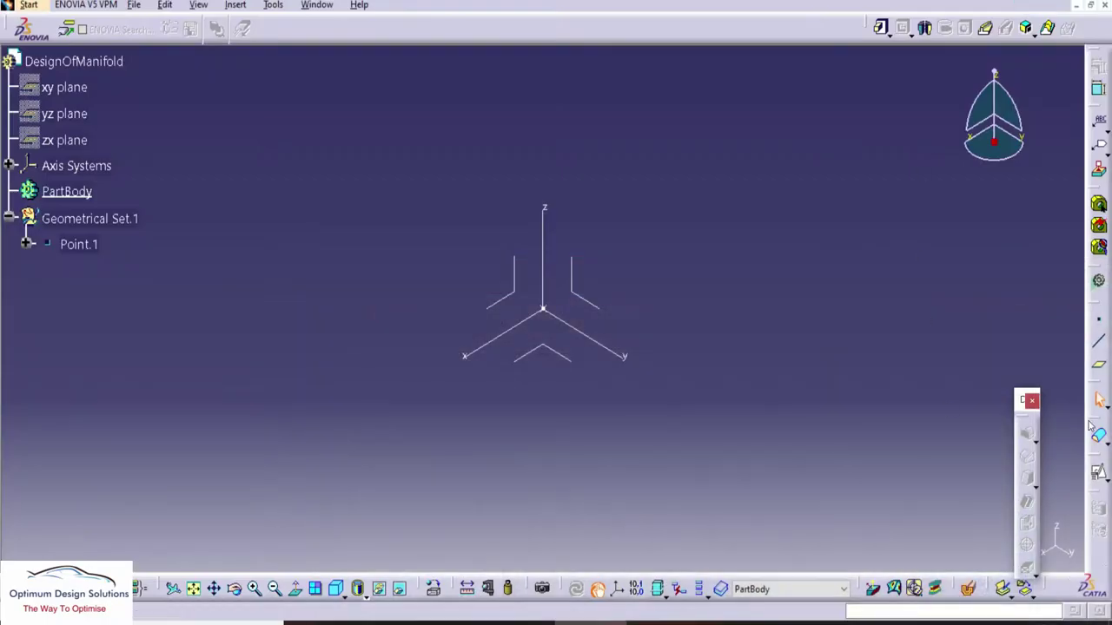
Step: Start a positioned sketch on the yz plane and draw a rectangle centred on the origin
left_click(1098, 471)
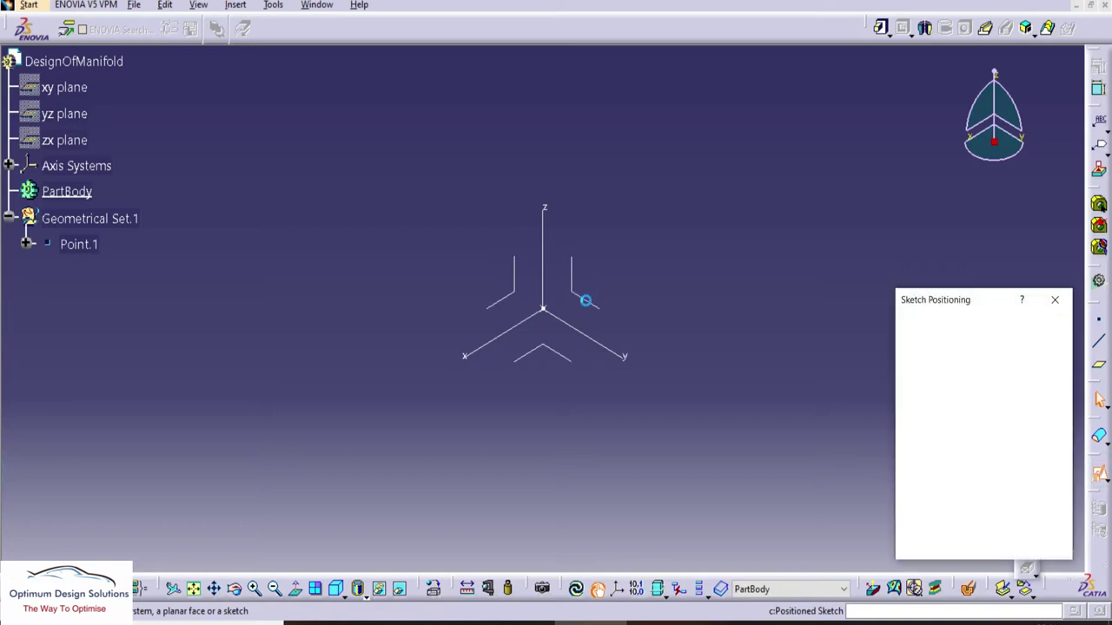
left_click(990, 546)
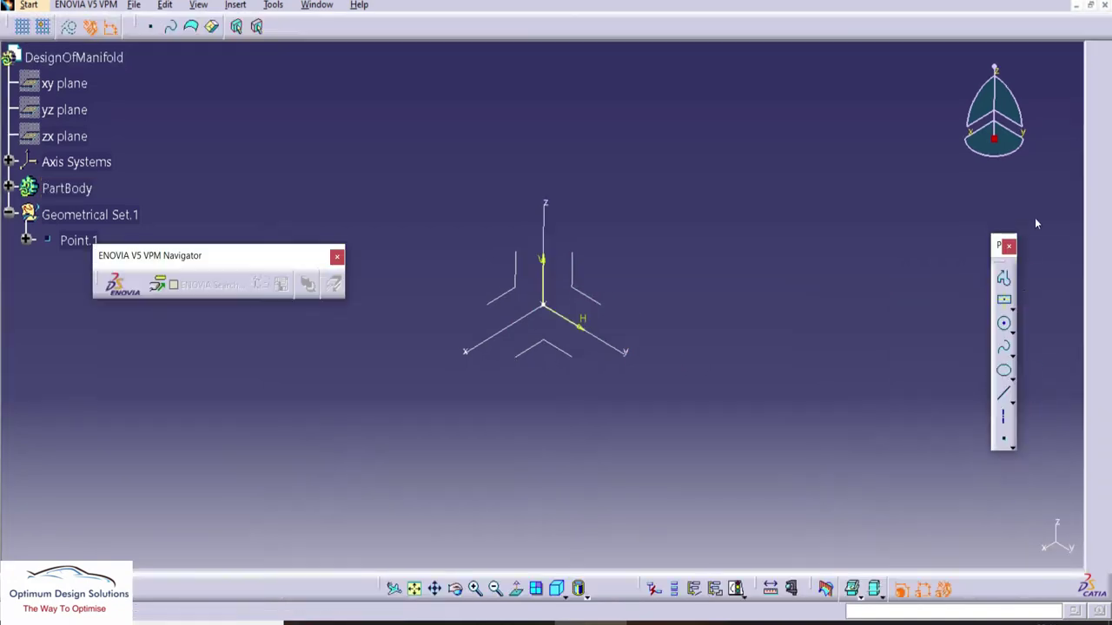
left_click(543, 305)
left_click(689, 167)
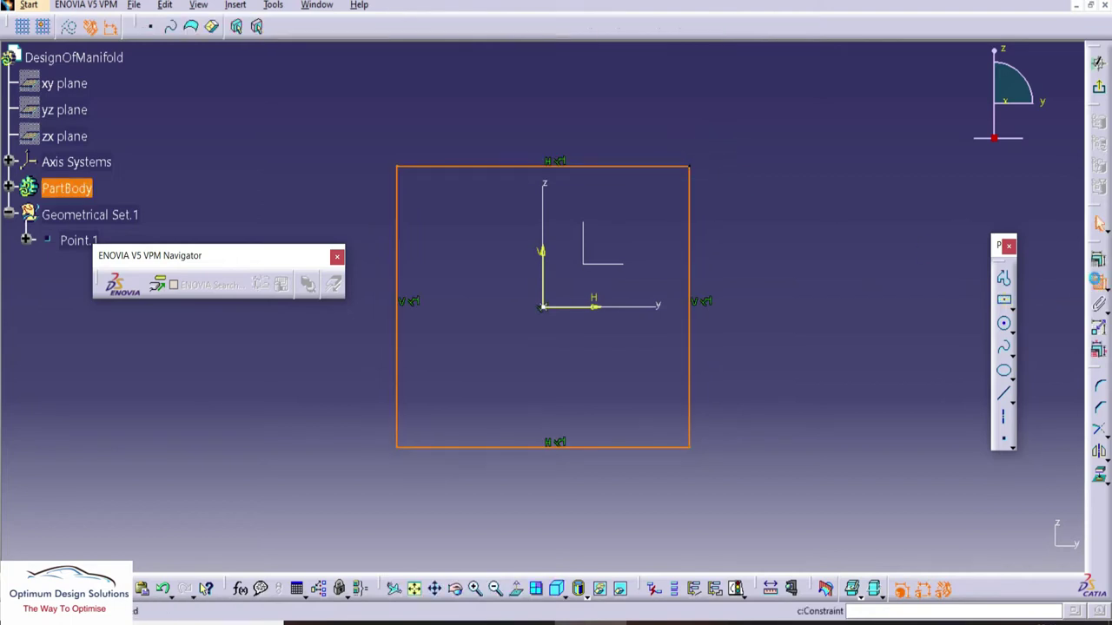
Step: Dimension the rectangle's height and width, setting the width to 125 mm
left_click(1098, 281)
left_click(691, 219)
left_click(769, 241)
left_click(602, 167)
left_click(592, 117)
double_click(602, 115)
type("125")
key("Return")
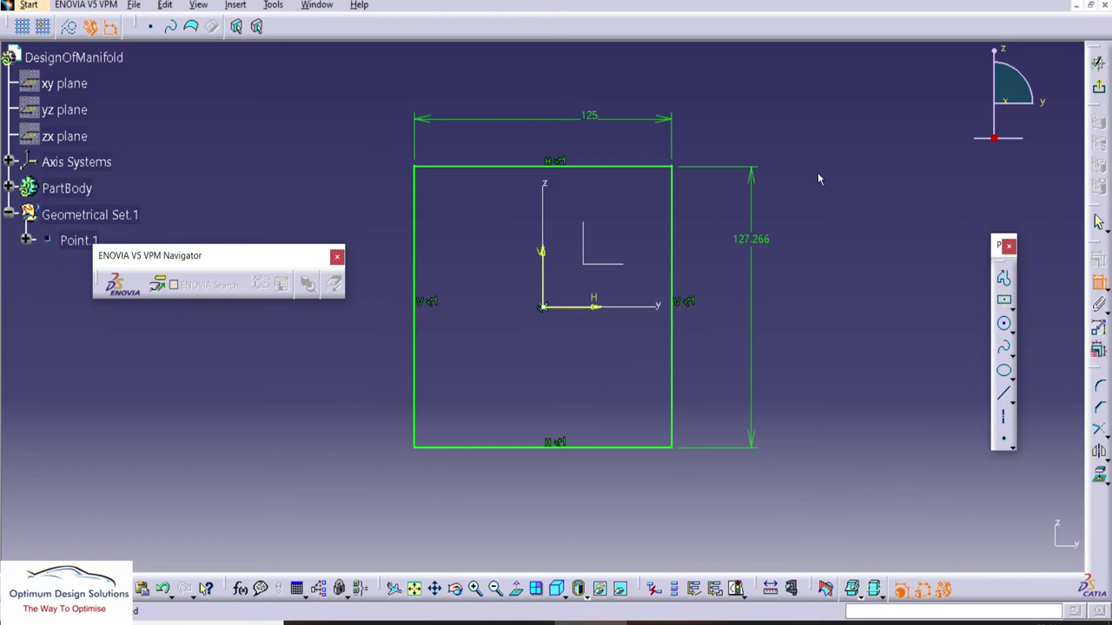
Step: Set the rectangle's height to 125 mm and exit the sketch
double_click(746, 242)
type("125")
key("Return")
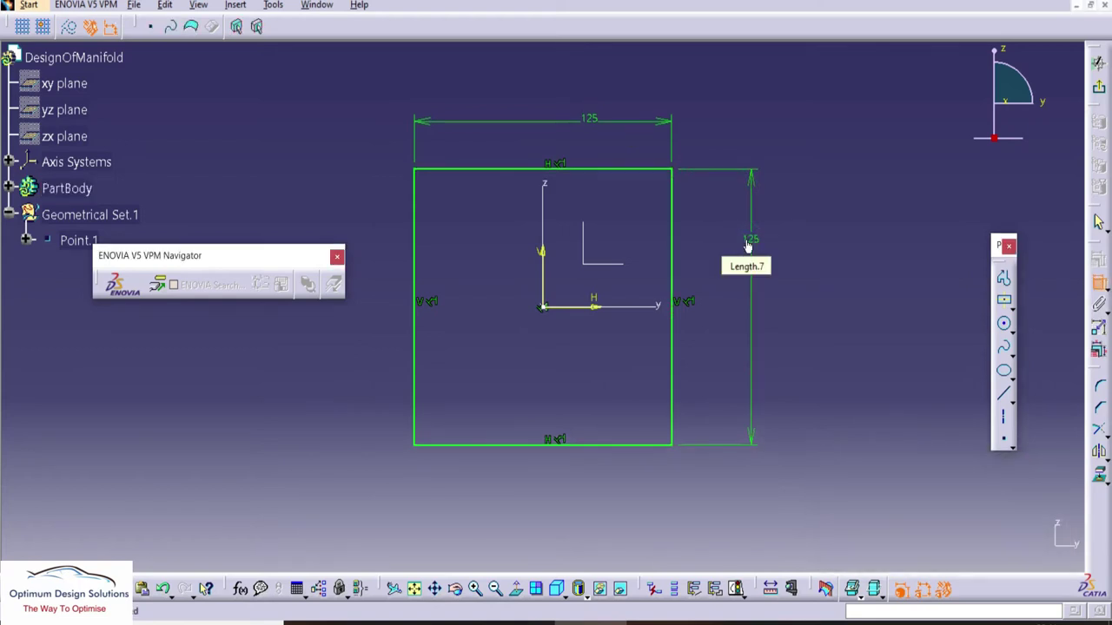
left_click(1096, 89)
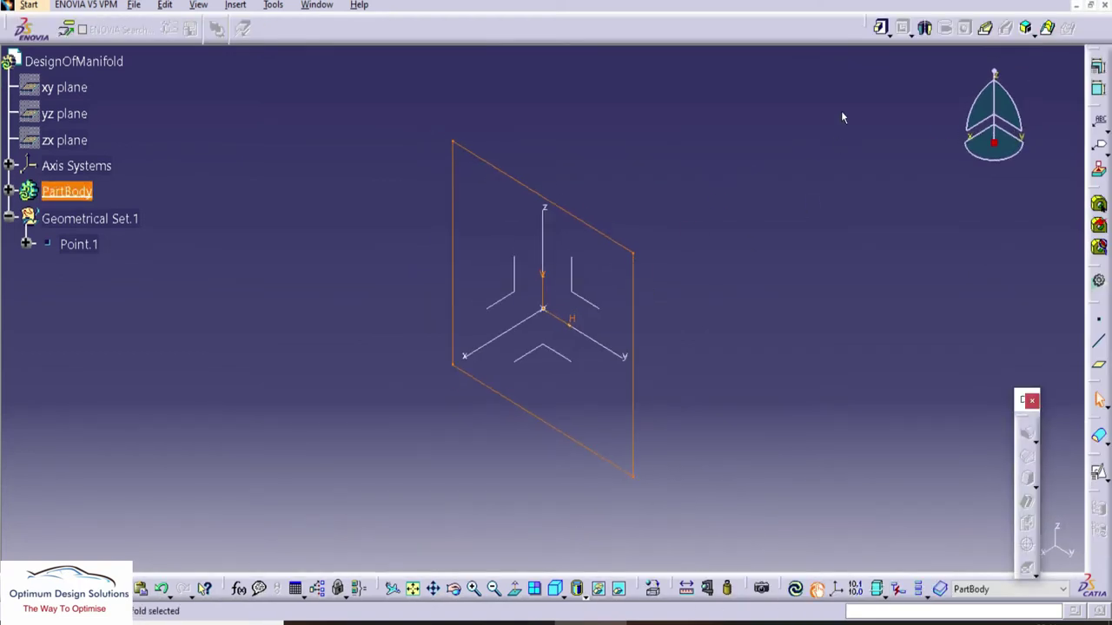
Step: Switch to the surface design workbench
middle_click_drag(724, 252, 724, 286)
left_click(133, 6)
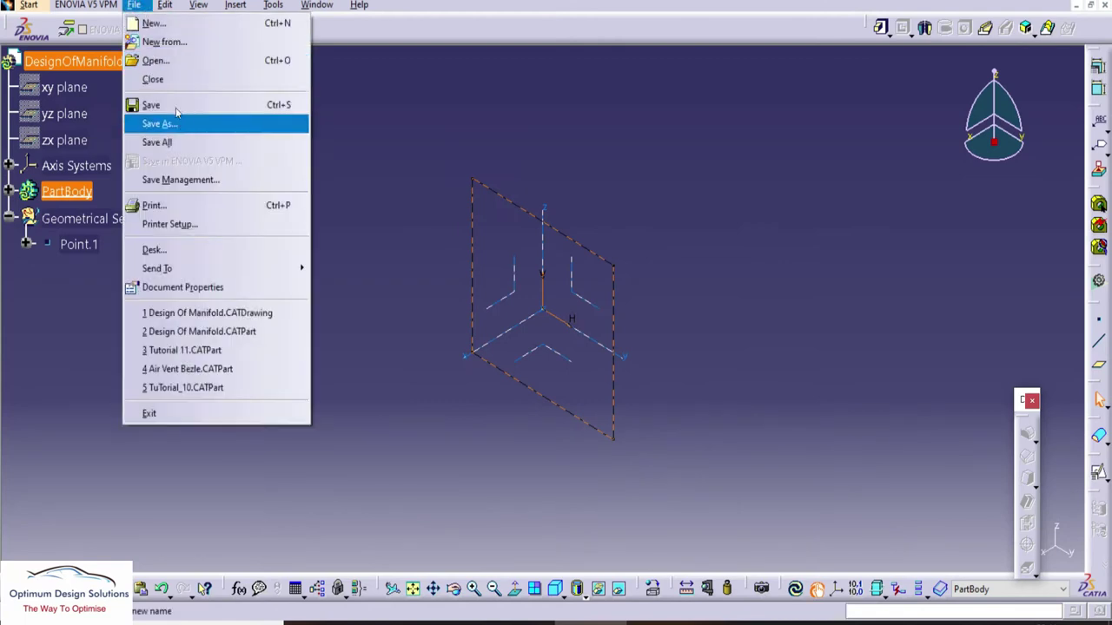
mouse_move(40, 11)
mouse_move(74, 62)
left_click(236, 136)
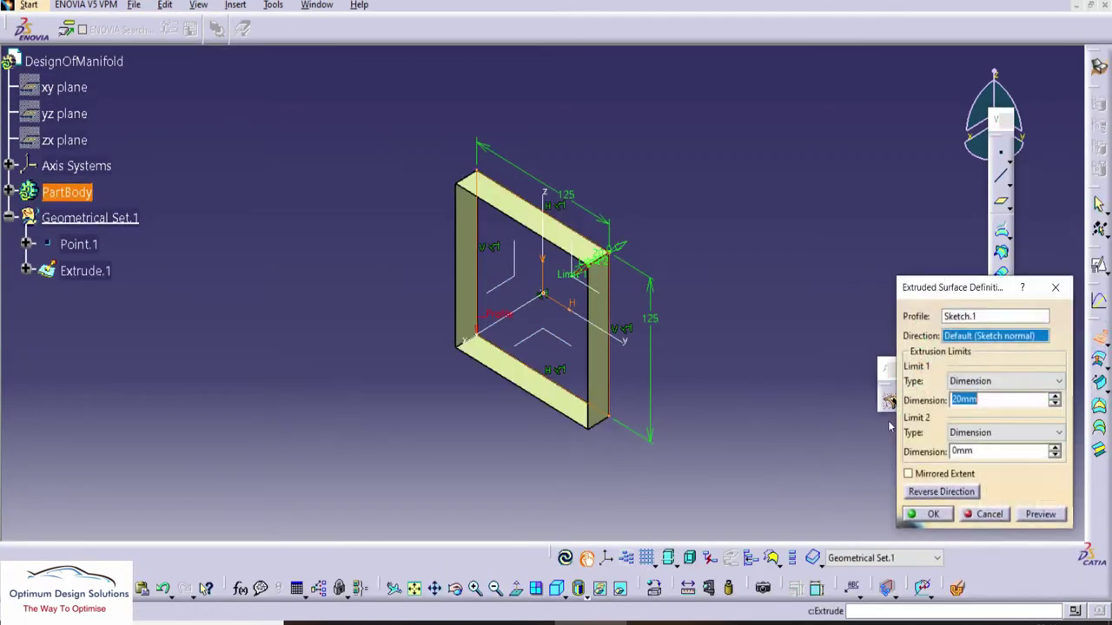
Step: Extrude the square sketch as a surface along its normal with mirrored extent
left_click(943, 476)
left_click(933, 515)
left_click(588, 425)
middle_click_drag(651, 330, 614, 424, "ctrl")
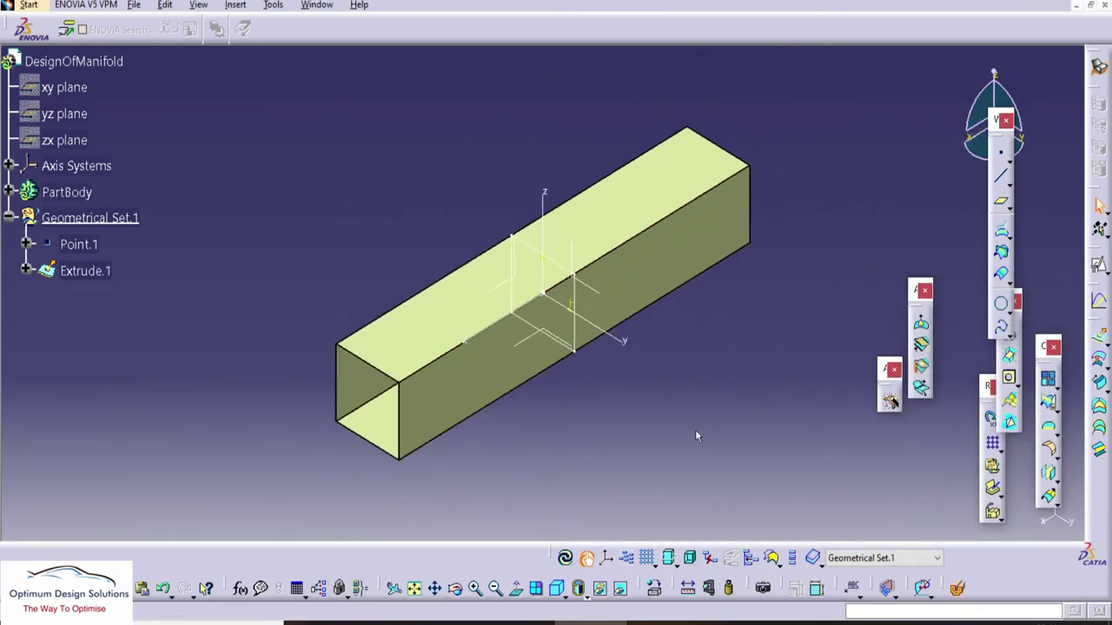
Step: Fillet the four lengthwise edges of the extruded square tube with a 25 mm radius
left_click(440, 359)
left_click(367, 402)
left_click(370, 324)
left_click(458, 425)
type("25")
key("Return")
left_click(754, 345)
middle_click_drag(554, 412, 551, 391, "ctrl")
middle_click_drag(550, 390, 516, 328)
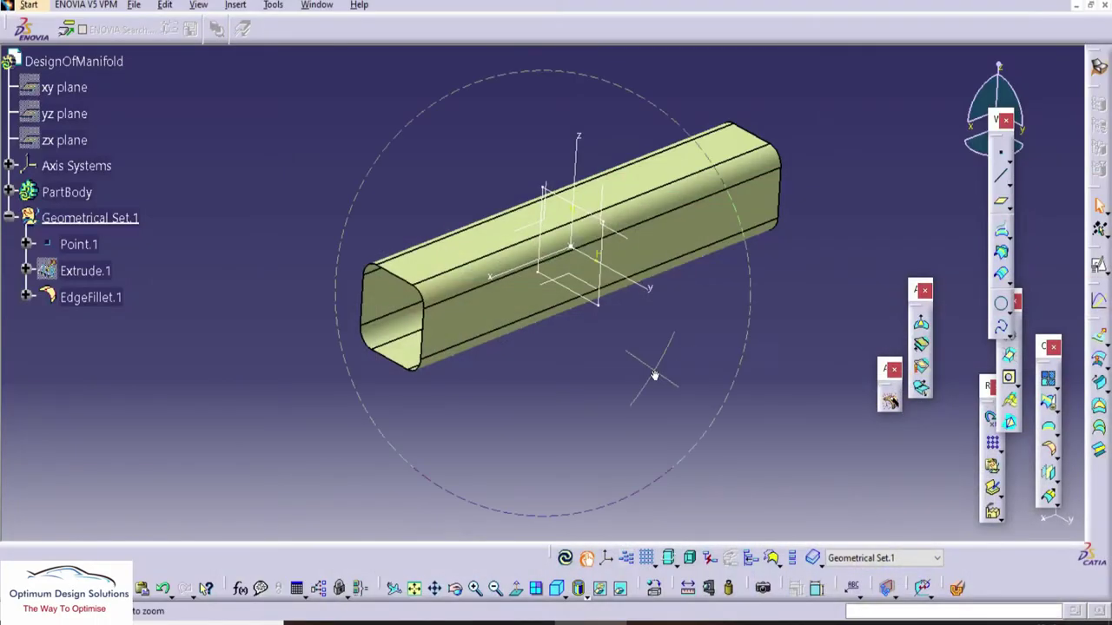
middle_click_drag(655, 375, 654, 345)
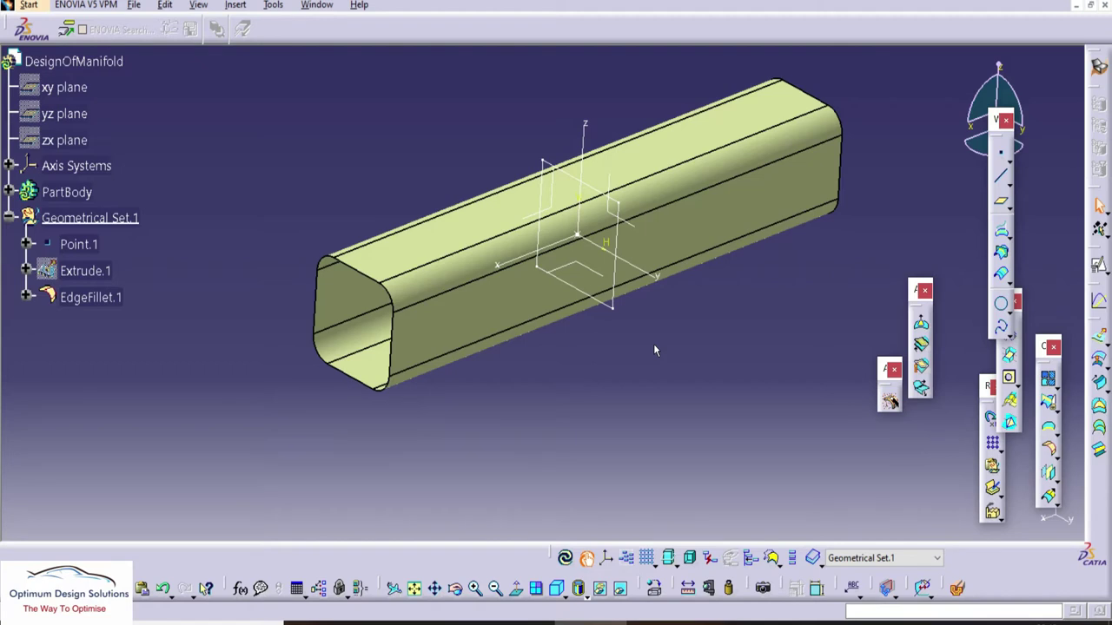
Step: Create a plane offset 200 mm from the zx plane, beside the tube
left_click(1002, 201)
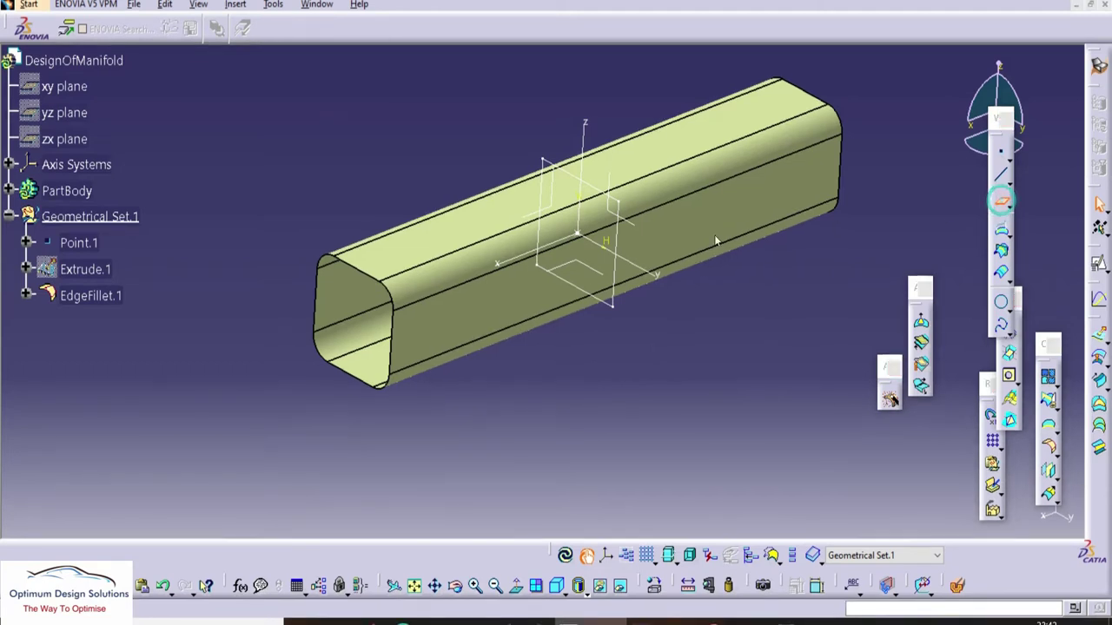
left_click(551, 204)
type("200")
key("Return")
mouse_move(518, 271)
middle_mouse_down()
mouse_move(527, 355)
mouse_move(605, 322)
mouse_move(509, 317)
middle_mouse_up()
left_click(624, 388)
Step: Start a positioned sketch on the offset plane and draw a circle below the tube, about 208 mm sideways and 131 mm below the origin
left_click(1095, 266)
left_click(1092, 265)
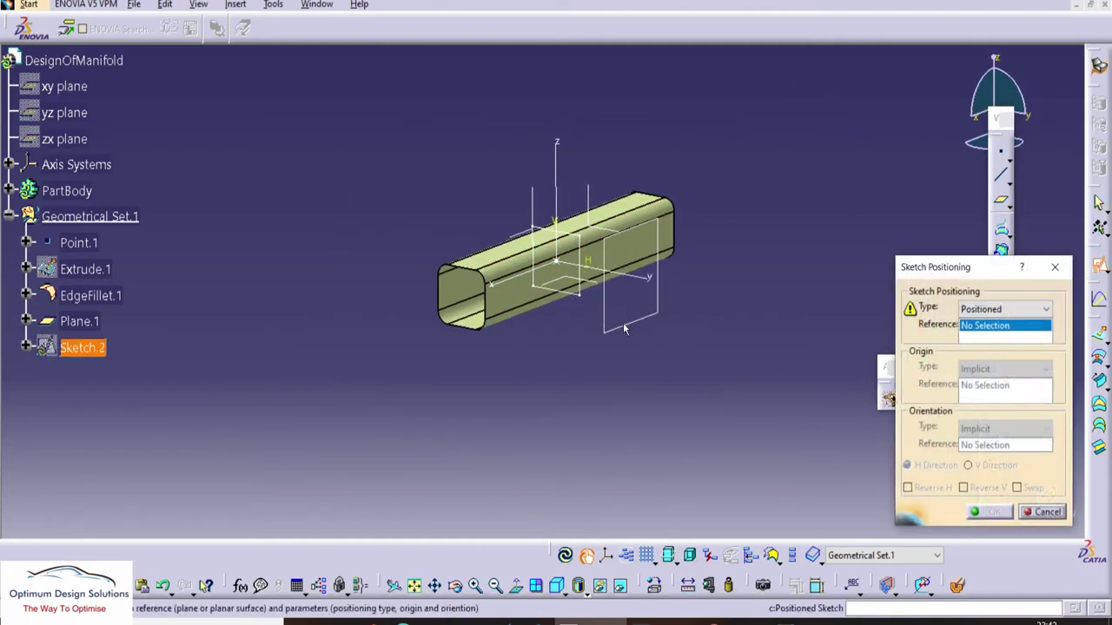
left_click(967, 509)
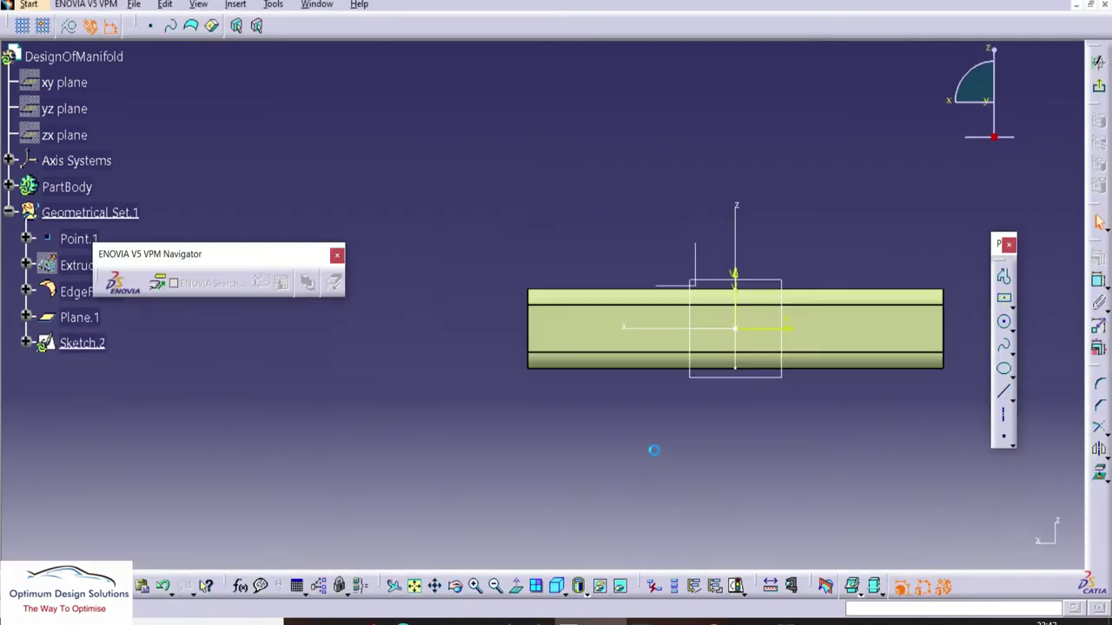
middle_click_drag(636, 427, 644, 404)
middle_click_drag(645, 405, 549, 319)
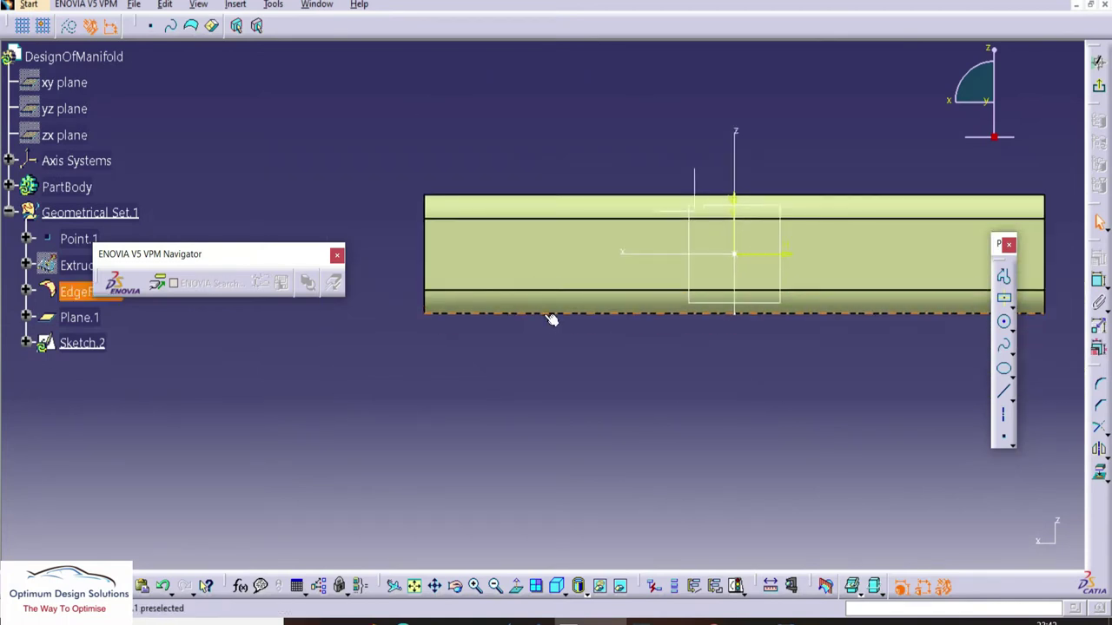
left_click(1003, 321)
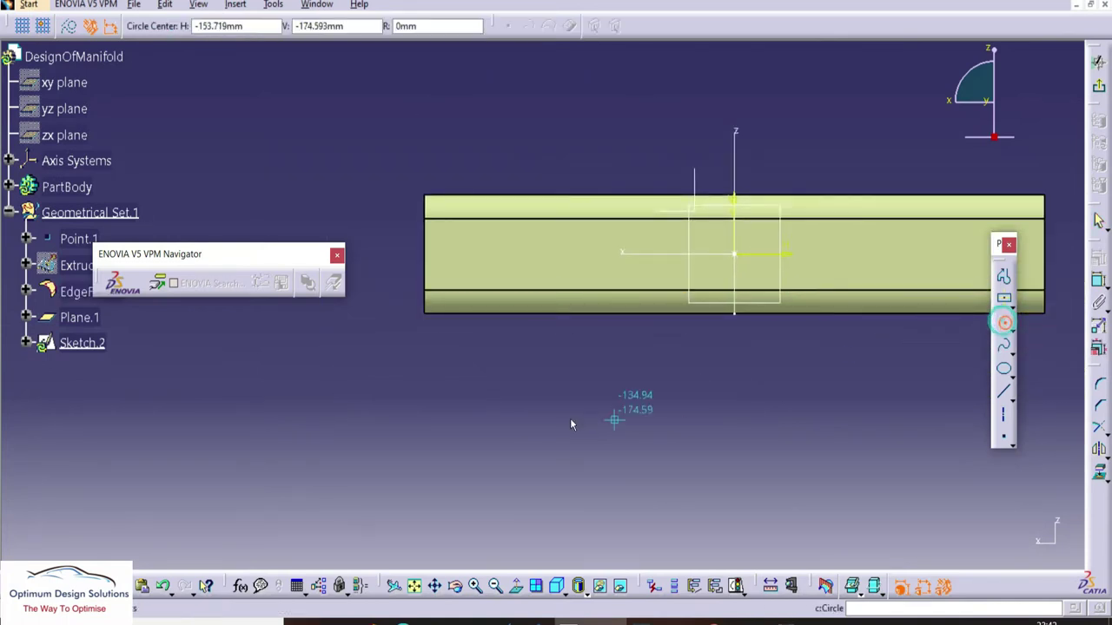
left_click(551, 379)
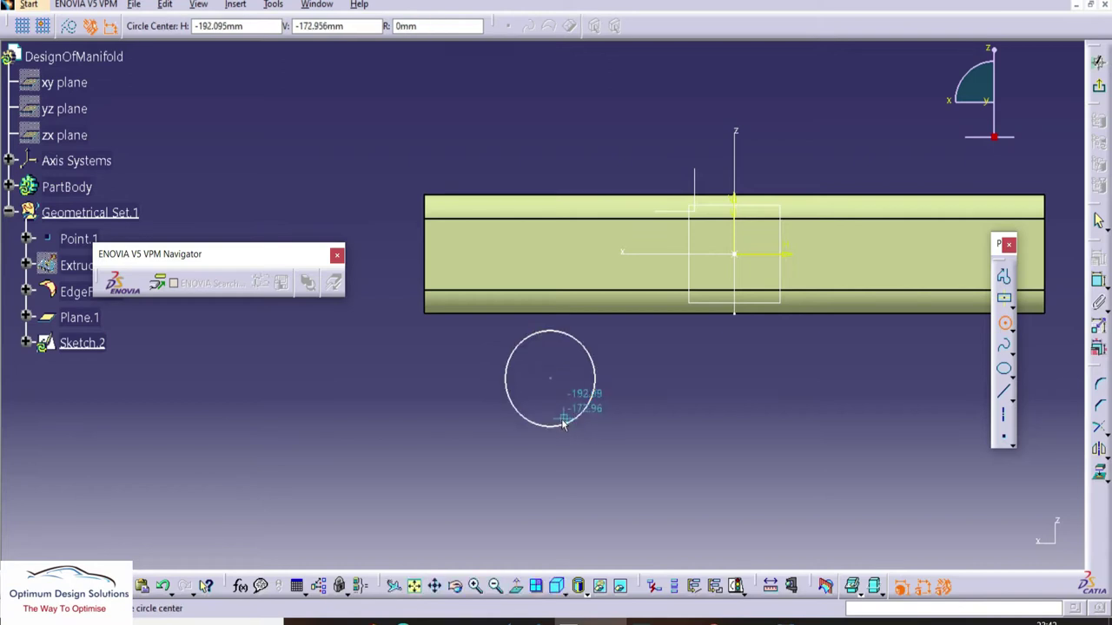
left_click(577, 415)
Step: Dimension the horizontal distance from the circle's centre to the sketch's vertical axis
left_click(1098, 279)
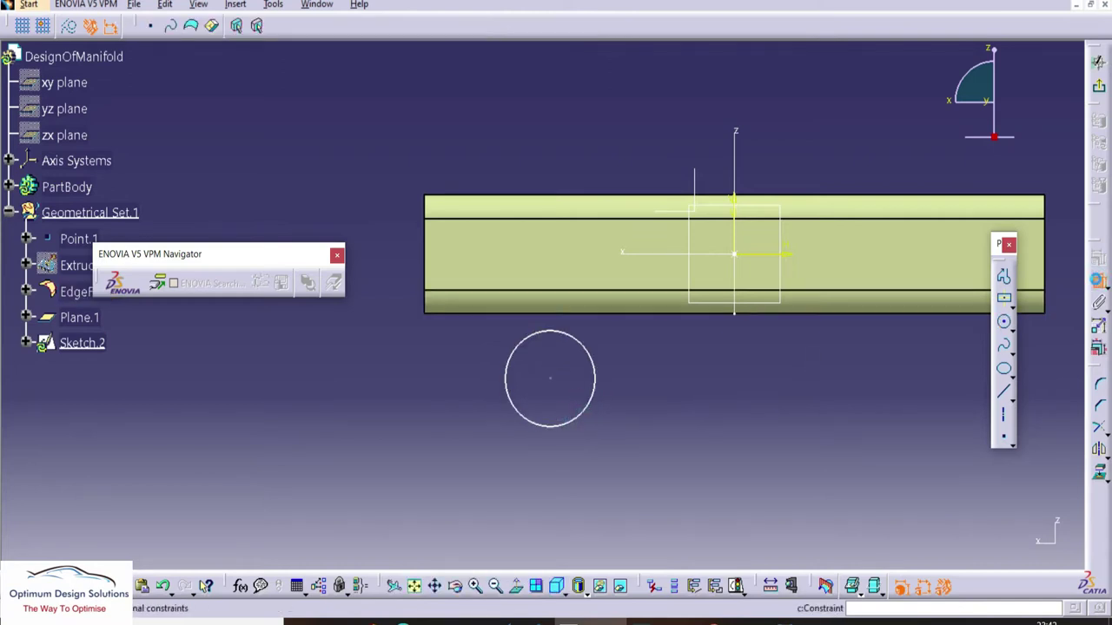
left_click(552, 379)
left_click(734, 200)
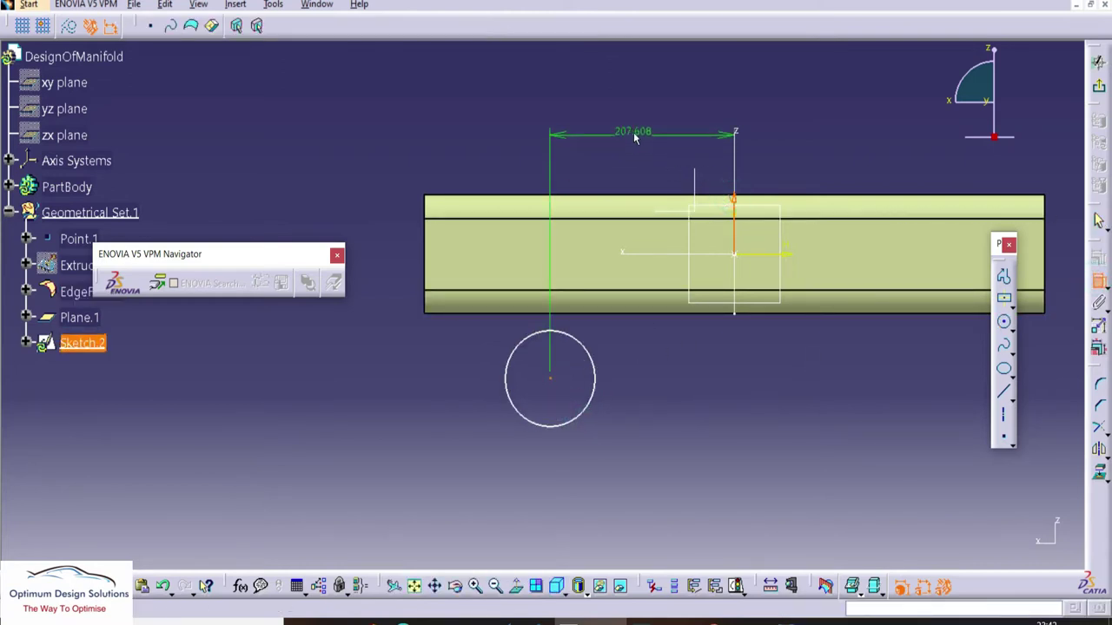
left_click(634, 137)
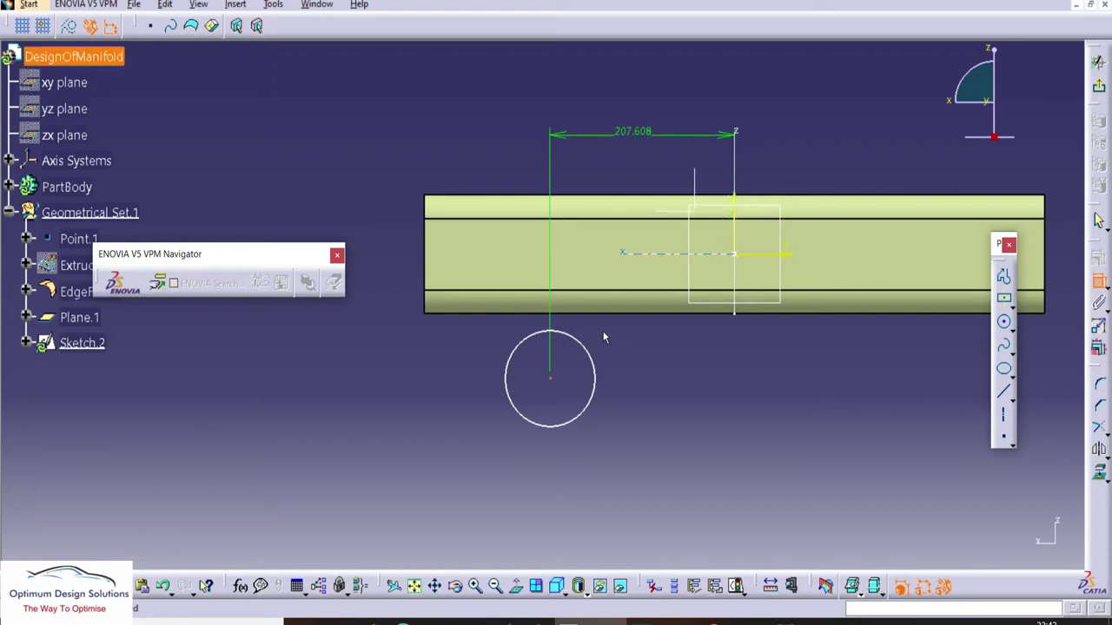
Step: Dimension the circle's centre from the sketch's horizontal axis and set the distance to 150 mm
left_click(552, 379)
left_click(787, 251)
left_click(410, 304)
double_click(410, 304)
type("150")
key("Return")
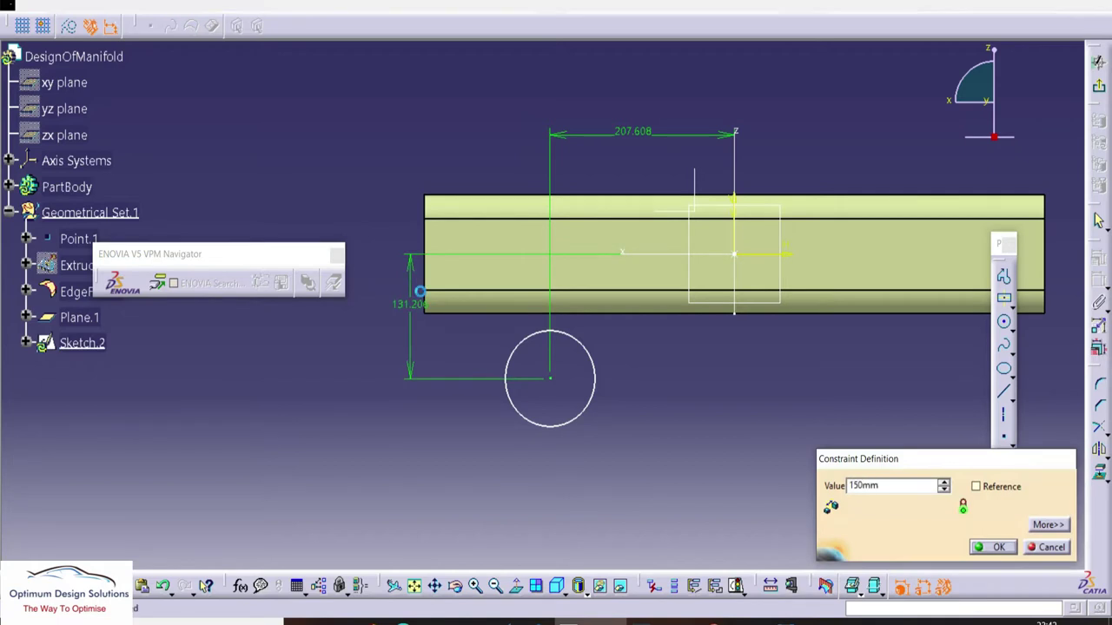
key("Return")
Step: Dimension the circle's diameter and set it to 80 mm
left_click(523, 432)
left_click(427, 456)
double_click(427, 456)
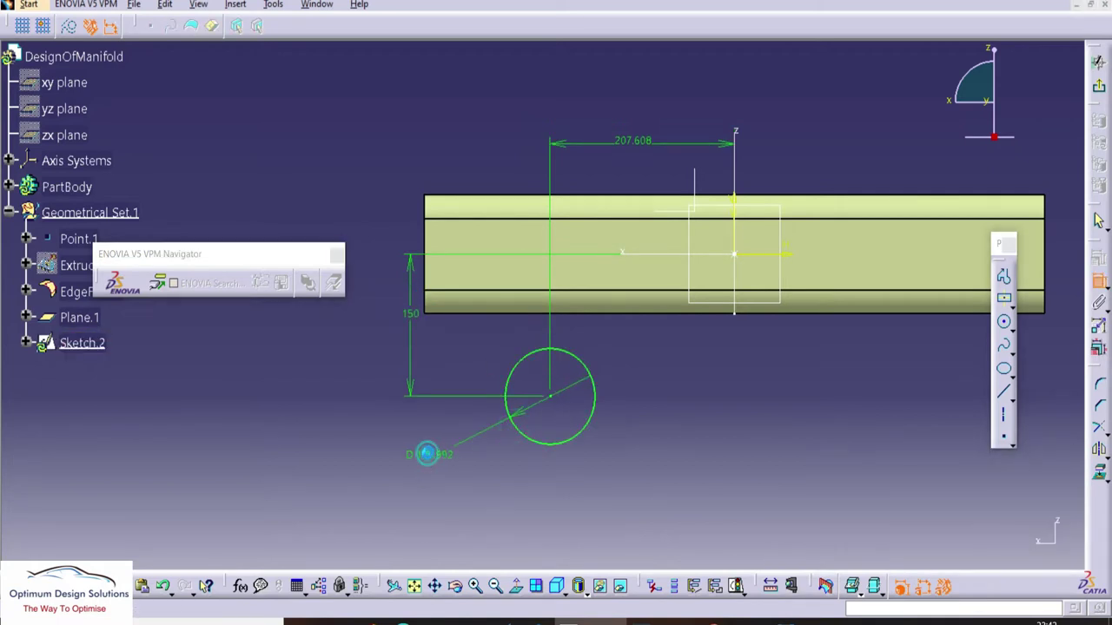
type("80")
key("Return")
middle_click_drag(519, 414, 525, 399, "ctrl")
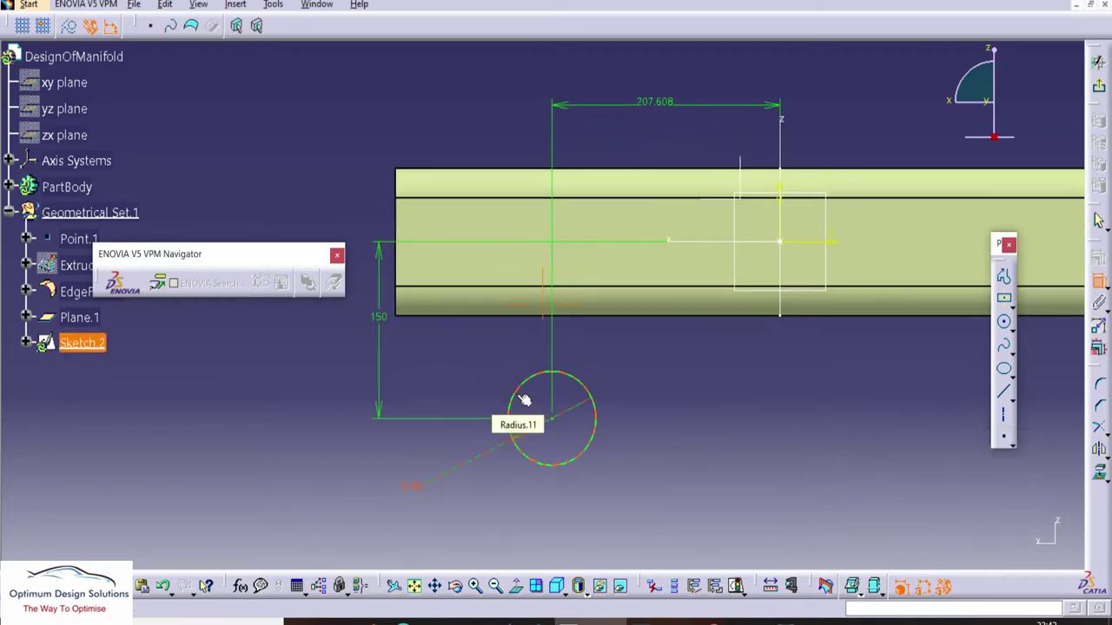
Step: Set the circle centre's distance from the sketch's vertical axis to 200 mm and change it to 220 mm
double_click(656, 102)
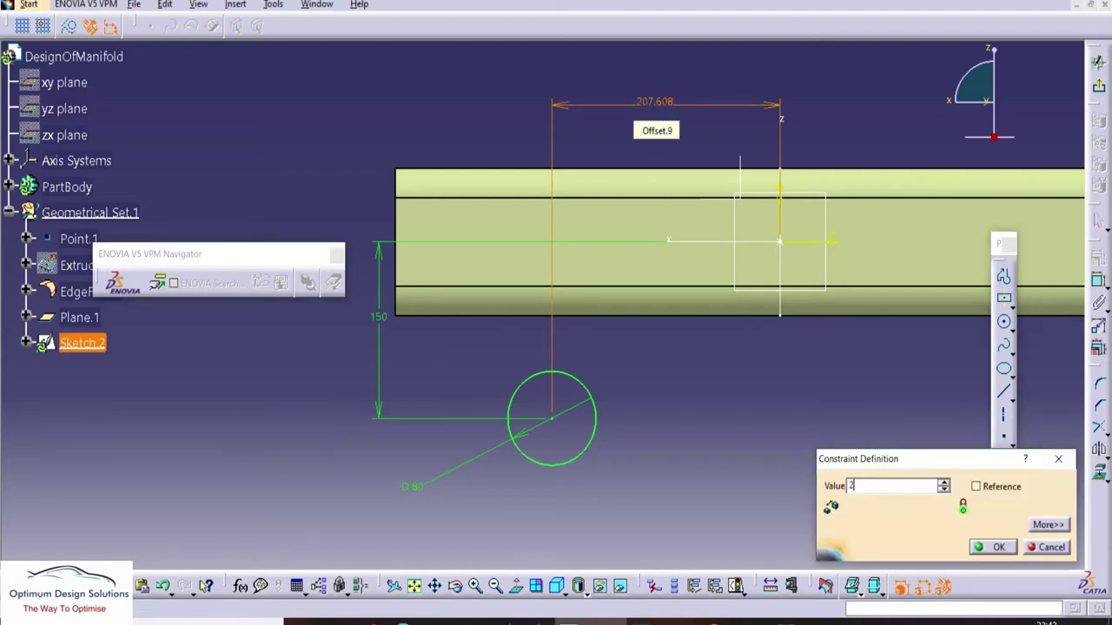
key("Return")
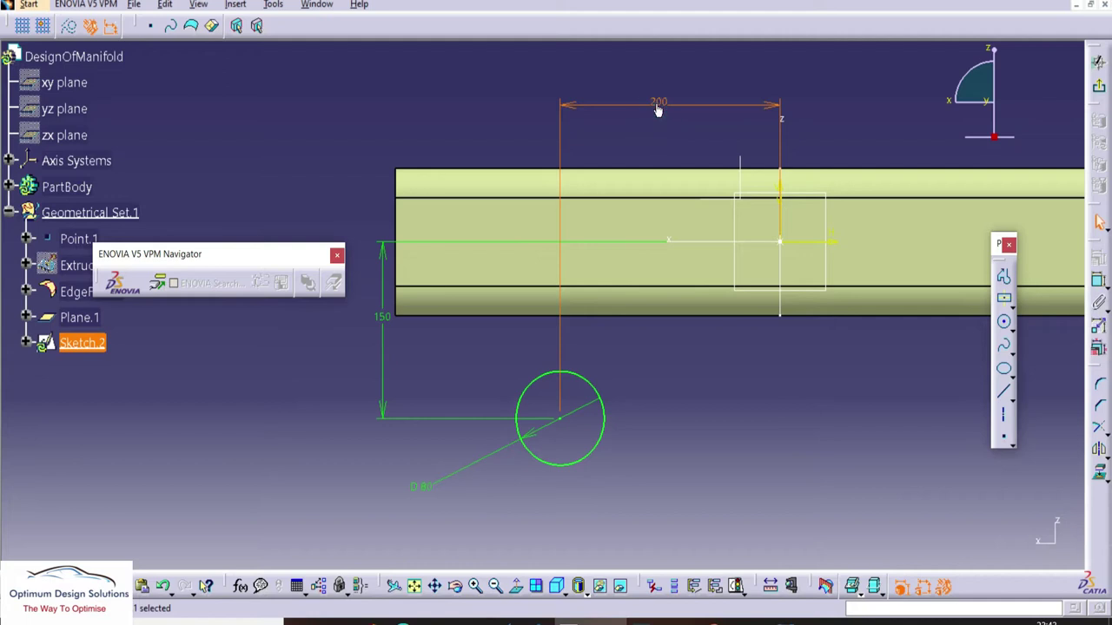
double_click(657, 104)
type("220")
key("Return")
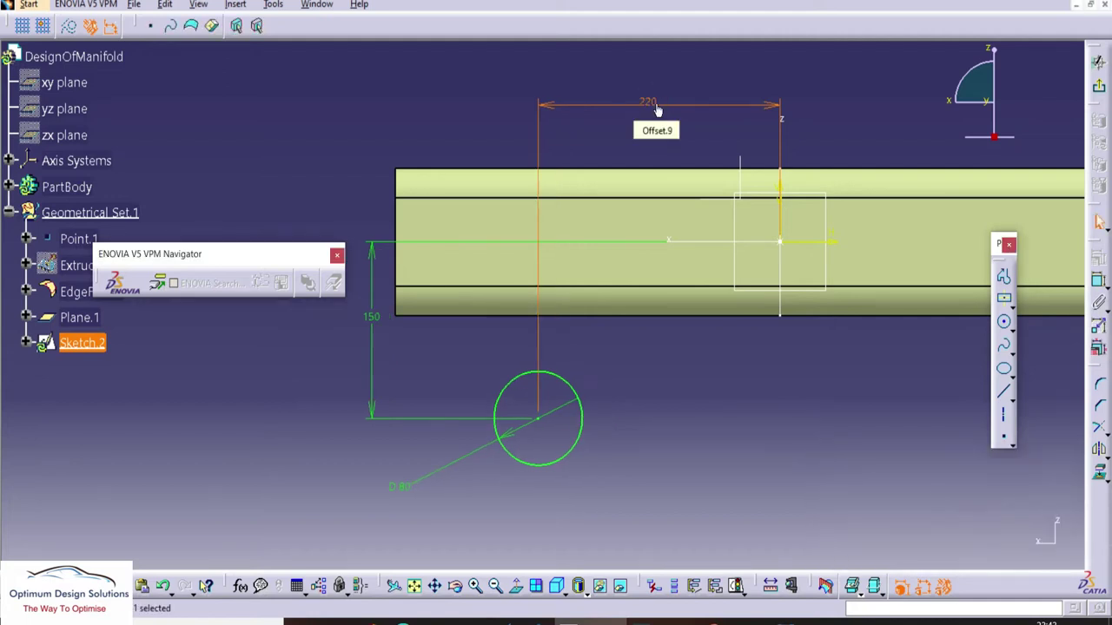
left_click(680, 438)
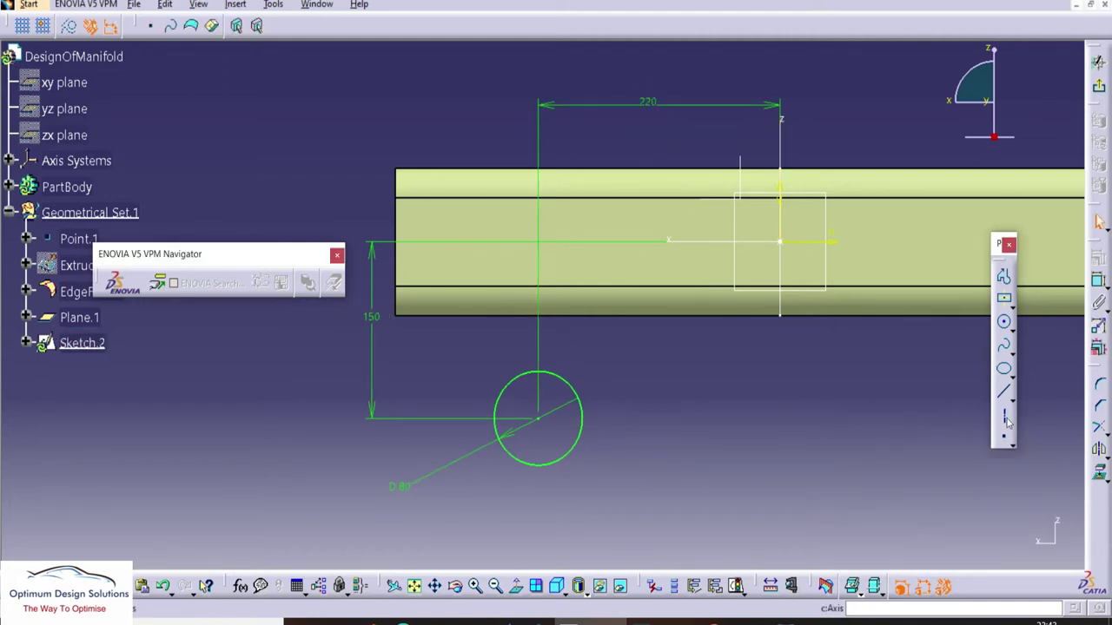
Step: Draw a vertical axis line below the tube, about 131 mm from the sketch's vertical axis, between it and the circle
left_click(1004, 415)
left_click(636, 337)
left_click(635, 497)
left_click(838, 448)
Step: Dimension the new axis line from the sketch's vertical axis and set the distance to 150 mm
left_click(1099, 281)
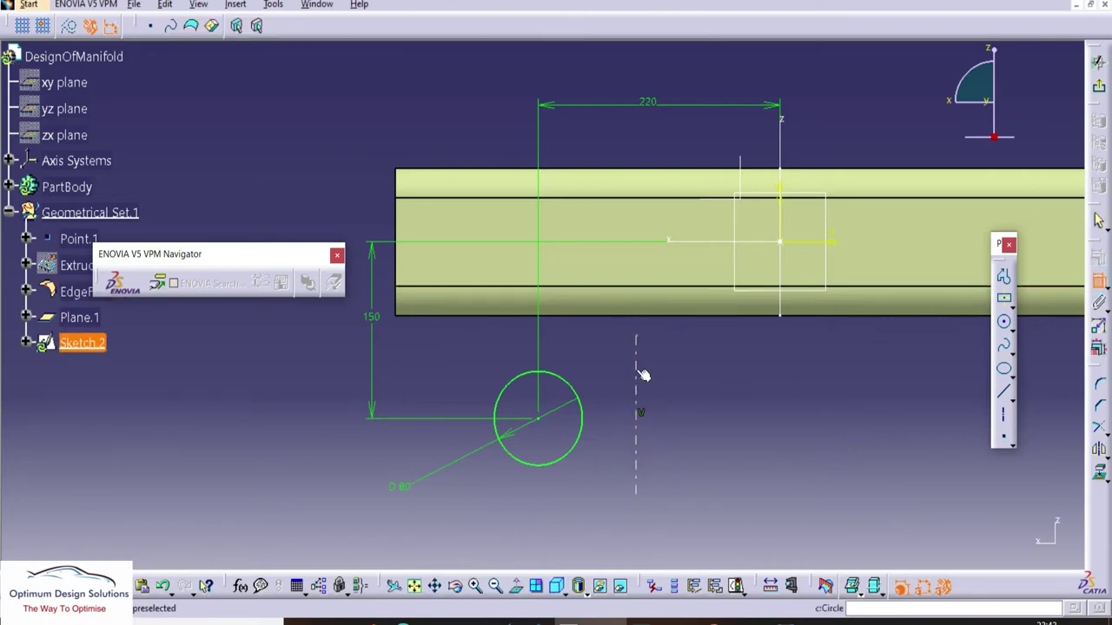
left_click(638, 371)
left_click(780, 186)
left_click(674, 138)
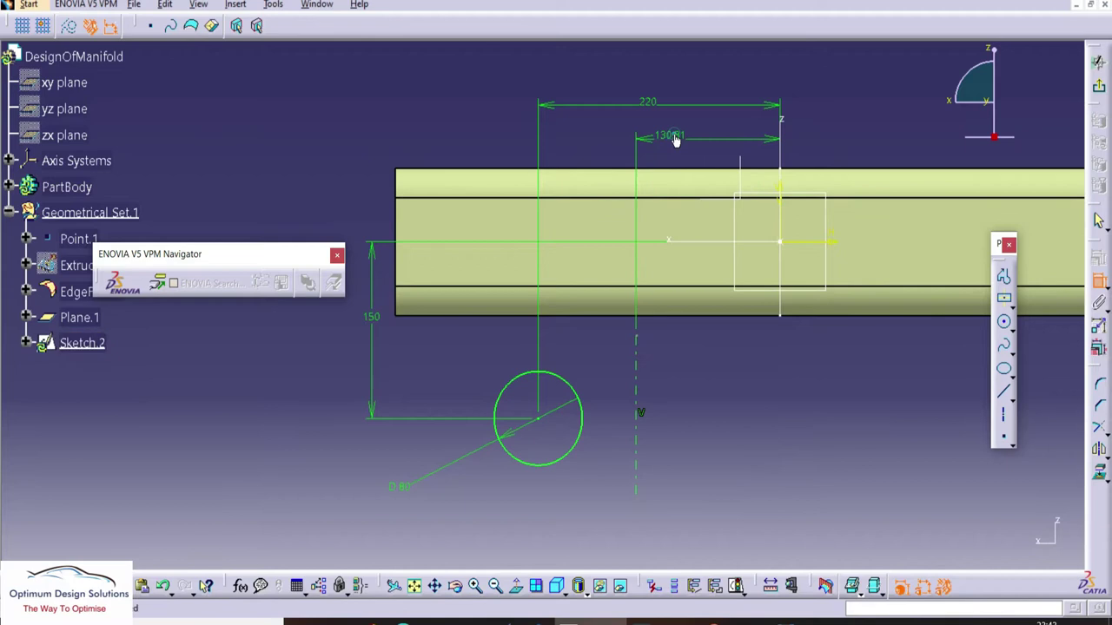
double_click(675, 139)
type("150")
key("Return")
left_click(671, 418)
Step: Delete the 220 mm dimension and constrain the circle's centre 80 mm from the drawn axis line
left_click(658, 103)
key("Delete")
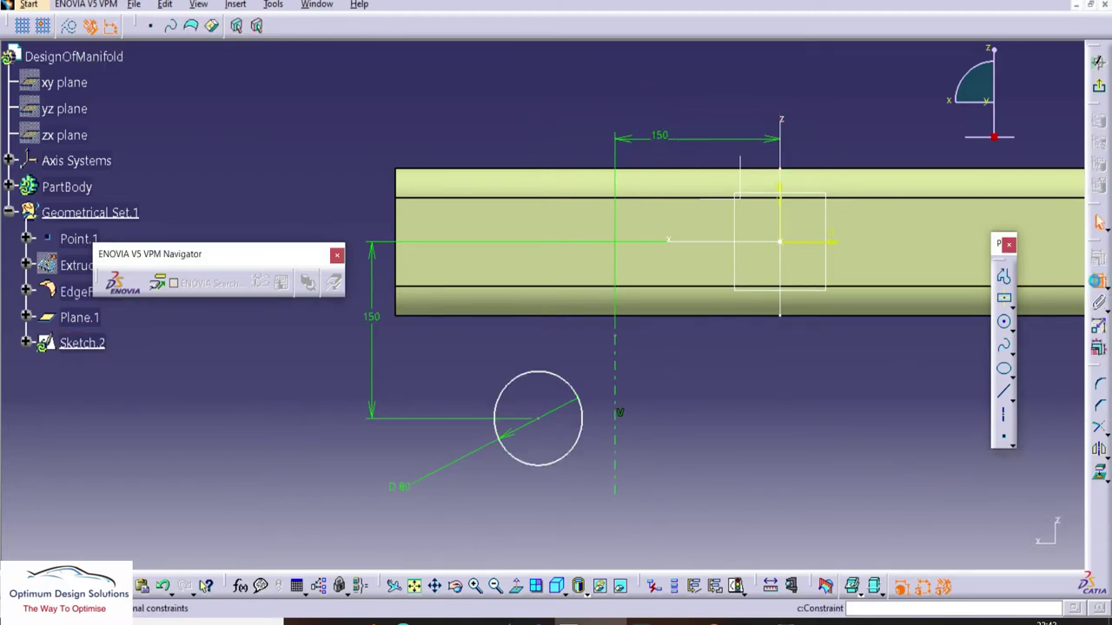
left_click(1099, 282)
left_click(615, 354)
left_click(538, 420)
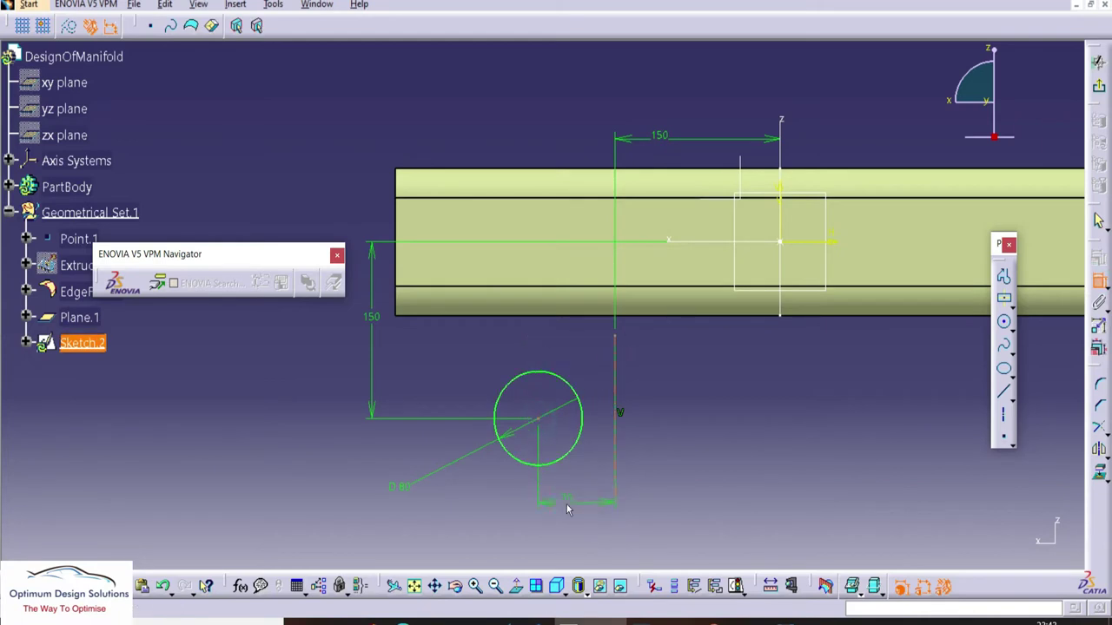
double_click(569, 503)
type("80")
key("Return")
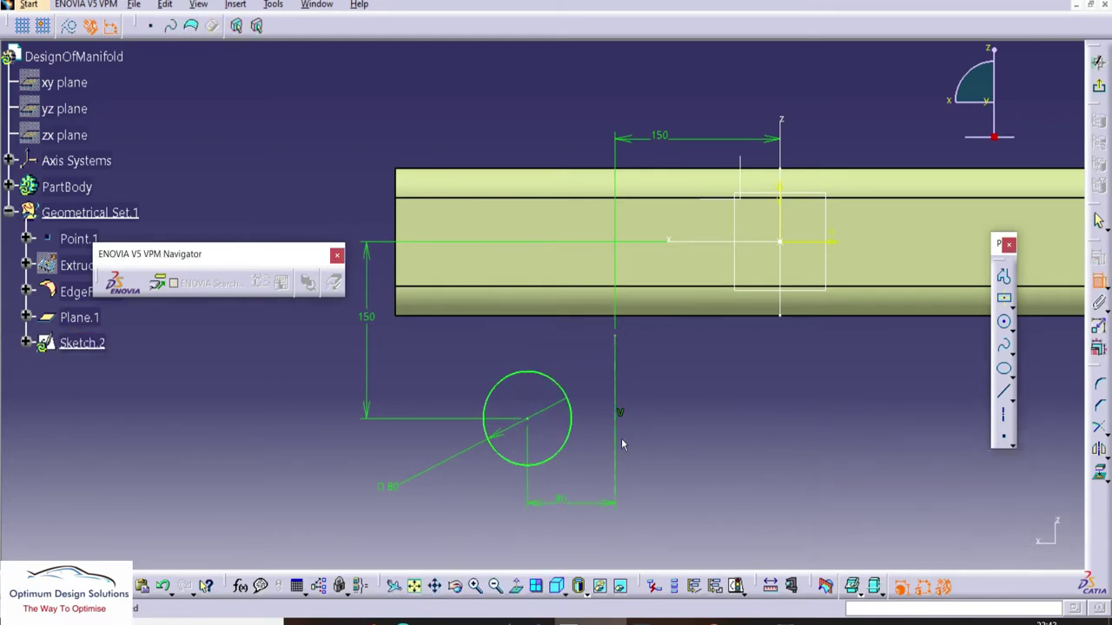
Step: Mirror the 80 mm circle about the drawn axis line and select the mirrored copy
middle_click_drag(716, 425, 716, 411, "ctrl")
left_click(563, 459)
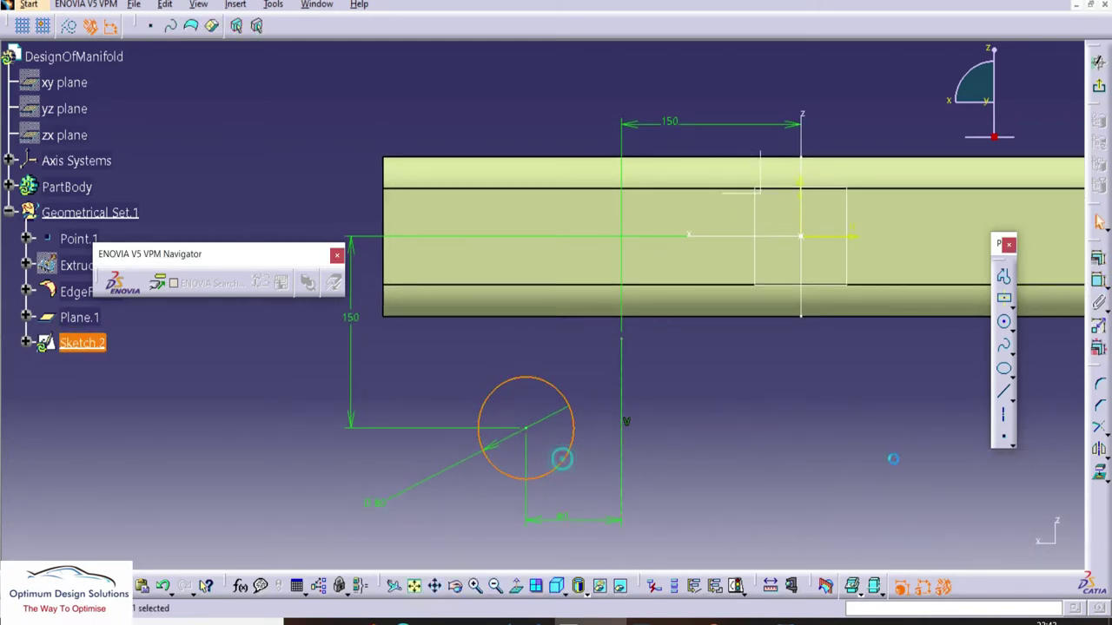
left_click(1099, 451)
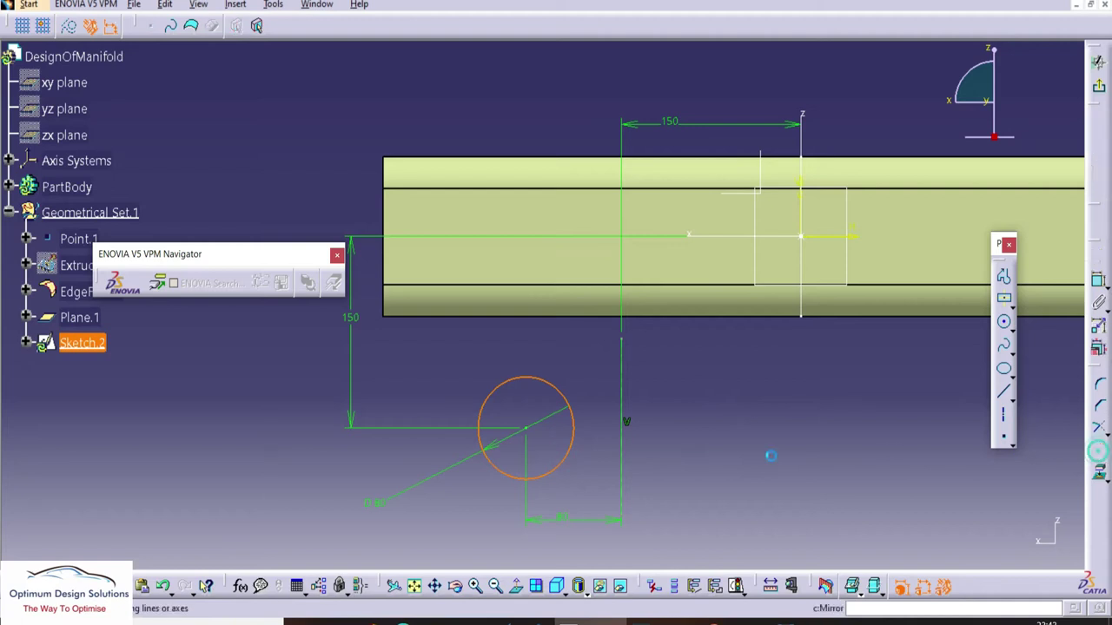
left_click(620, 452)
left_click(712, 479)
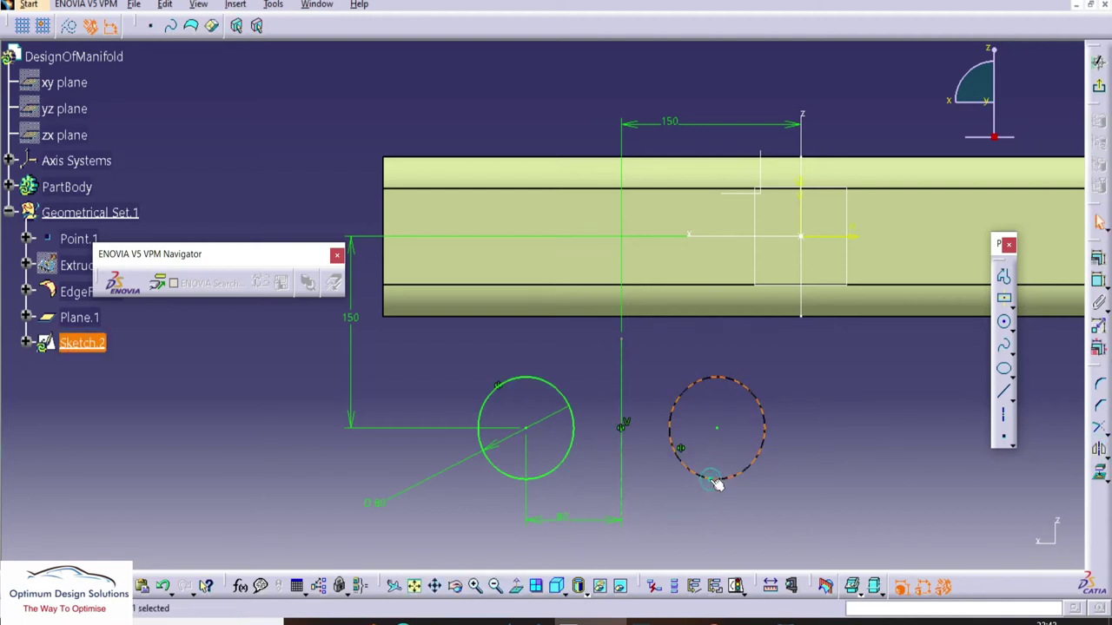
Step: Make the mirrored circle and its centre point separate output features of the sketch, and exit the sketch
left_click(696, 590)
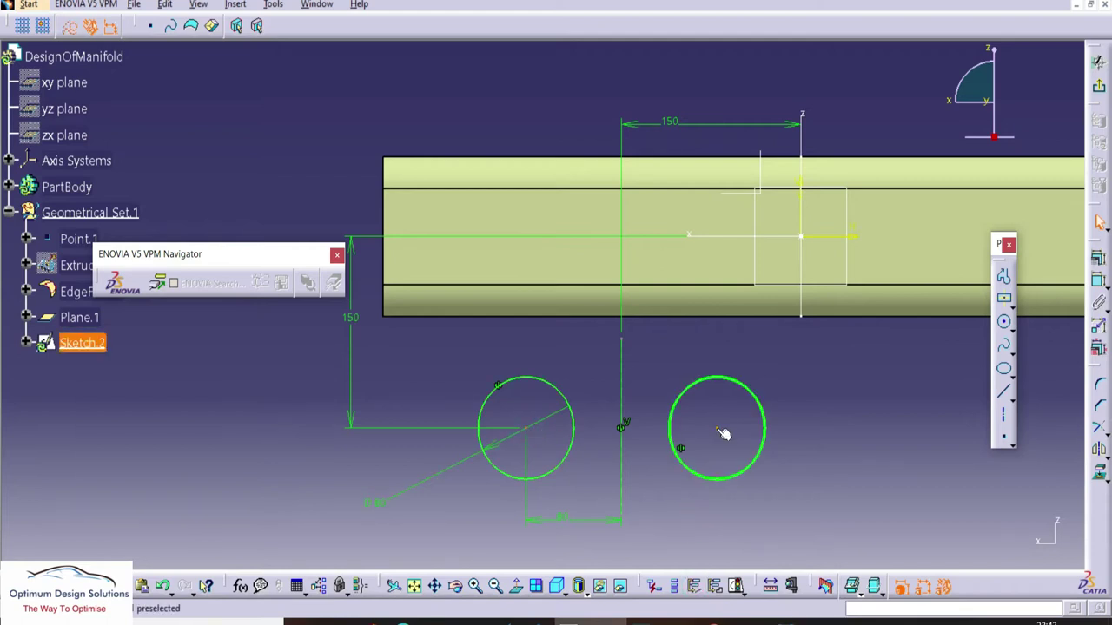
left_click(694, 587)
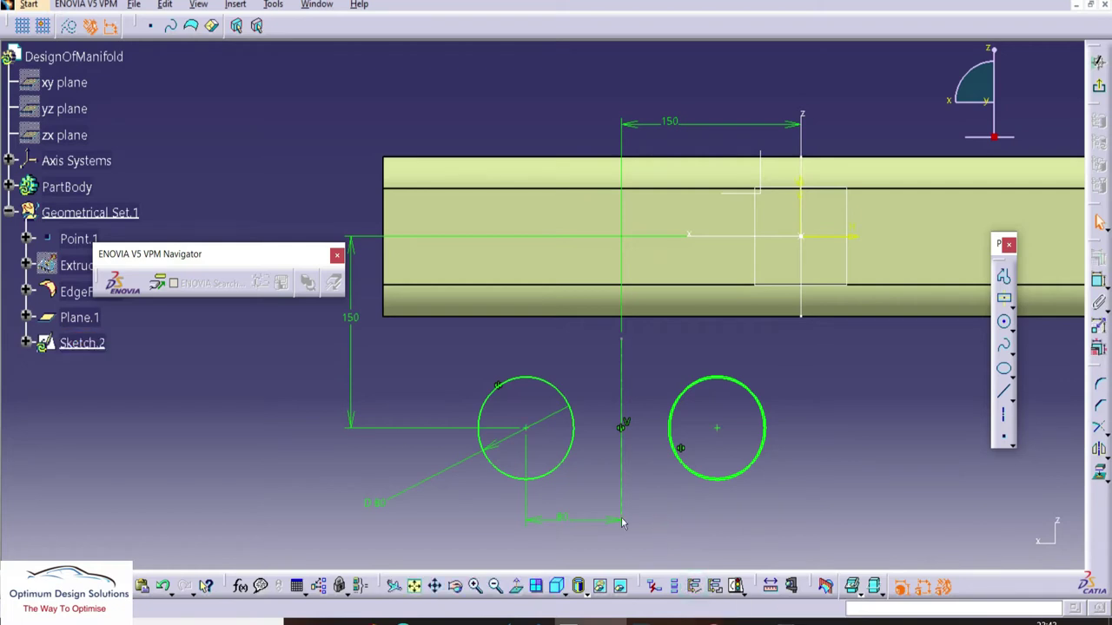
middle_click_drag(666, 358, 665, 417, "ctrl")
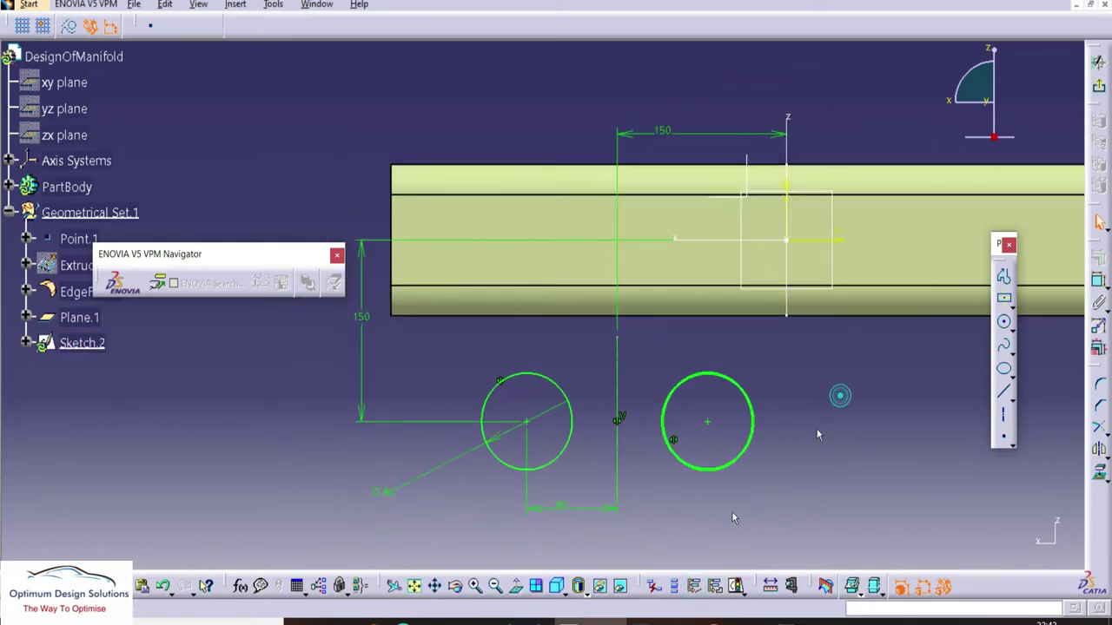
left_click(1100, 90)
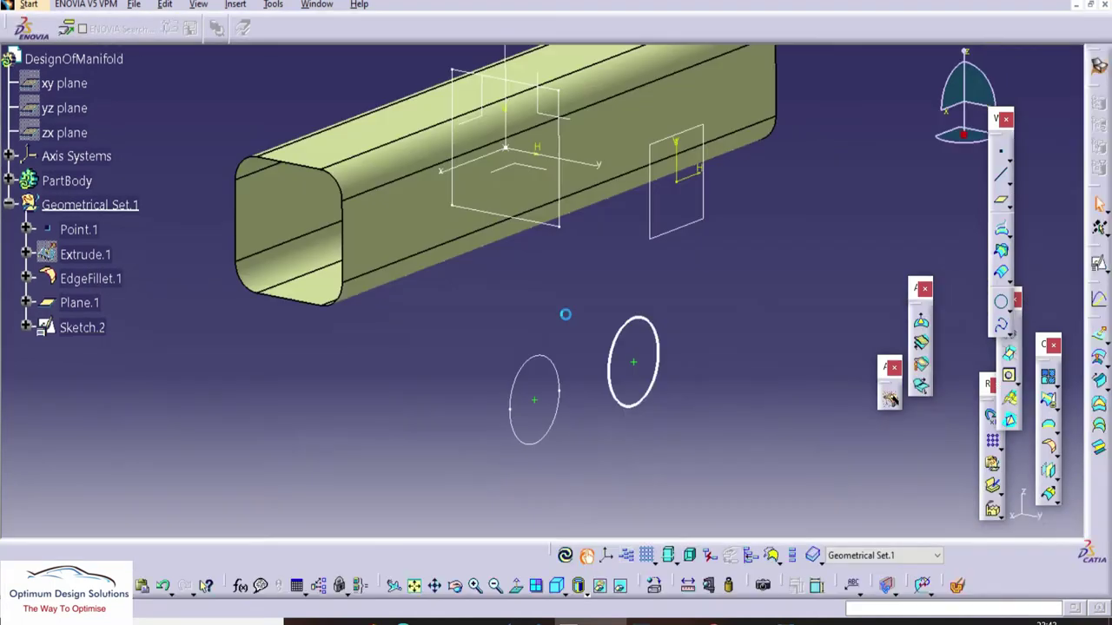
Step: Create a positioned sketch on the axis system's XY plane and draw a vertical axis line about 231 mm long between the circles, ending on the horizontal axis
mouse_move(504, 412)
middle_mouse_down()
mouse_move(543, 391)
mouse_move(538, 348)
mouse_move(541, 365)
middle_mouse_up()
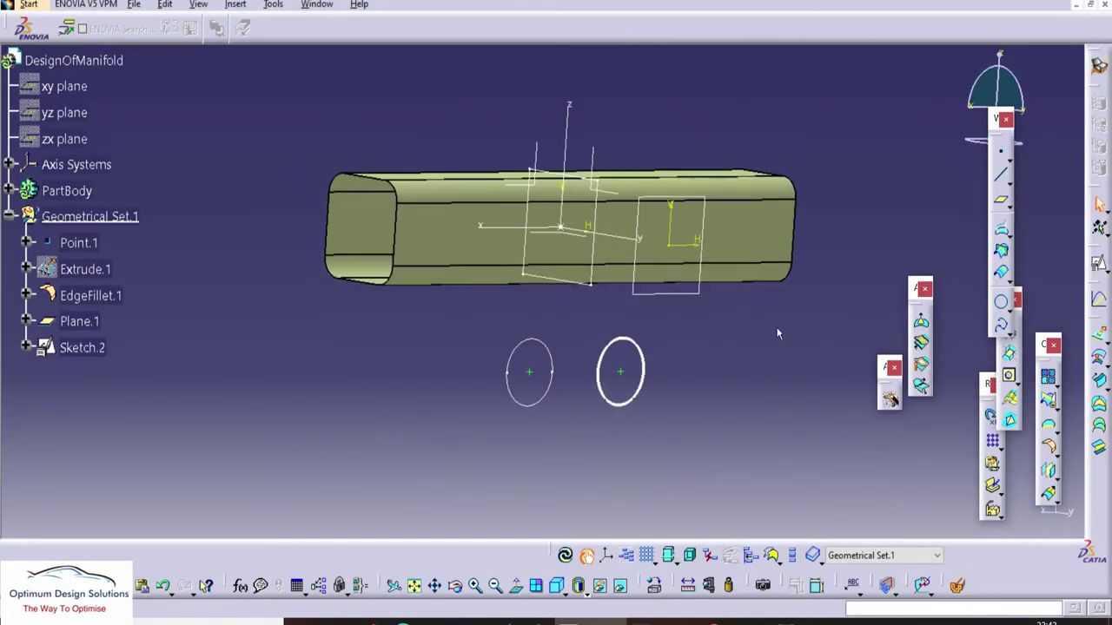
left_click(1100, 263)
left_click(567, 236)
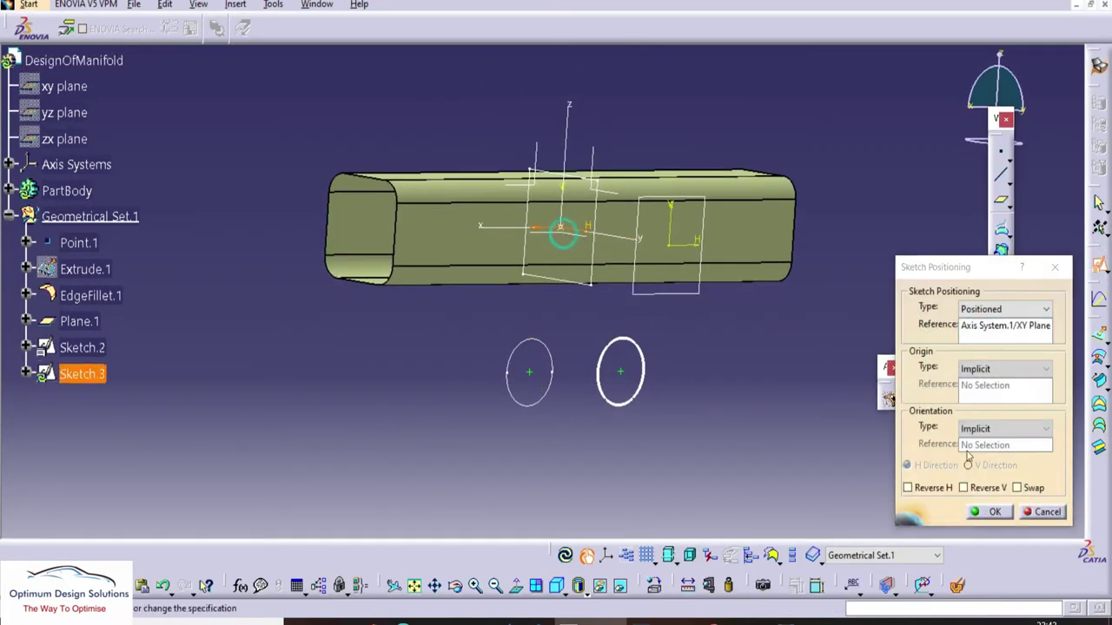
left_click(989, 515)
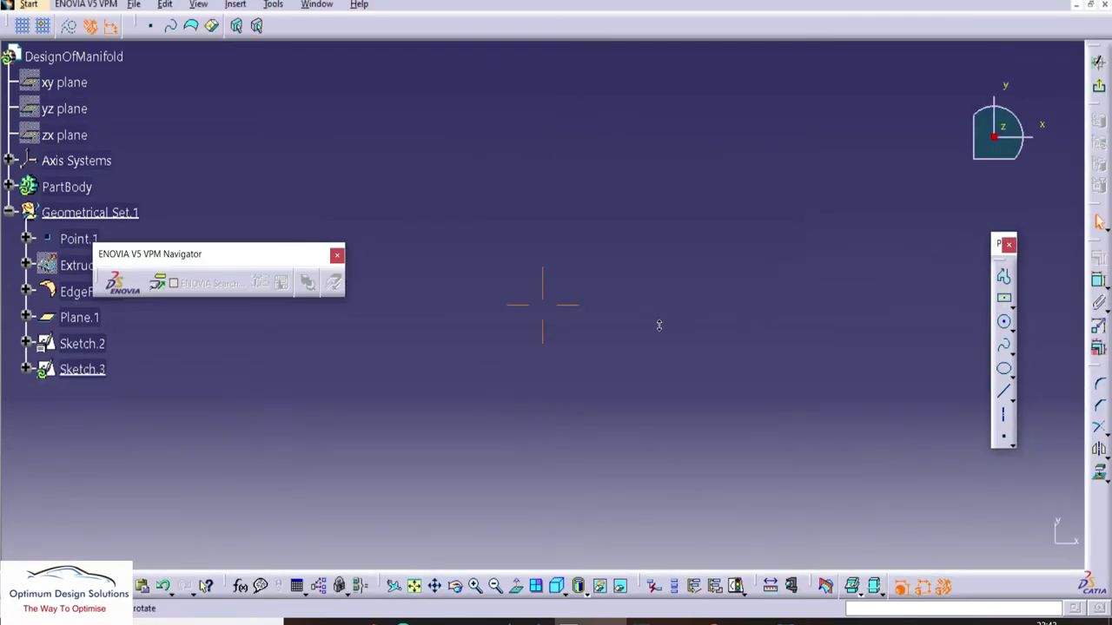
left_click(415, 586)
middle_click_drag(588, 440, 586, 407)
middle_click_drag(587, 407, 543, 468)
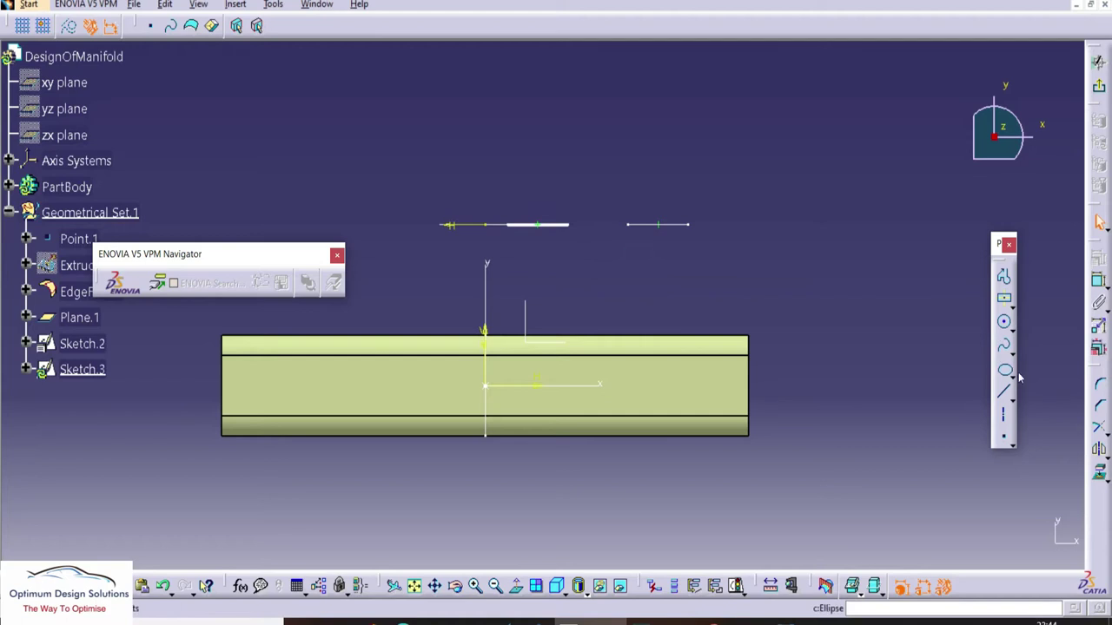
left_click(601, 202)
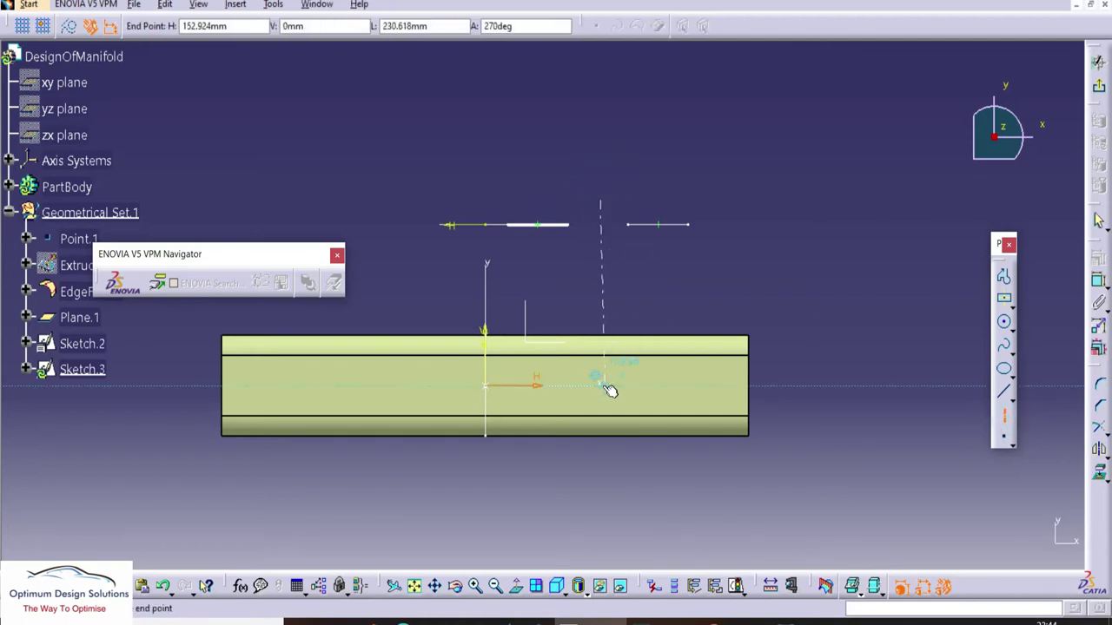
left_click(600, 384)
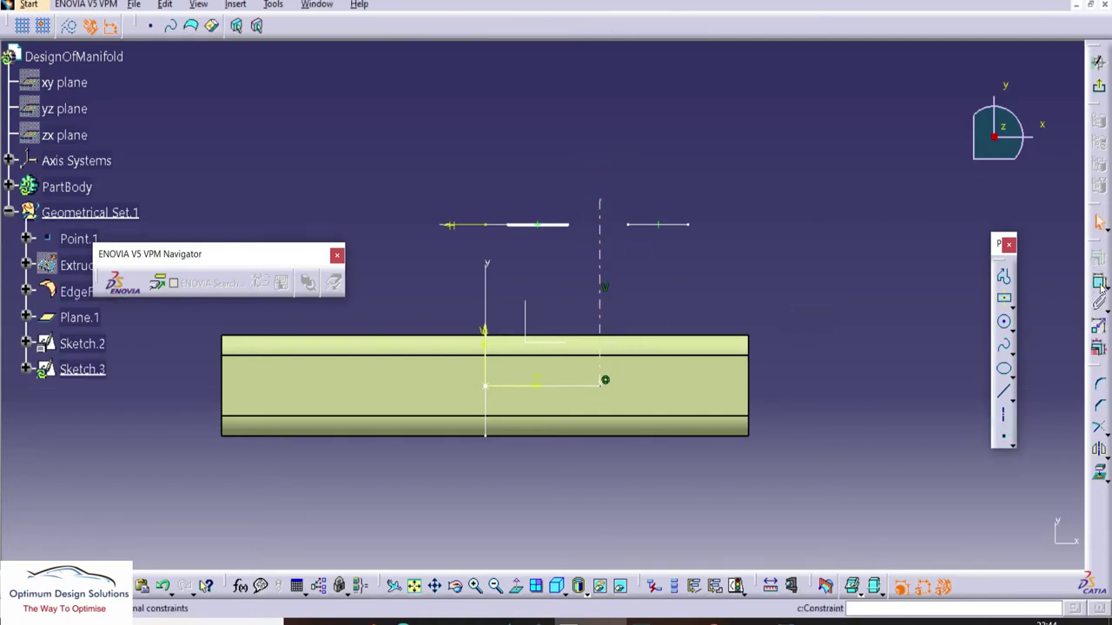
Step: Dimension the distance between the centres of the two circles
left_click(537, 225)
left_click(659, 226)
right_click(658, 143)
left_click(691, 231)
left_click(602, 256)
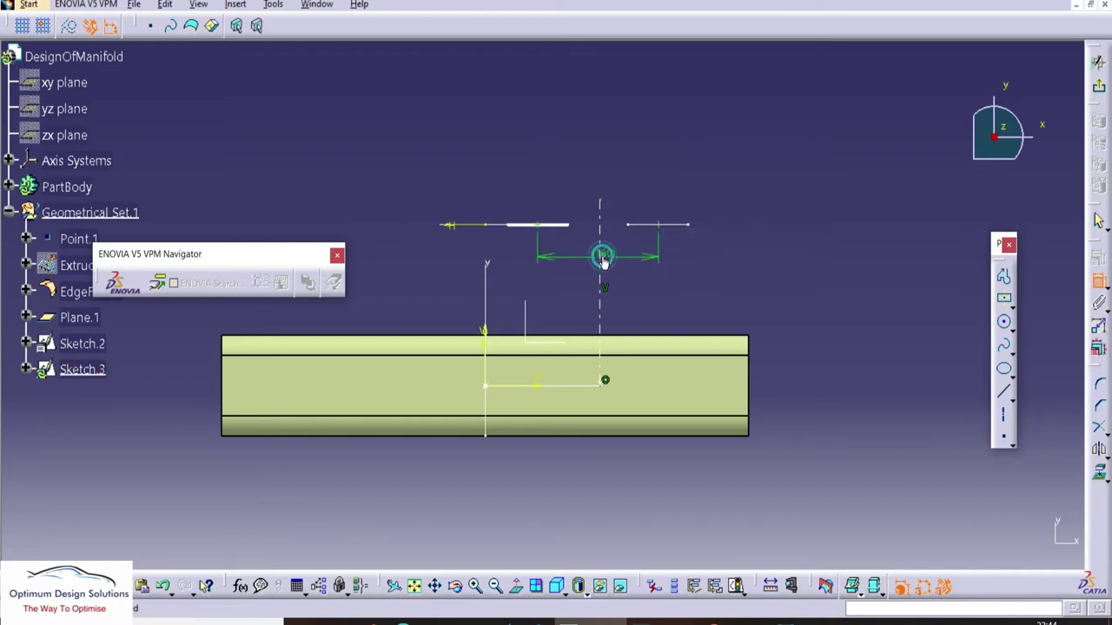
Step: Constrain the axis line symmetrically between the two circle centres and place a point on its end inside the tube
left_click(538, 226)
left_click(658, 225)
right_click(639, 150)
left_click(692, 238)
left_click(603, 225)
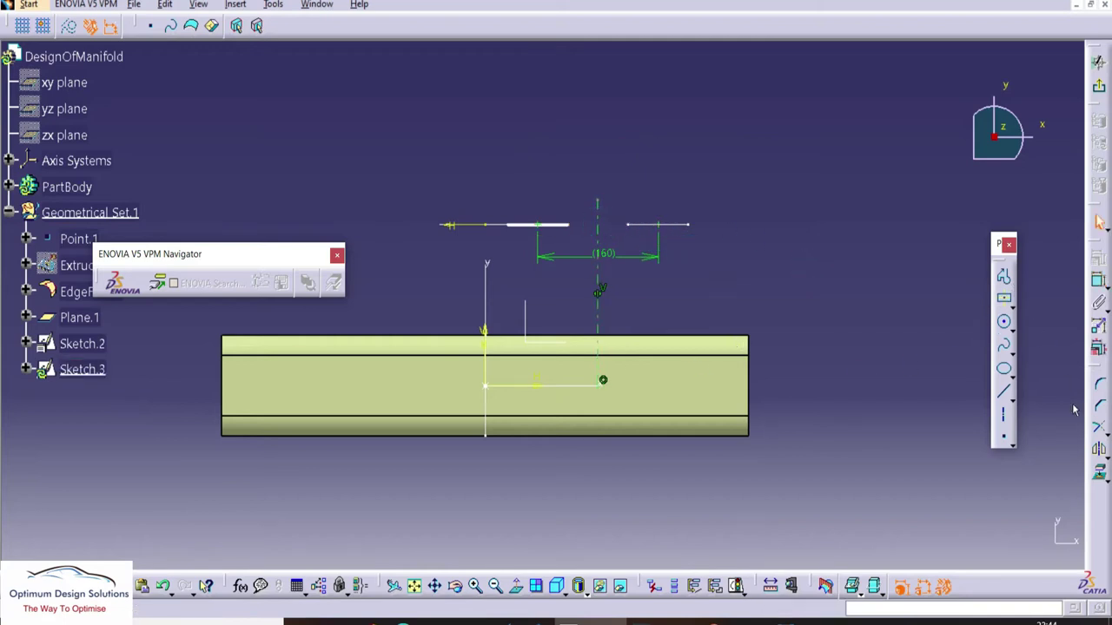
left_click(1003, 440)
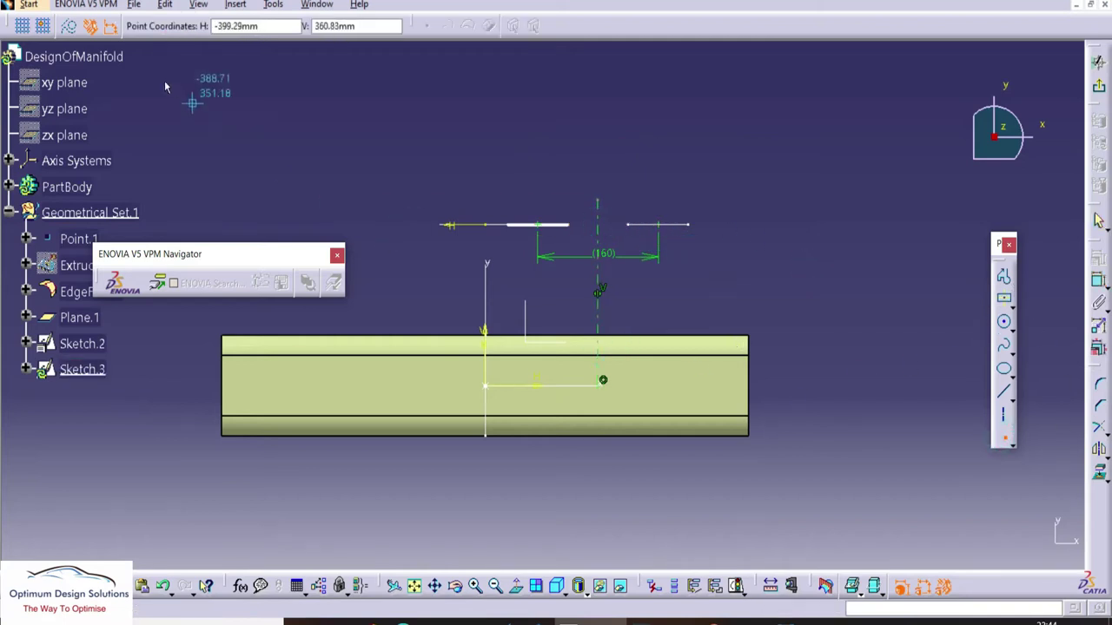
left_click(603, 380)
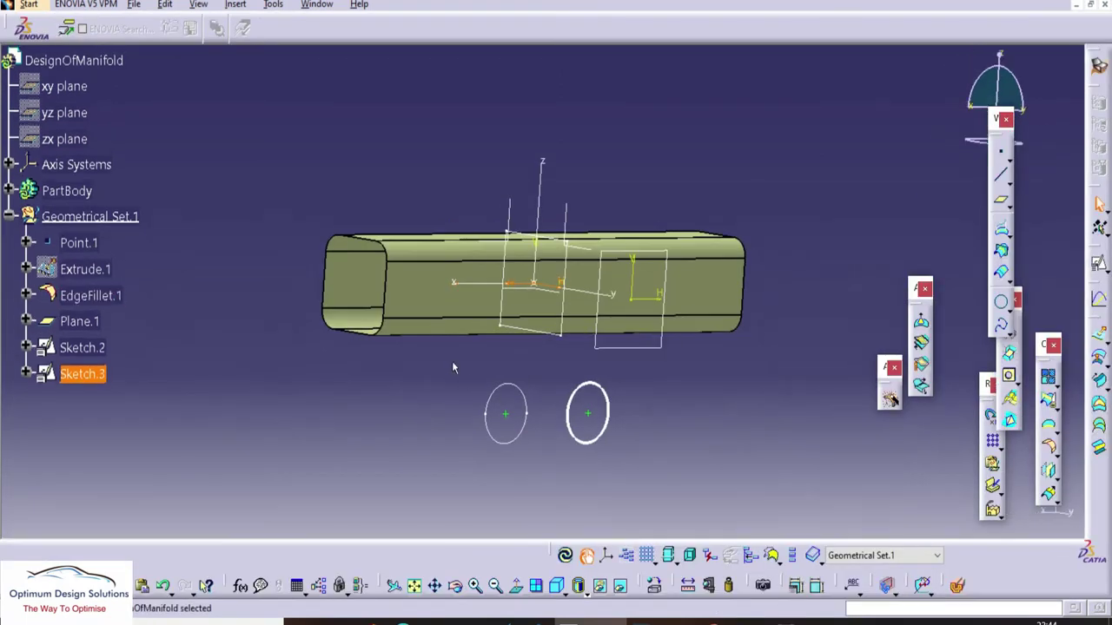
Step: Hide the reference plane around the tube's origin and the offset plane Plane.1
middle_click_drag(457, 189, 528, 273)
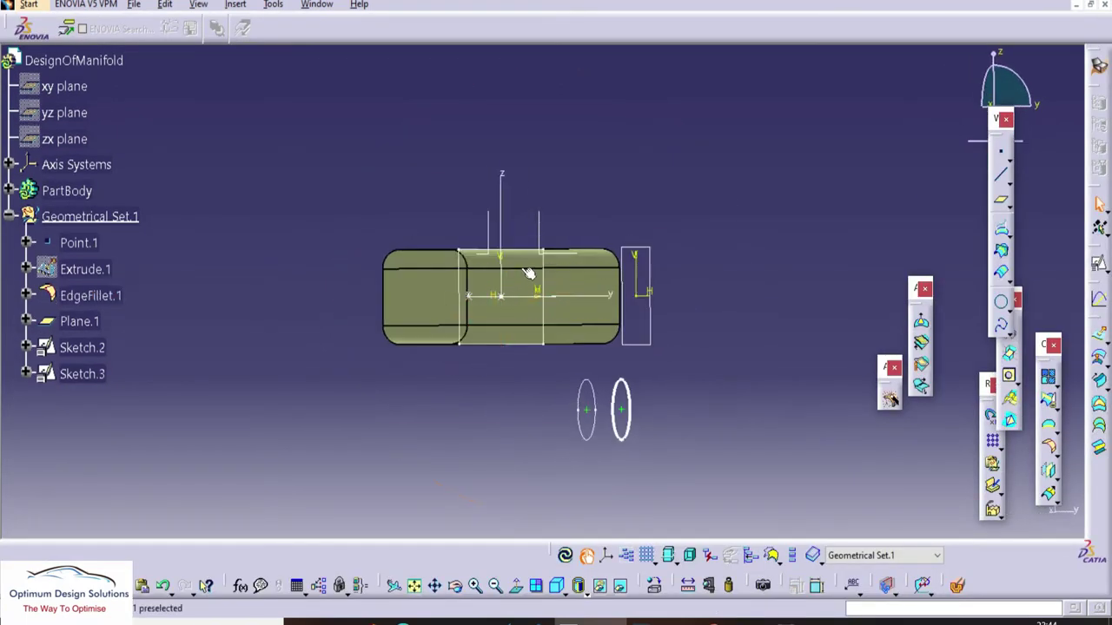
right_click(525, 249)
left_click(540, 297)
mouse_move(624, 287)
middle_mouse_down()
mouse_move(576, 303)
mouse_move(547, 365)
middle_mouse_up()
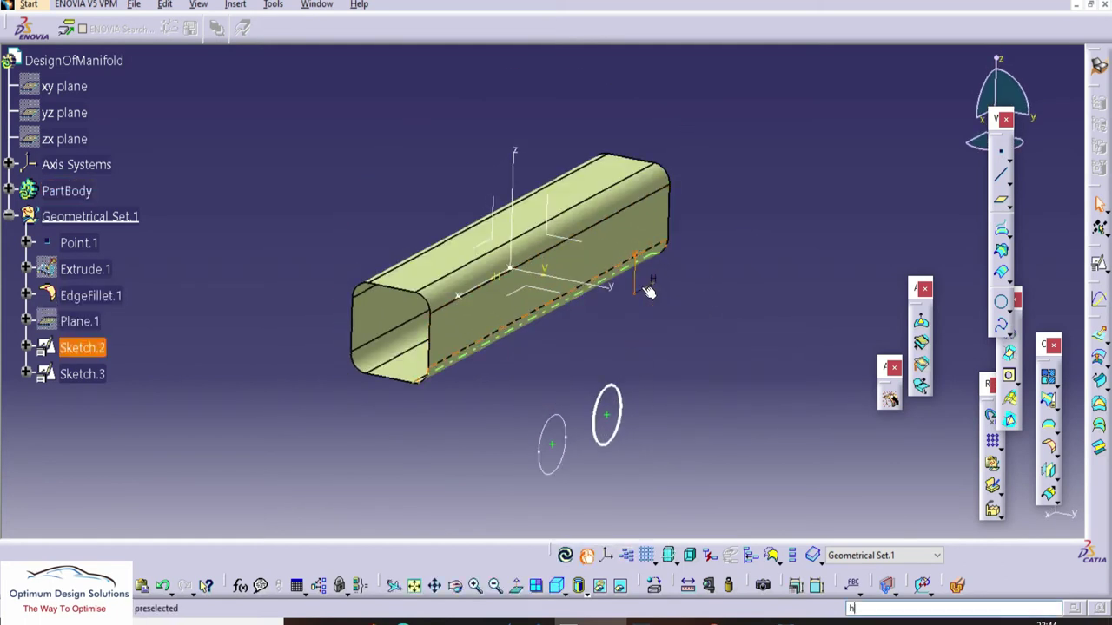
mouse_move(623, 342)
middle_mouse_down()
mouse_move(478, 340)
mouse_move(489, 327)
middle_mouse_up()
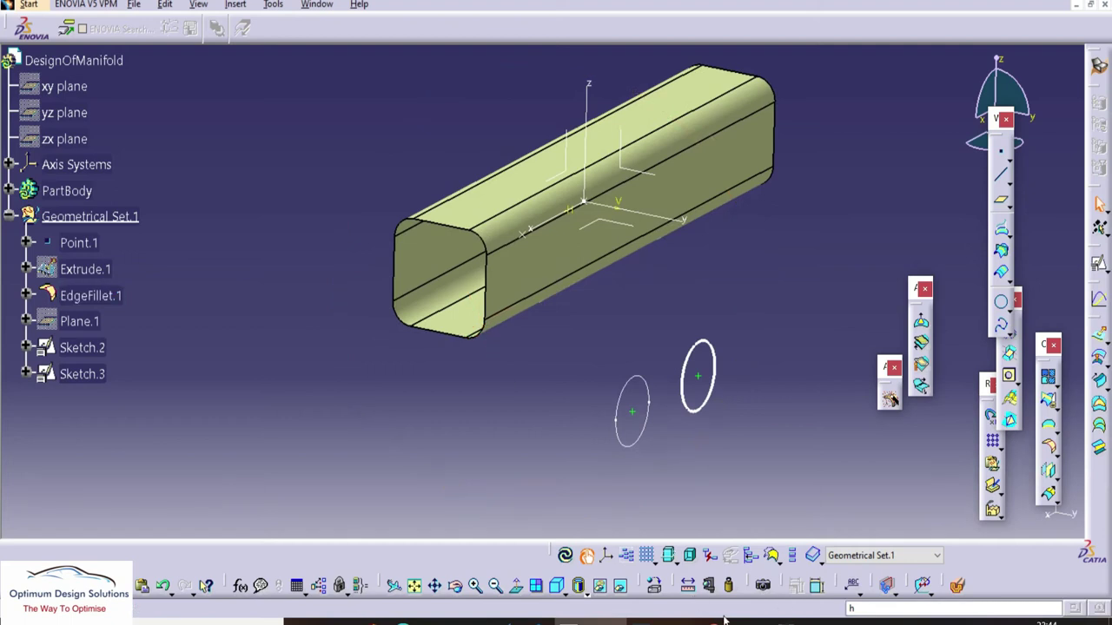
Step: Switch to the PowerPoint slide to examine the reference manifold images, and return to CATIA
mouse_move(723, 622)
left_click(731, 586)
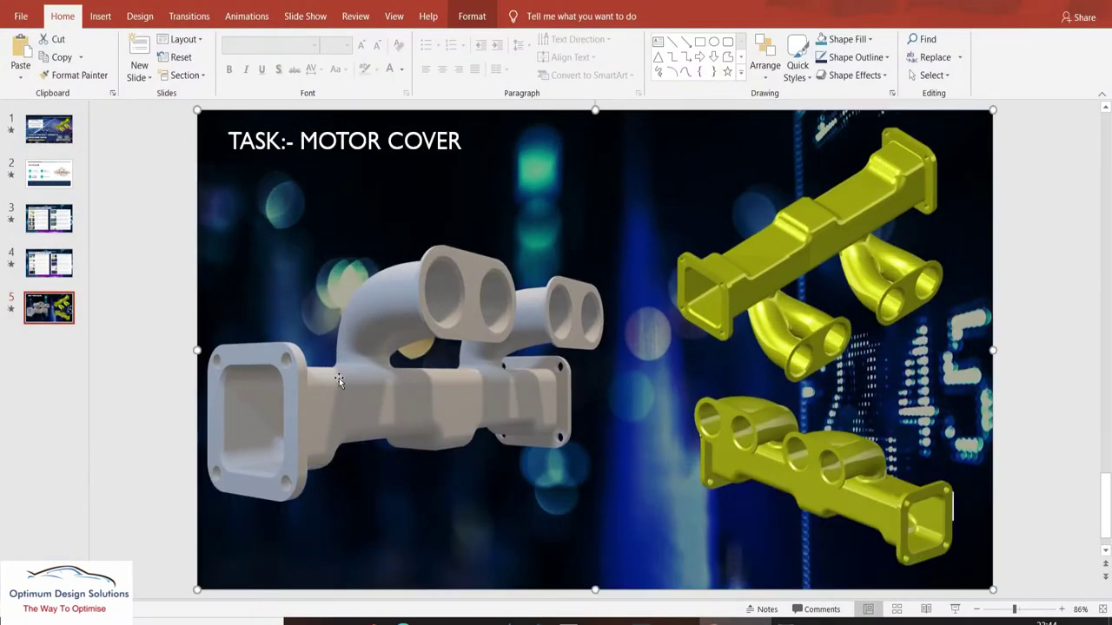
left_click(1018, 3)
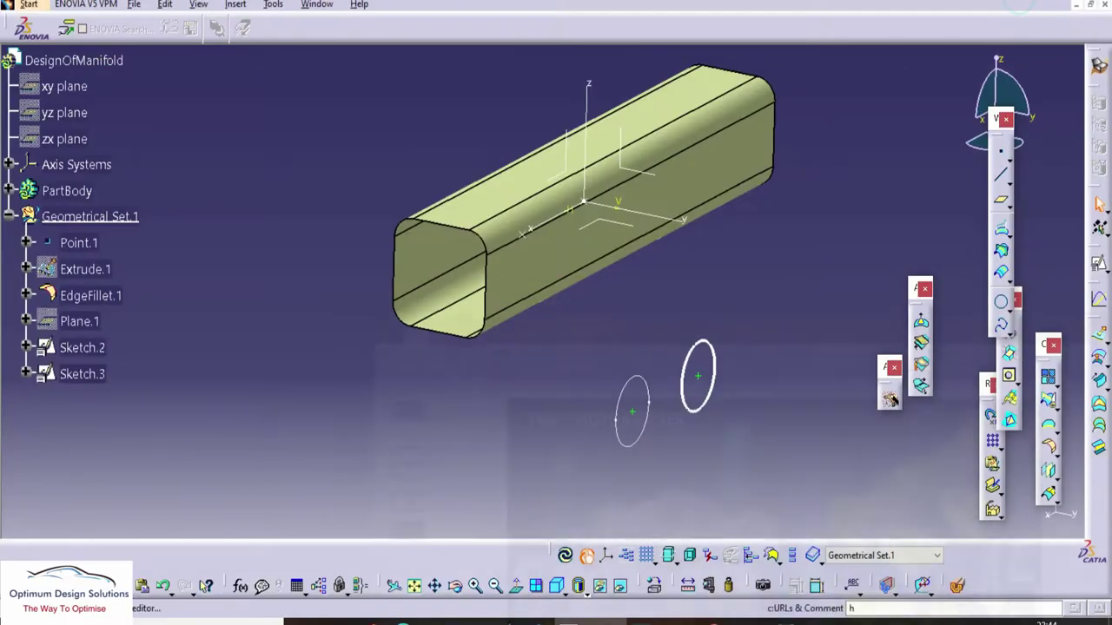
Step: Show Plane.1 and create a Point-Direction line from the first circle's centre along that plane's normal, with its end at -50 mm
left_click(1003, 180)
right_click(84, 323)
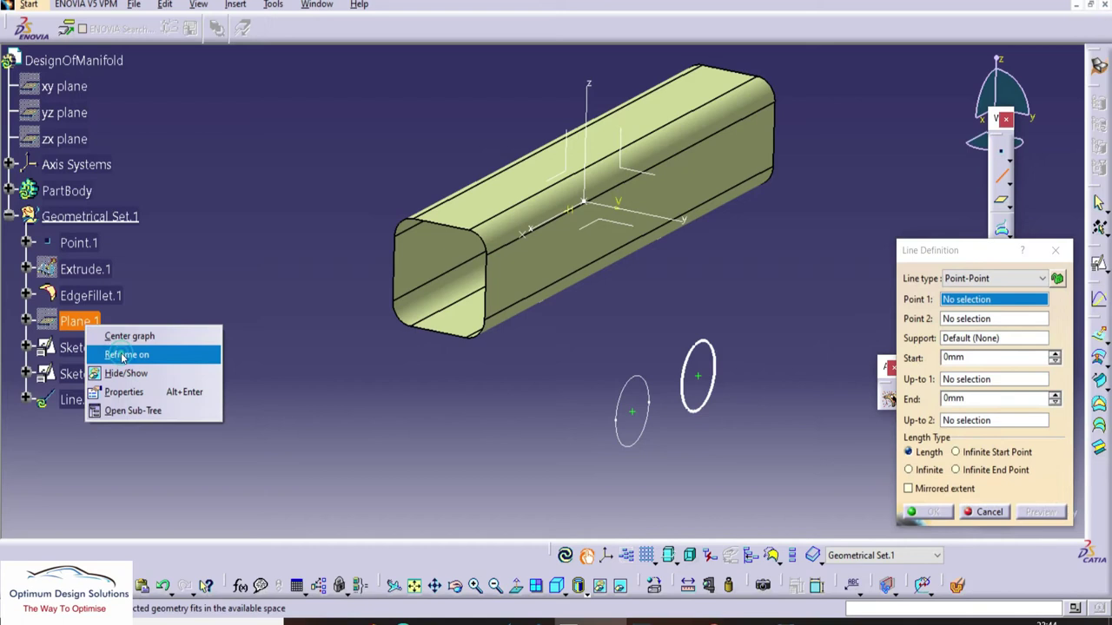
left_click(126, 374)
left_click(954, 281)
left_click(957, 305)
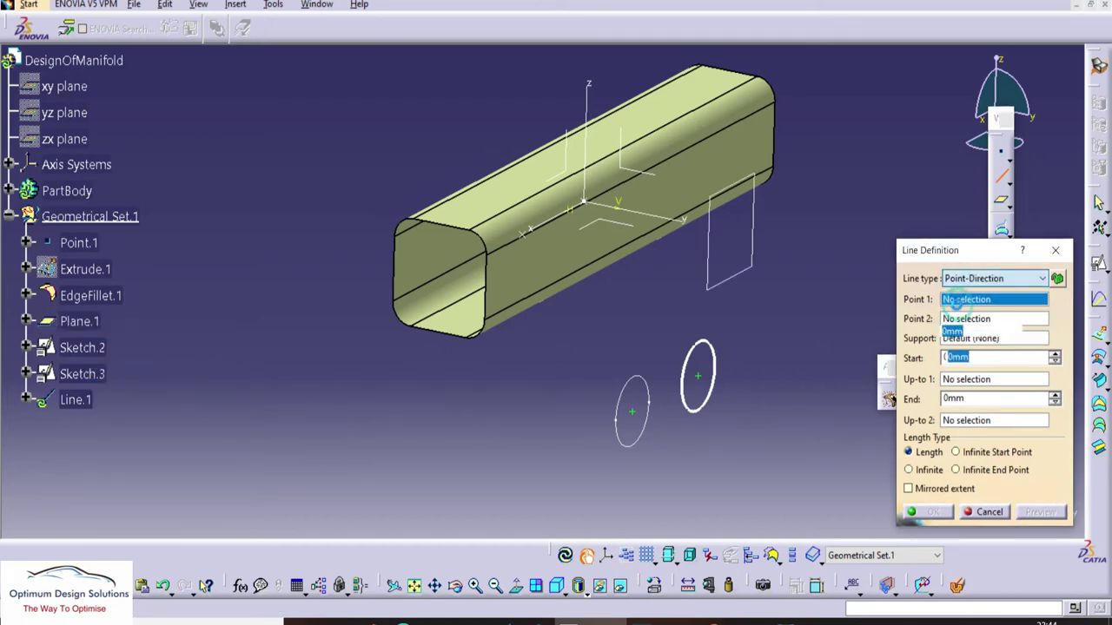
left_click(633, 412)
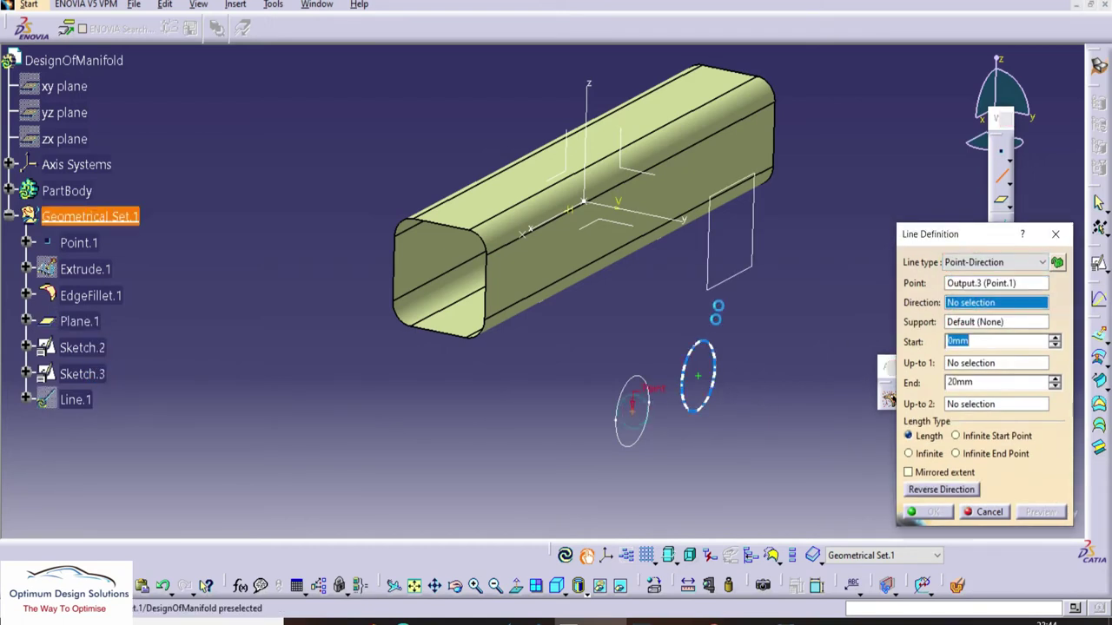
left_click(723, 283)
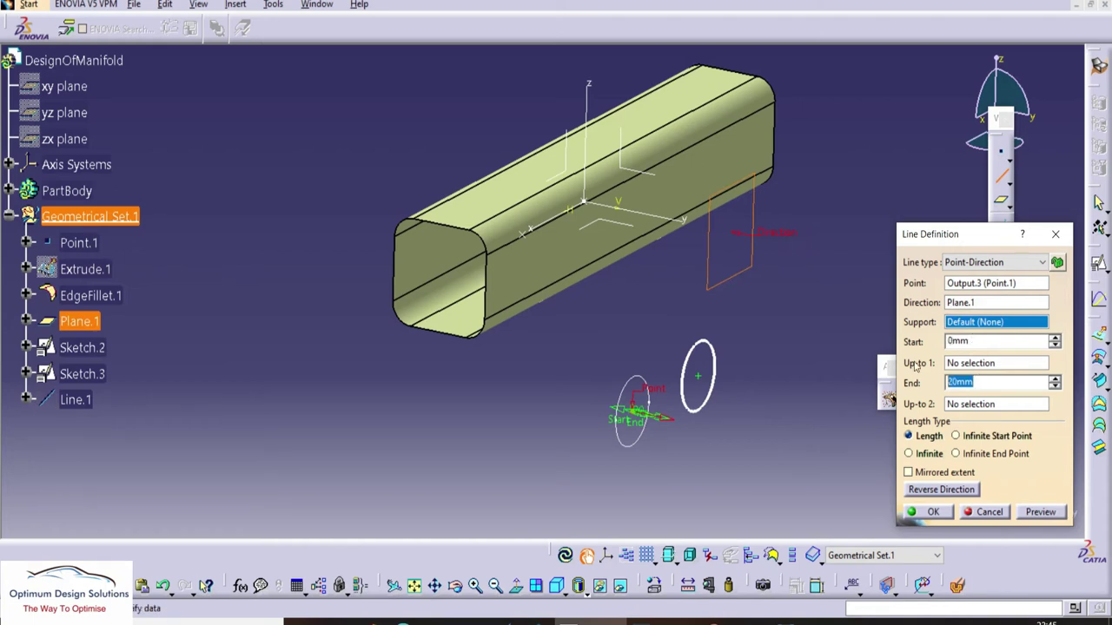
left_click(1046, 516)
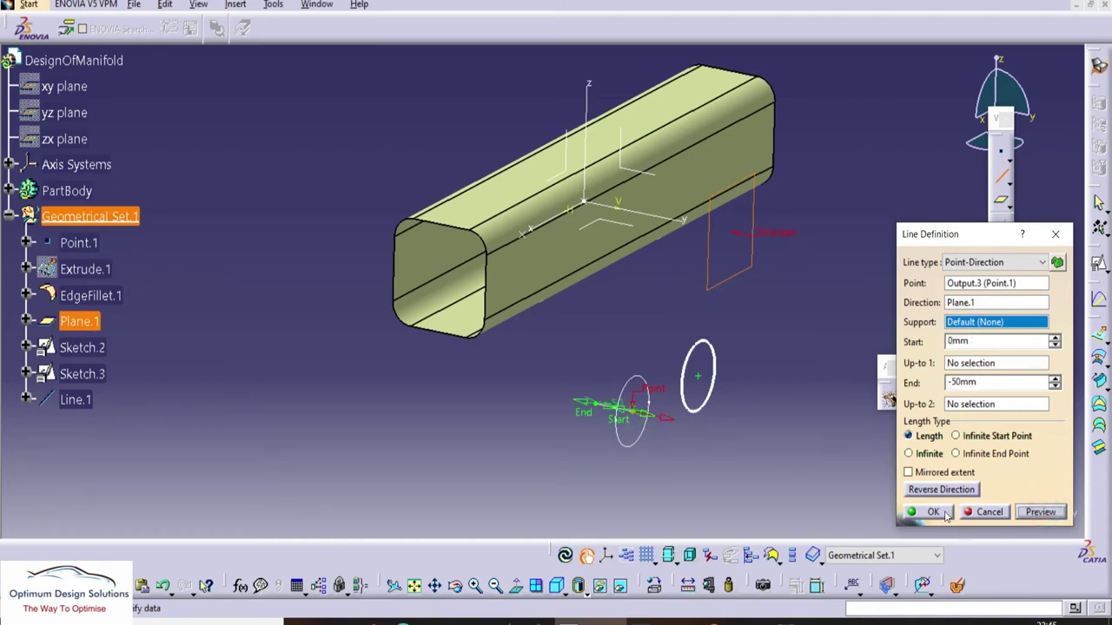
left_click(945, 515)
Step: Create a matching -50 mm line from the mirrored circle's centre, using Plane.1 as the direction
middle_click_drag(745, 479, 740, 413)
middle_click_drag(691, 440, 607, 425)
left_click(1003, 175)
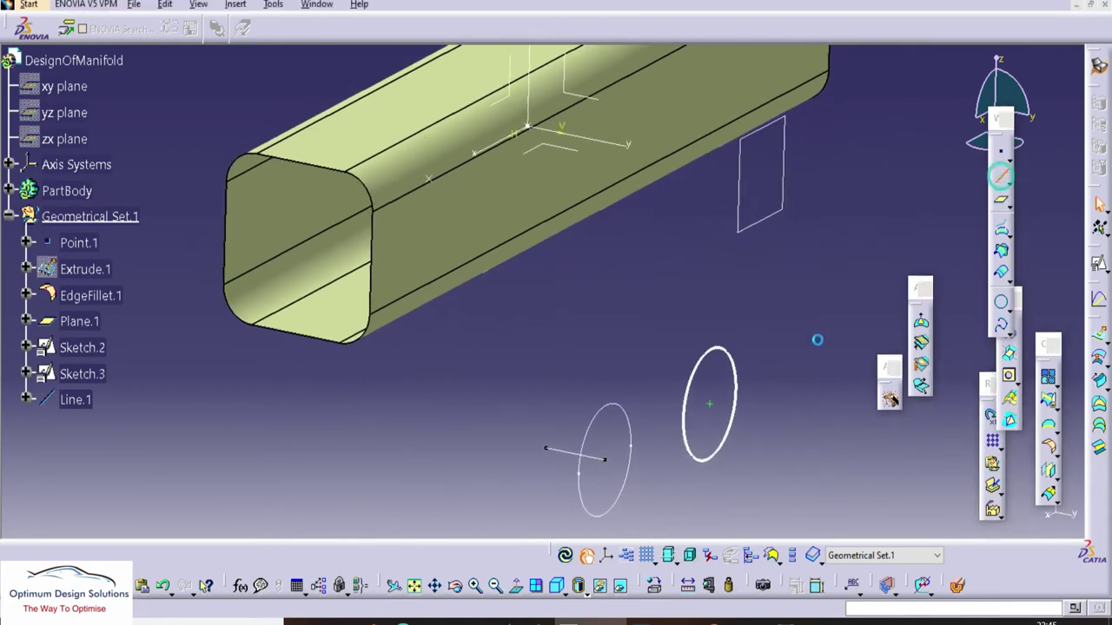
left_click(710, 407)
left_click(769, 218)
left_click(927, 512)
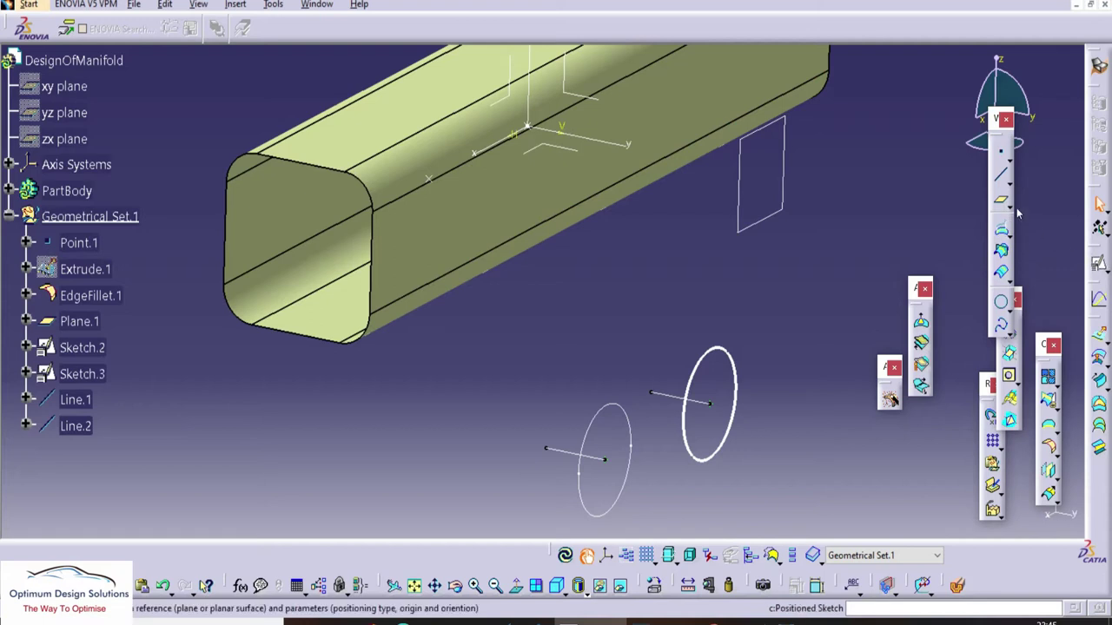
Step: Create a line from the Sketch.3 point along the XY plane's normal, with its end at -100 mm
left_click(1001, 173)
left_click(428, 172)
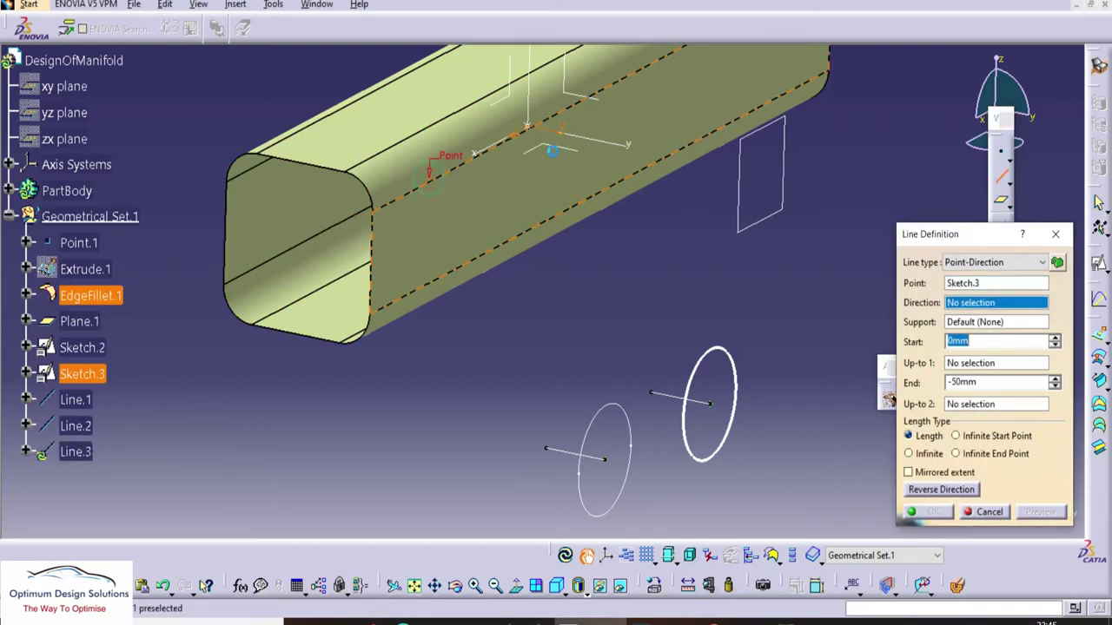
left_click(556, 153)
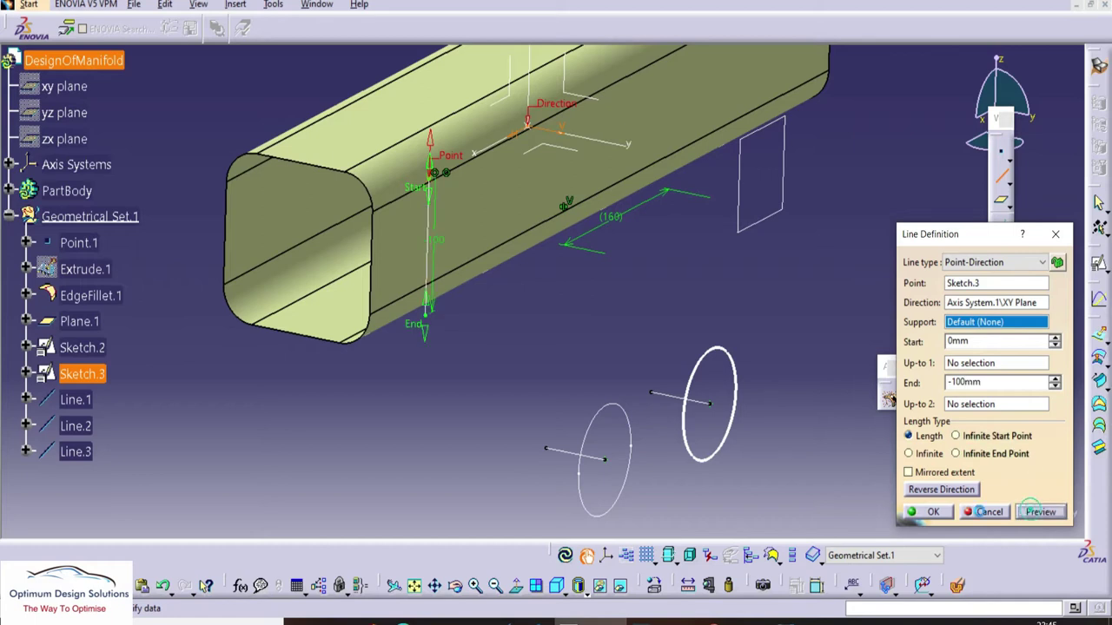
left_click(933, 511)
Step: Try an end value of -180 mm for the vertical line and shorten it to about the tube's lower edge
middle_click_drag(550, 319, 599, 299)
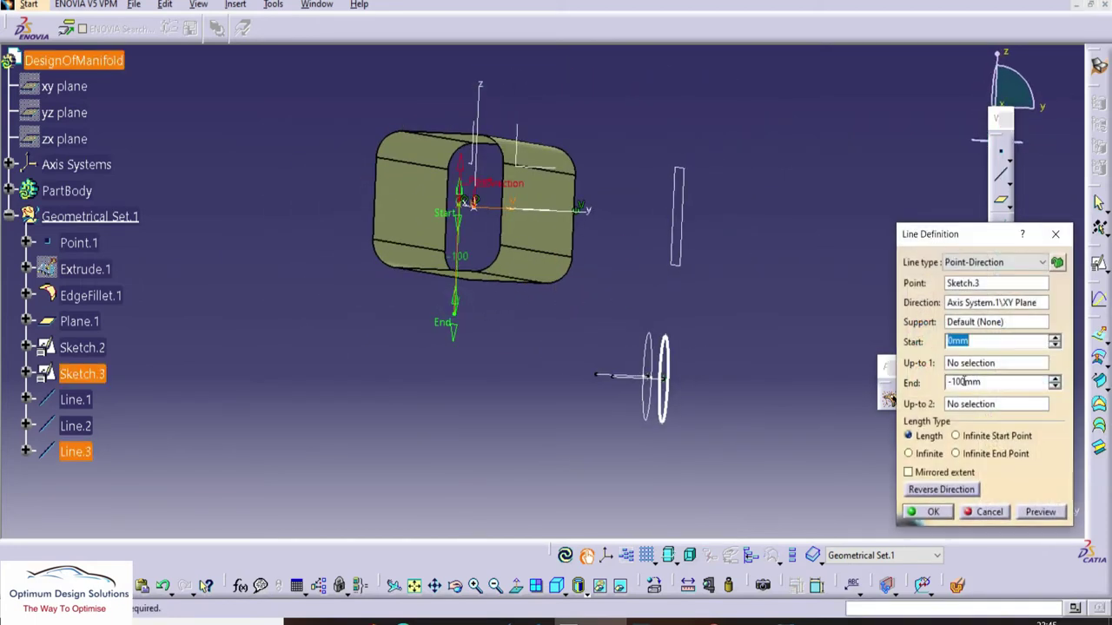
key("Return")
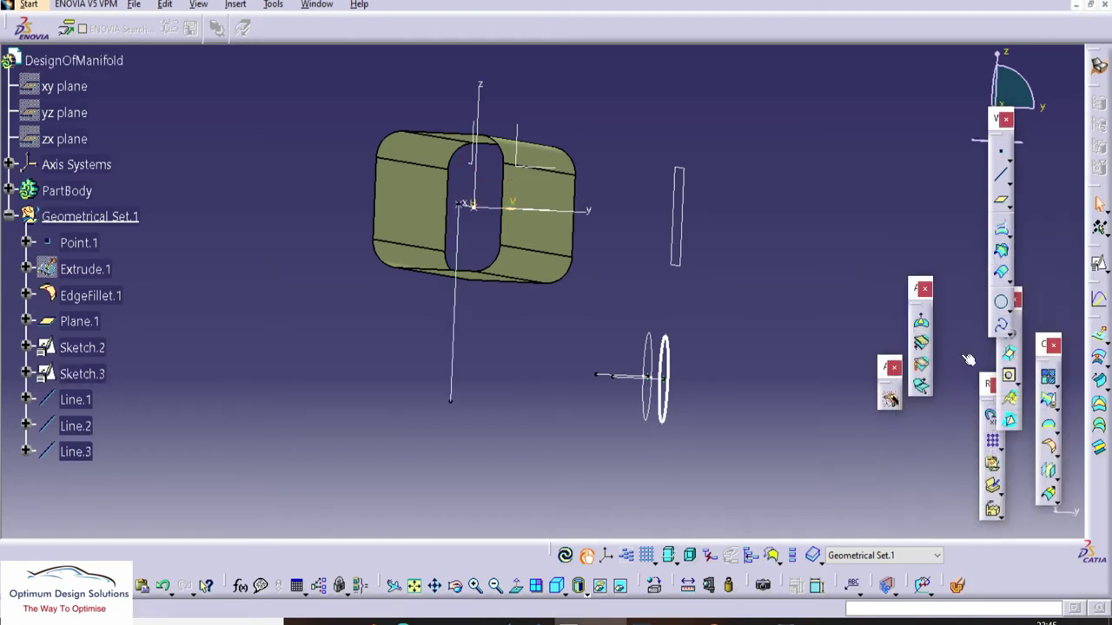
double_click(453, 324)
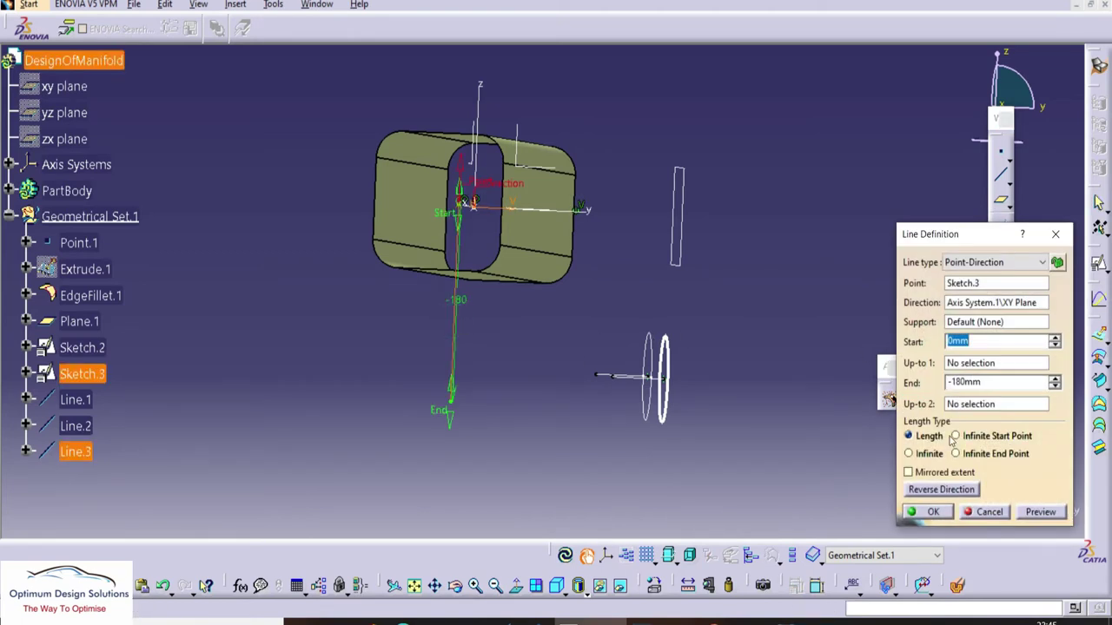
key("Return")
Step: Create a spline from the inner end of the first circle's line to the vertical line's lower end, tangent to both lines
mouse_move(524, 319)
middle_mouse_down()
mouse_move(573, 330)
mouse_move(523, 341)
mouse_move(561, 335)
mouse_move(549, 292)
middle_mouse_up()
left_click(1002, 328)
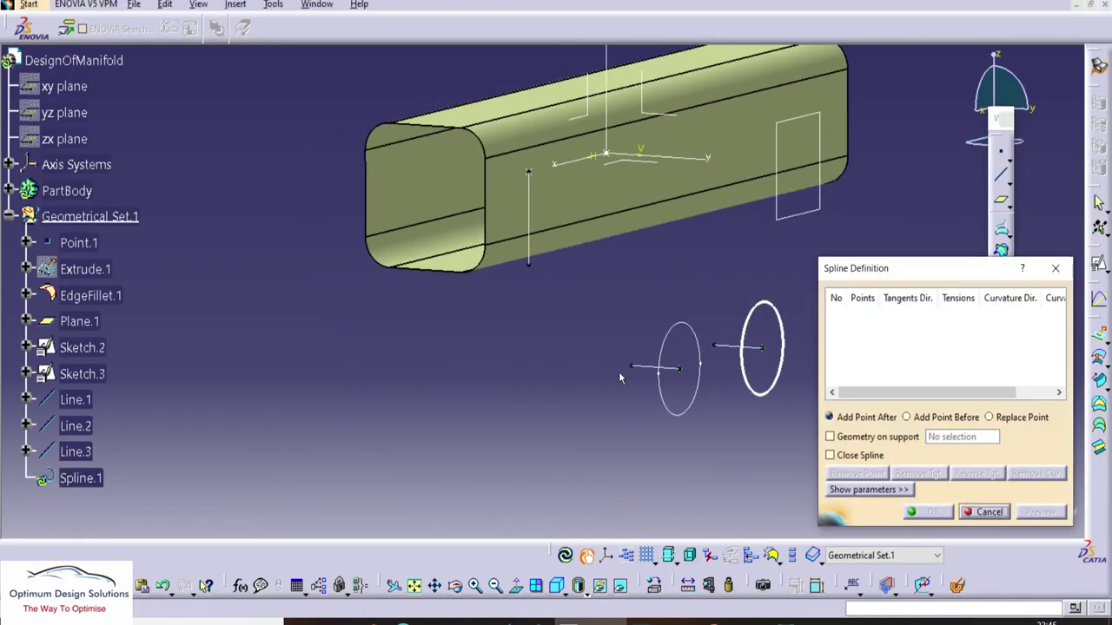
left_click(632, 367)
left_click(643, 367)
middle_click_drag(628, 388, 629, 331)
left_click(521, 241)
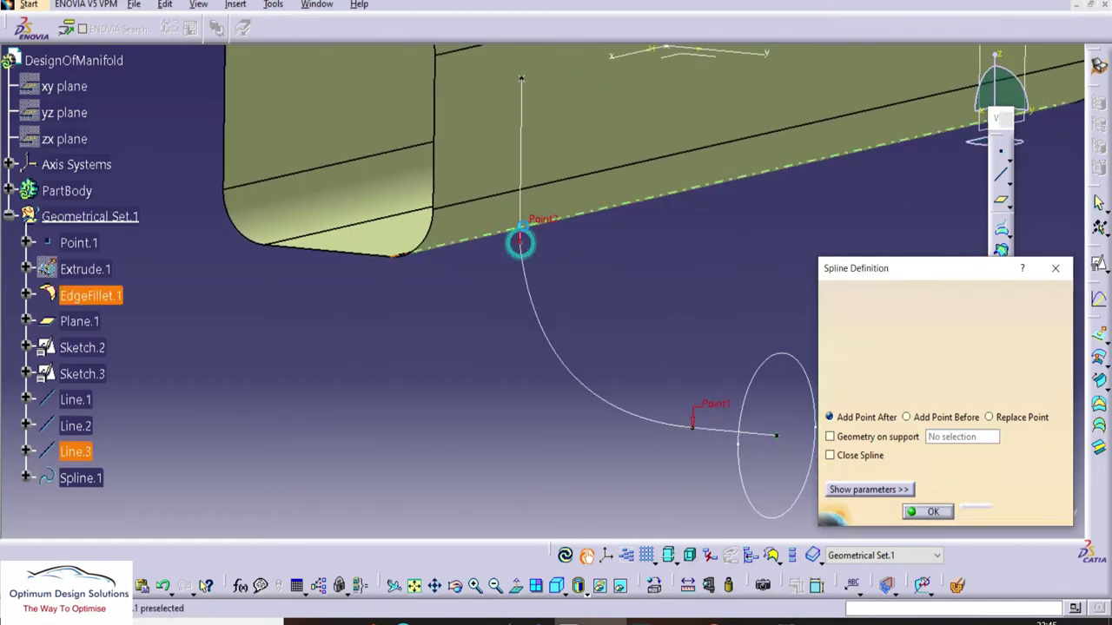
mouse_move(521, 242)
middle_mouse_down()
mouse_move(440, 382)
mouse_move(389, 385)
mouse_move(407, 370)
middle_mouse_up()
left_click(928, 513)
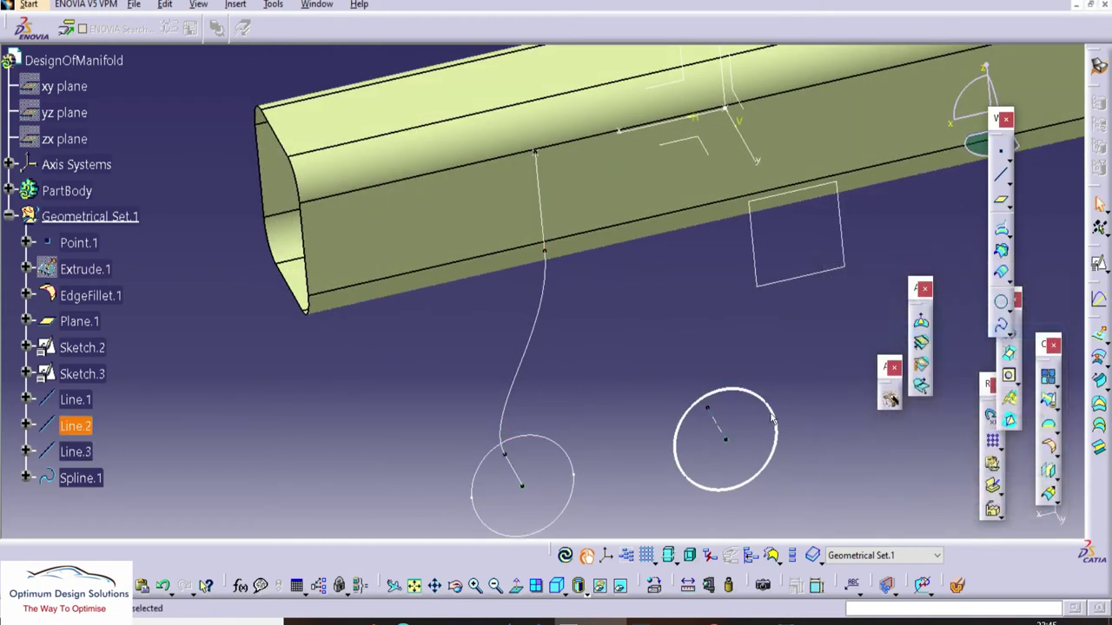
Step: Join Line.1, Spline.1 and Line.3 into a single guide curve for the first pipe
left_click(1049, 381)
left_click(504, 404)
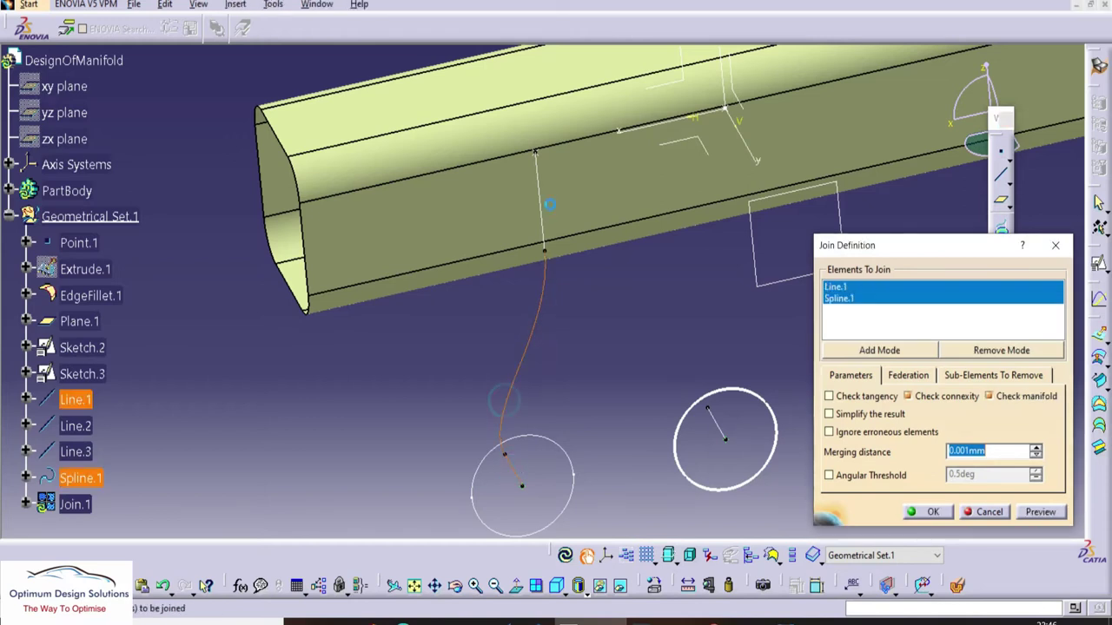
left_click(932, 513)
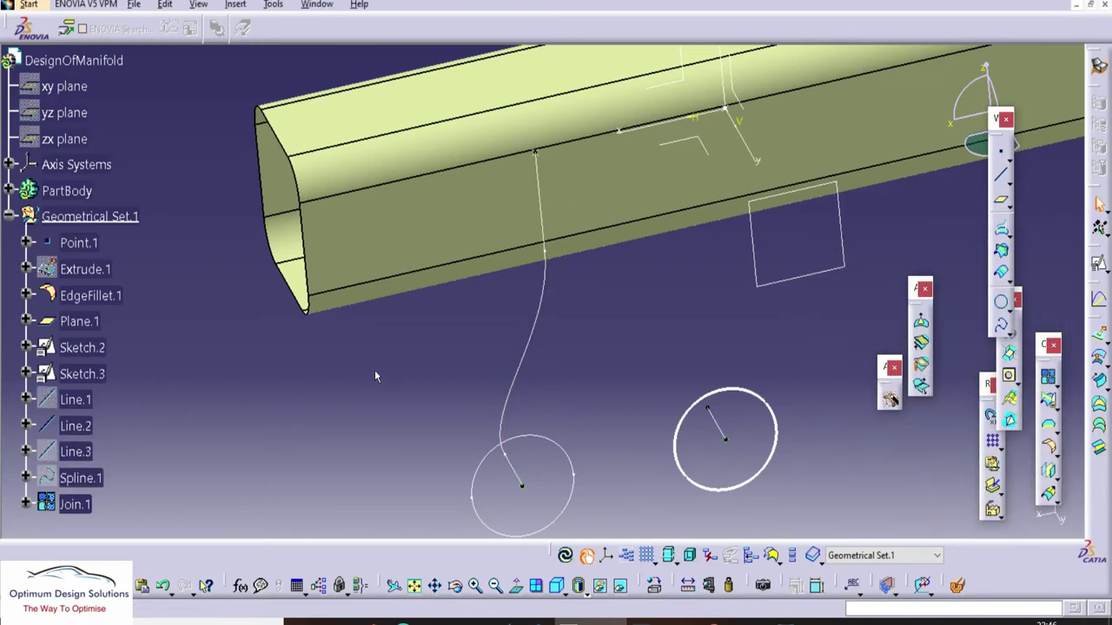
Step: Show the vertical Line.3 again, keeping Line.1 hidden, and hide the joined curve Join.1
right_click(80, 404)
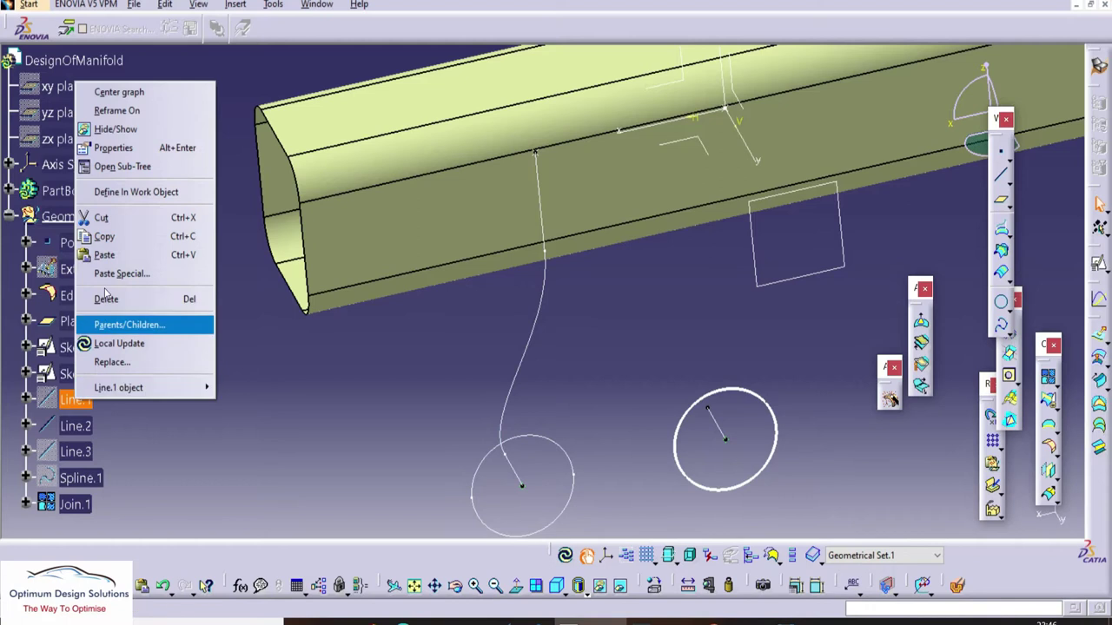
left_click(101, 130)
right_click(75, 403)
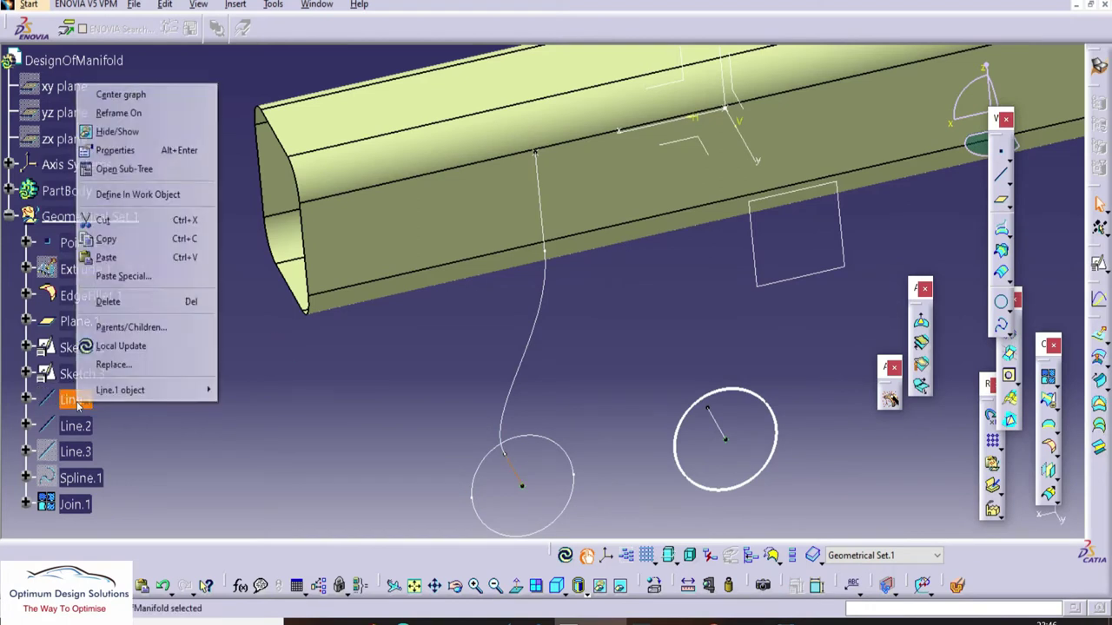
key("h")
right_click(71, 454)
key("h")
middle_click_drag(636, 332, 656, 316)
right_click(85, 511)
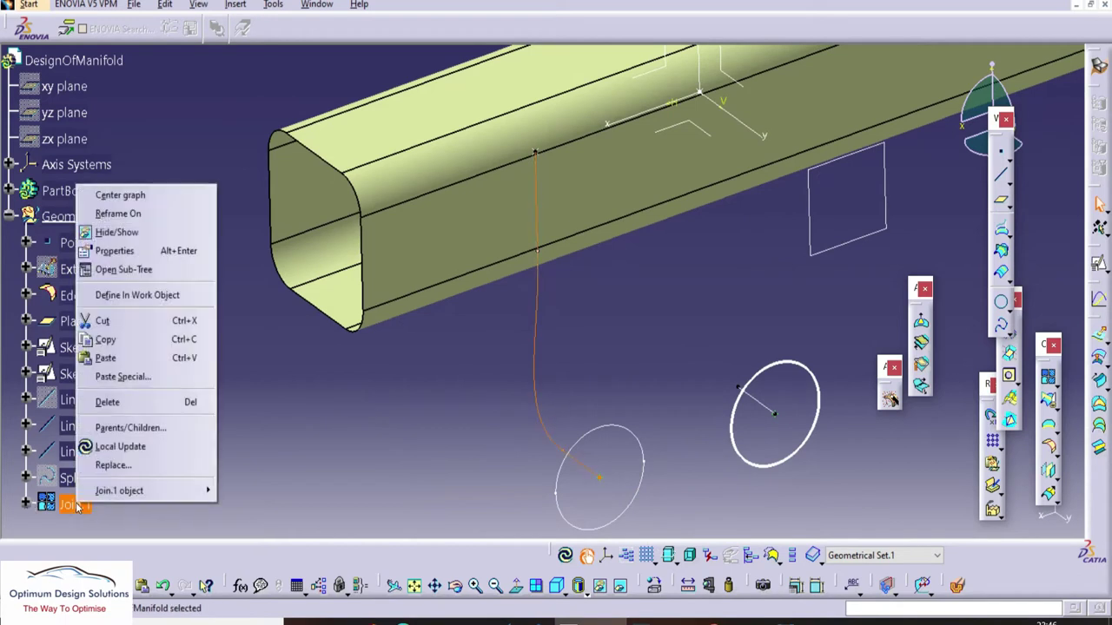
key("h")
Step: Create a spline from the inner end of Line.2 to the lower end of Line.3, tangent to both lines
middle_click_drag(574, 395, 797, 285)
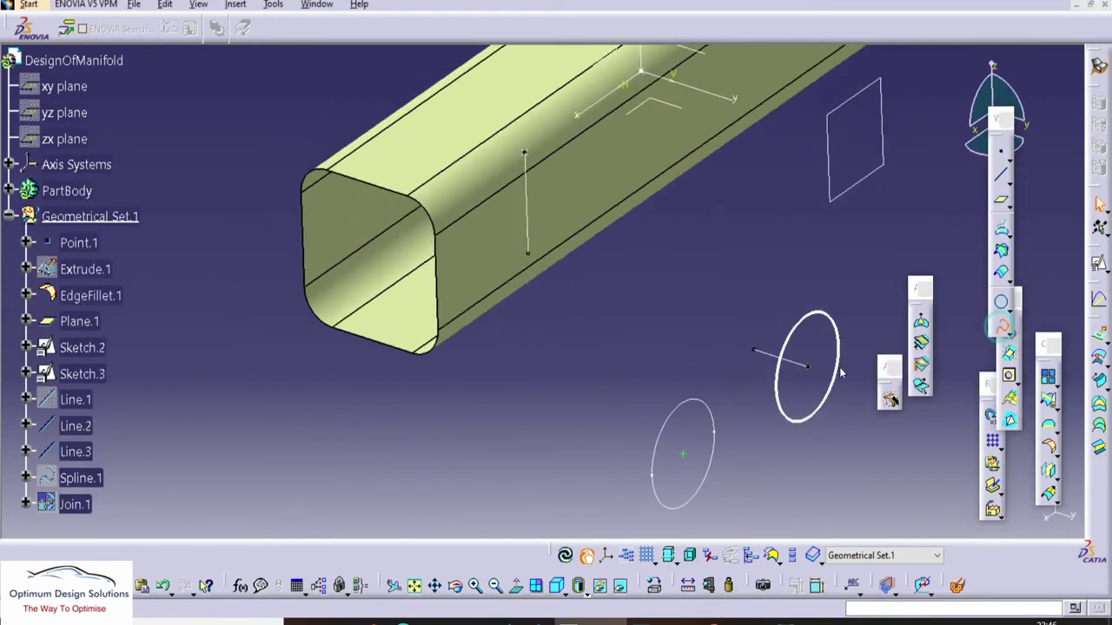
left_click(1001, 327)
left_click(765, 352)
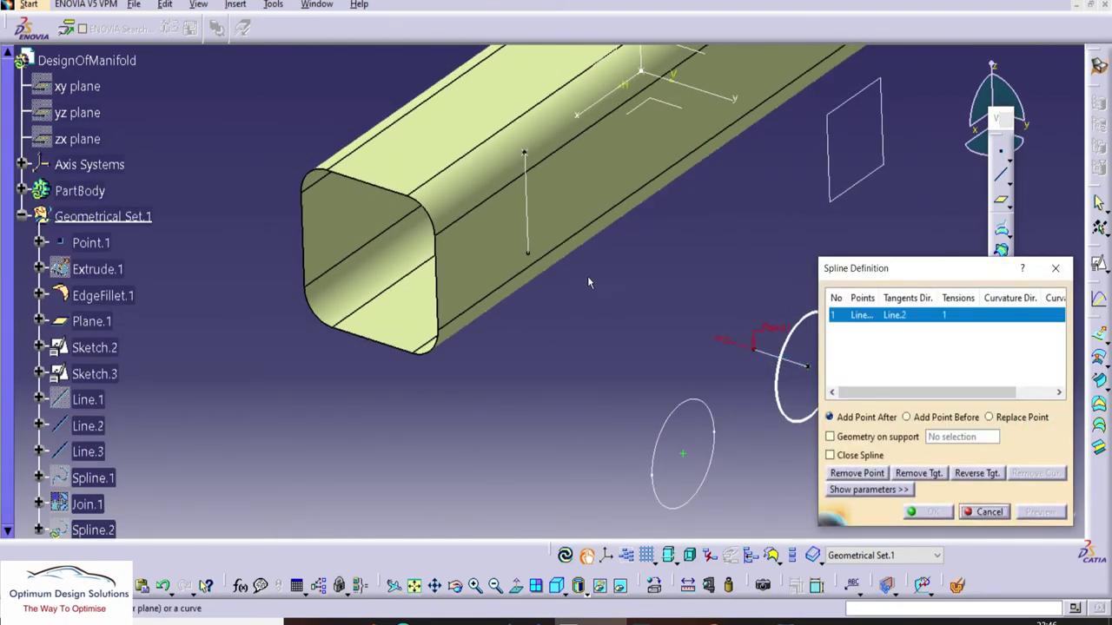
left_click(531, 254)
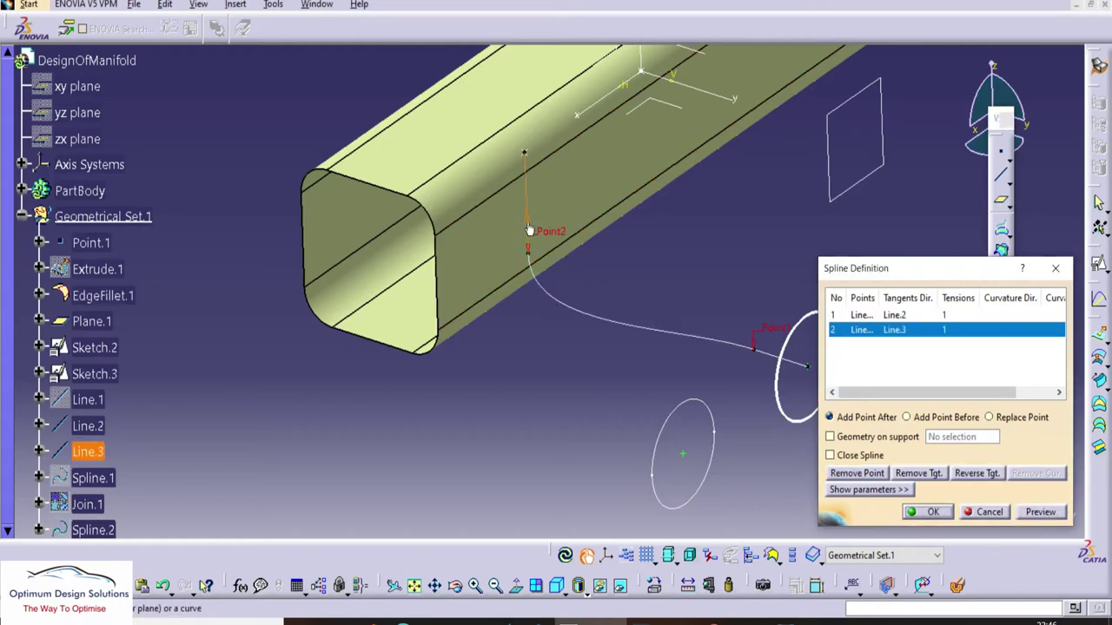
left_click(529, 230)
middle_click_drag(554, 338, 523, 376)
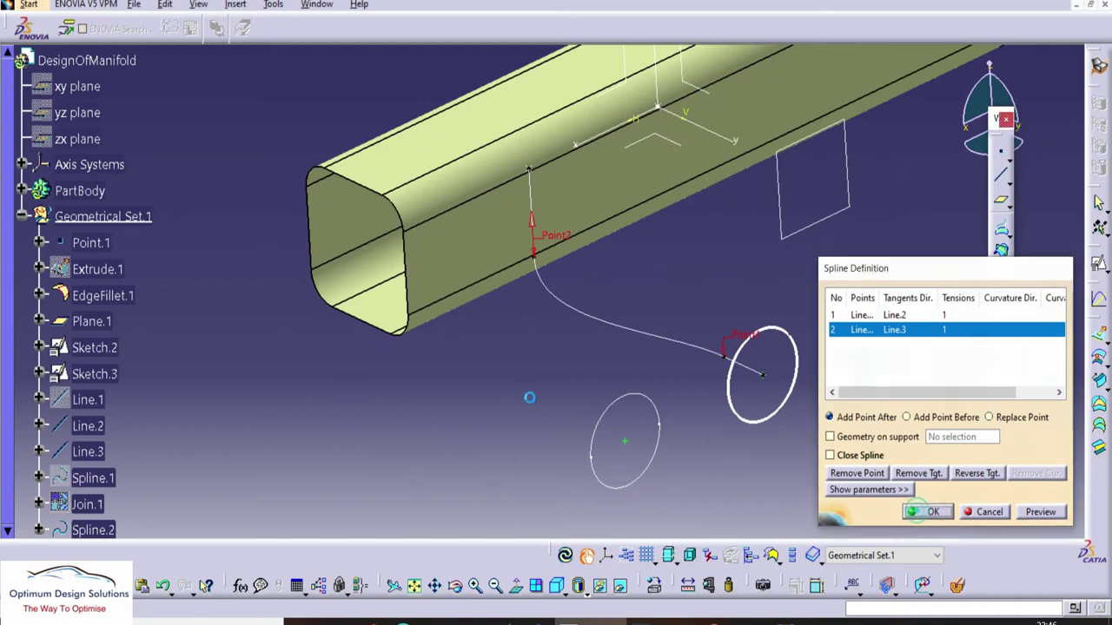
Step: Join Line.2, Spline.2 and Line.3 into the second guide curve, and show Join.1 again
scroll(118, 432, "down", 3)
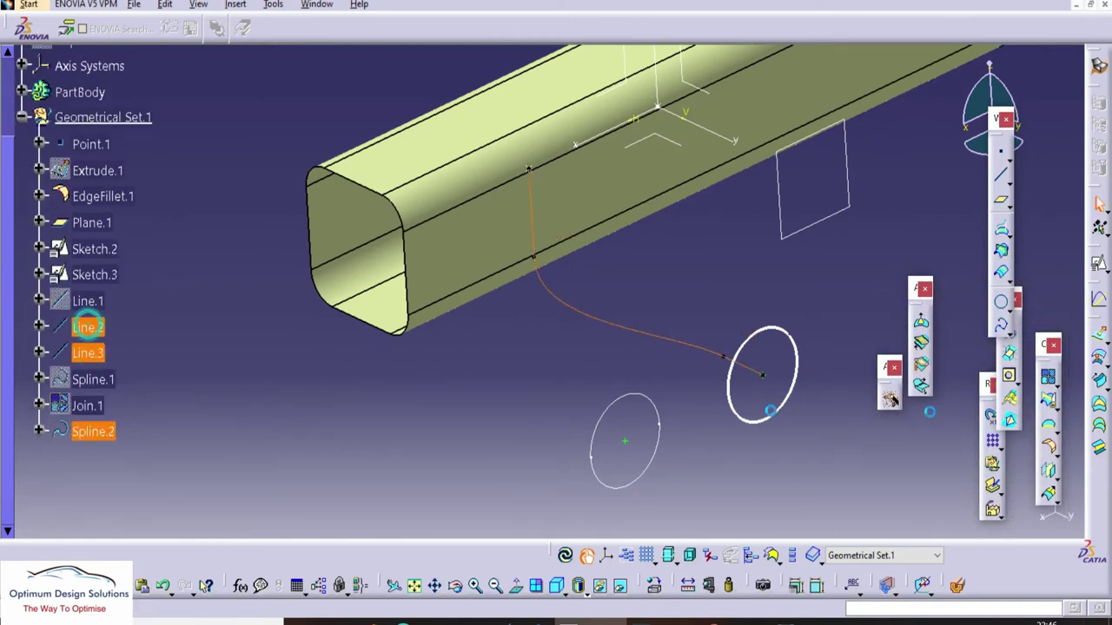
left_click(1046, 383)
left_click(927, 513)
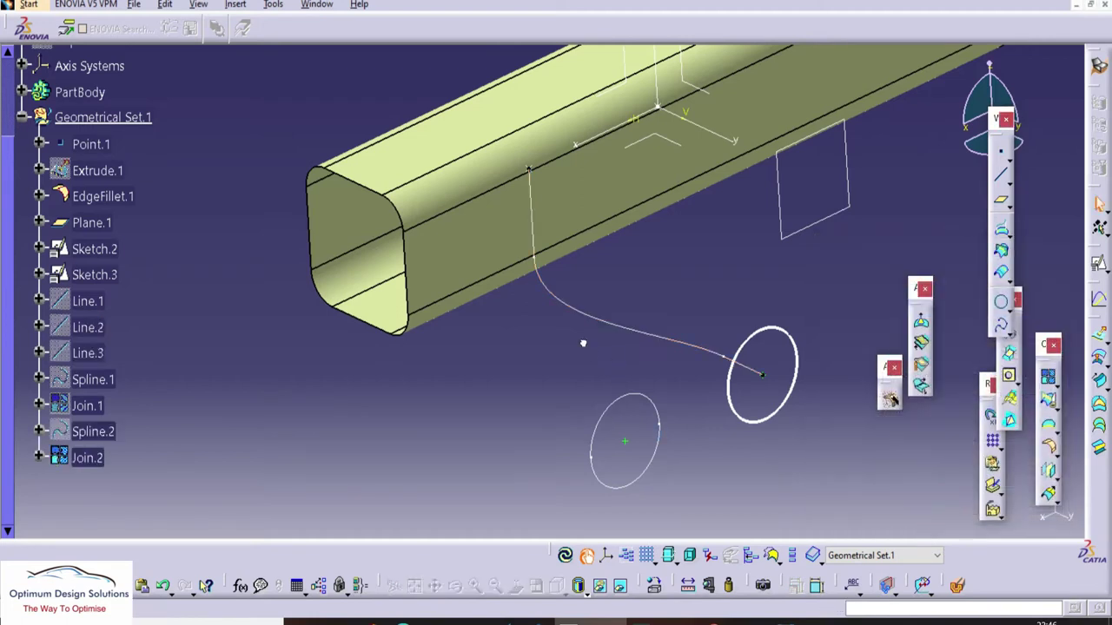
right_click(92, 408)
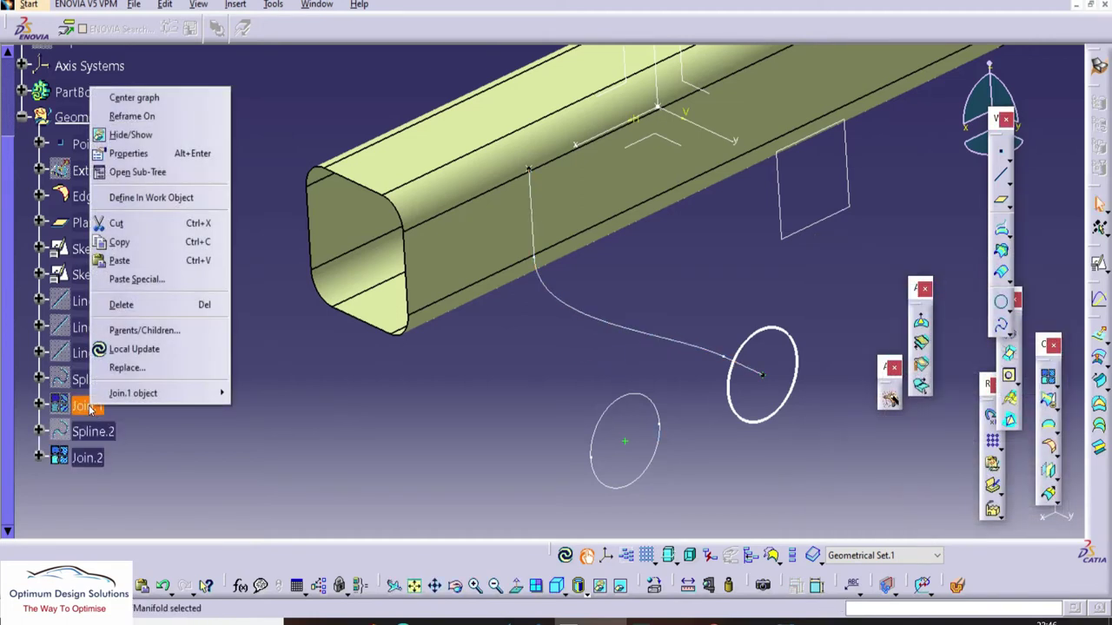
key("h")
Step: Sweep the first Sketch.2 circle along Join.1 with the With reference surface subtype
middle_click_drag(562, 368, 728, 308)
left_click(1050, 405)
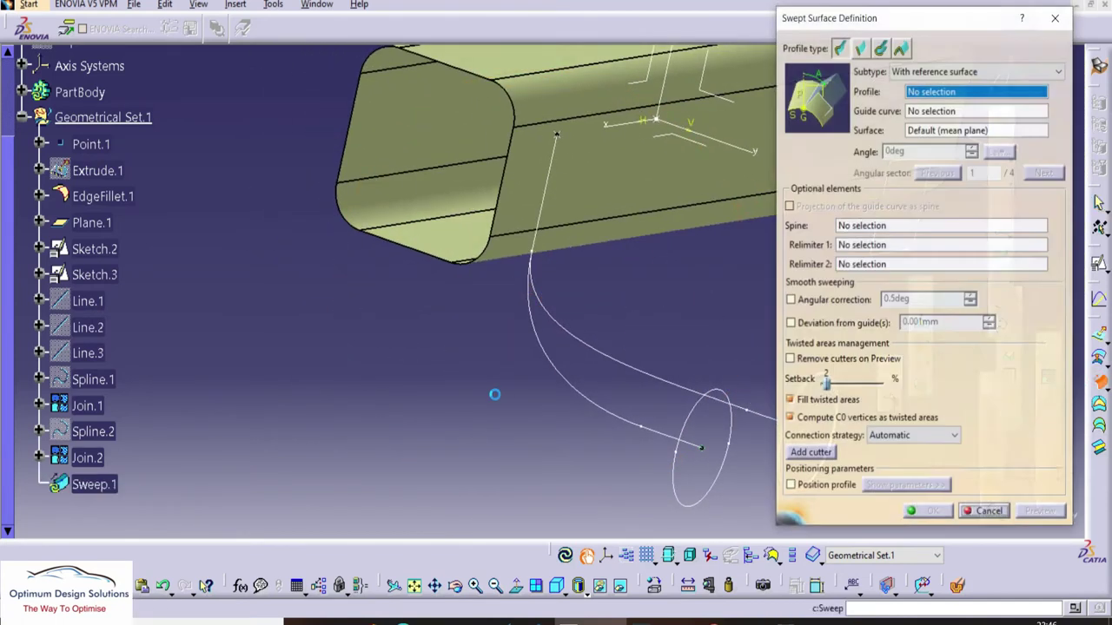
middle_click_drag(514, 190, 555, 301)
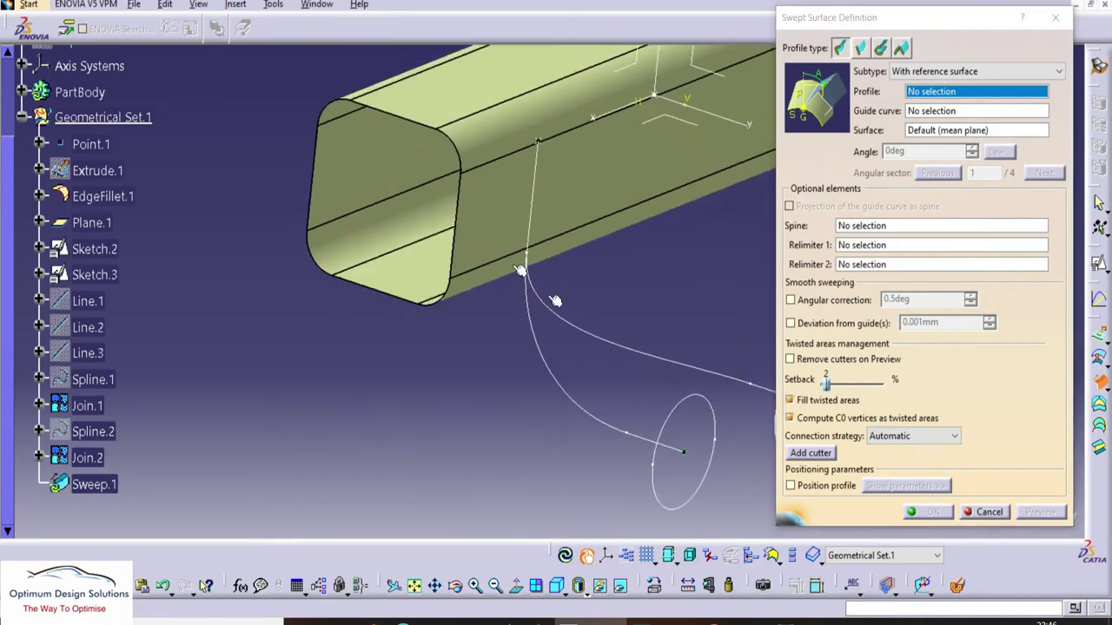
left_click(667, 415)
left_click(586, 411)
middle_click_drag(469, 328, 469, 233)
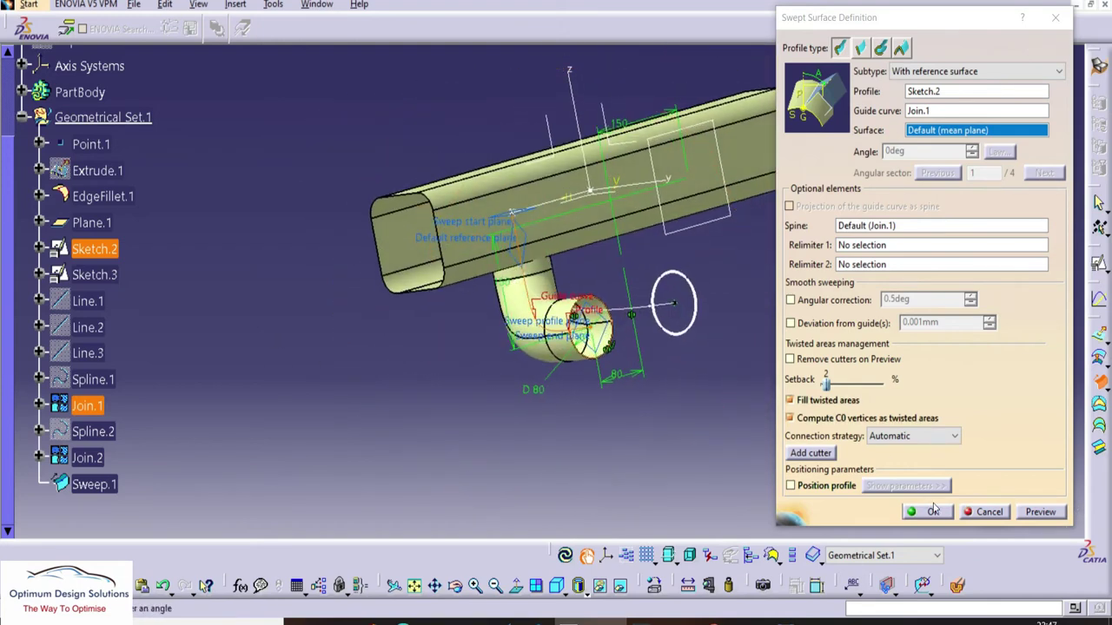
left_click(934, 510)
Step: Sweep the mirrored circle along Join.2 to create the second branch pipe
middle_click_drag(687, 249, 612, 382)
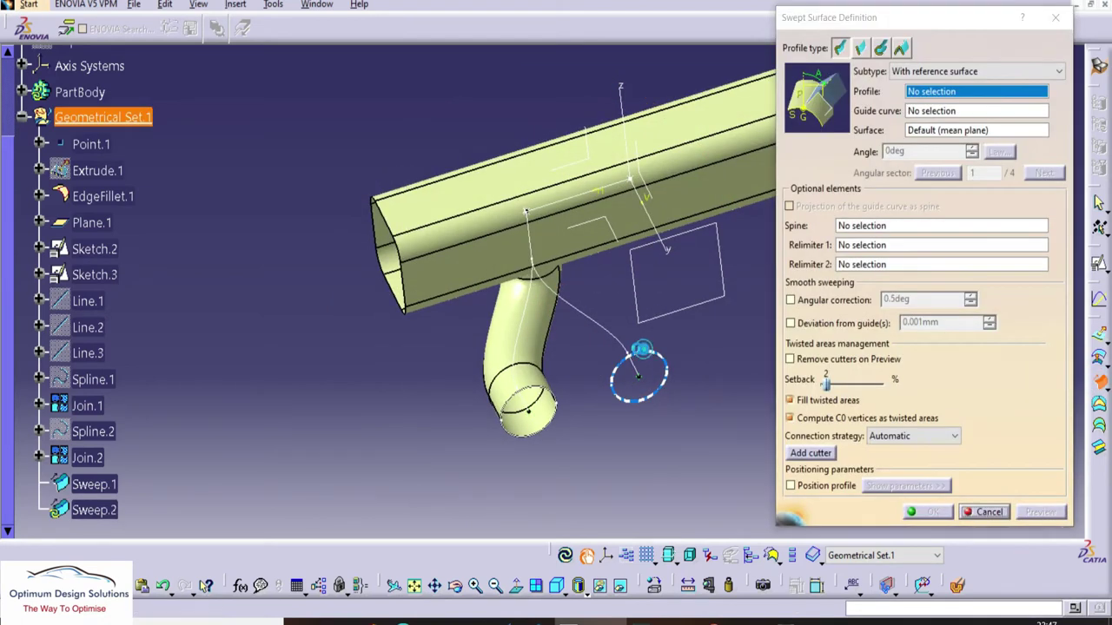
left_click(641, 350)
left_click(935, 513)
middle_click_drag(593, 446, 556, 364)
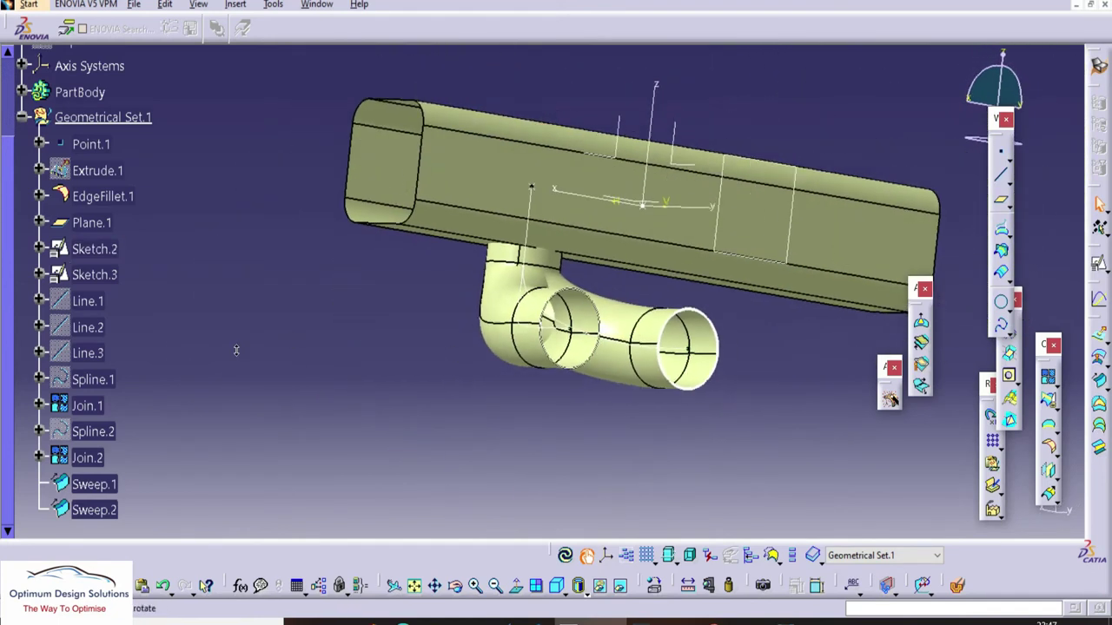
Step: Hide the guide curves Join.1 and Join.2
right_click(85, 407)
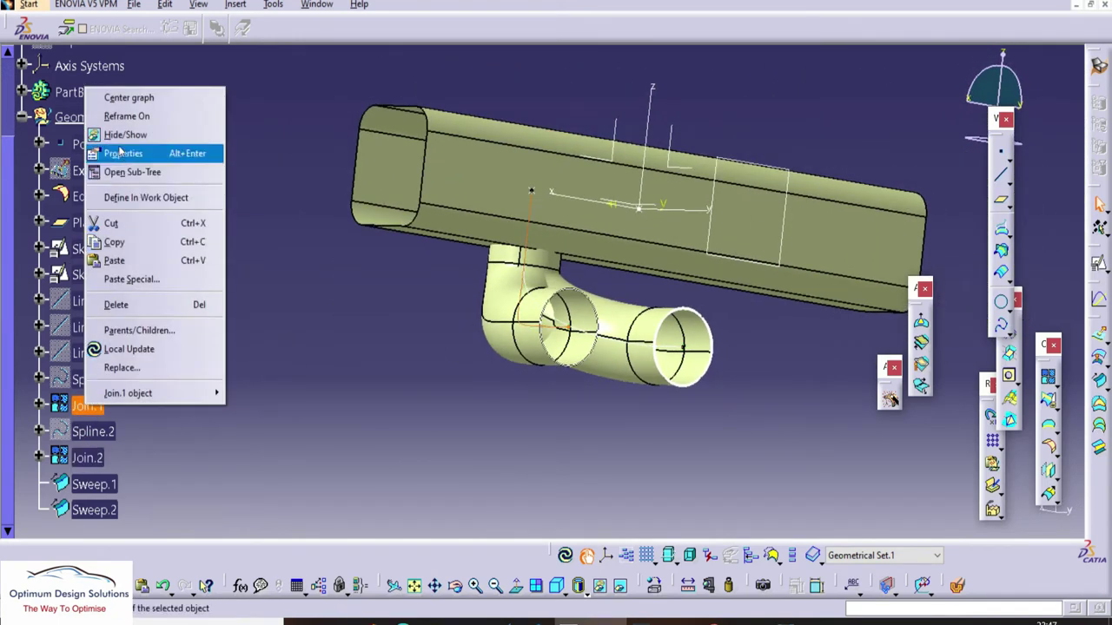
left_click(118, 135)
right_click(85, 459)
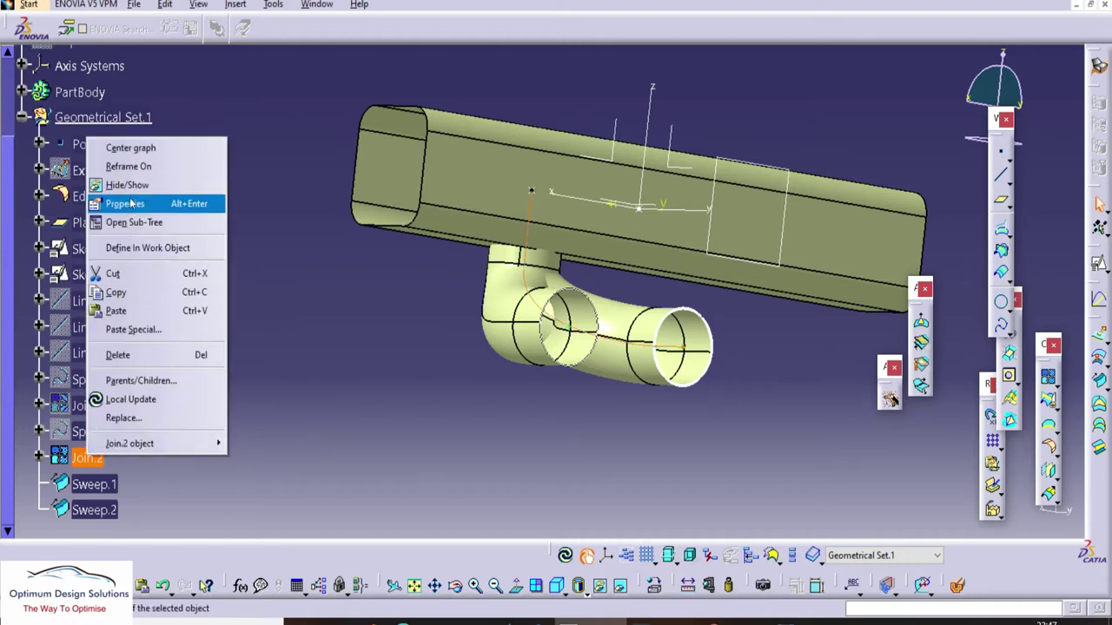
left_click(118, 185)
Step: Hide the Sketch.3 point on the tube and the centre points of both pipe-end circles
middle_click_drag(420, 273, 383, 336)
right_click(532, 187)
left_click(569, 232)
right_click(553, 367)
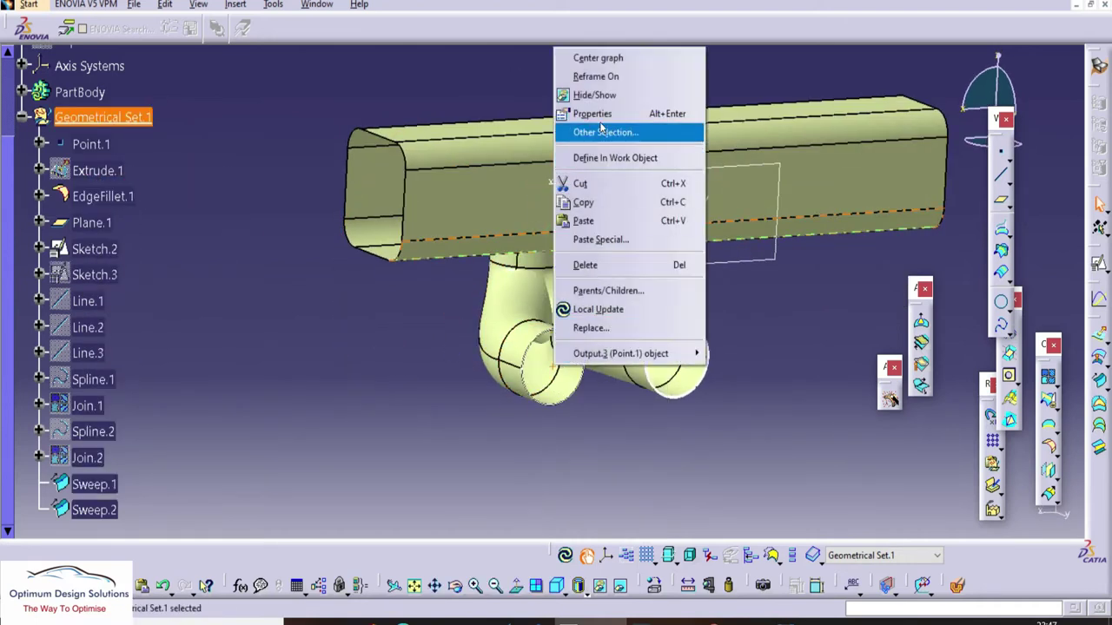
left_click(594, 95)
right_click(678, 372)
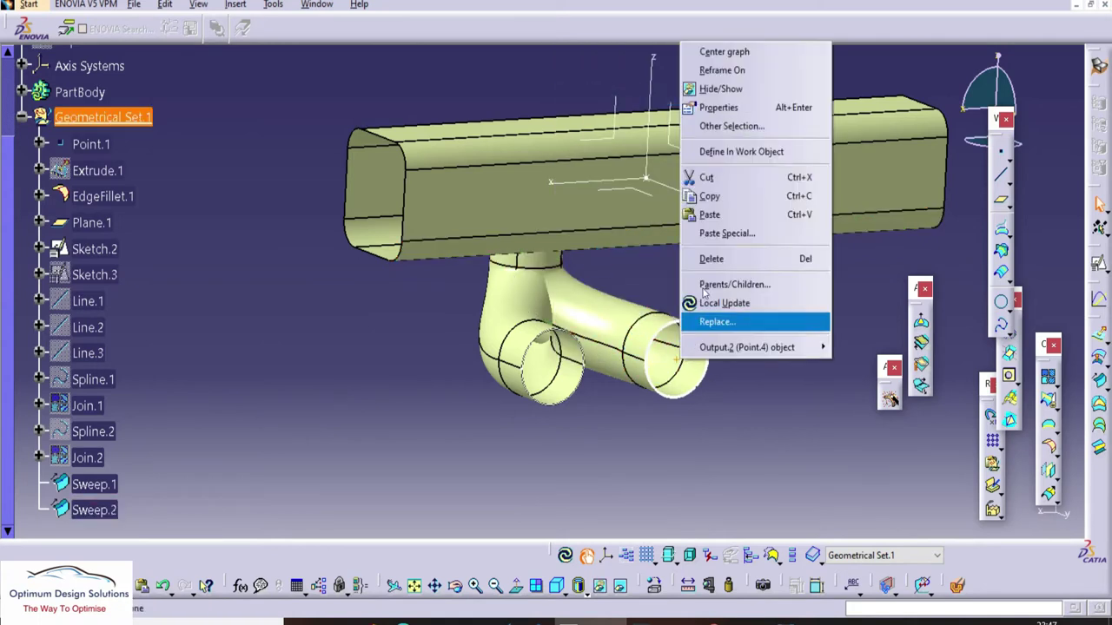
left_click(712, 87)
Step: Hide Sketch.2 and the mirrored profile circle at the second pipe's open end
right_click(98, 250)
left_click(159, 298)
mouse_move(466, 331)
middle_mouse_down()
mouse_move(507, 388)
mouse_move(573, 374)
middle_mouse_up()
right_click(666, 336)
left_click(710, 71)
middle_click_drag(707, 298, 686, 260)
mouse_move(647, 291)
middle_mouse_down()
mouse_move(551, 409)
mouse_move(718, 356)
mouse_move(561, 367)
mouse_move(682, 297)
mouse_move(613, 228)
mouse_move(618, 266)
mouse_move(602, 200)
mouse_move(630, 282)
middle_mouse_up()
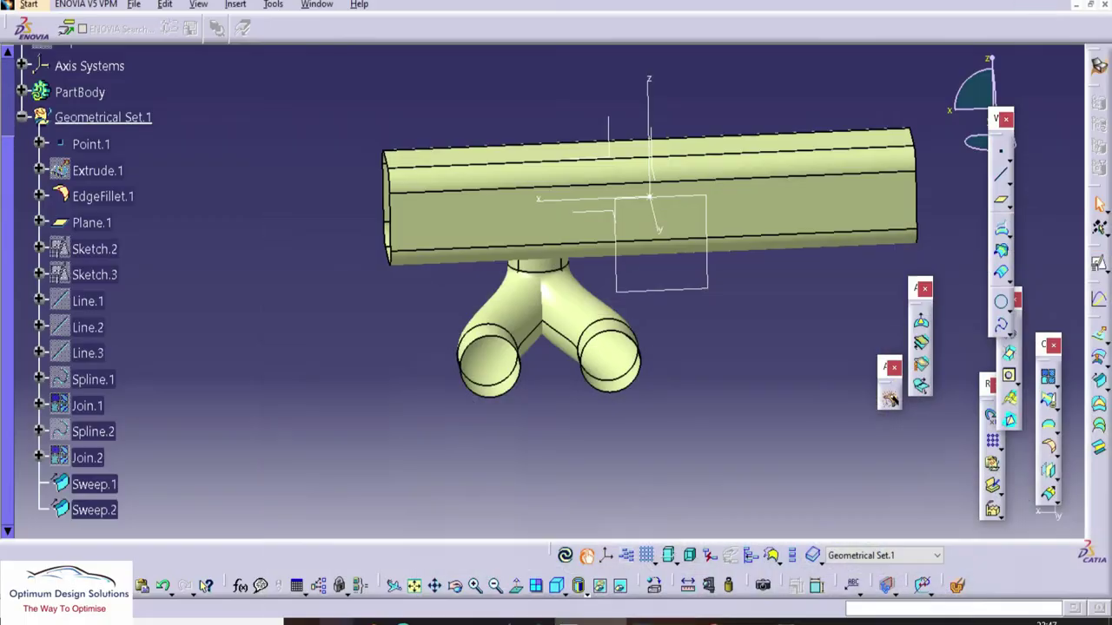
Step: Trim Sweep.1 and Sweep.2 against each other to merge the two pipes into one branched surface
middle_click_drag(528, 321, 781, 323)
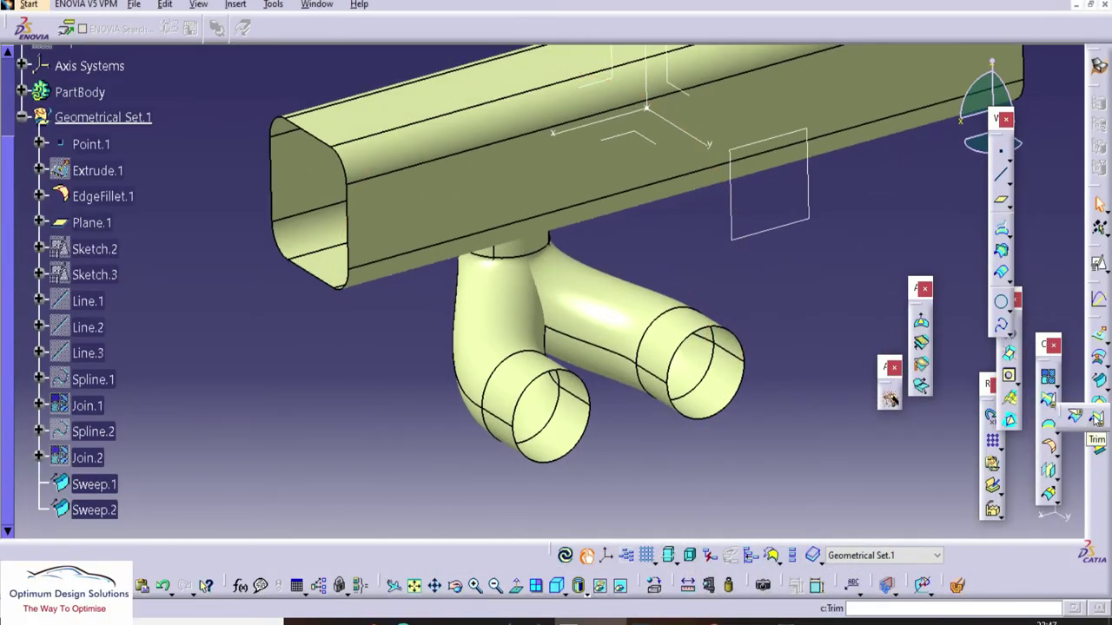
middle_click_drag(392, 368, 485, 190)
left_click(485, 190)
left_click(613, 250)
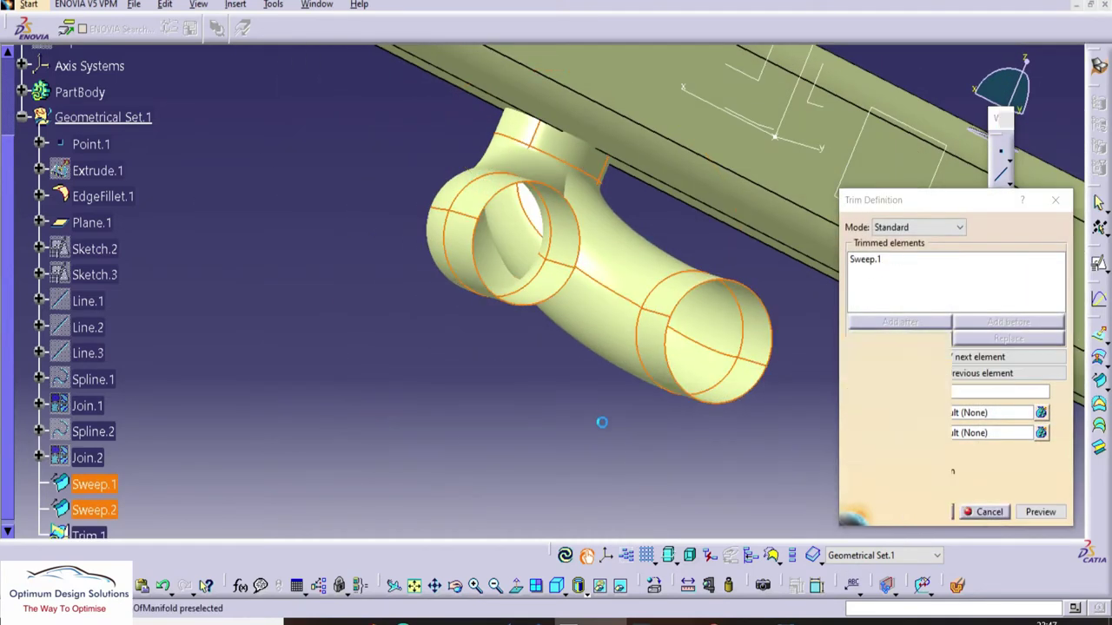
left_click(1054, 345)
left_click(936, 513)
middle_click_drag(598, 319, 727, 401)
left_click(1049, 401)
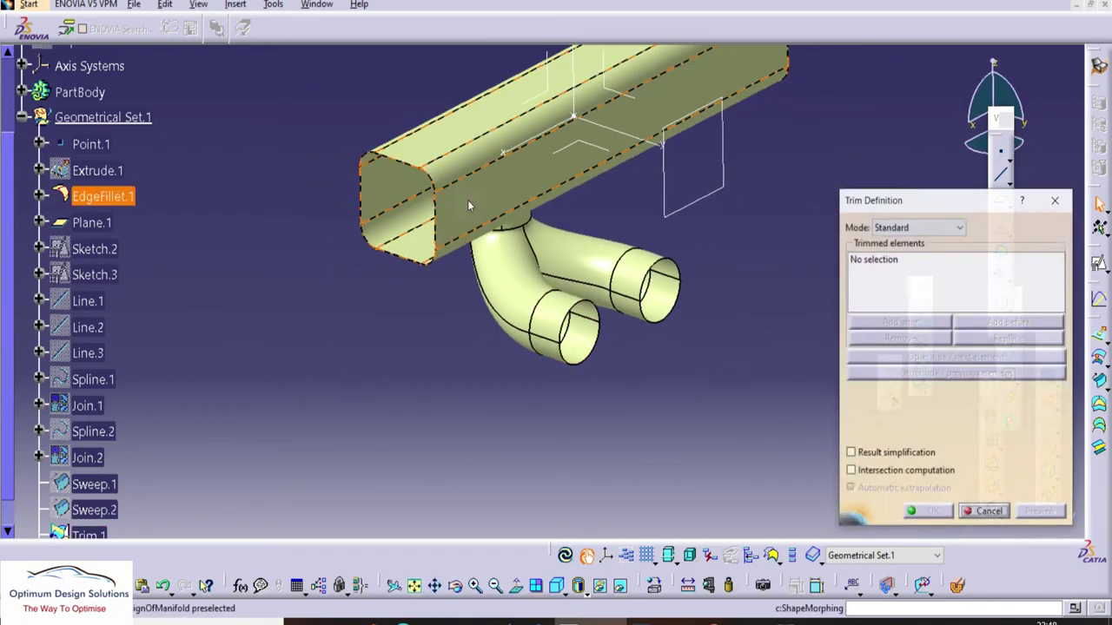
left_click(502, 259)
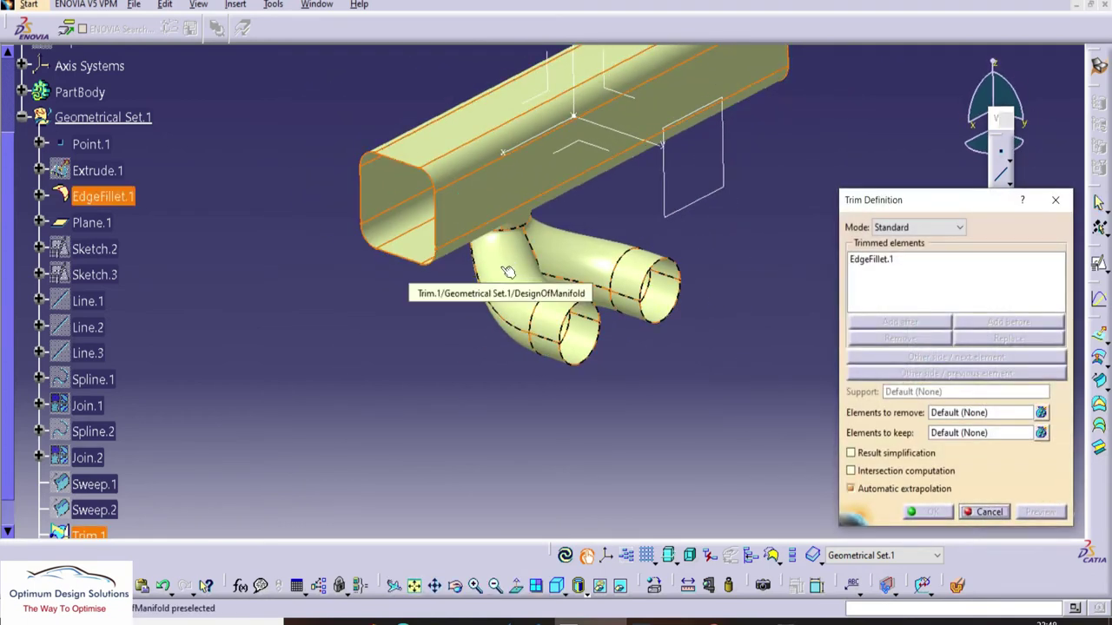
key("Escape")
Step: Mirror the trimmed pipe pair Trim.1 about the YZ plane of Axis System.1 as a surface
left_click(504, 272)
scroll(128, 405, "down", 3)
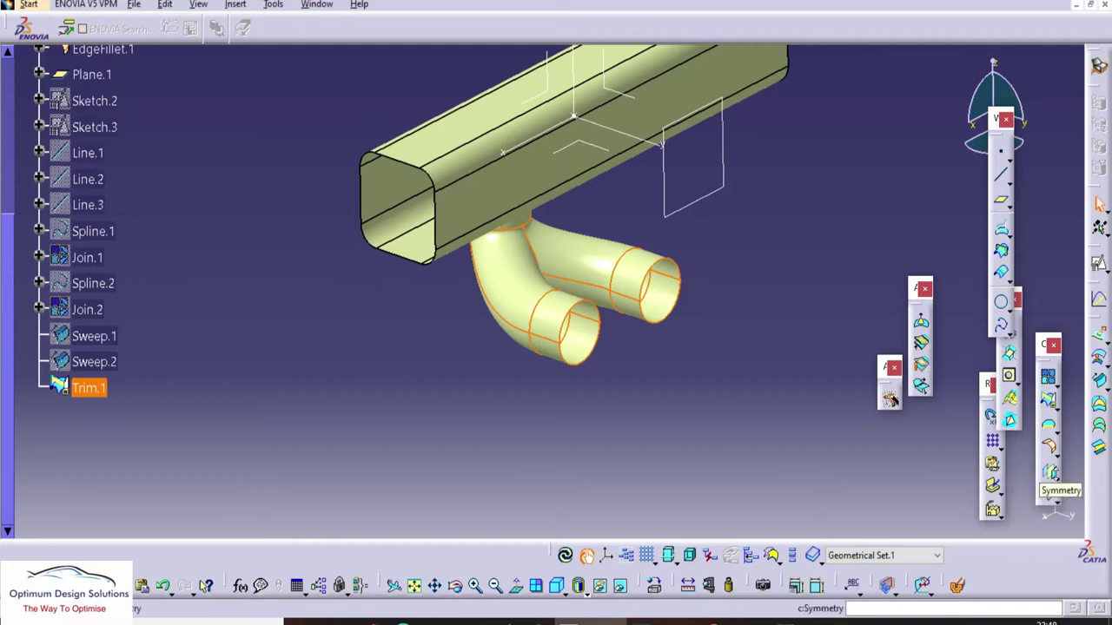
left_click(1049, 474)
left_click(620, 96)
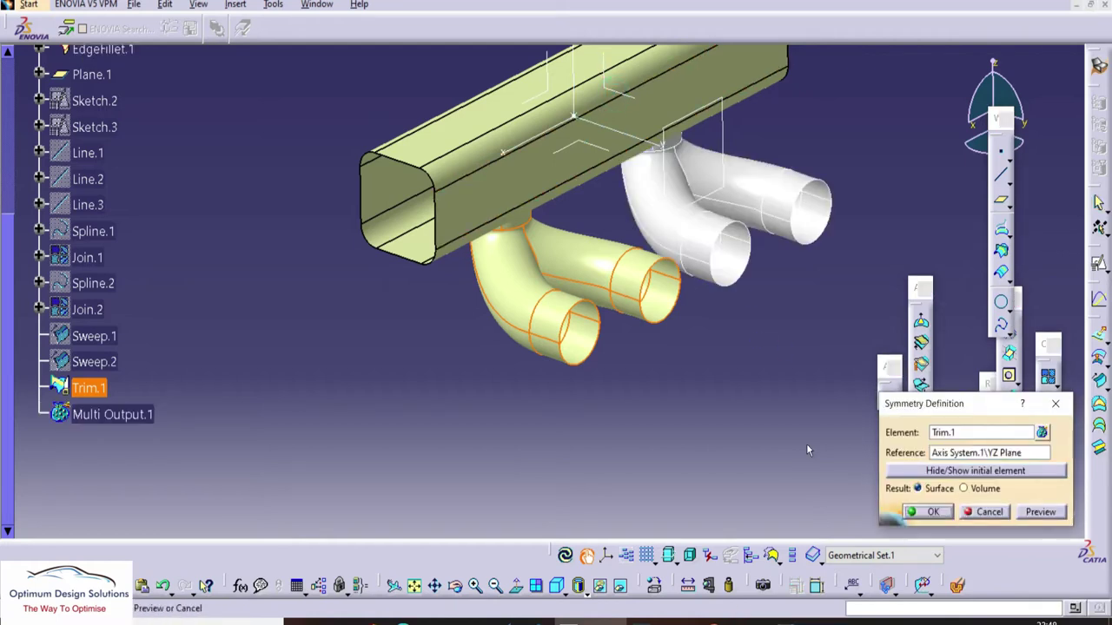
left_click(931, 514)
Step: Trim the filleted tube with Trim.1, removing the tube wall inside the pipe and the pipe ends inside the tube
middle_click_drag(683, 365, 803, 334)
middle_click_drag(591, 339, 446, 304)
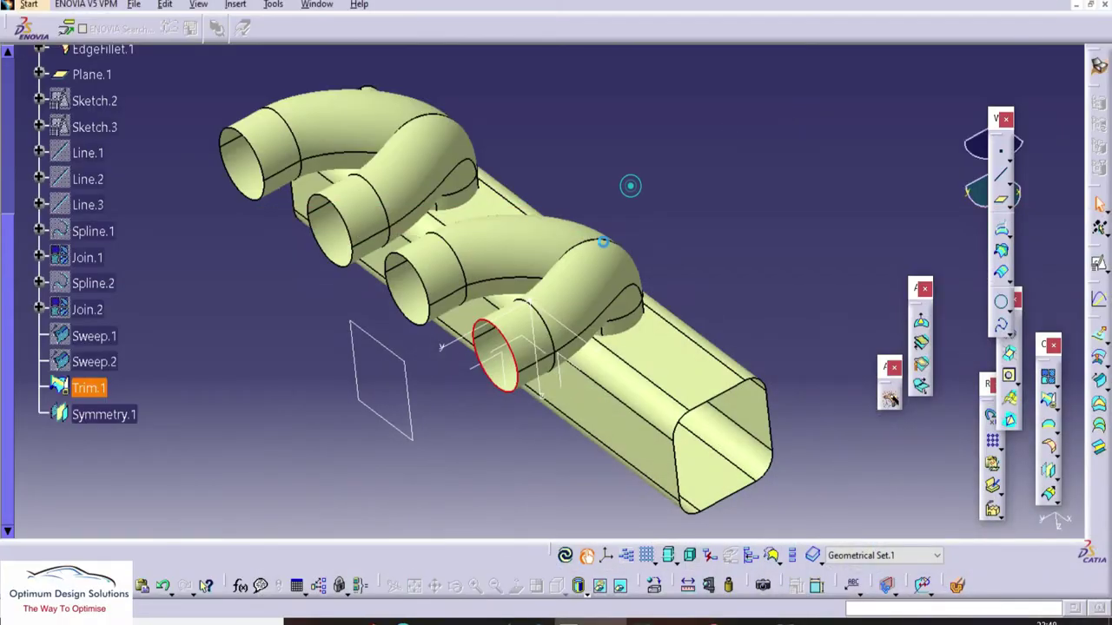
middle_click_drag(633, 186, 527, 226)
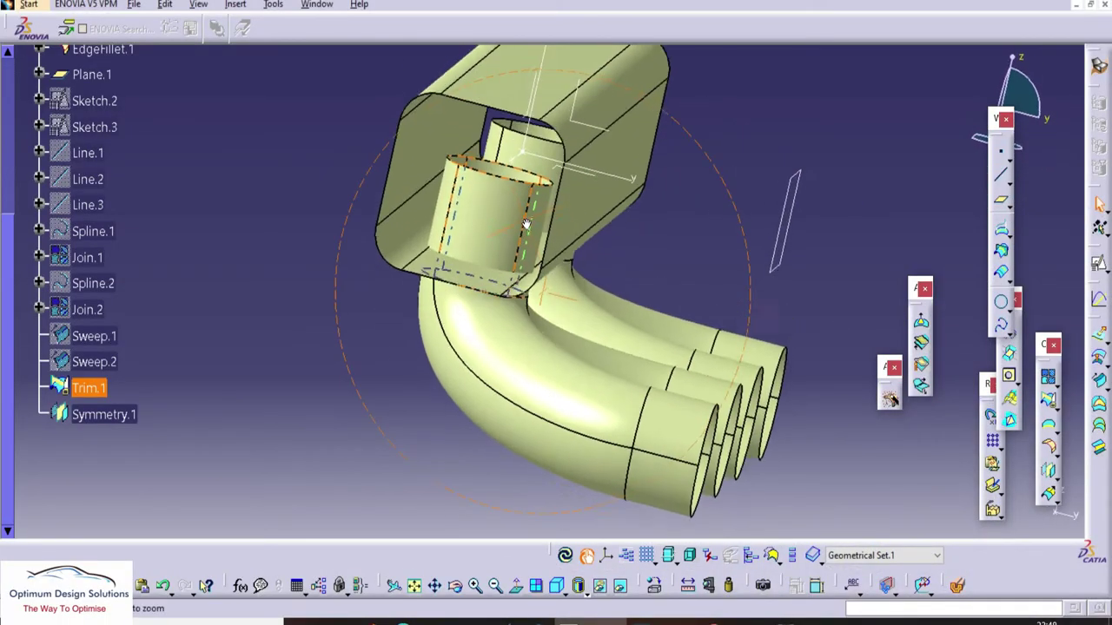
left_click(1050, 402)
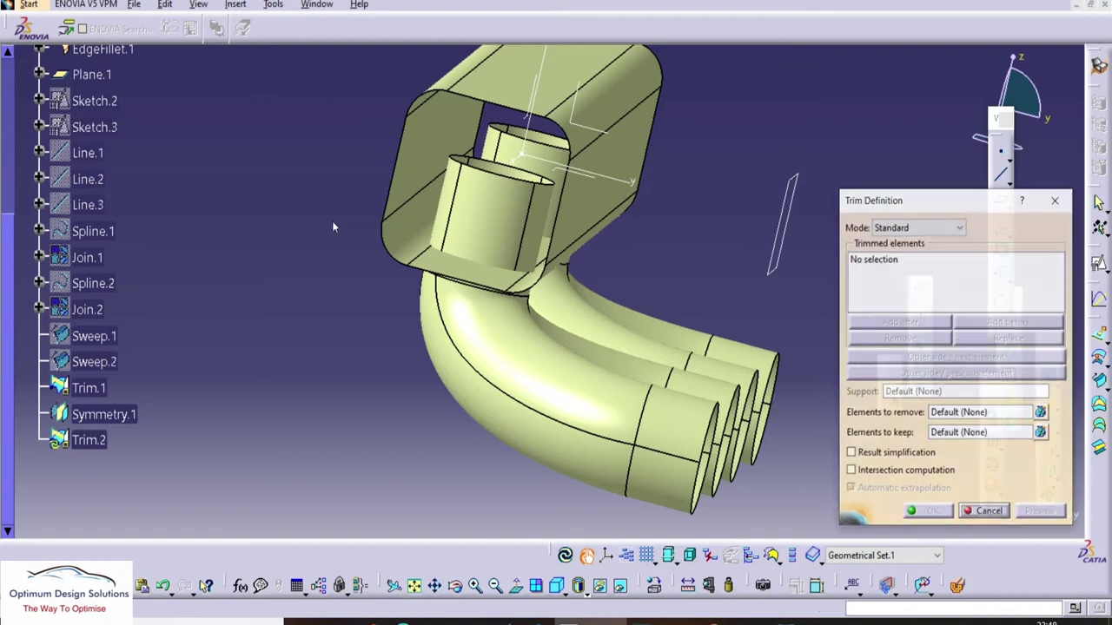
left_click(494, 324)
middle_click_drag(495, 325, 449, 180)
left_click(449, 183)
middle_click_drag(315, 239, 826, 461)
left_click(933, 517)
Step: Trim the mirrored pipe pair Symmetry.1 with the trimmed tube Trim.2 to merge them into one surface
middle_click_drag(738, 252, 500, 312)
left_click(771, 213)
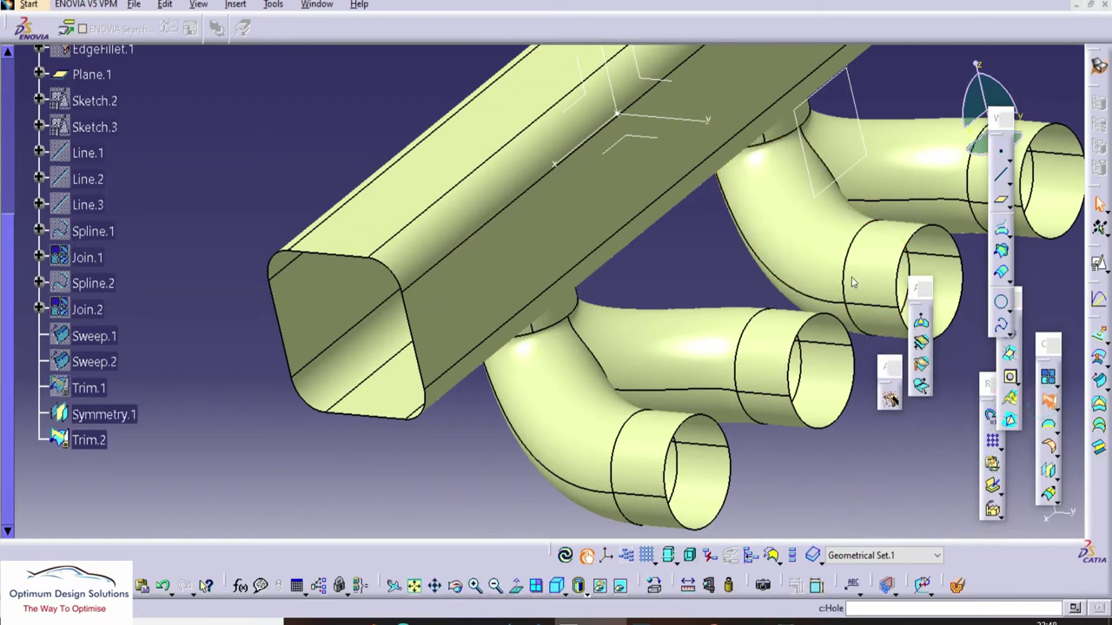
left_click(1050, 402)
left_click(767, 223)
left_click(658, 179)
left_click(927, 512)
Step: Fillet the junction edges between the two branch pipes of both pairs on Trim.3 with a 20 mm radius, without an explicit keep edge
middle_click_drag(675, 249, 300, 365)
middle_click_drag(567, 410, 700, 244)
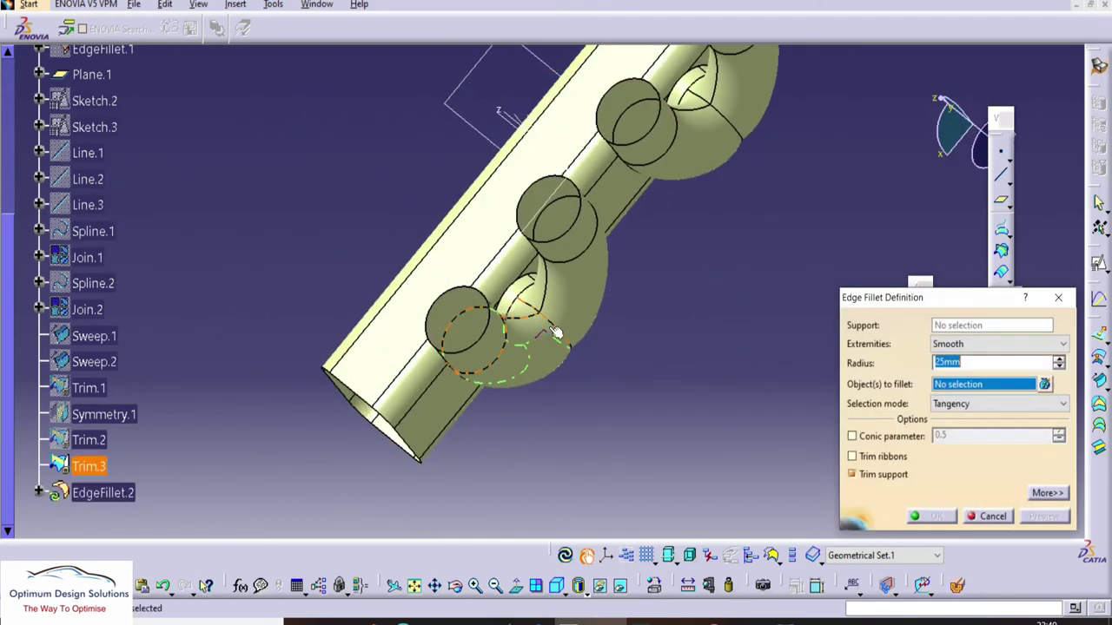
middle_click_drag(564, 334, 564, 265)
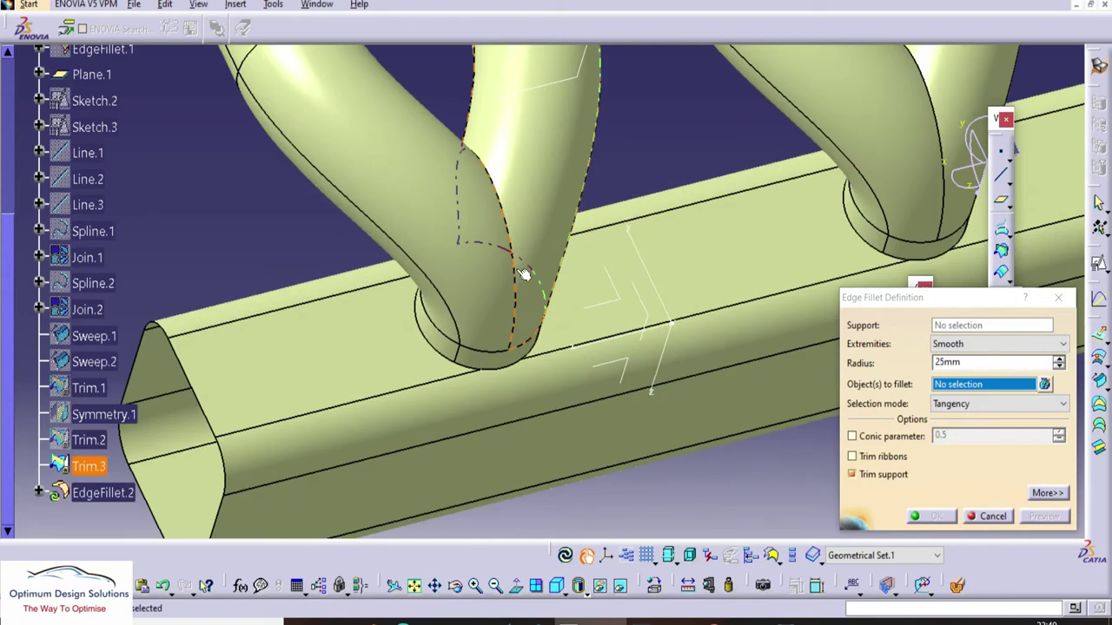
left_click(519, 269)
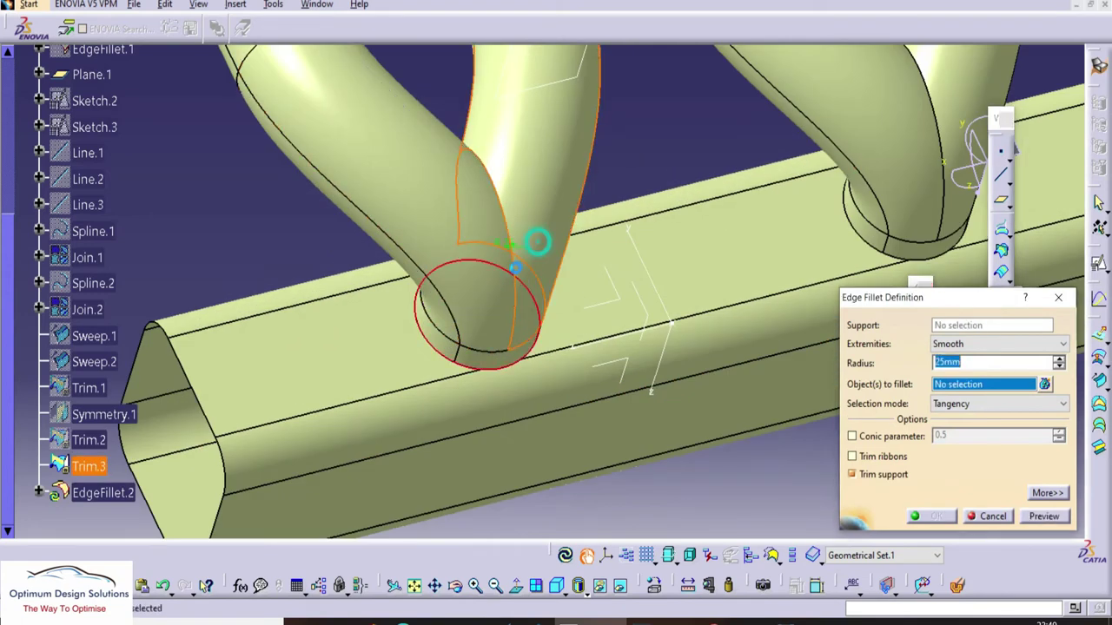
left_click(521, 278)
middle_click_drag(566, 355, 595, 330)
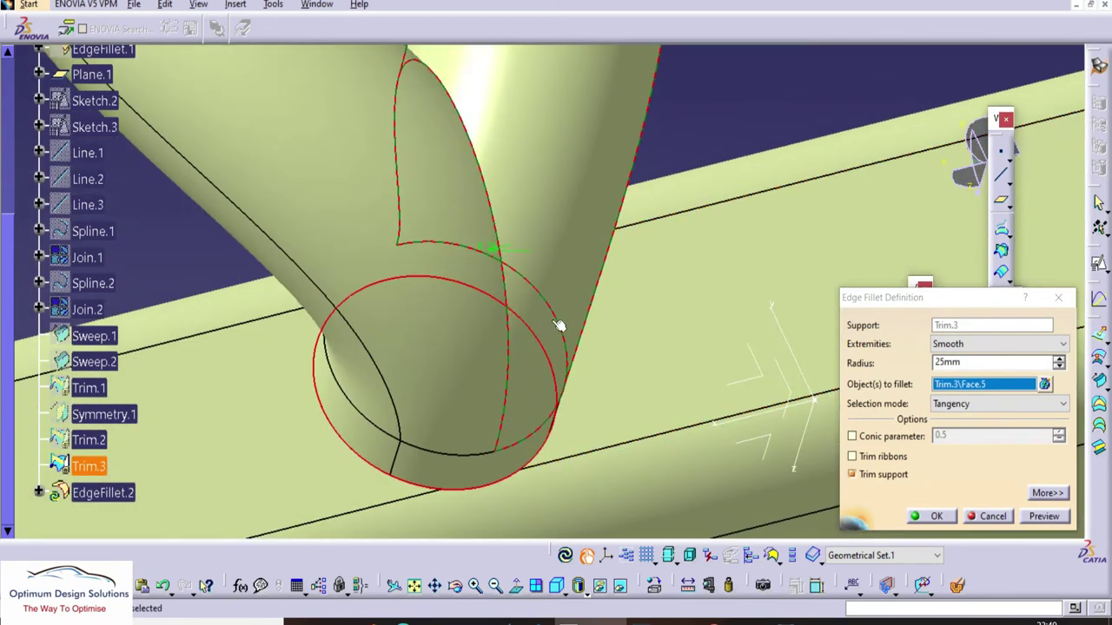
left_click(559, 324)
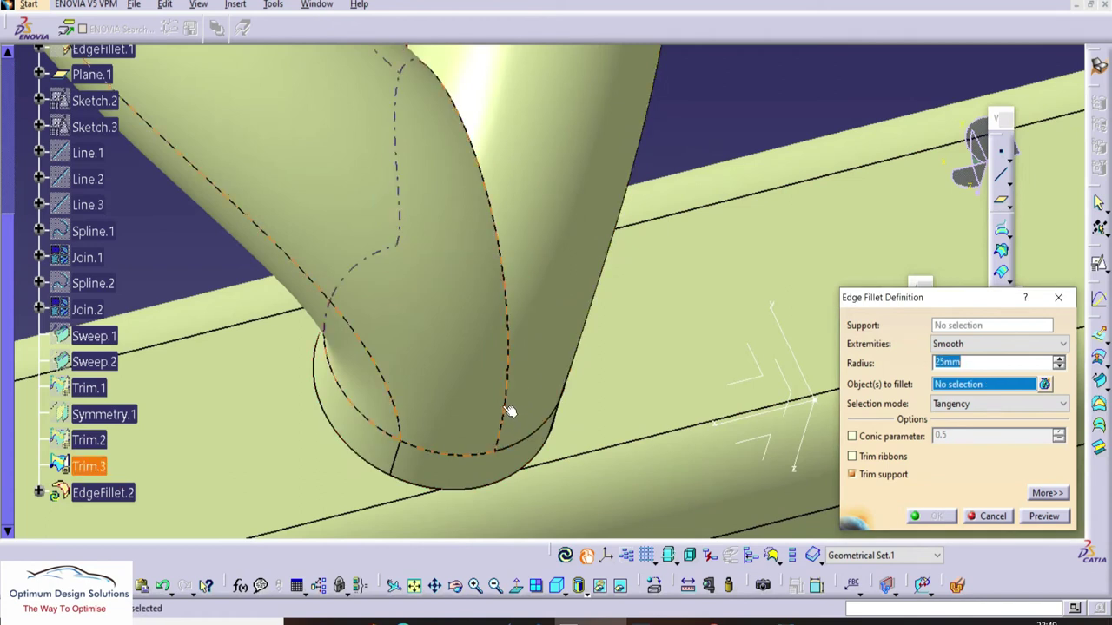
left_click(509, 384)
middle_click_drag(511, 385, 510, 443)
left_click(487, 317)
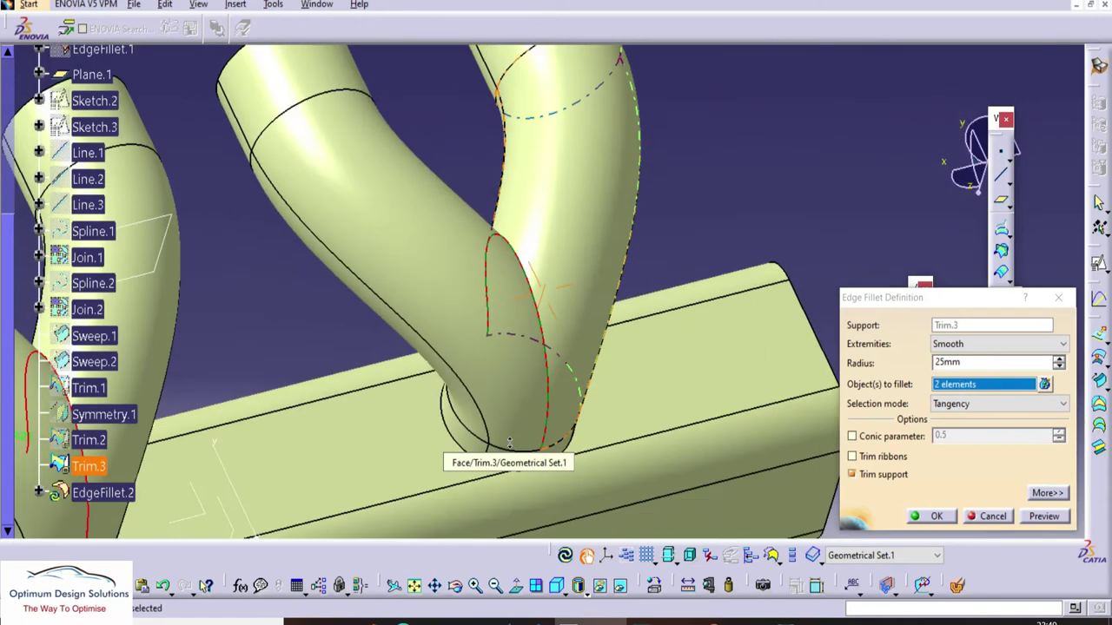
key("Return")
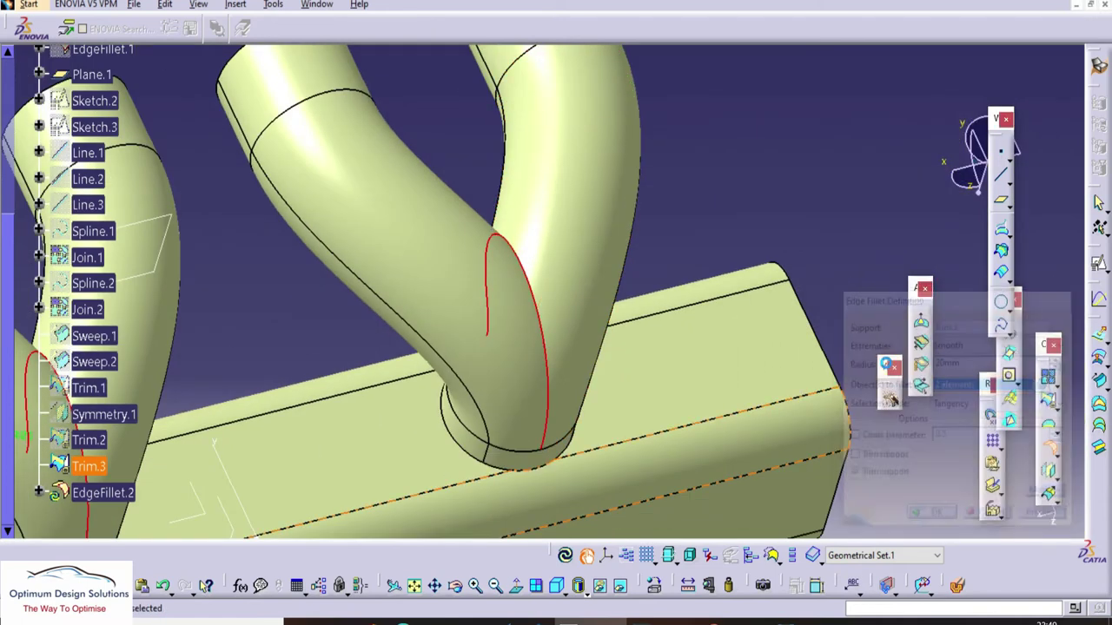
left_click(668, 343)
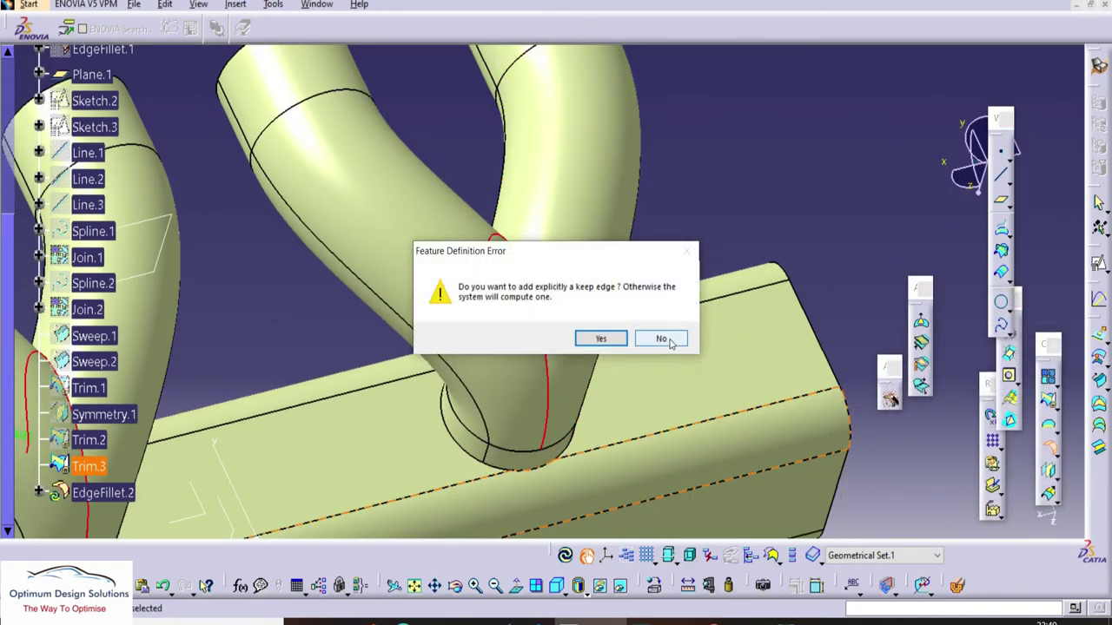
left_click(599, 339)
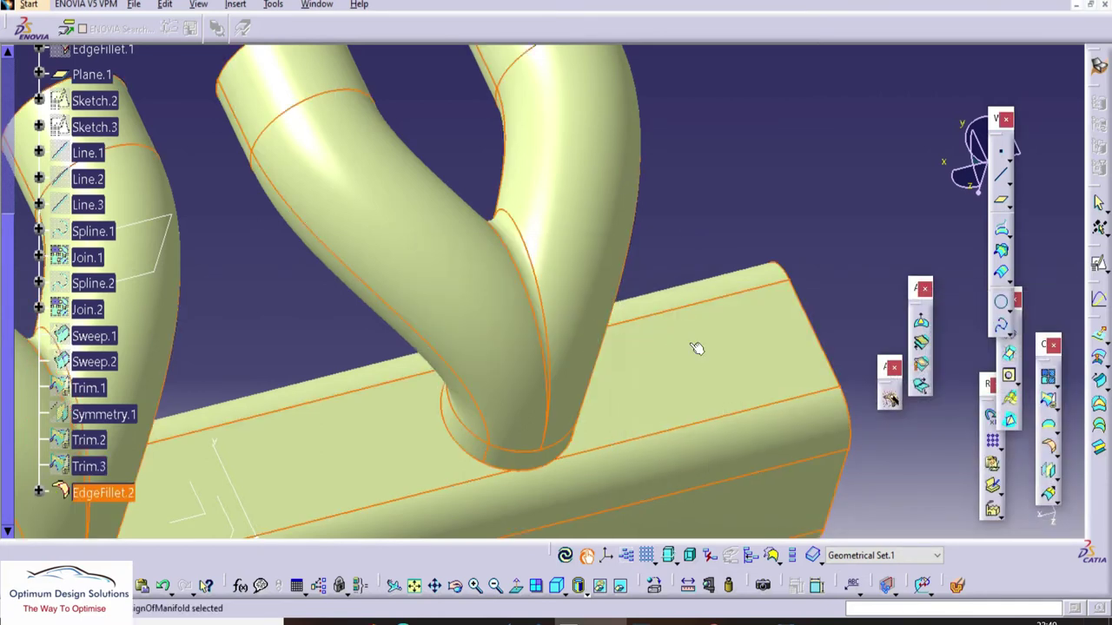
Step: Fillet the edges where both pipe pairs open into the square tube with a 10 mm radius
left_click(635, 292)
middle_click_drag(635, 293, 838, 296)
middle_click_drag(736, 333, 581, 331)
middle_click_drag(333, 313, 511, 322)
middle_click_drag(540, 233, 596, 184)
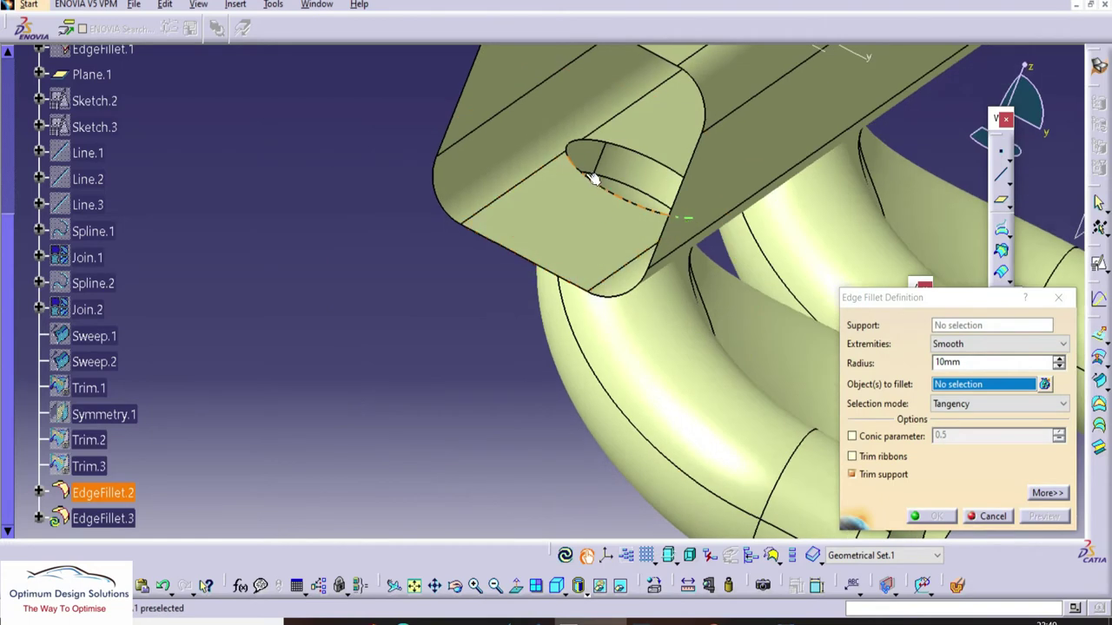
left_click(593, 178)
middle_click_drag(546, 293, 676, 190)
left_click(706, 126)
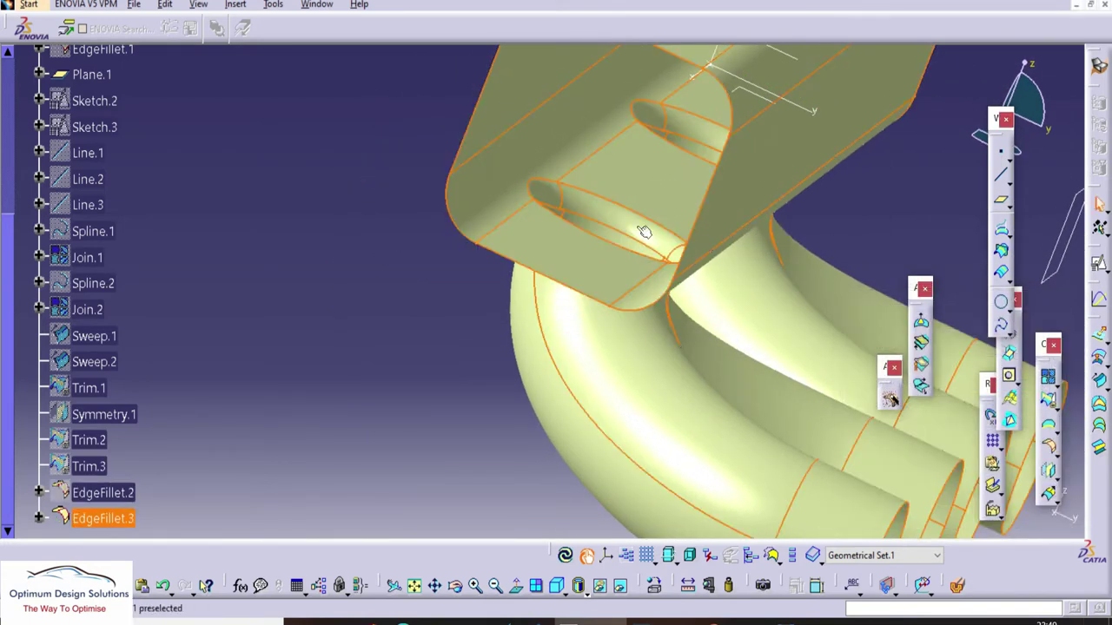
Step: Switch to PowerPoint and rotate the 3D manifold model on the slide to examine the shape of its tube and branches
middle_click_drag(427, 301, 442, 365)
middle_click_drag(608, 291, 399, 339)
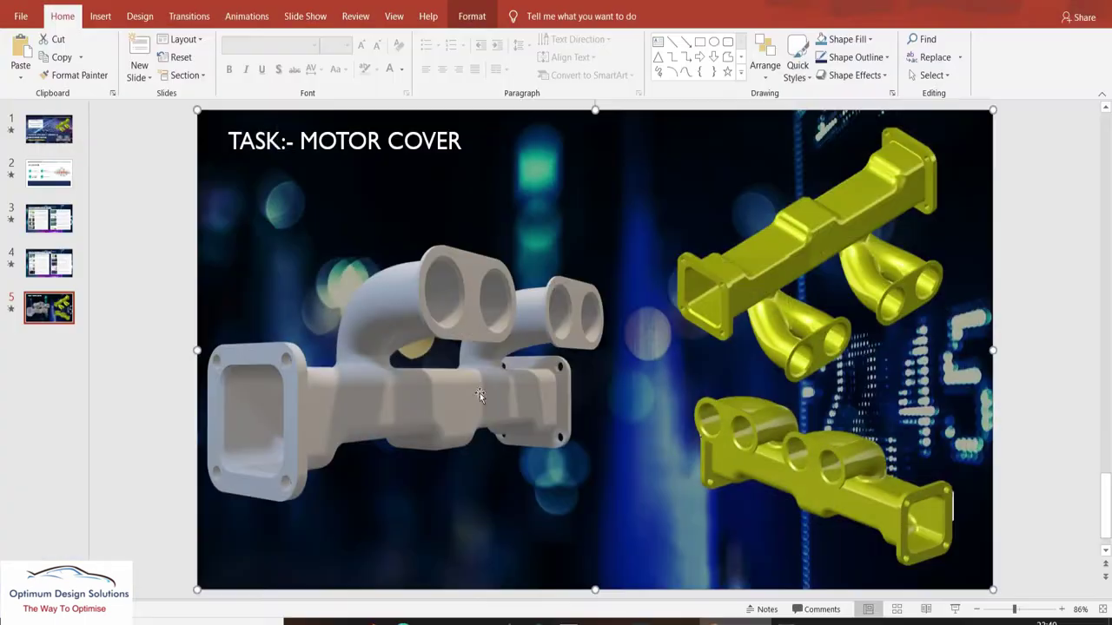
left_click(419, 382)
left_click_drag(465, 409, 563, 103)
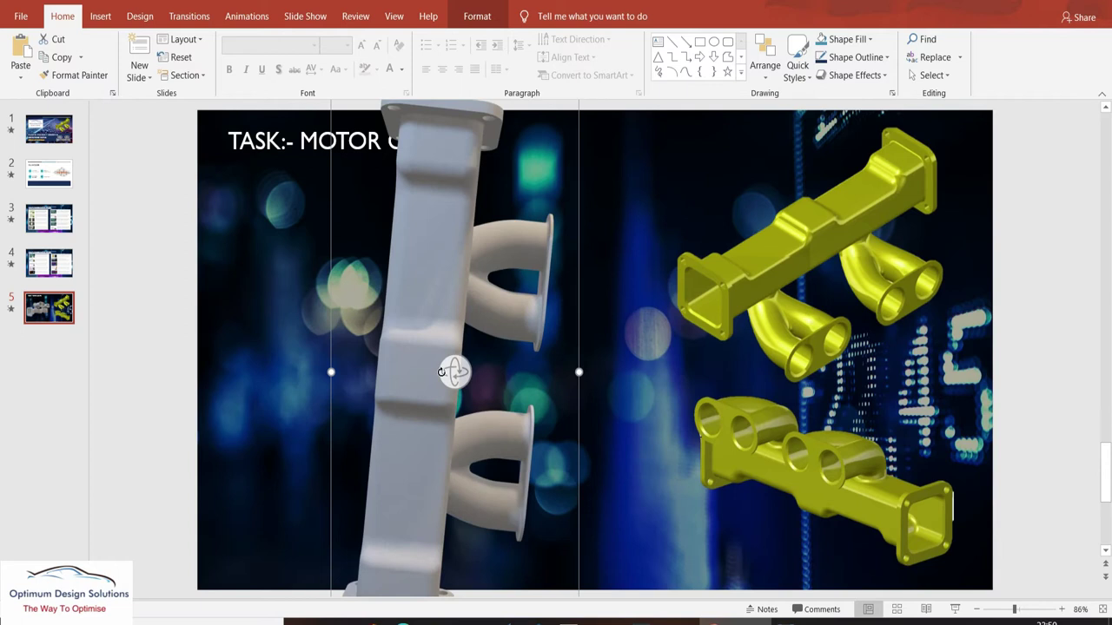
left_click_drag(450, 380, 450, 224)
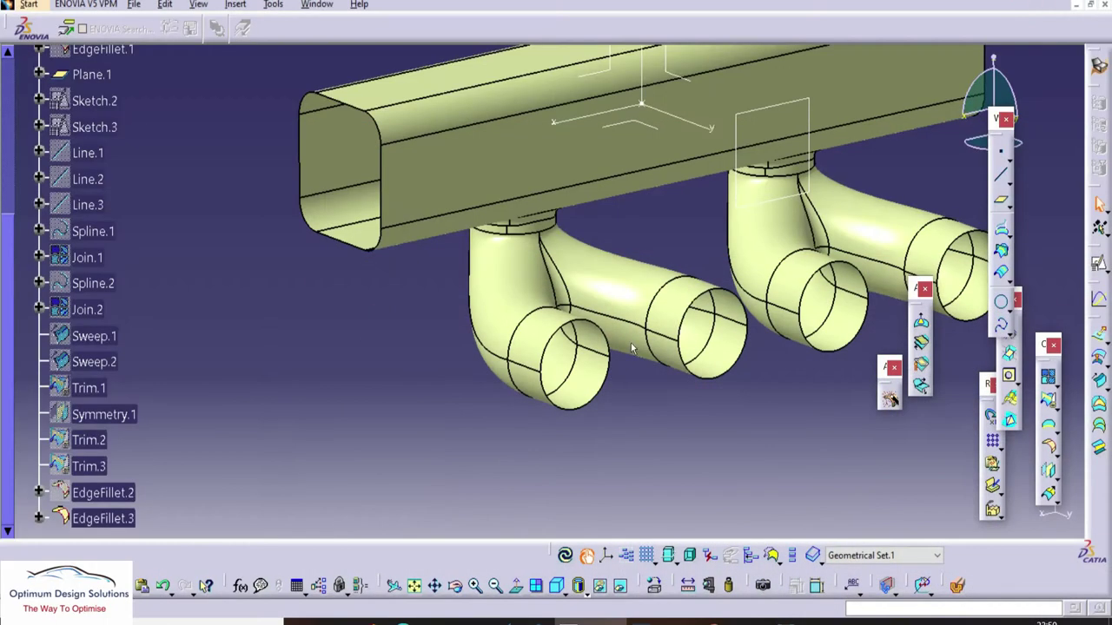
Step: Switch back to CATIA and start a positioned sketch on the ZX plane of Axis System.1 with its axes swapped
middle_click_drag(455, 374, 565, 291)
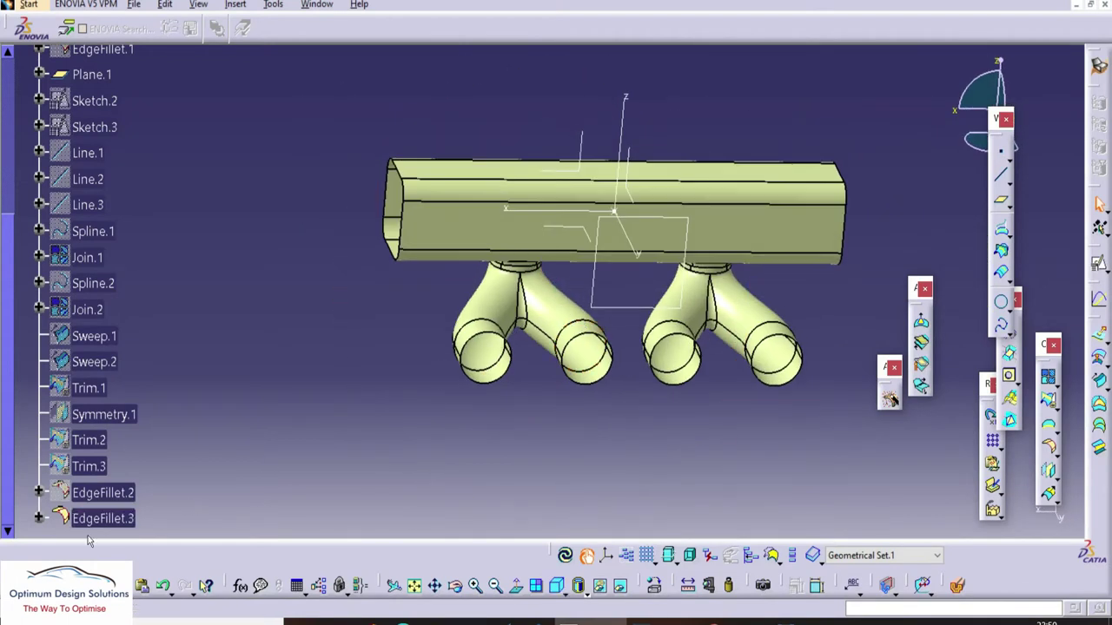
left_click(102, 520)
middle_click_drag(482, 363, 454, 301)
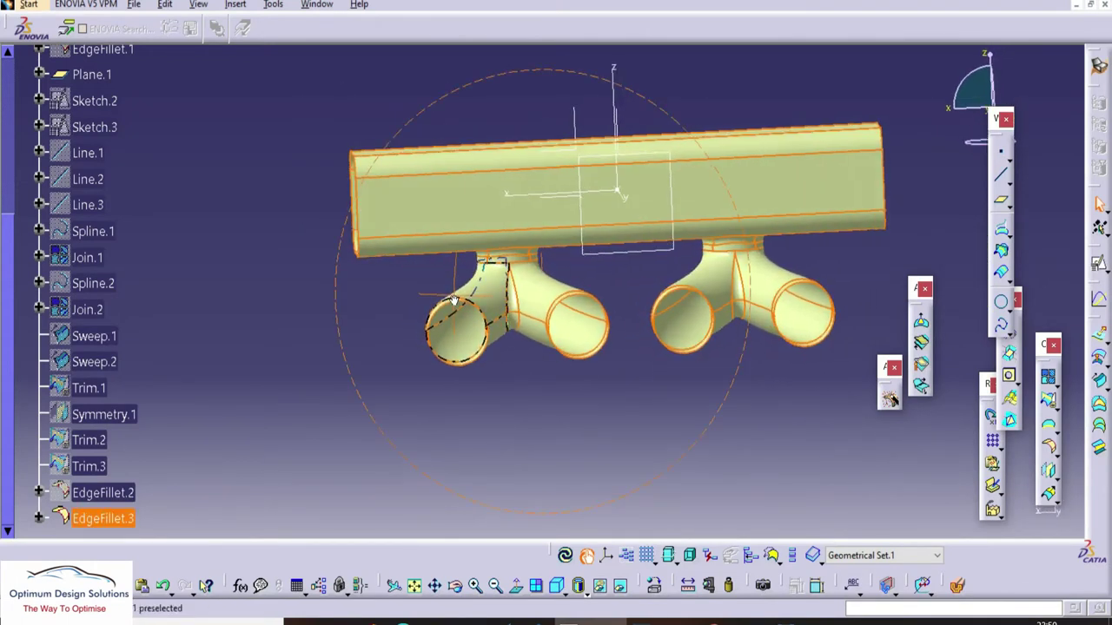
left_click(332, 337)
left_click(1098, 264)
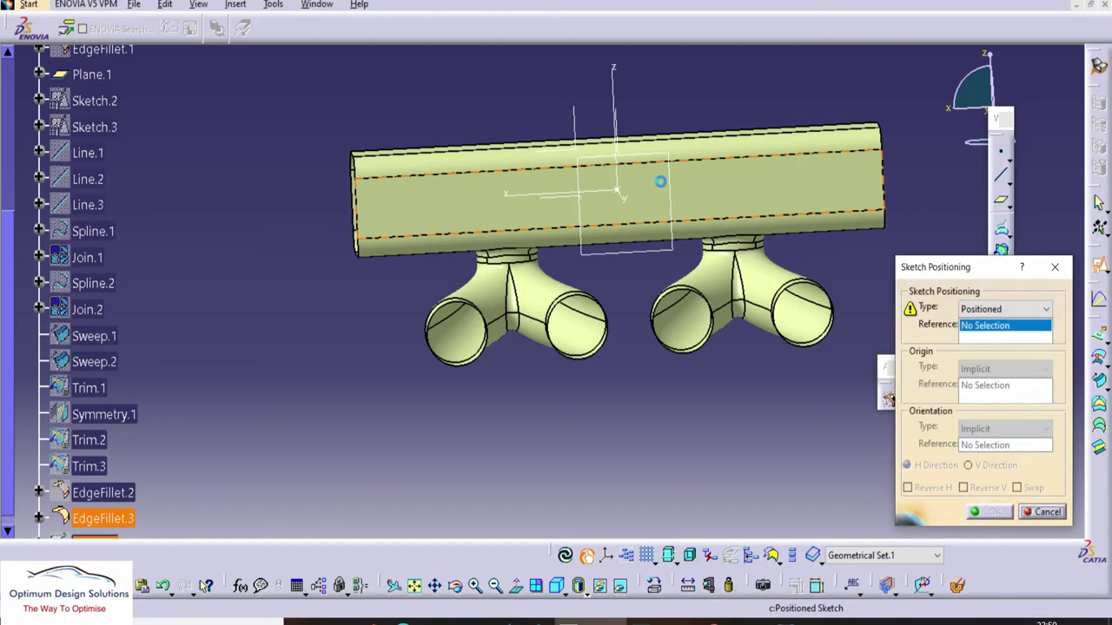
left_click(582, 148)
left_click(1022, 489)
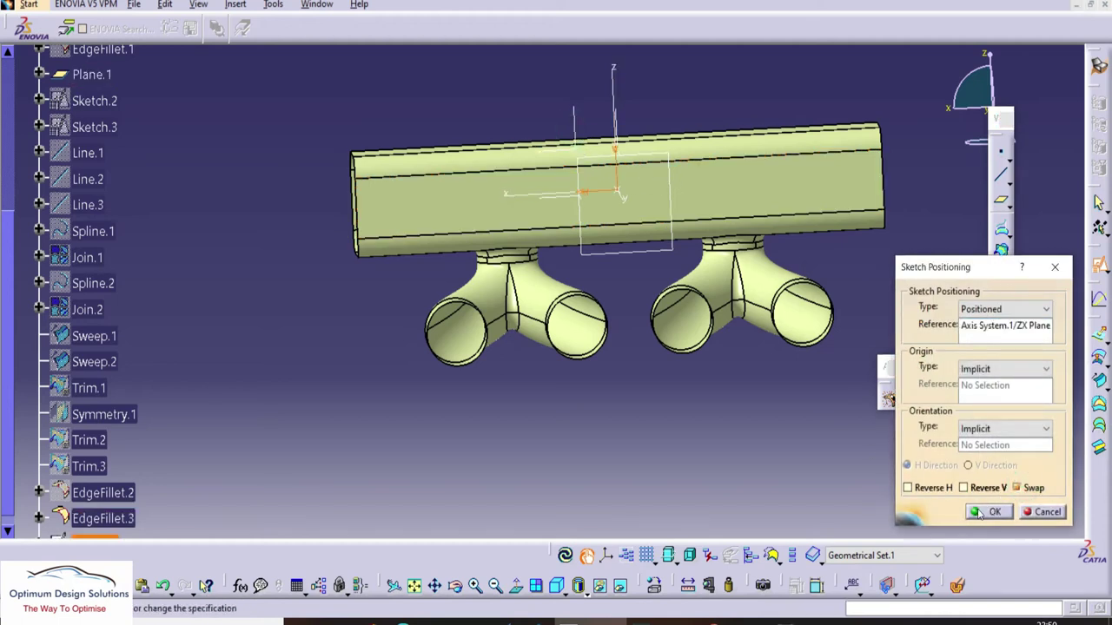
left_click(990, 512)
Step: Move the floating ENOVIA toolbar off the model, switch to PowerPoint and rotate the 3D manifold to examine the recesses along its tube
scroll(493, 370, "down", 1)
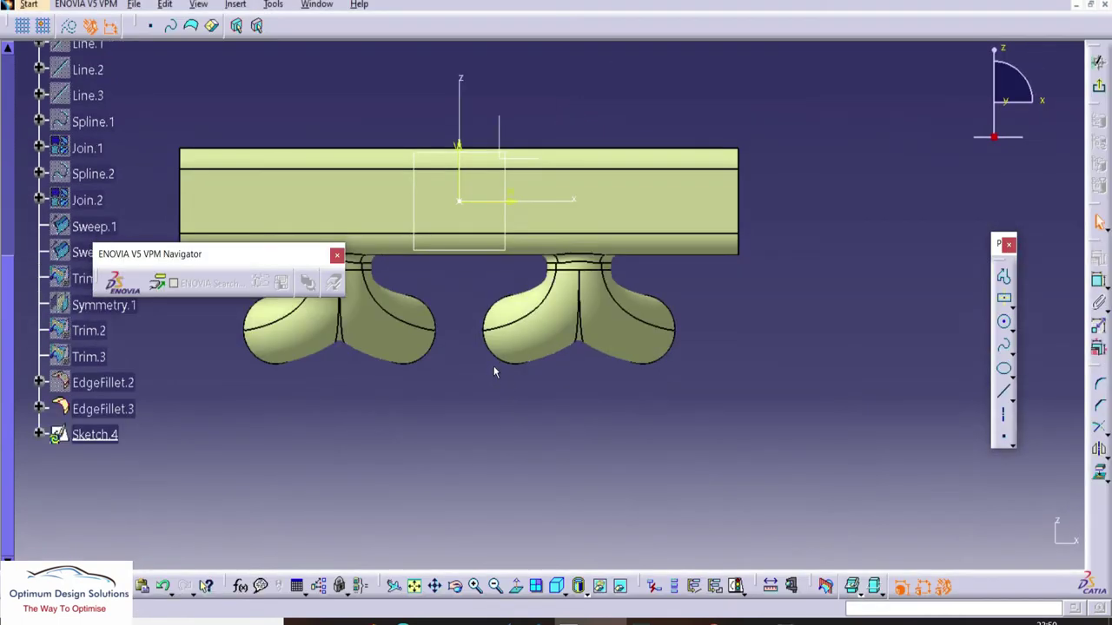
middle_click_drag(476, 382, 365, 387)
left_click_drag(252, 252, 281, 125)
left_click(366, 132)
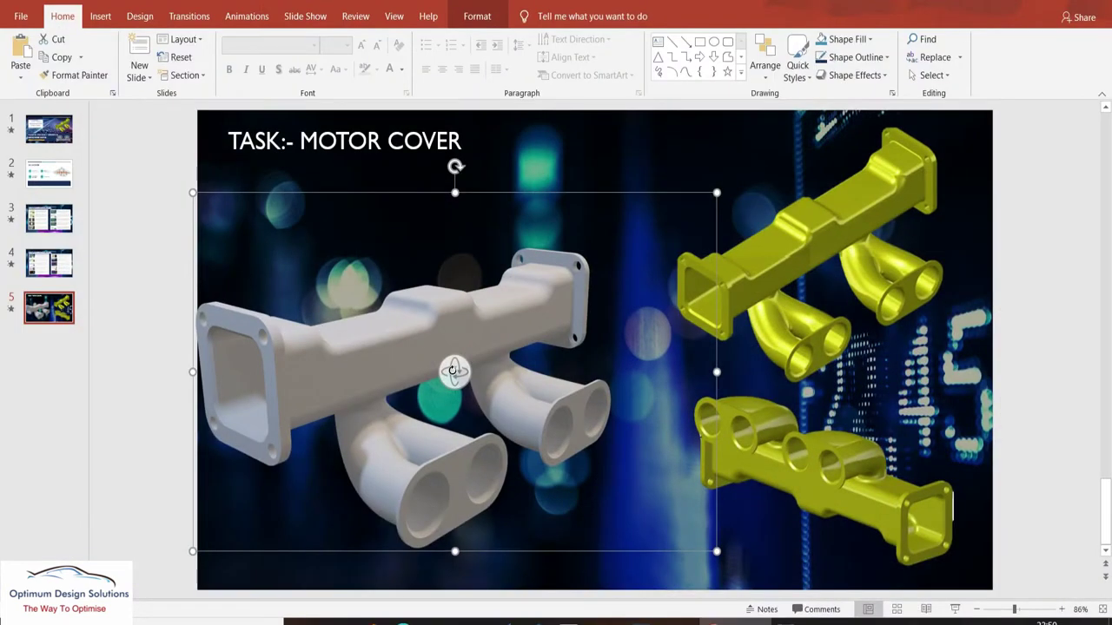
left_click_drag(453, 371, 286, 295)
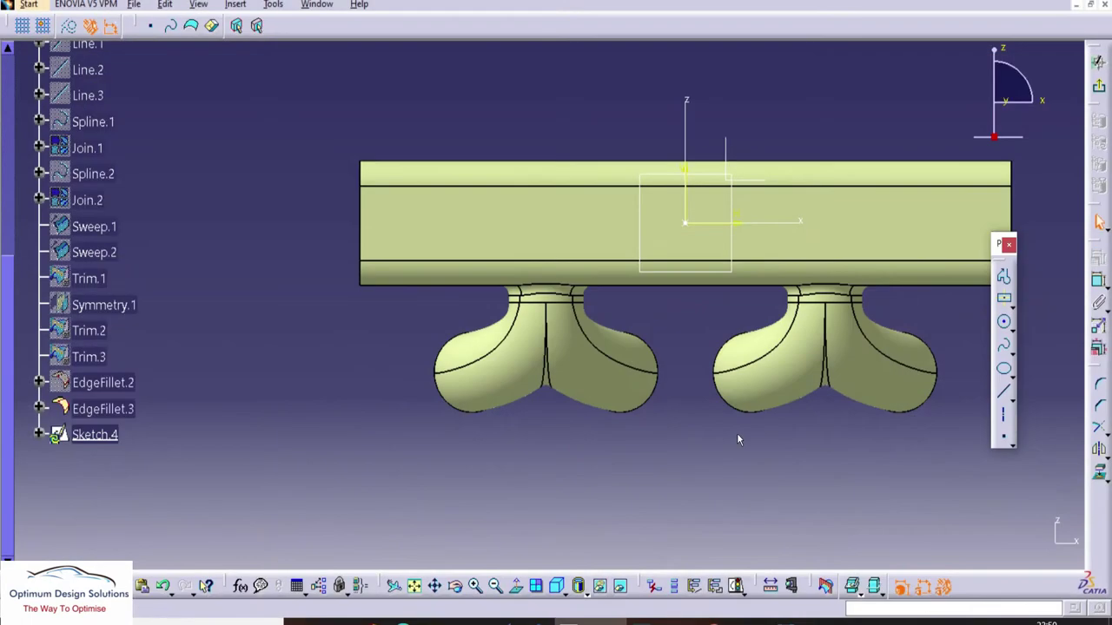
Step: Back in CATIA, sketch an open three-line trapezoidal profile across the tube's upper edge above the pipe pair on the negative X side
left_click(1004, 279)
middle_click_drag(499, 195, 475, 198)
left_click(446, 186)
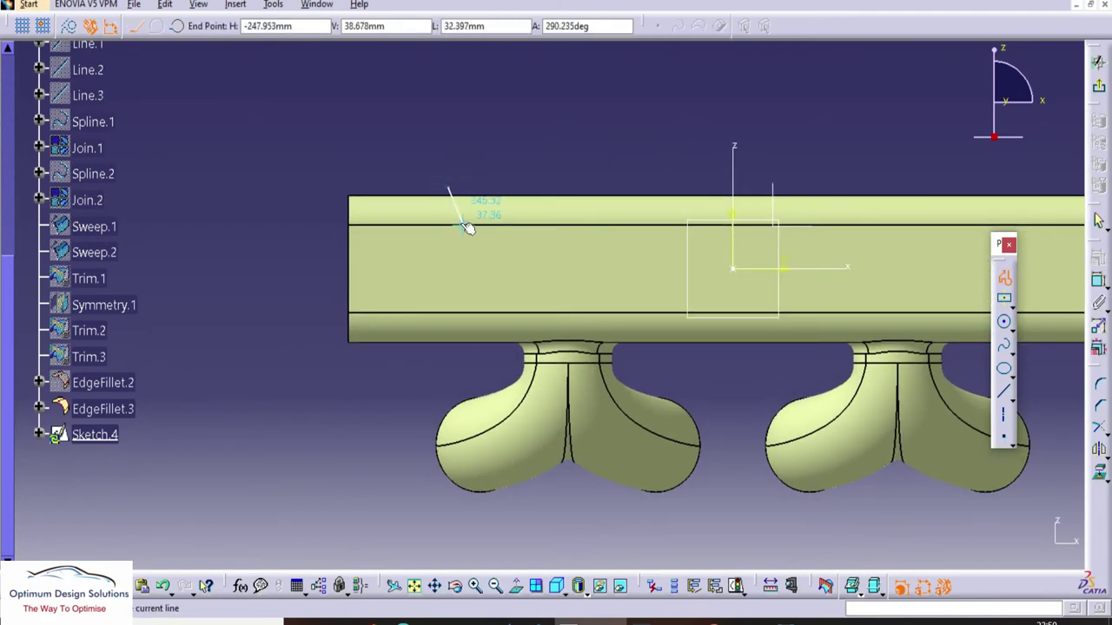
left_click(603, 220)
left_click(626, 187)
key("Escape")
left_click(664, 493)
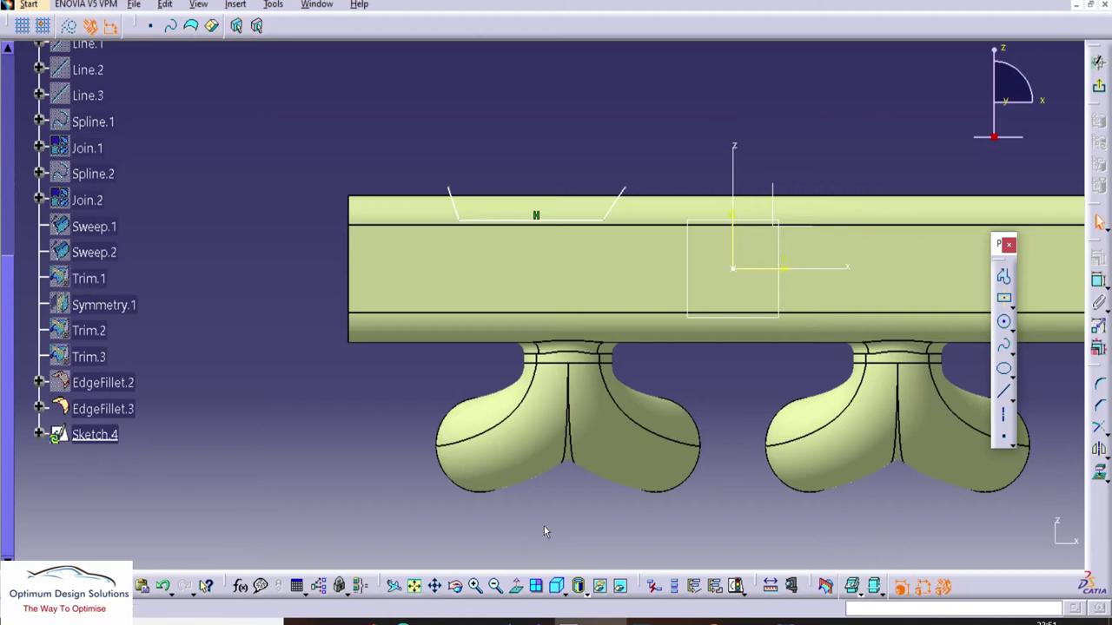
Step: Project Line.1, the hidden vertical centreline of the pipe pair, into the sketch and convert it to a construction element
left_click(620, 589)
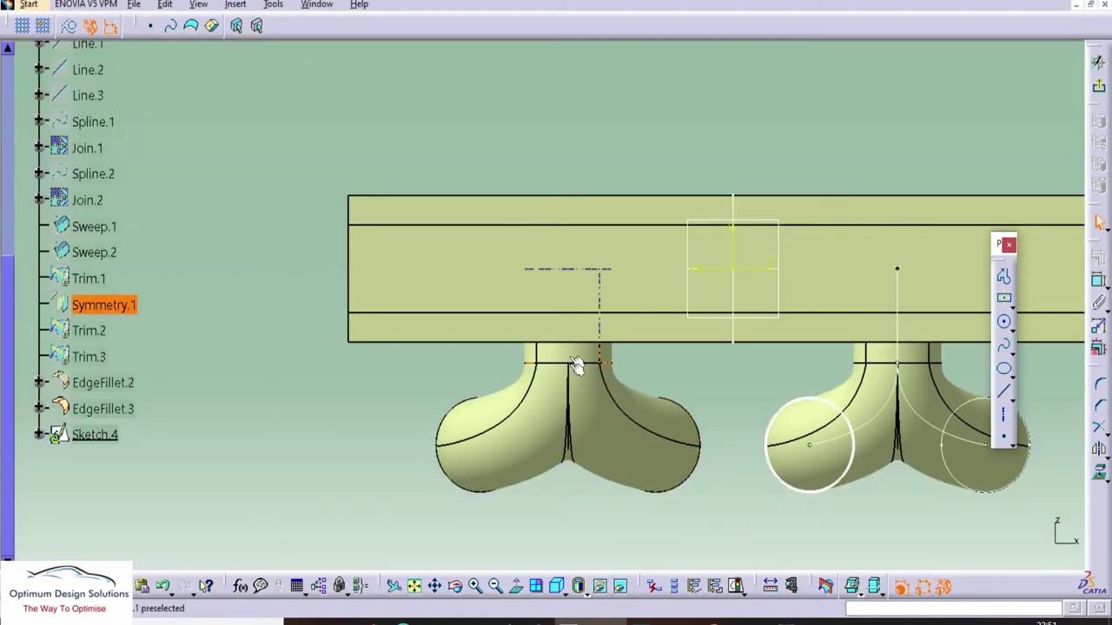
left_click(620, 587)
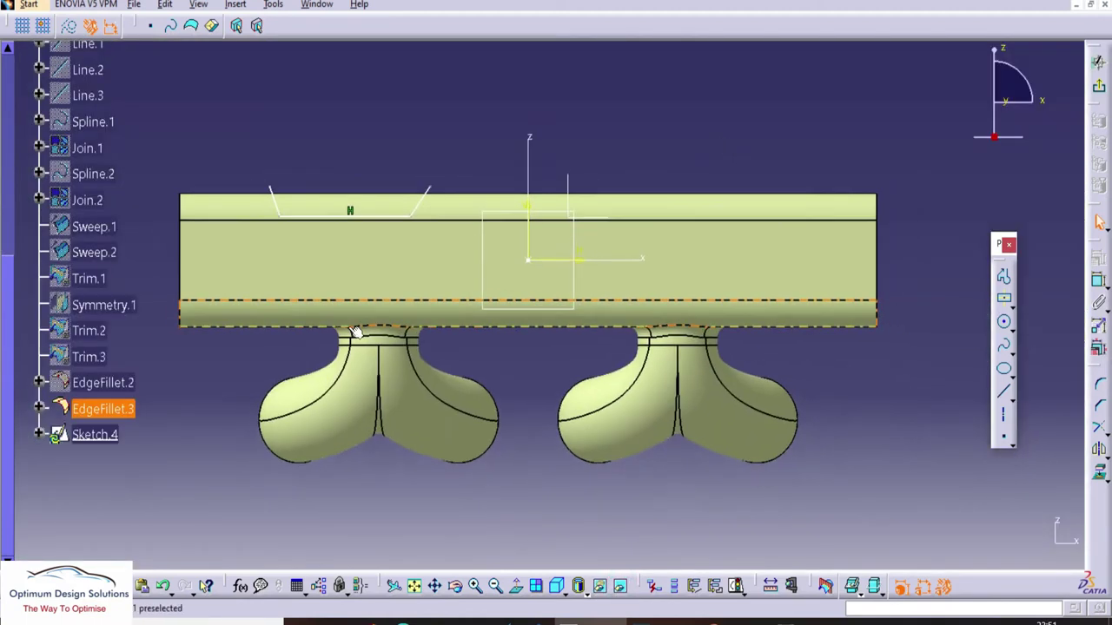
left_click(621, 587)
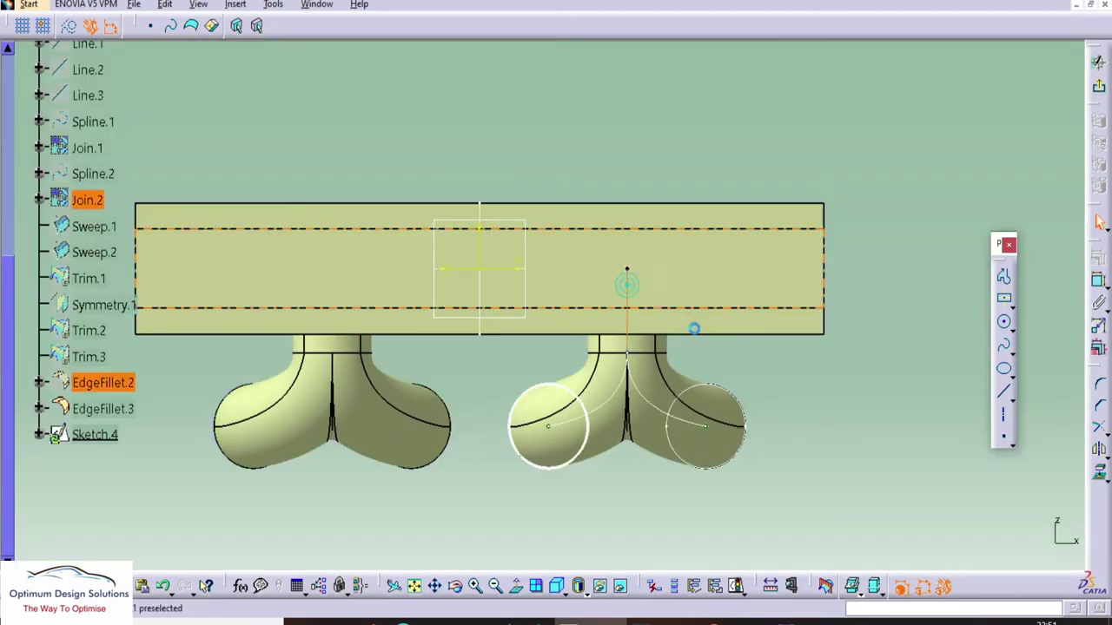
left_click(621, 589)
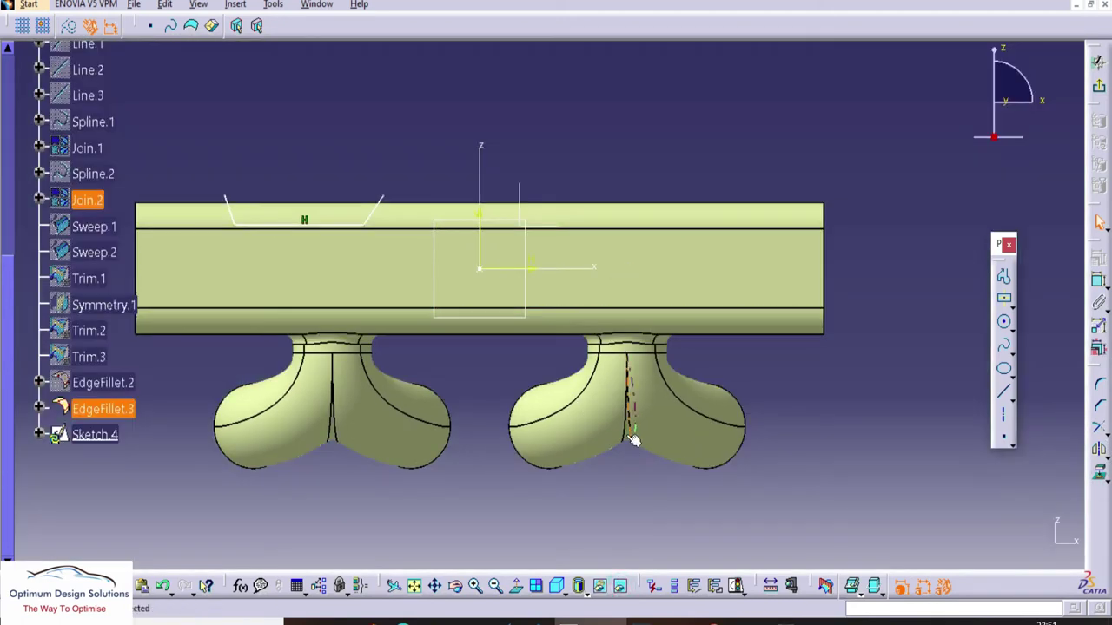
left_click(619, 586)
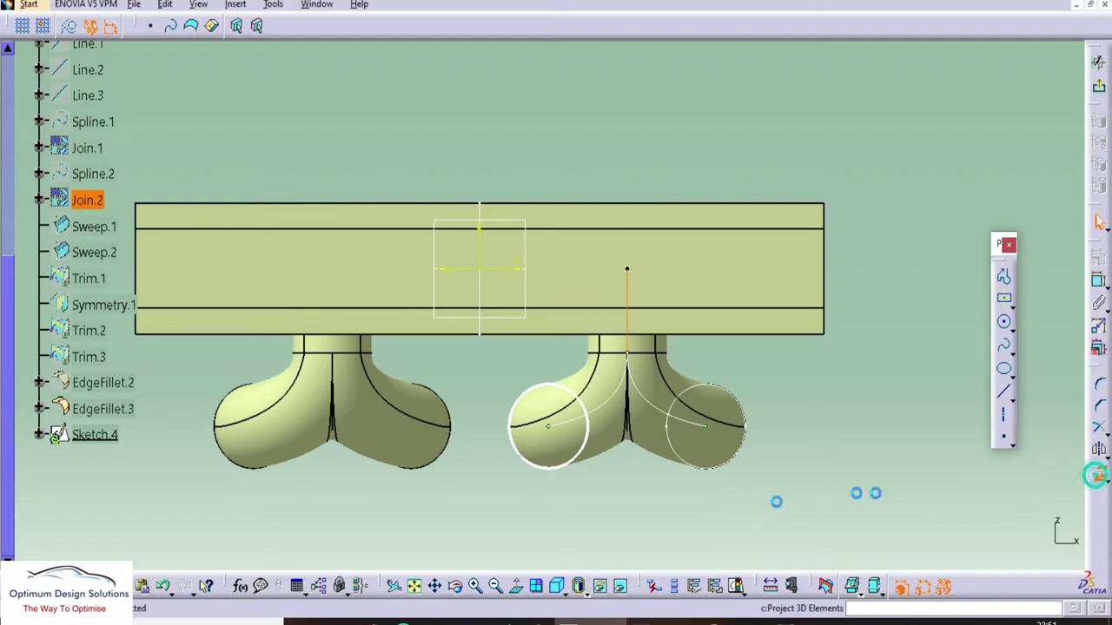
left_click(620, 587)
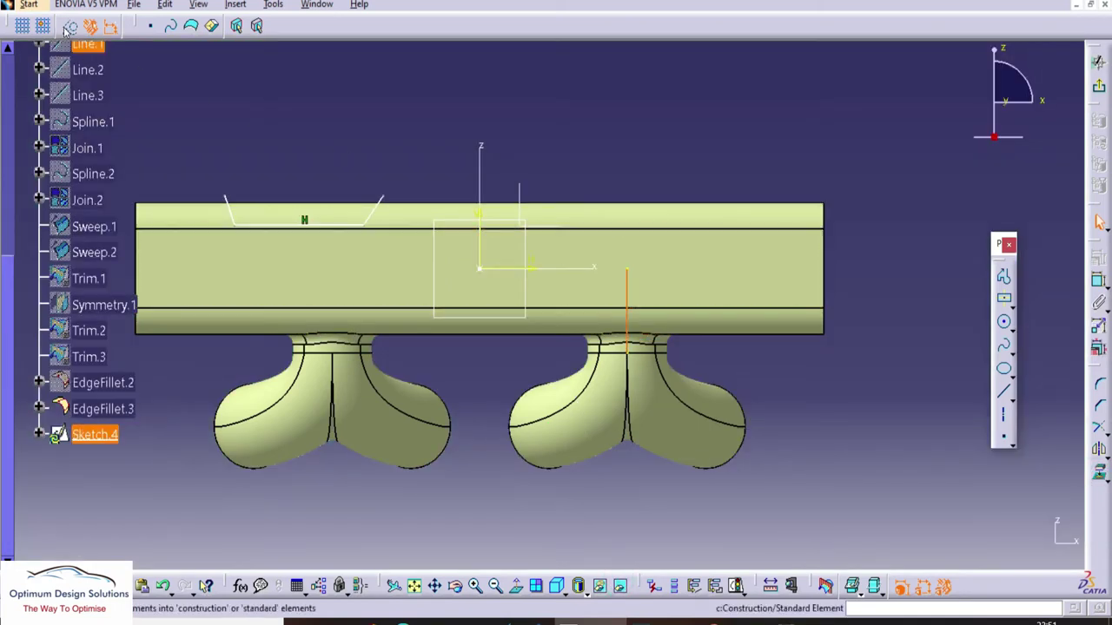
left_click(300, 100)
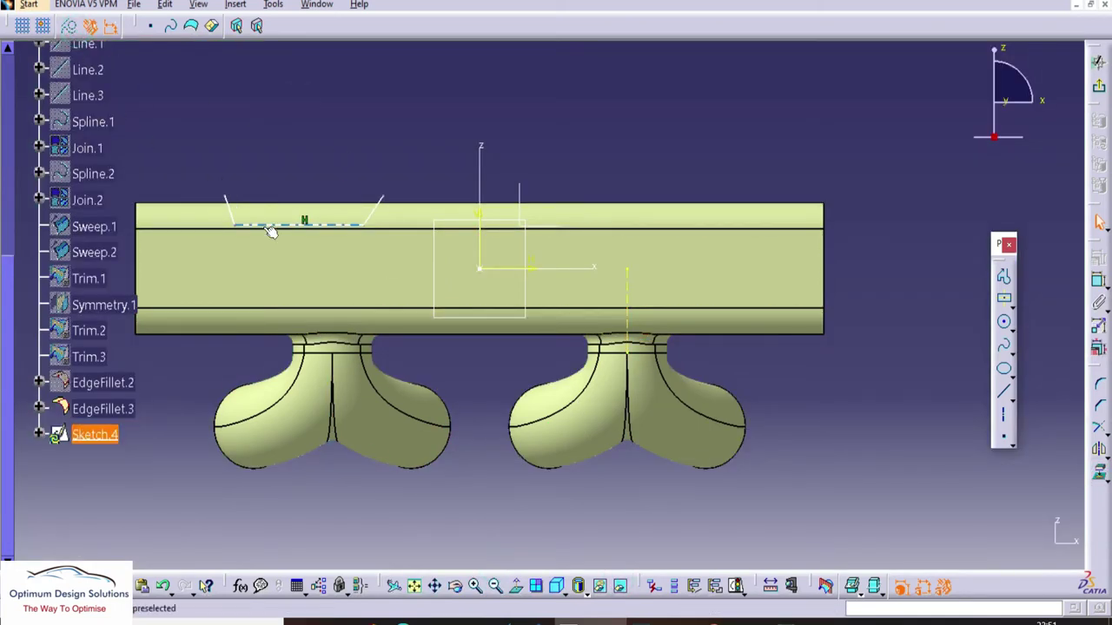
Step: Try to move the trapezoidal profile over to the projected centreline, and delete its lines
left_click_drag(380, 231, 591, 254)
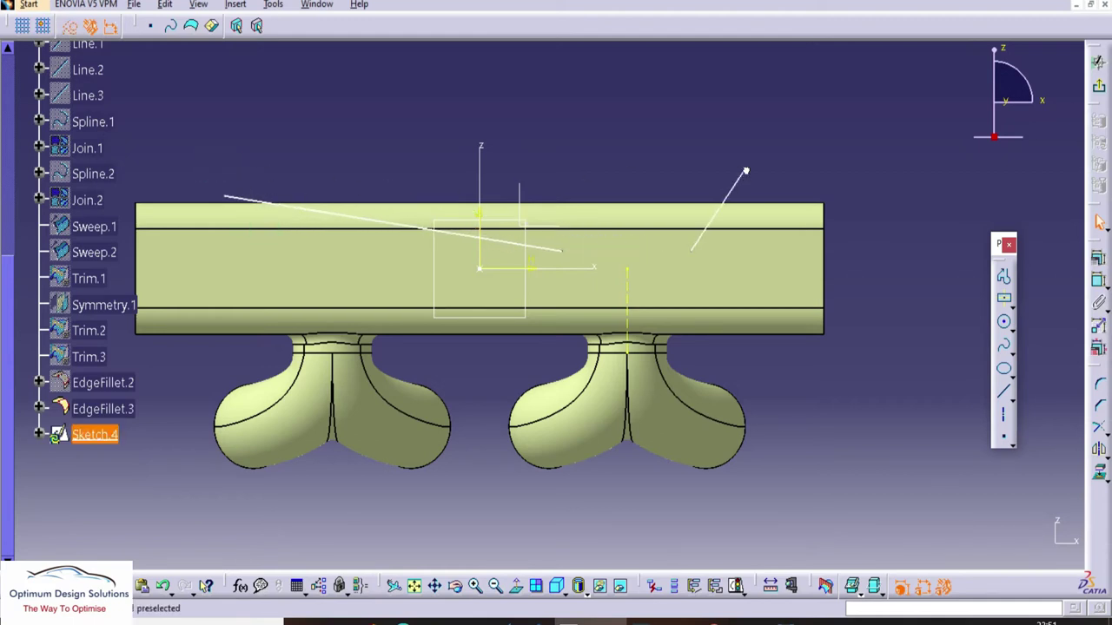
left_click(382, 219)
left_click(723, 207)
Step: Sketch an open three-line trapezoidal profile across the tube's upper edge above the projected centreline, with a horizontal base about 129 mm long
middle_click_drag(753, 243, 630, 255)
left_click(1004, 278)
left_click(484, 143)
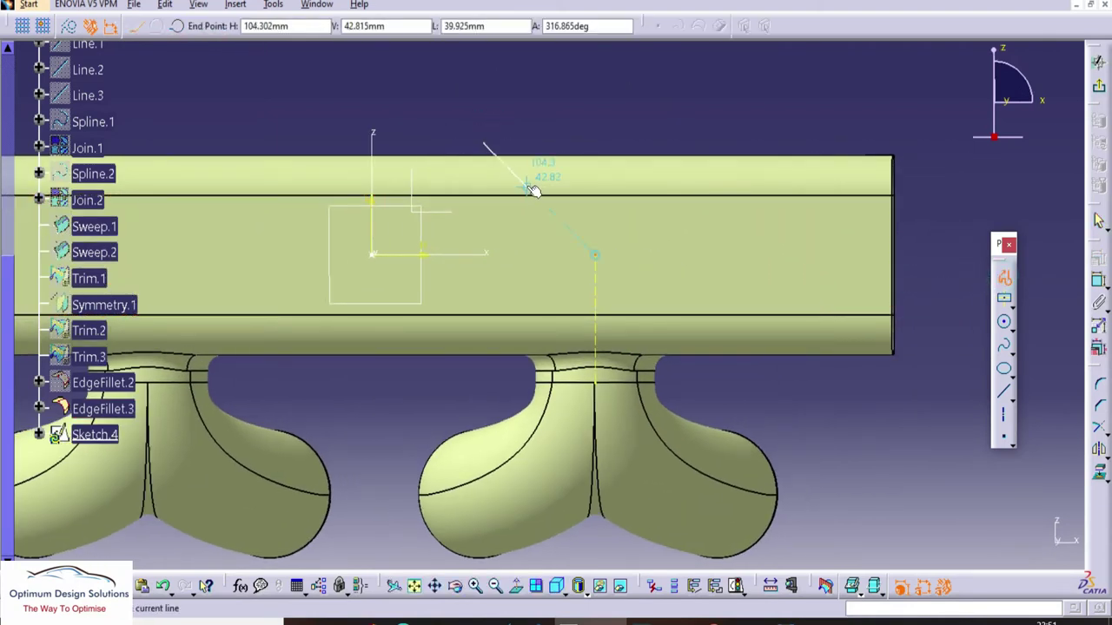
left_click(508, 182)
left_click(700, 181)
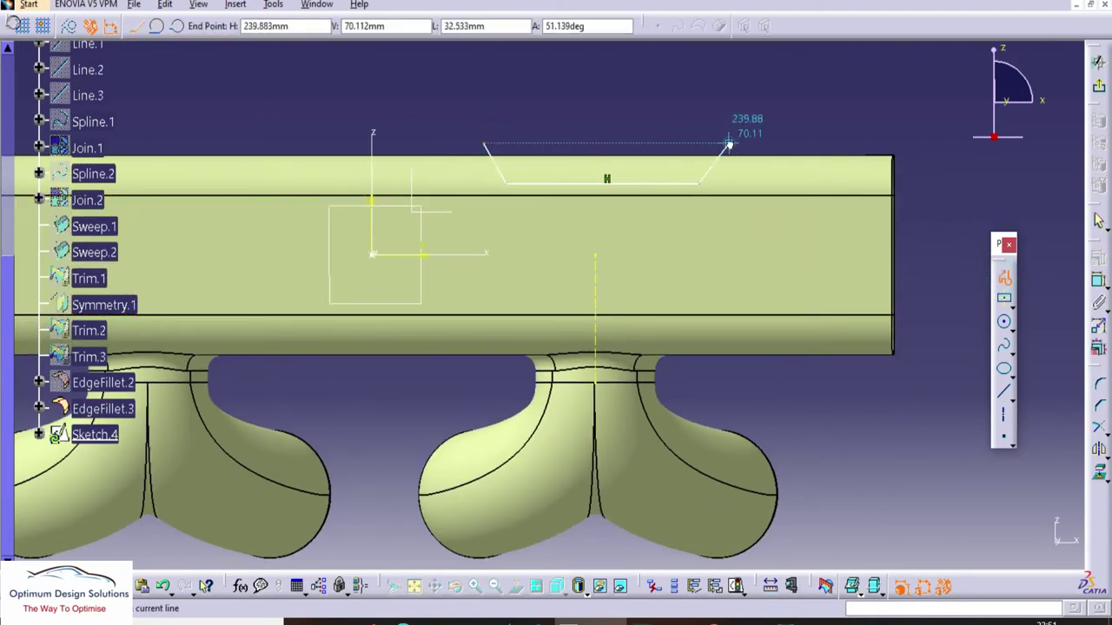
double_click(729, 144)
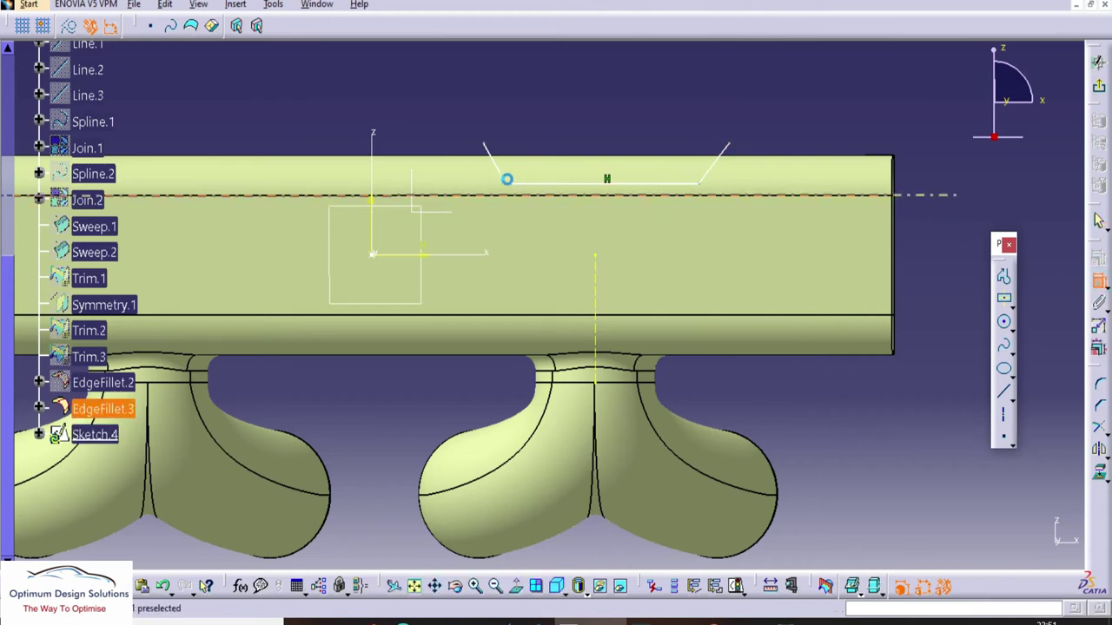
Step: Dimension the trapezoidal profile's base length and make its two slanted sides symmetric about the projected centreline
left_click(639, 183)
left_click(610, 114)
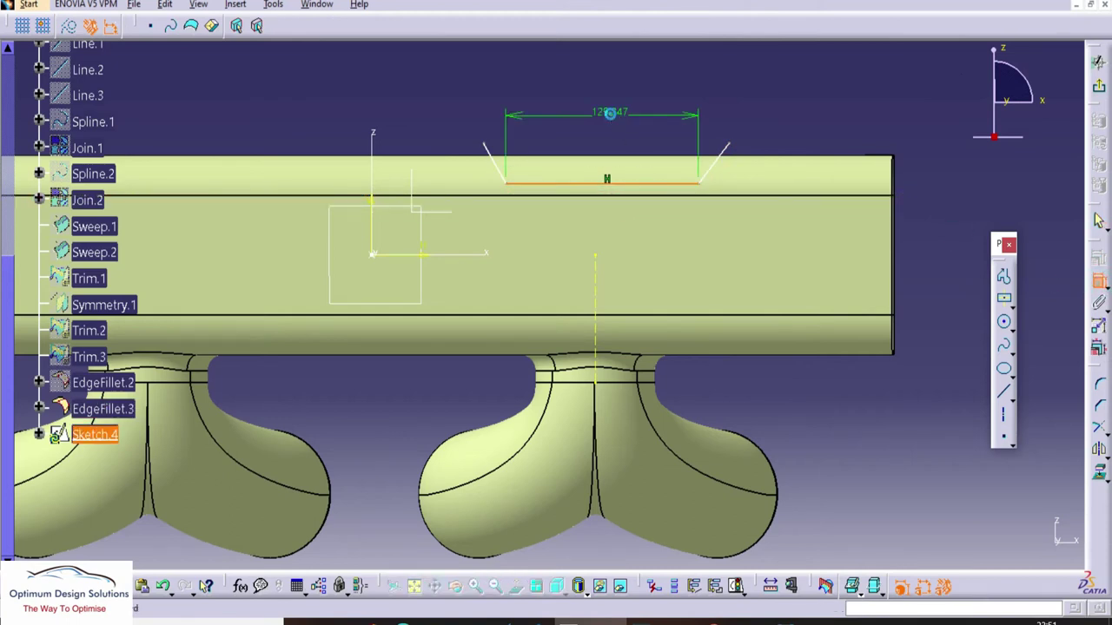
left_click(490, 158)
left_click(718, 159)
right_click(736, 110)
left_click(764, 235)
left_click(604, 280)
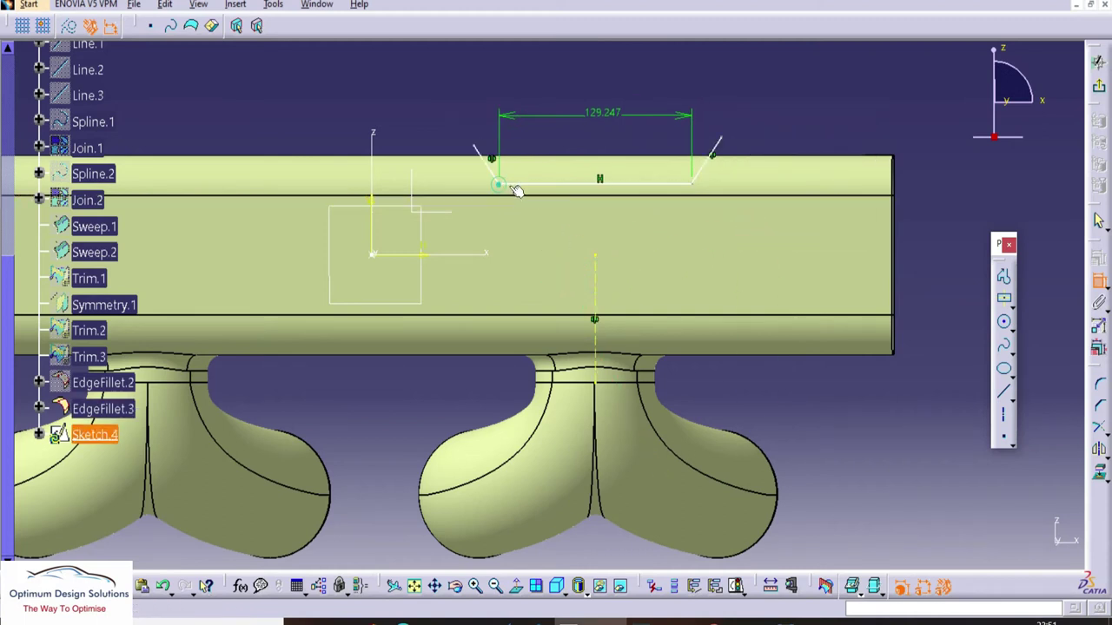
Step: Make the base's two endpoints symmetric about the projected centreline and set the base length to 200 mm
left_click(696, 184)
right_click(714, 97)
left_click(764, 231)
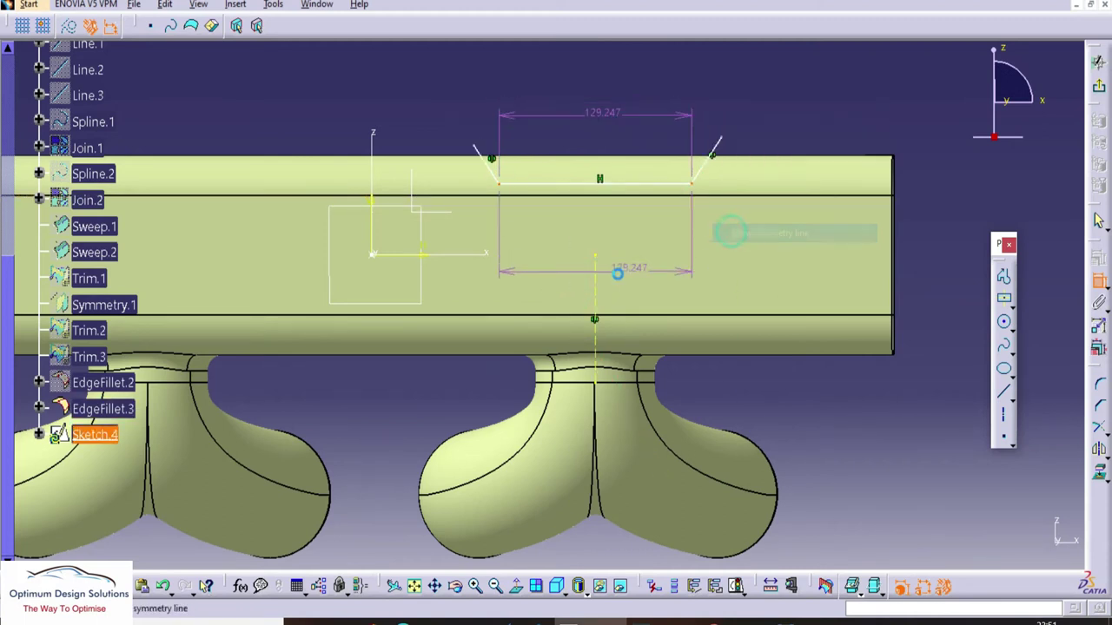
left_click(597, 122)
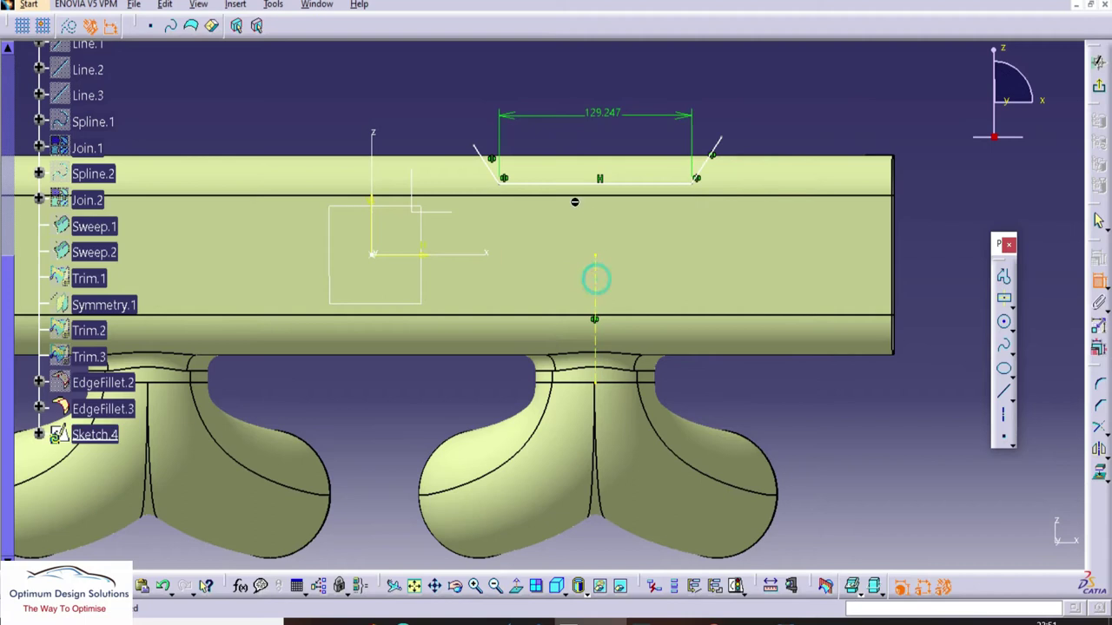
double_click(599, 118)
type("200")
key("Return")
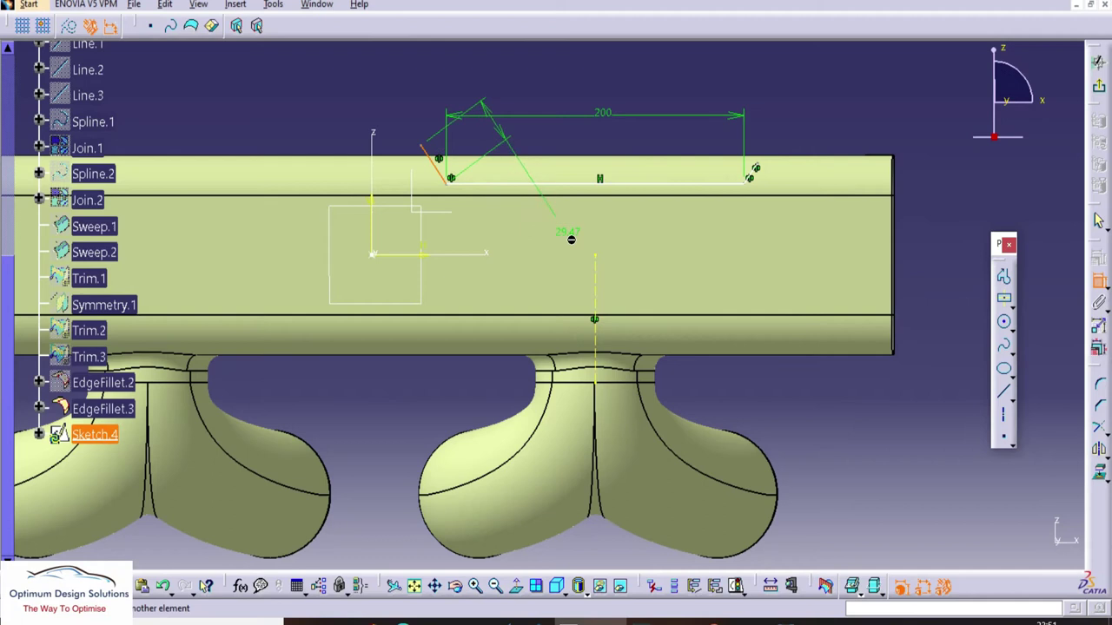
Step: Dimension the angle between the centreline and the slanted side nearer the origin, and set it to 30 degrees
left_click(598, 268)
left_click(467, 79)
double_click(467, 80)
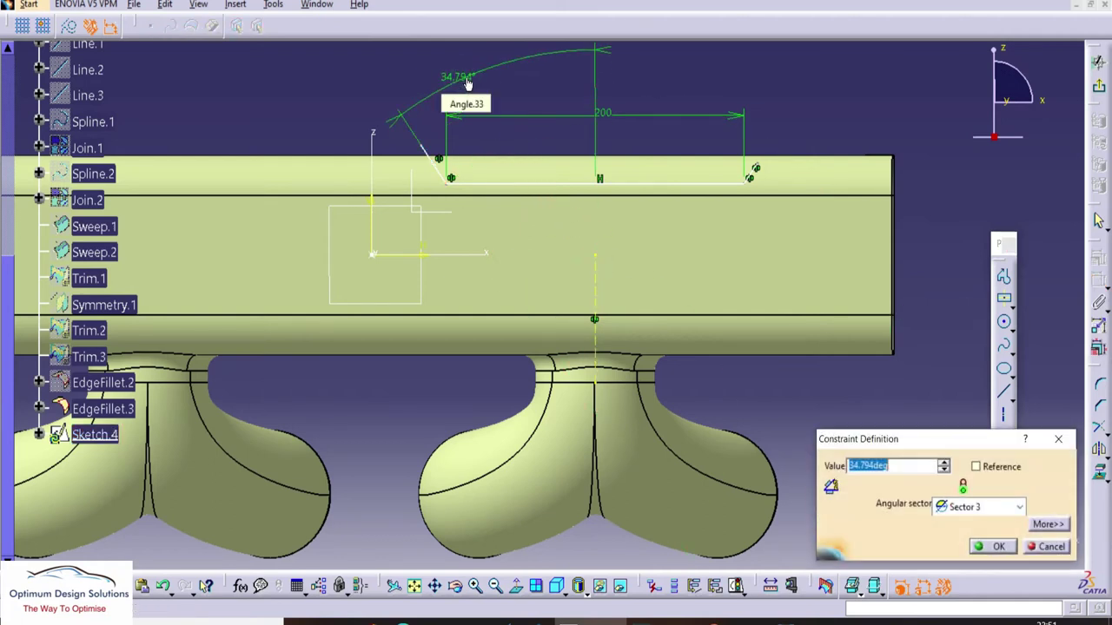
key("Return")
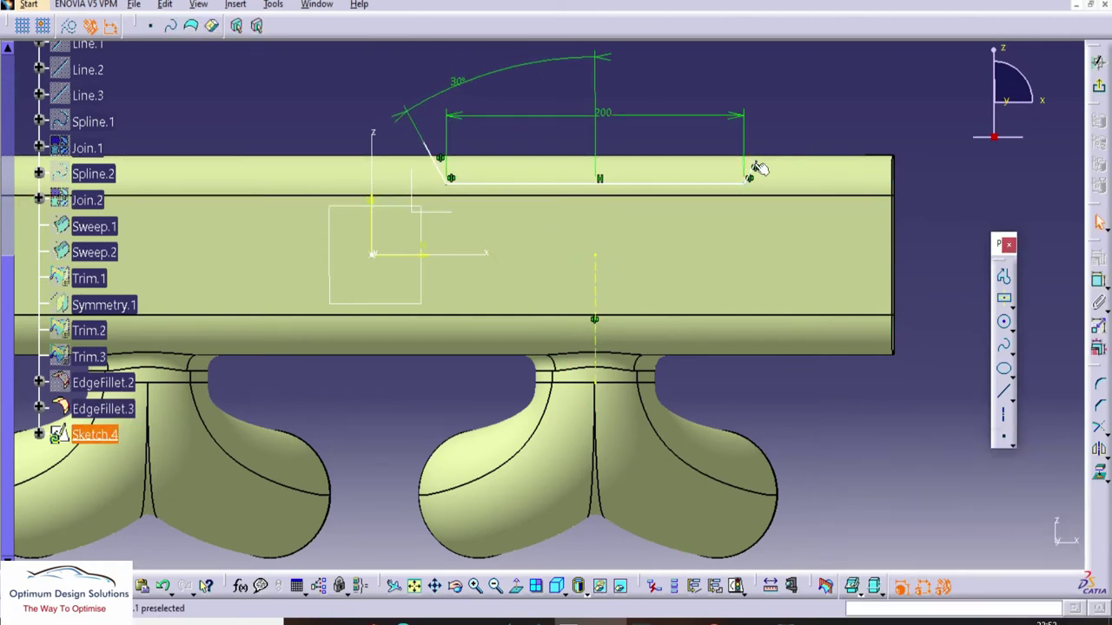
Step: Dimension the base's height above the sketch's horizontal axis, set it to 35 mm, and exit the sketch
left_click(629, 180)
left_click(1097, 280)
left_click(910, 122)
double_click(911, 124)
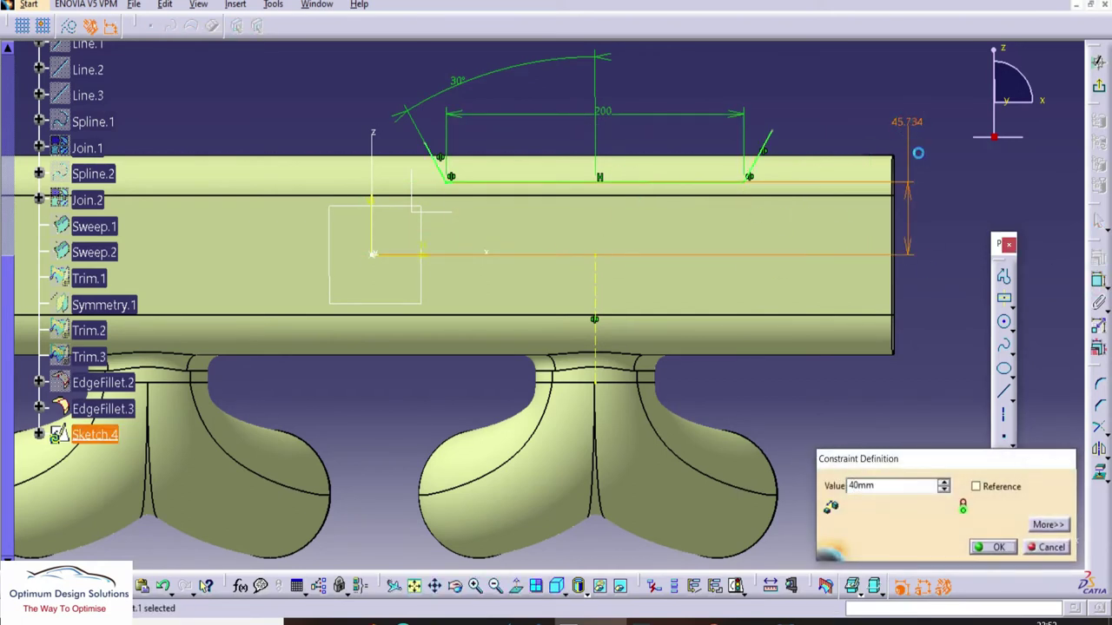
key("Return")
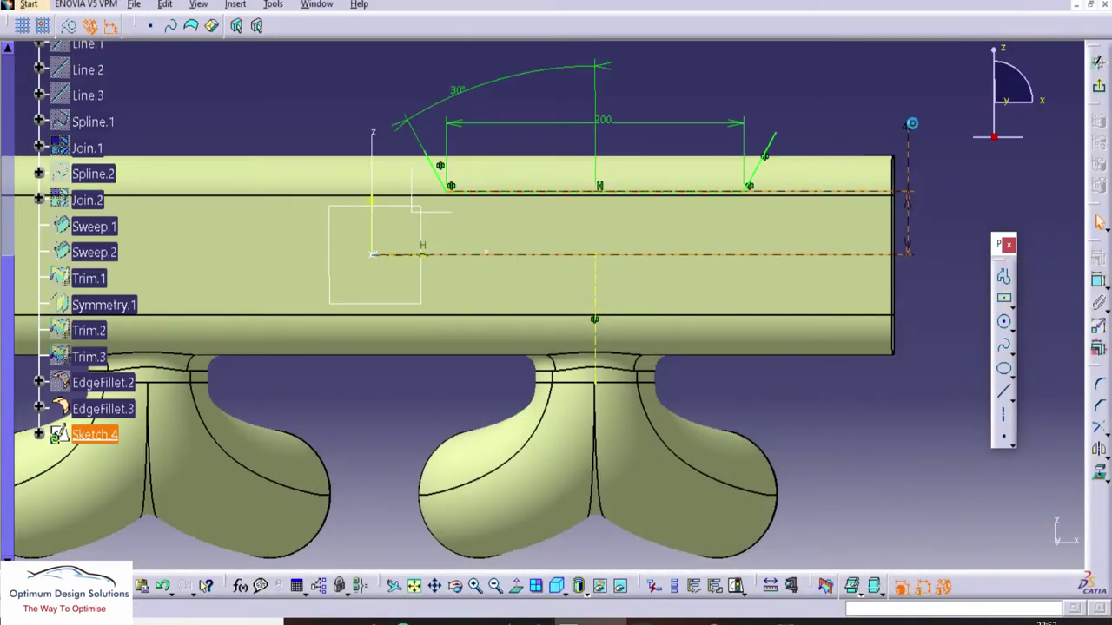
double_click(912, 124)
type("35")
key("Return")
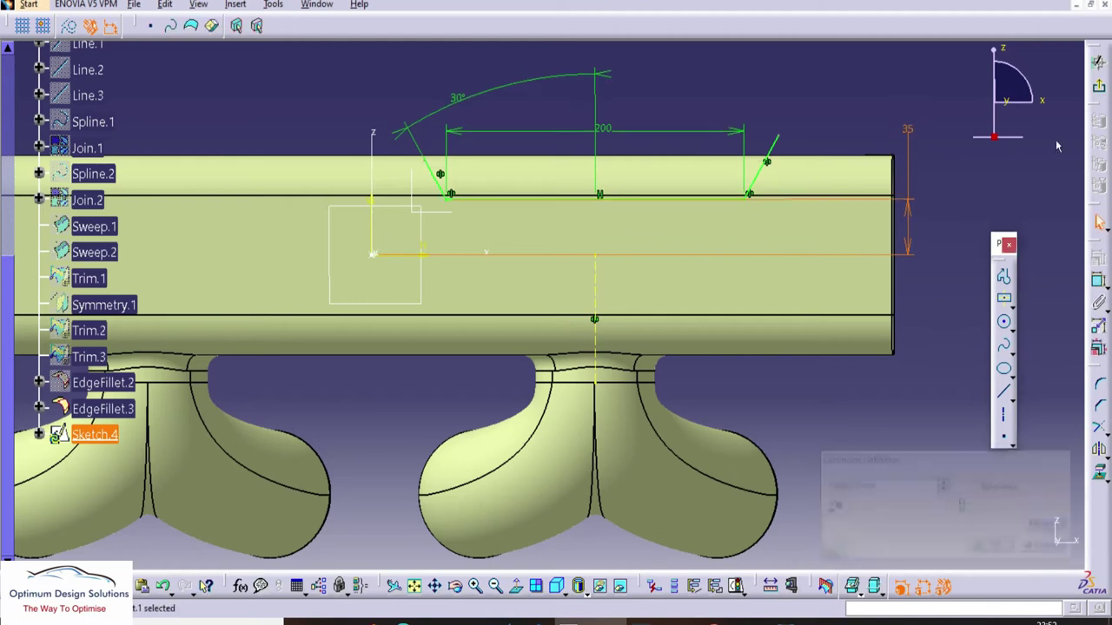
left_click(1099, 87)
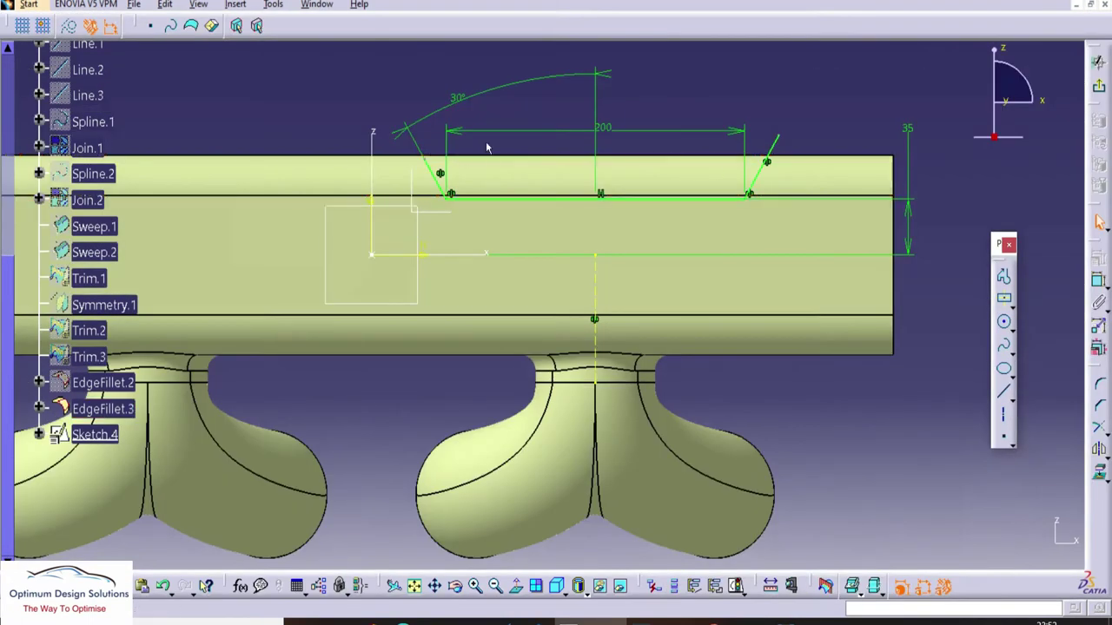
Step: Extrude the trapezoidal profile as a surface 100 mm in both directions along the sketch normal
left_click_drag(423, 157, 405, 115)
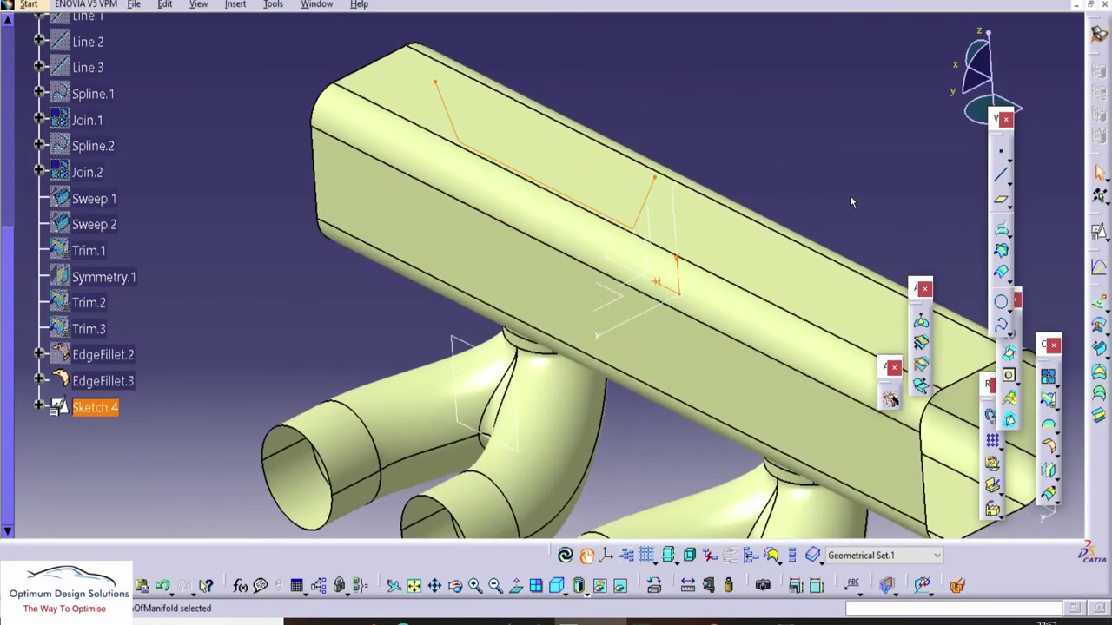
left_click(921, 321)
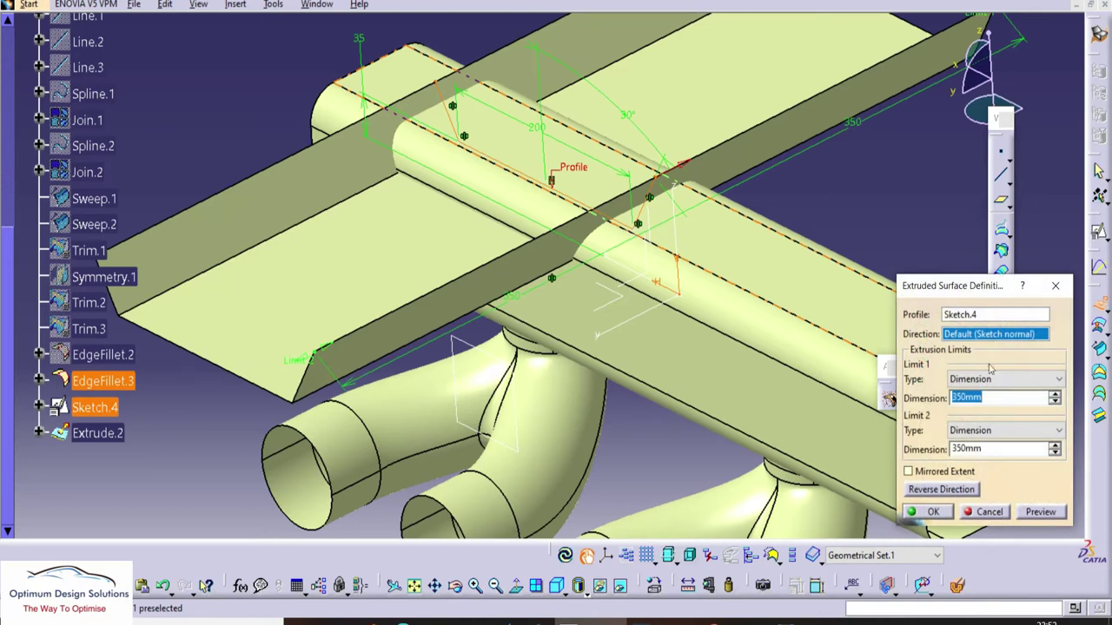
type("100")
left_click(876, 203)
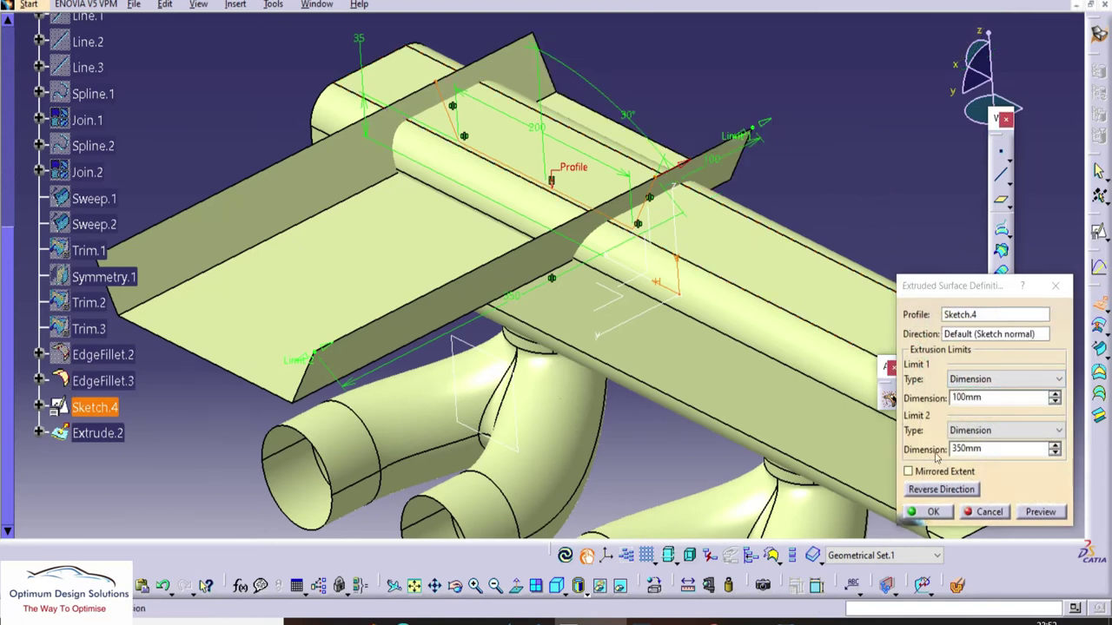
double_click(991, 449)
type("100")
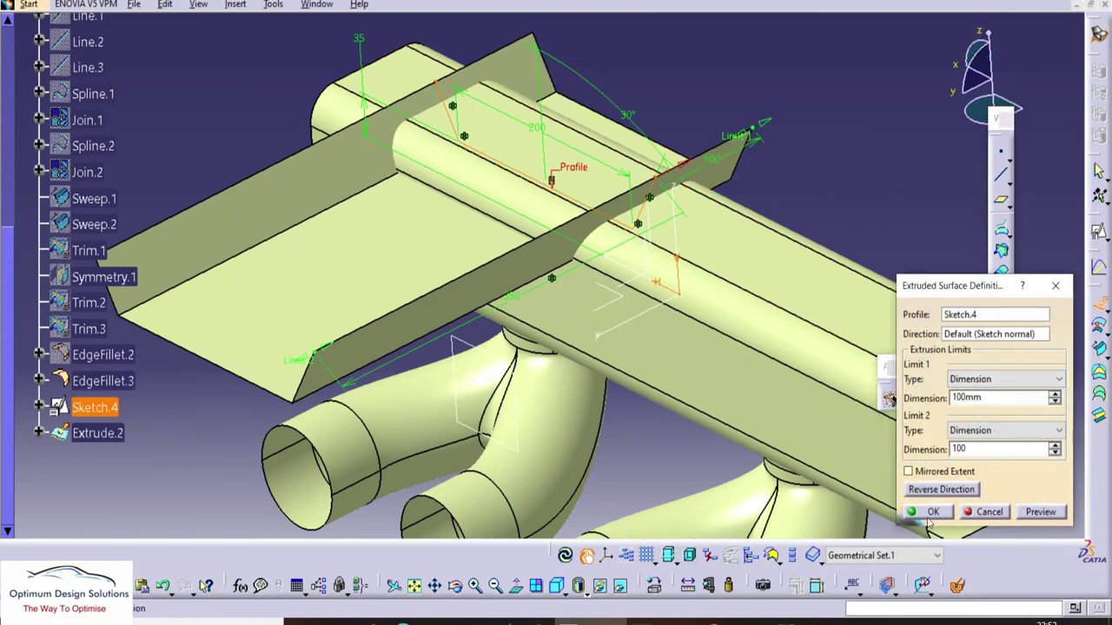
left_click(929, 515)
middle_click_drag(431, 342, 575, 278)
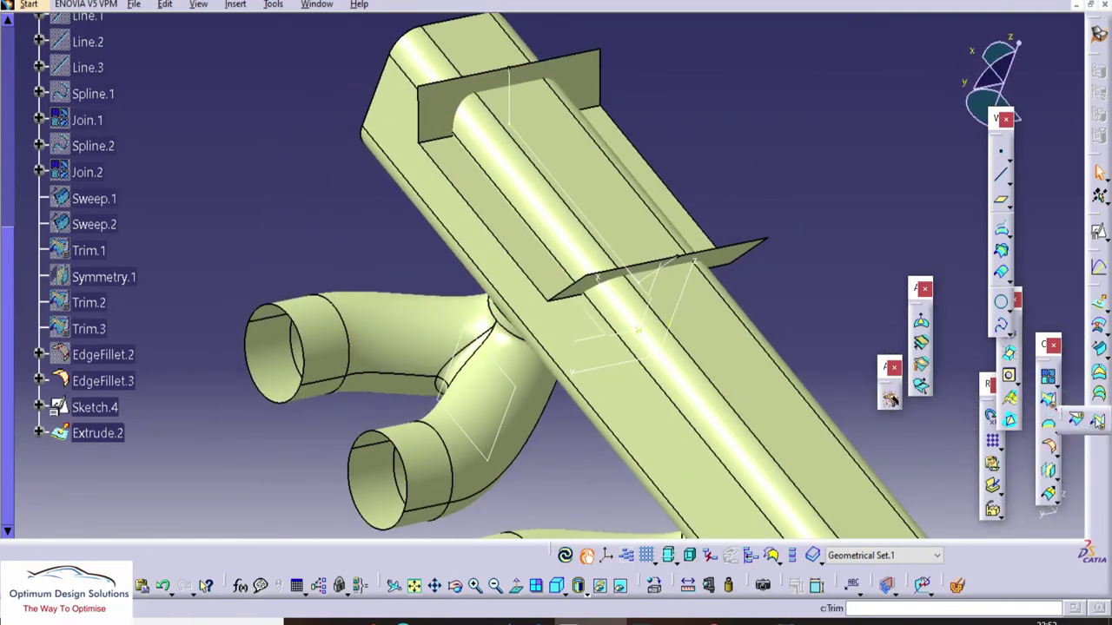
left_click(1097, 420)
left_click(551, 377)
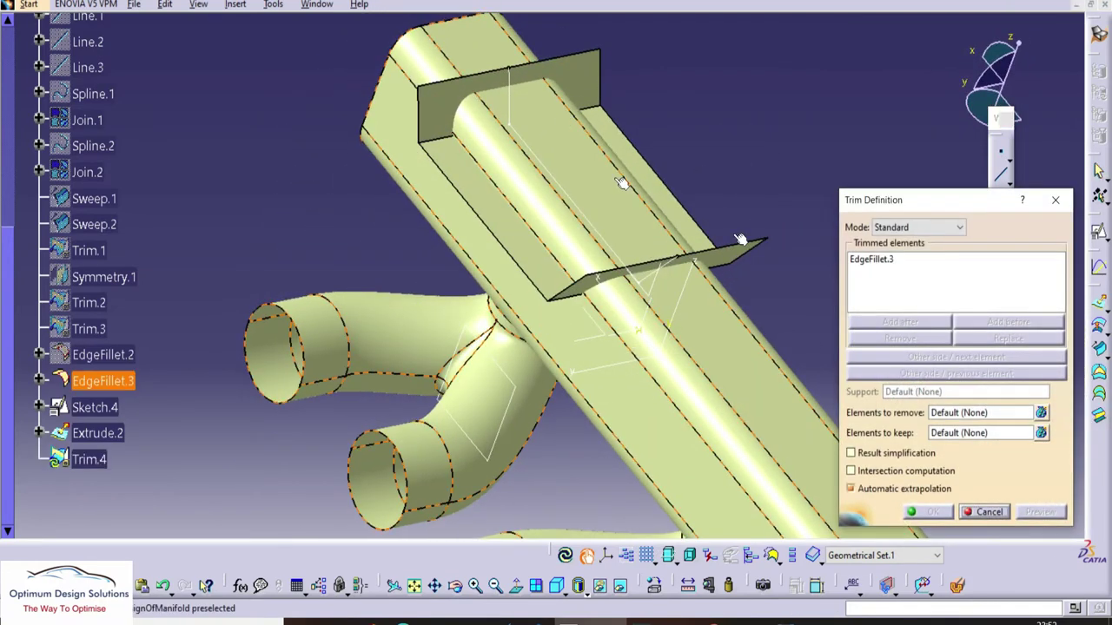
left_click(1056, 200)
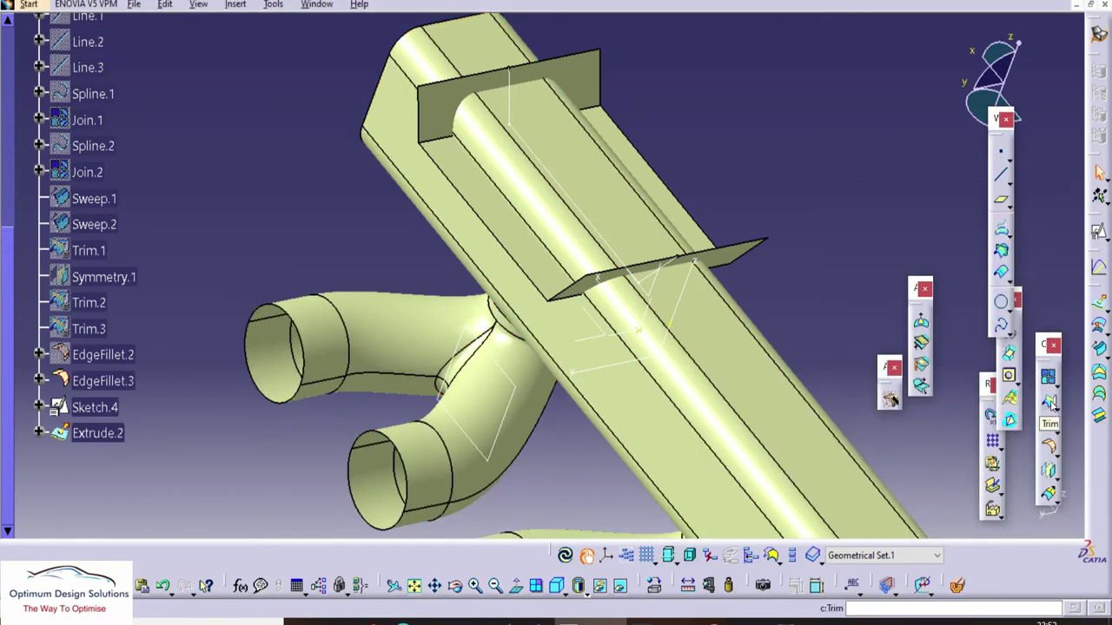
left_click(1051, 405)
left_click(563, 88)
left_click(551, 132)
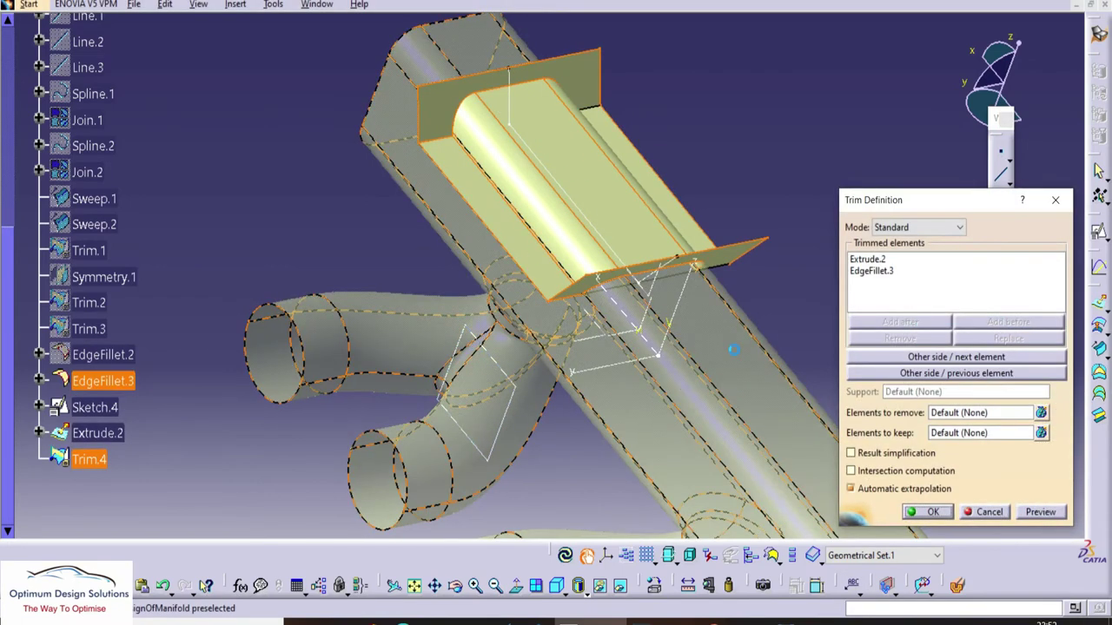
left_click(1049, 205)
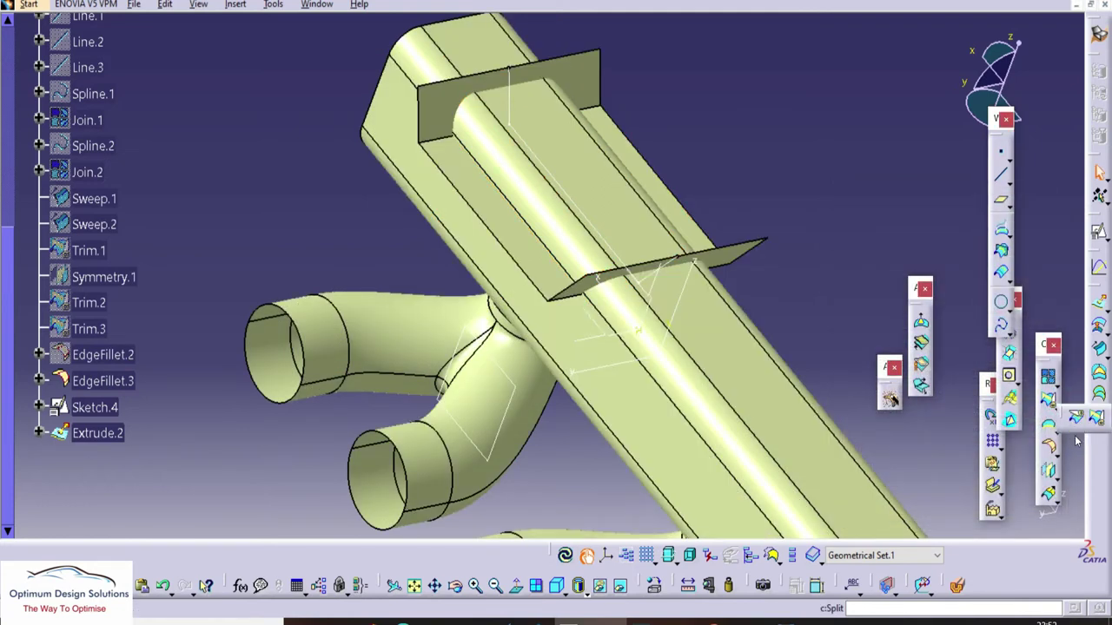
Step: Split Extrude.2 with EdgeFillet.3 as the cutting element, keeping the portion inside the tube
left_click(446, 125)
left_click(472, 135)
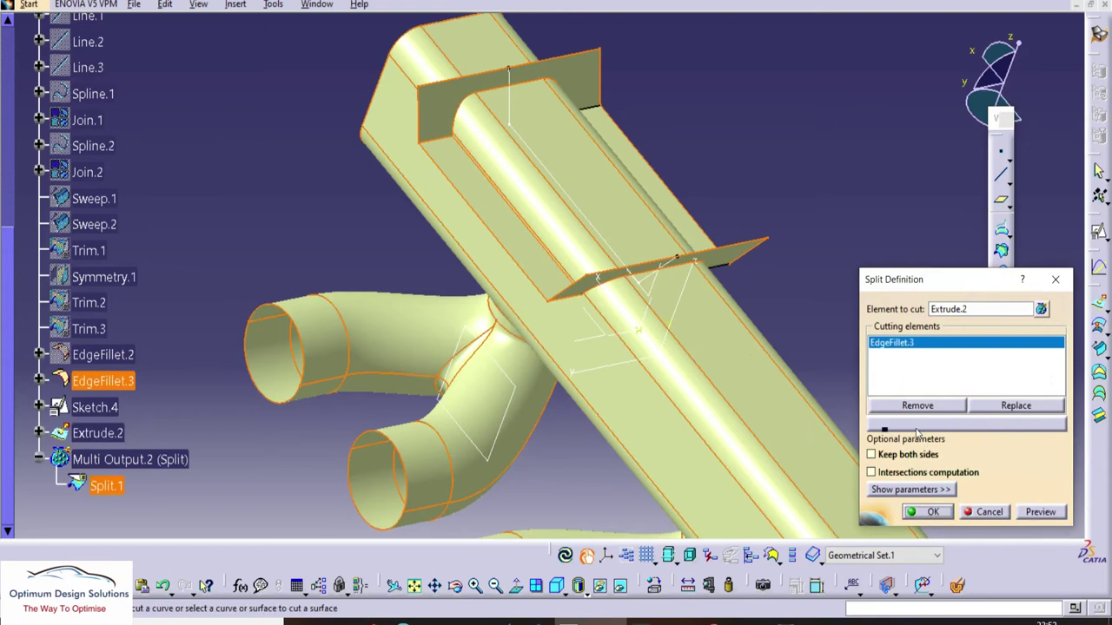
left_click(922, 511)
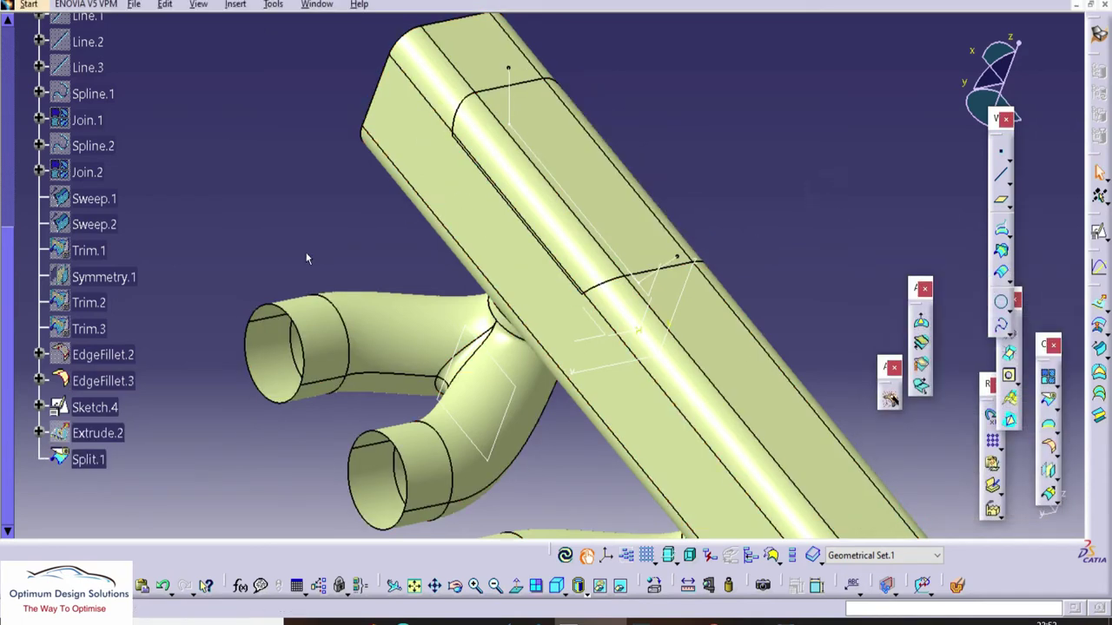
Step: Hide the profile sketch Sketch.4 and EdgeFillet.3, and show EdgeFillet.2
right_click(94, 406)
key("h")
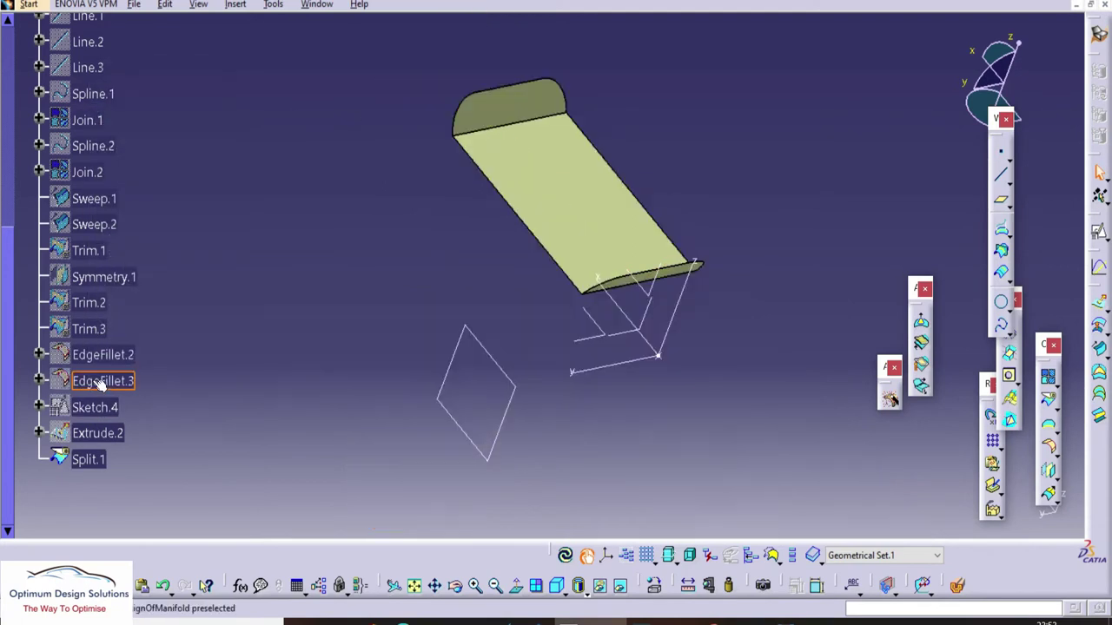
middle_click_drag(660, 260, 521, 286)
right_click(87, 355)
key("h")
middle_click_drag(398, 323, 375, 276)
left_click(298, 214)
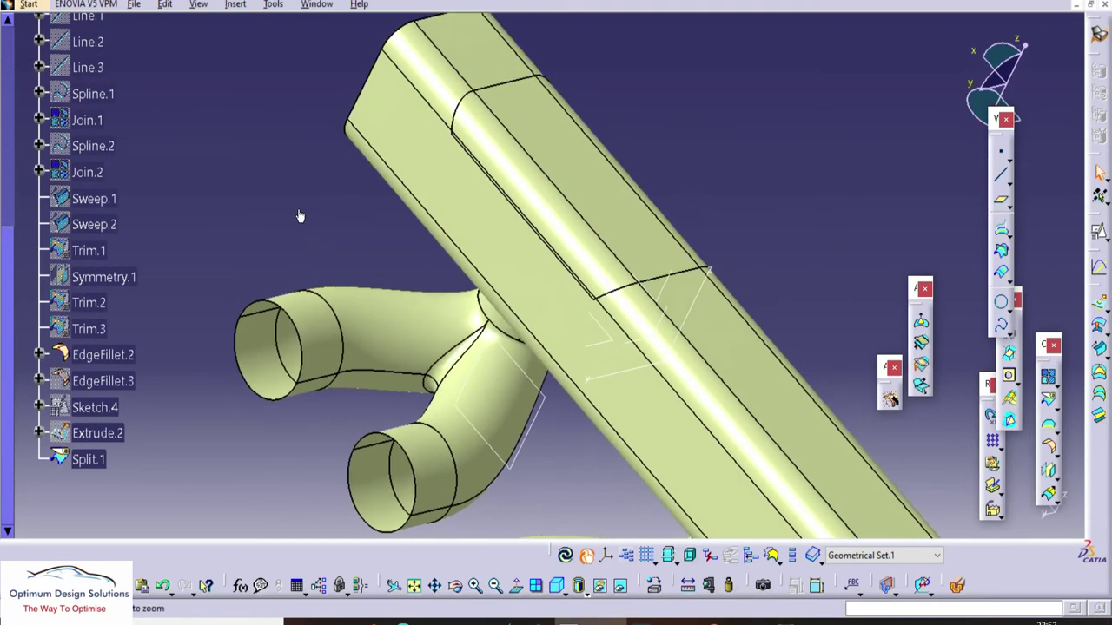
middle_click_drag(300, 217, 332, 239)
left_click(97, 352)
left_click(846, 241)
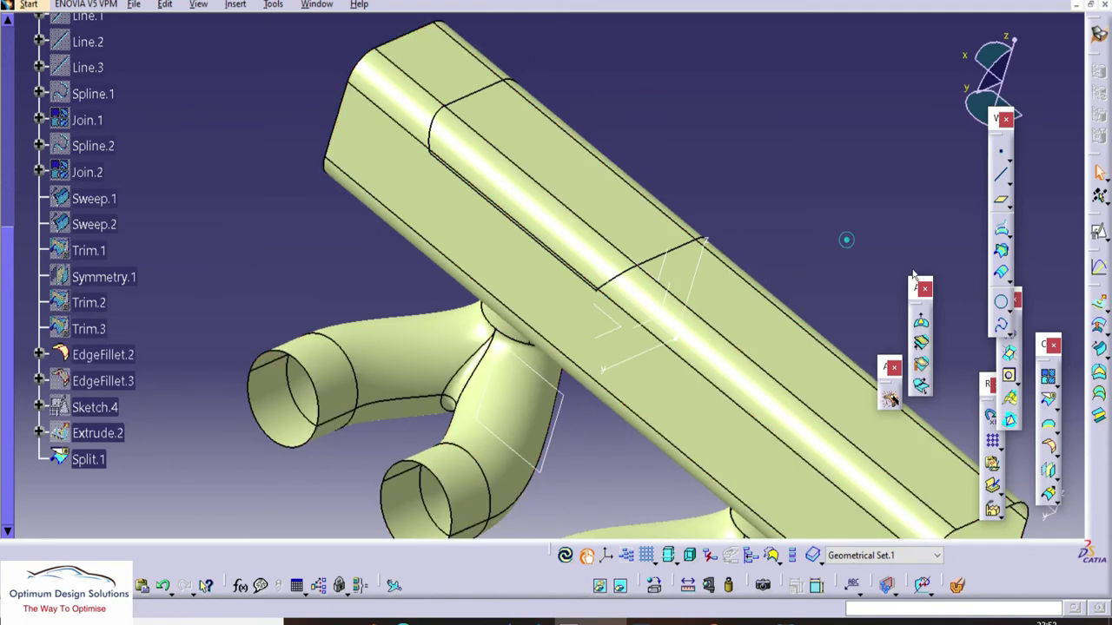
Step: Try to trim EdgeFillet.2 against Split.1, and undo the trim
left_click(417, 189)
left_click(90, 459)
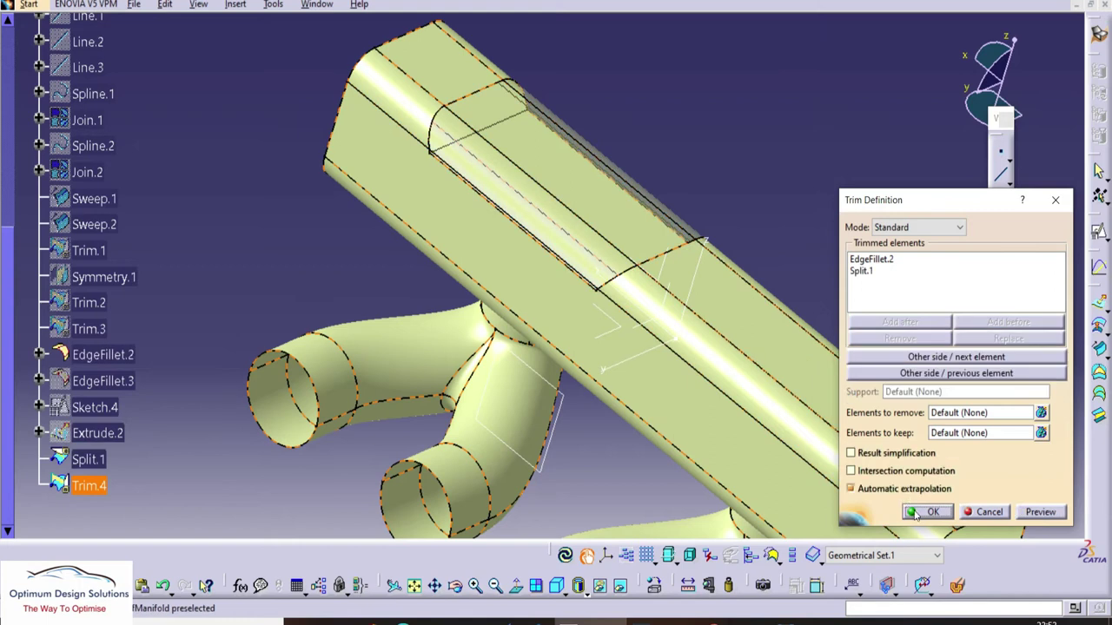
left_click(914, 514)
middle_click_drag(653, 231, 478, 223)
left_click(212, 376)
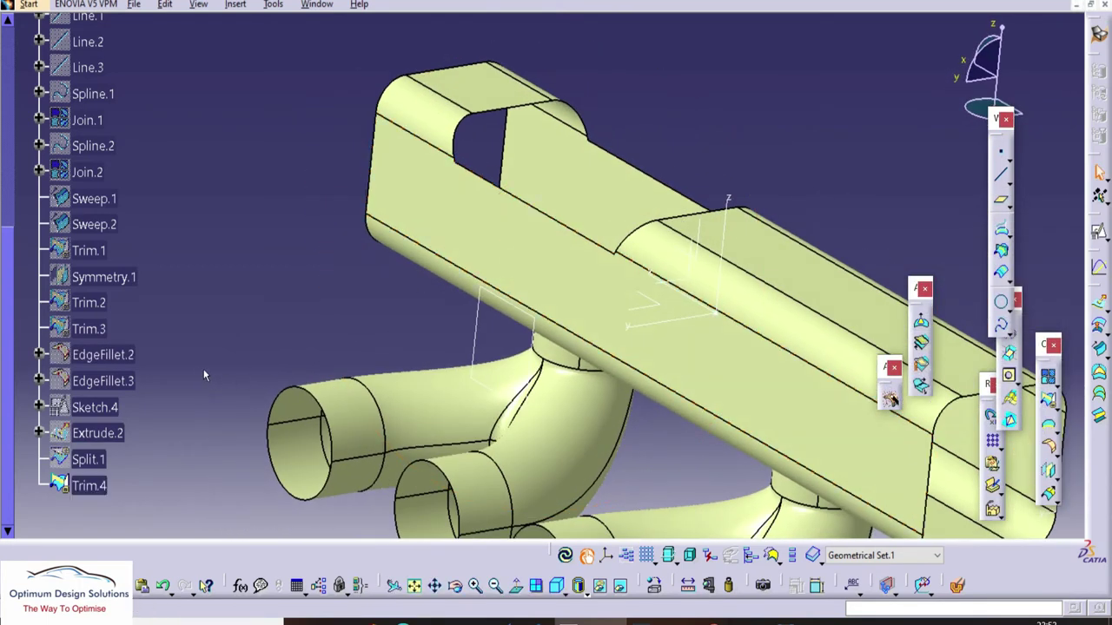
key("ctrl+z")
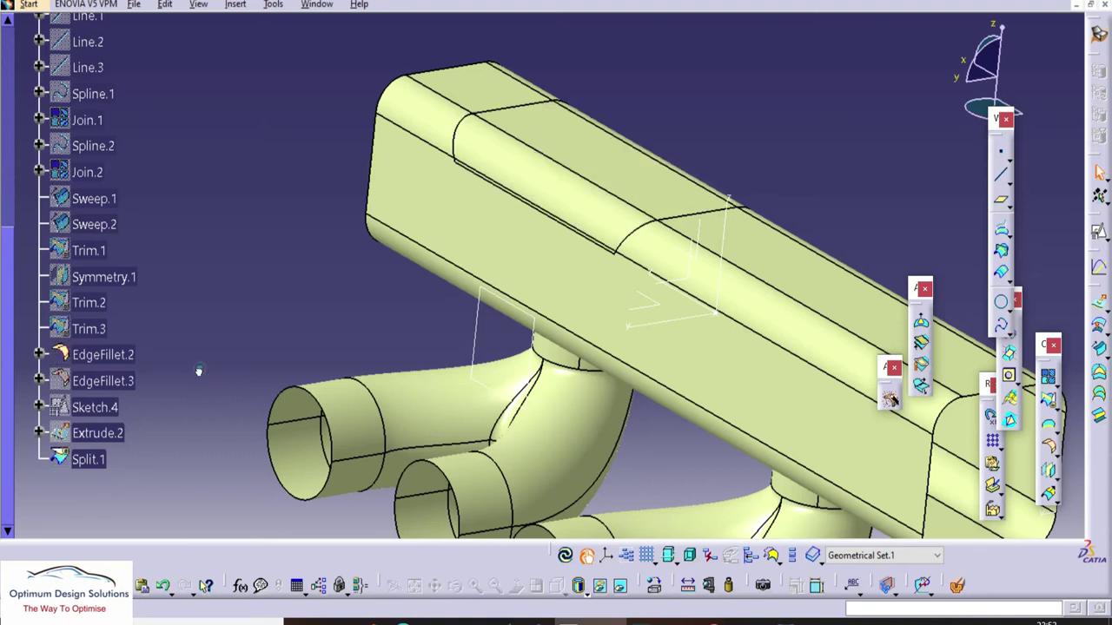
Step: Trim EdgeFillet.2 with Split.1 in Standard mode to cut the recess into the tube's top
left_click(1056, 407)
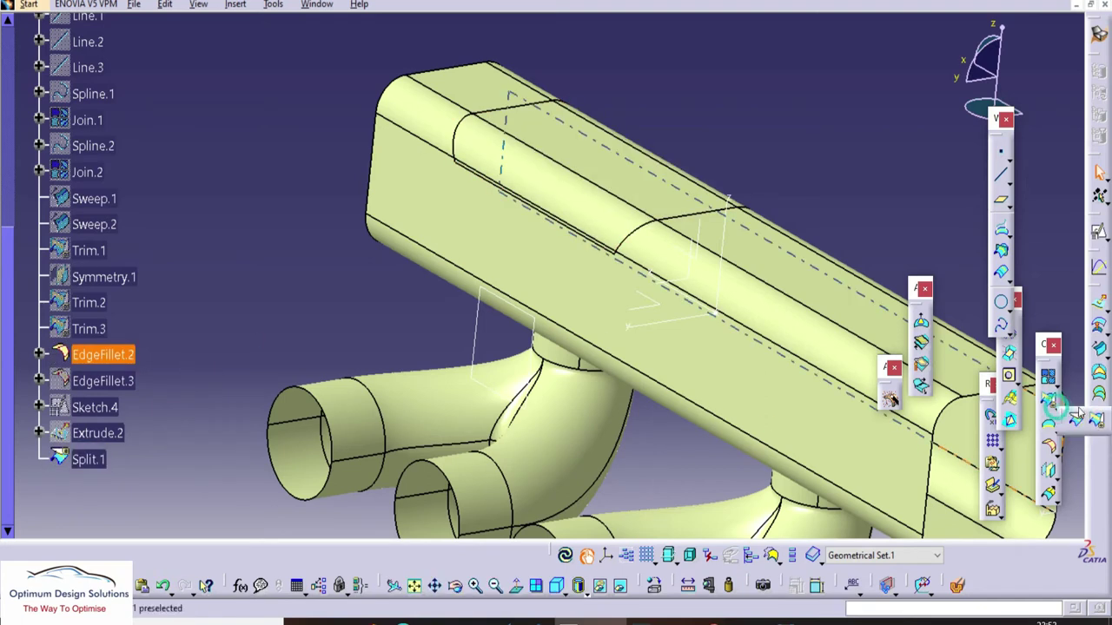
left_click(109, 358)
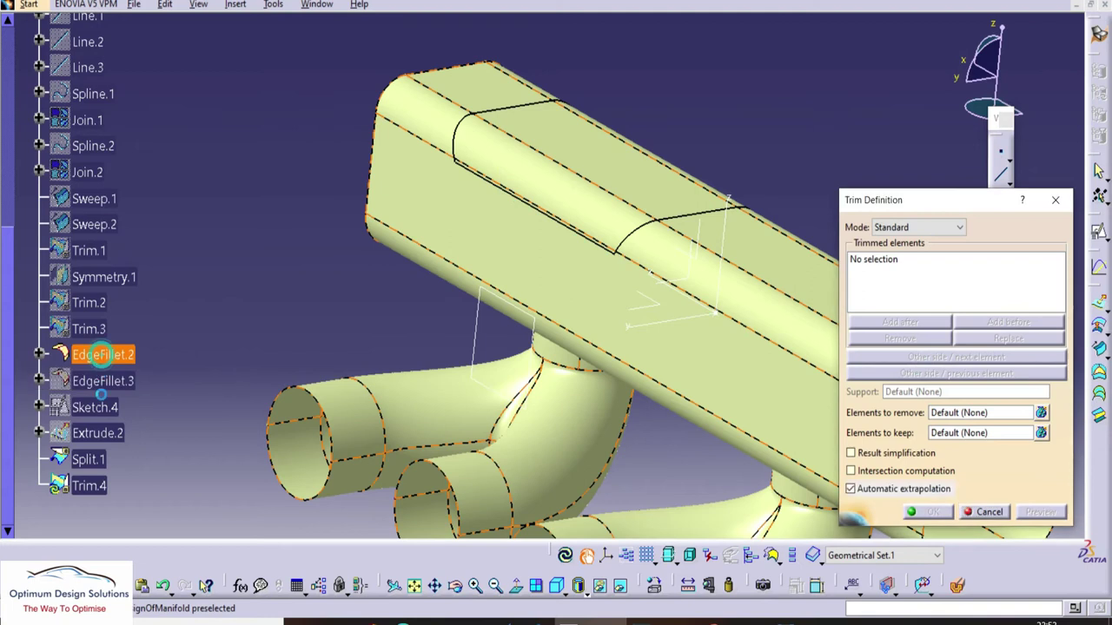
left_click(88, 460)
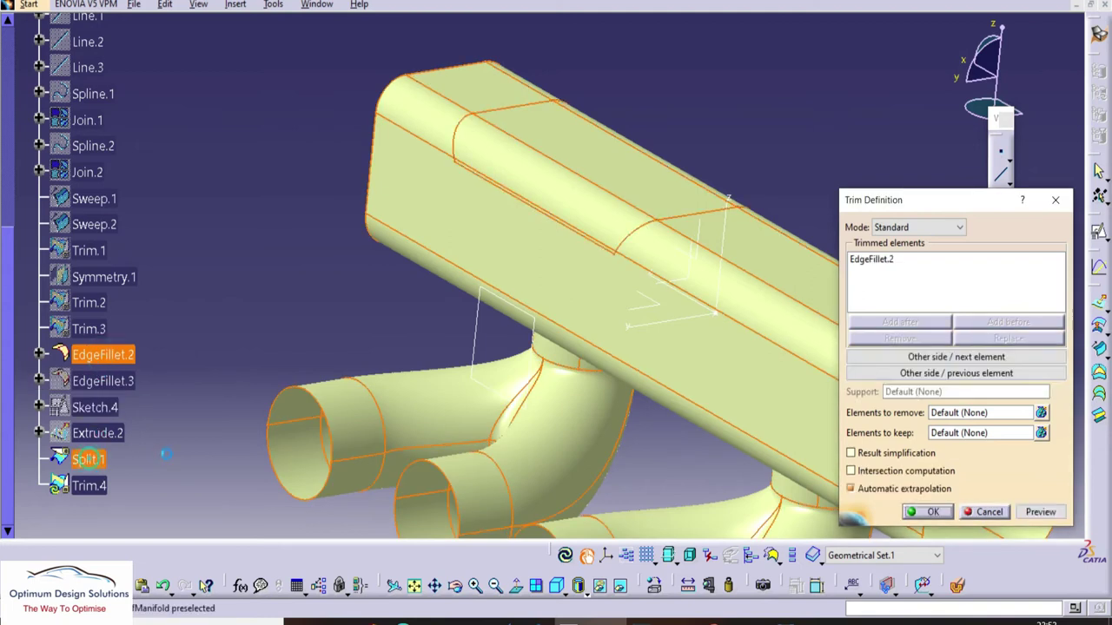
left_click(930, 512)
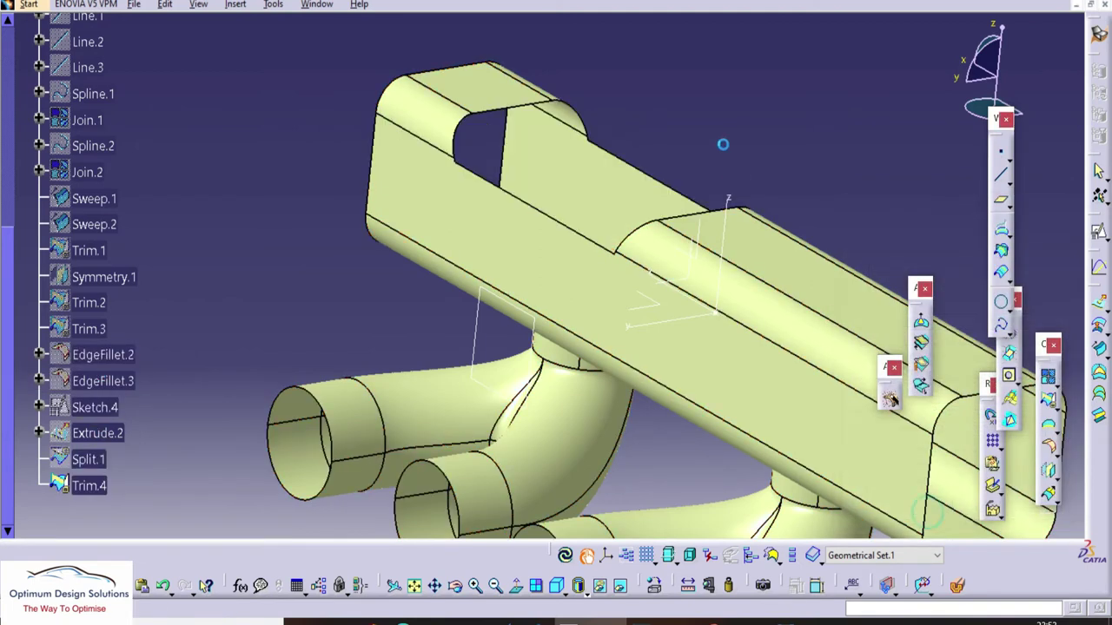
Step: Show the hidden Split.1 recess surface
right_click(98, 467)
key("h")
middle_click_drag(337, 324, 252, 352)
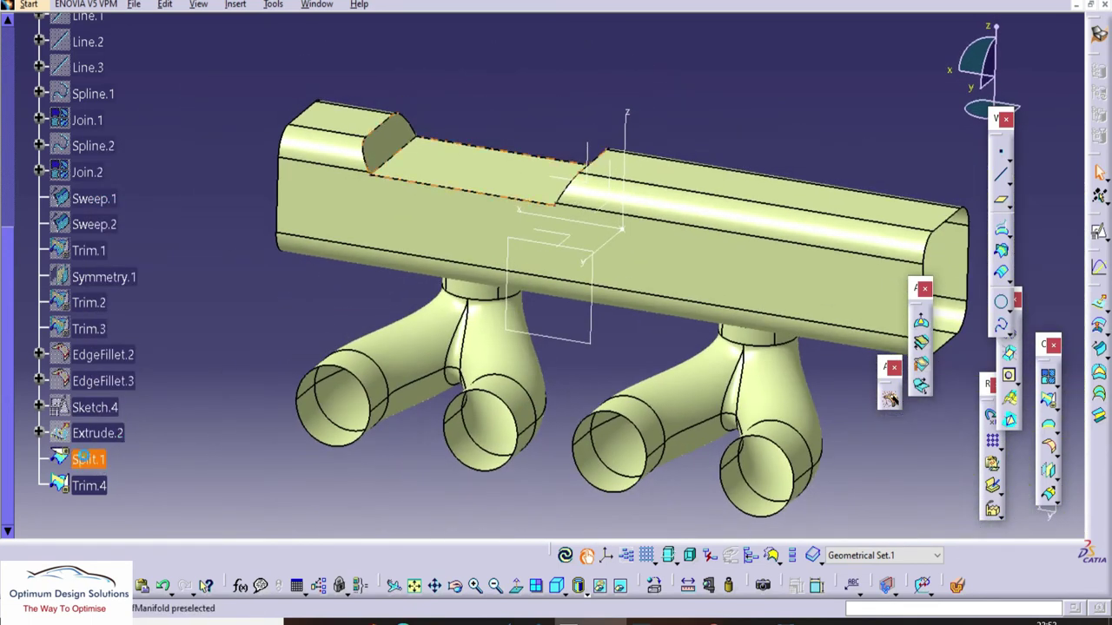
Step: Mirror Split.1 about the tube's central plane to place a matching recess surface above the other pipe pair
left_click(84, 458)
middle_click_drag(569, 334, 499, 305)
left_click(1048, 471)
left_click(535, 171)
left_click(947, 513)
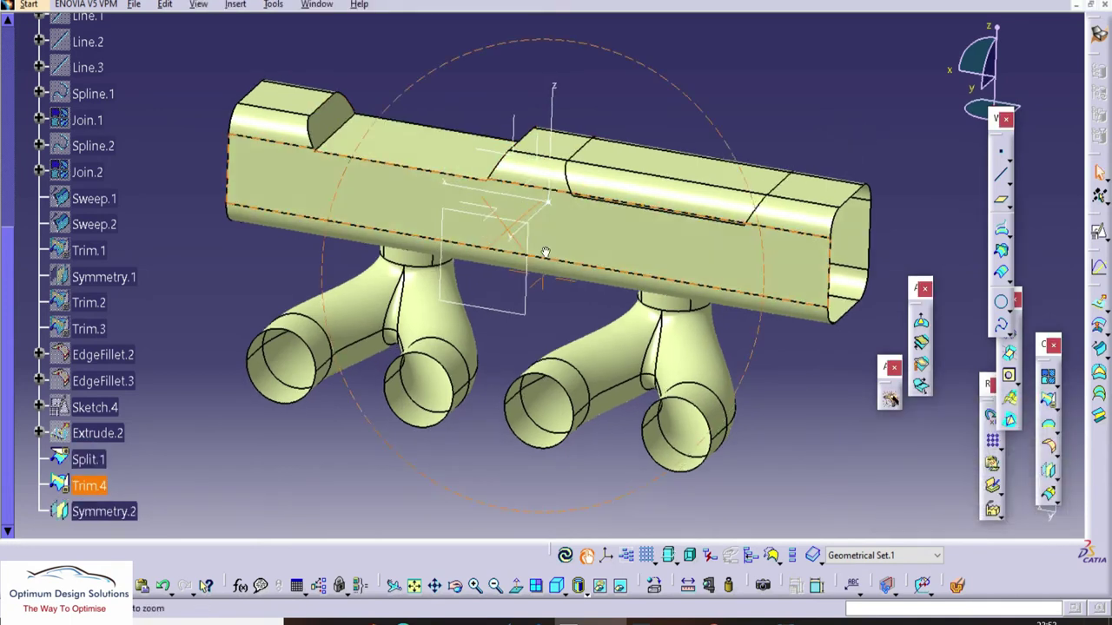
middle_click_drag(545, 251, 582, 255)
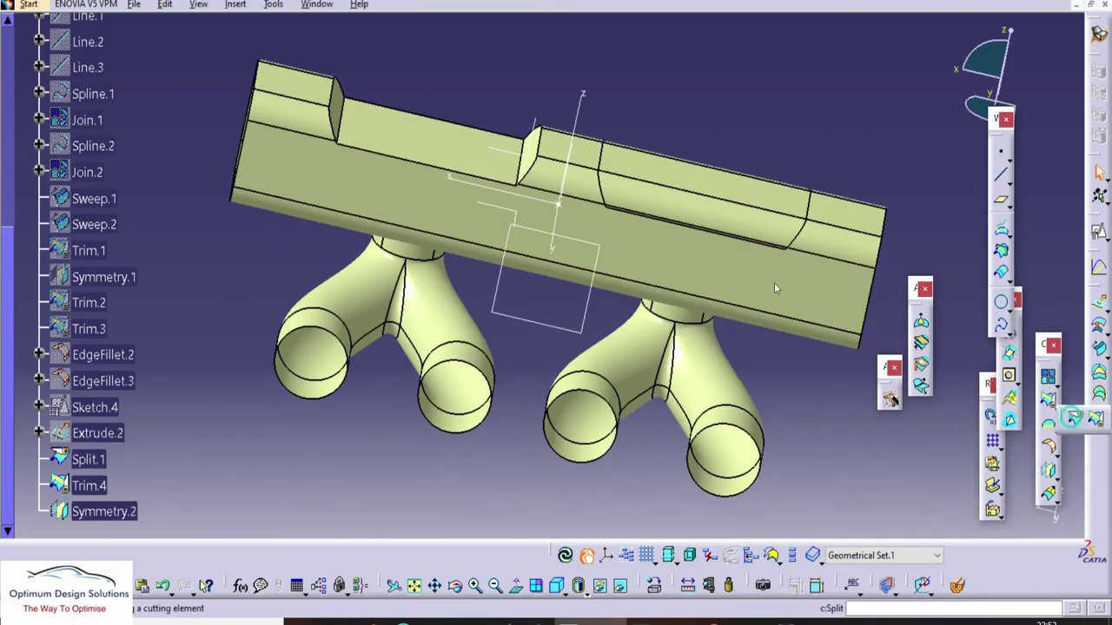
Step: Split Trim.4 with Symmetry.2 as the cutting element to open the second recess in the tube
left_click(630, 230)
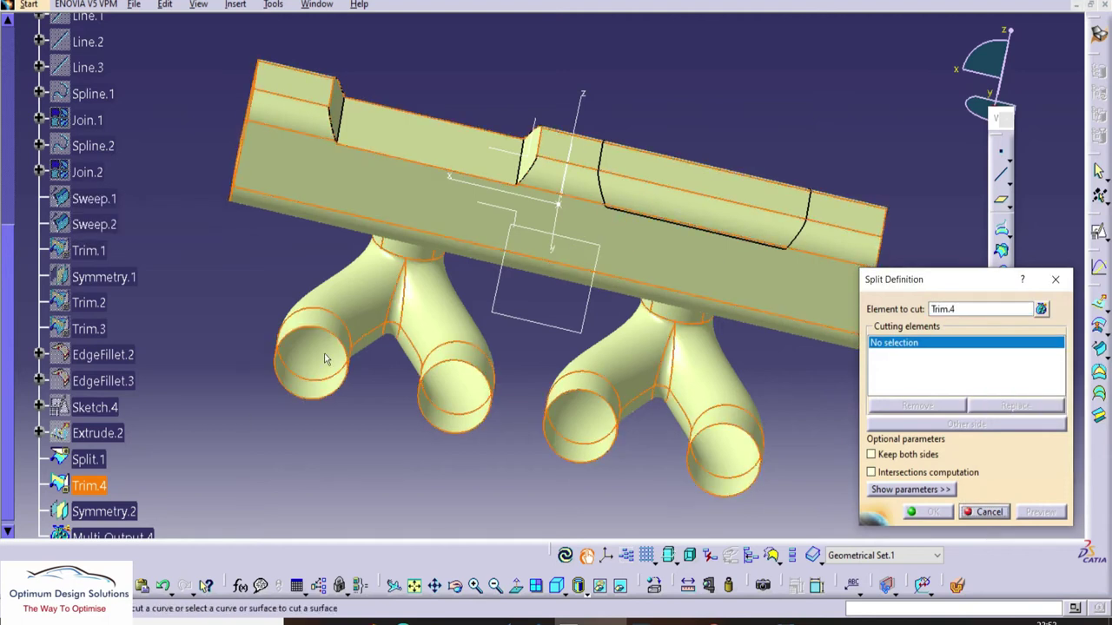
left_click(103, 511)
left_click(922, 514)
Step: Join Split.2 with the recess surfaces Symmetry.2 and Split.1
middle_click_drag(736, 206, 792, 163)
left_click(1049, 377)
left_click(586, 227)
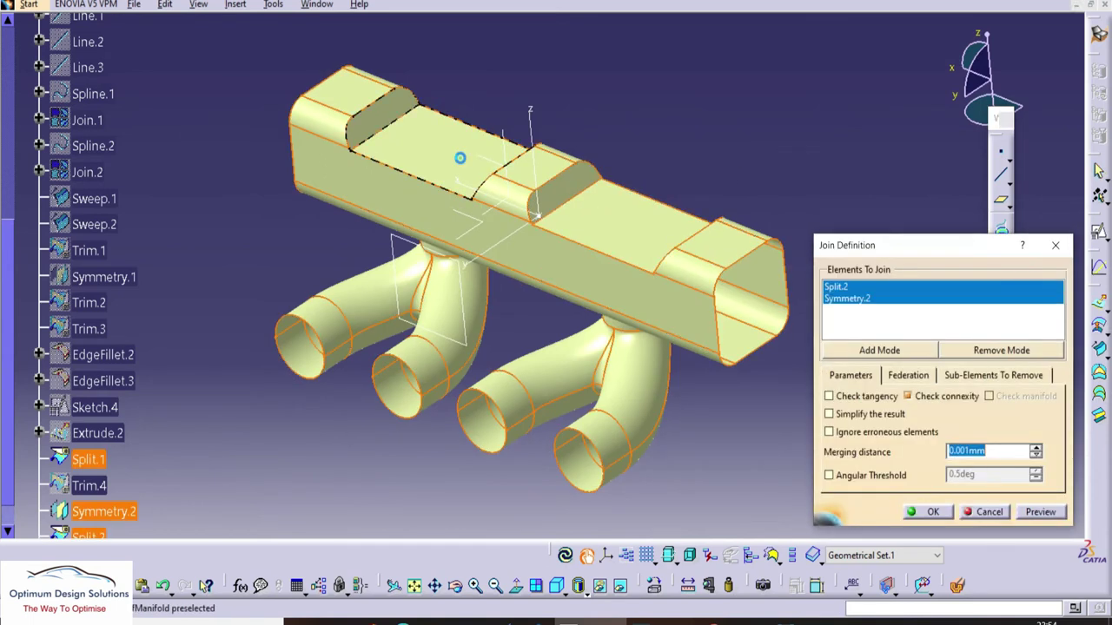
left_click(460, 159)
left_click(928, 511)
Step: Switch to PowerPoint and rotate the 3D reference manifold to examine the shape of its recesses
left_click(85, 402)
middle_click_drag(297, 317, 826, 160)
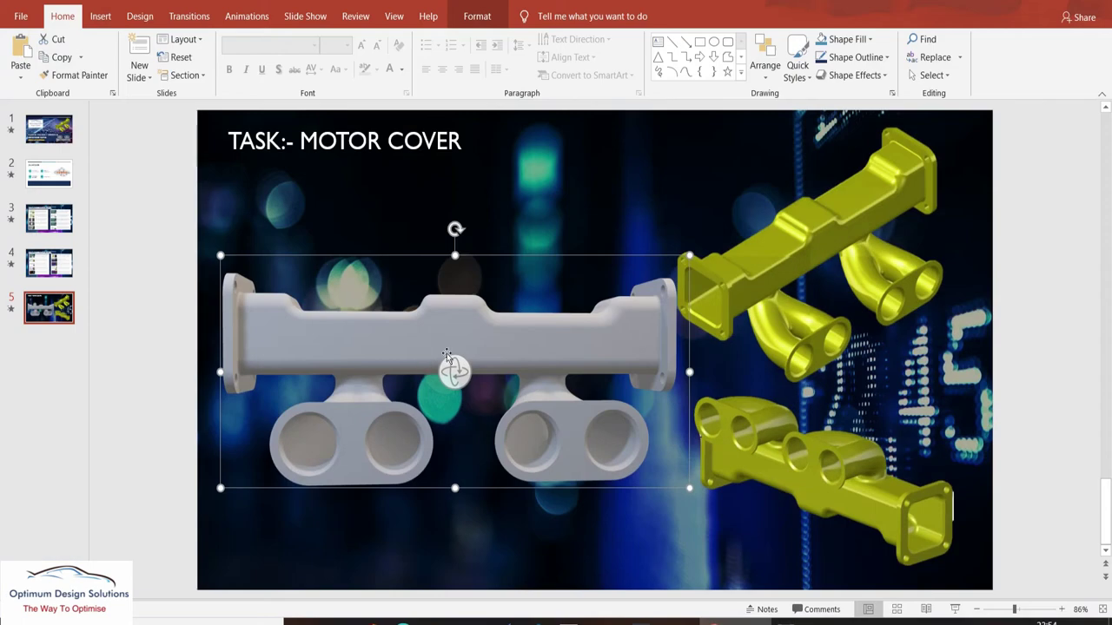
left_click_drag(452, 369, 498, 380)
left_click(359, 396)
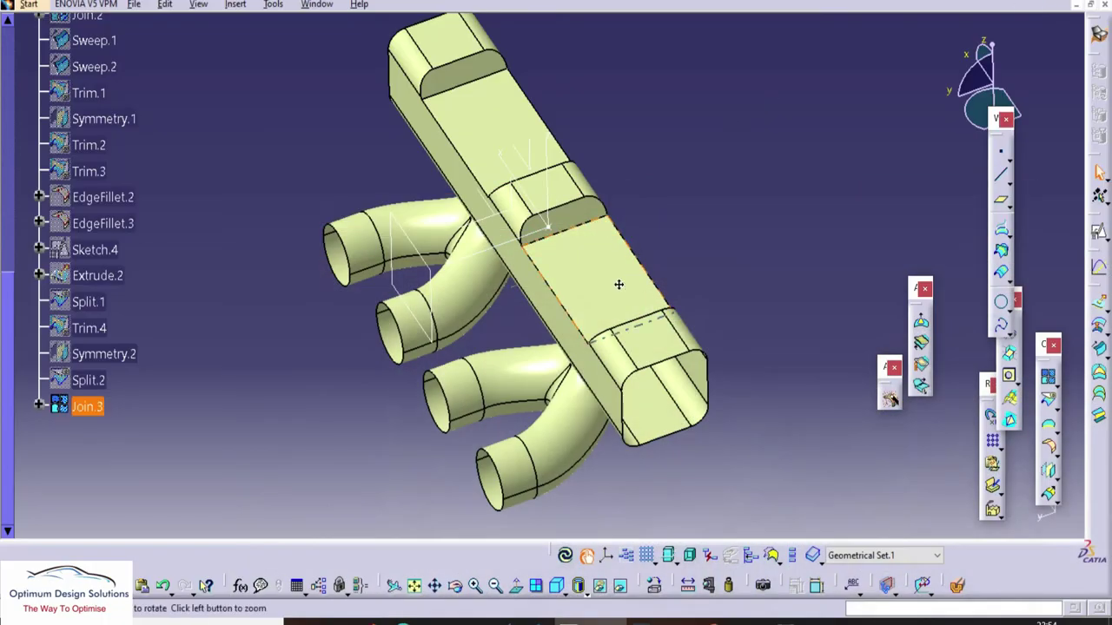
Step: Back in CATIA, fillet the four edges of Join.3 between the recess floors and their end walls with a 25 mm radius
middle_click_drag(620, 281, 834, 189)
middle_click_drag(743, 186, 735, 237)
left_click(1049, 447)
left_click(511, 166)
left_click(738, 80)
middle_click_drag(728, 96, 504, 260)
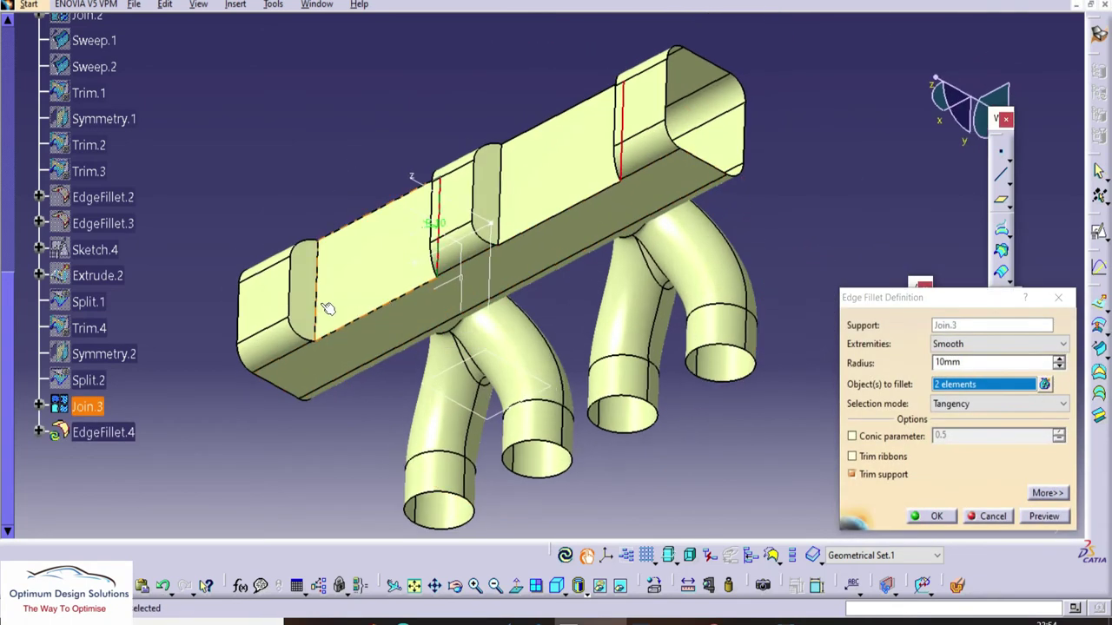
left_click(316, 306)
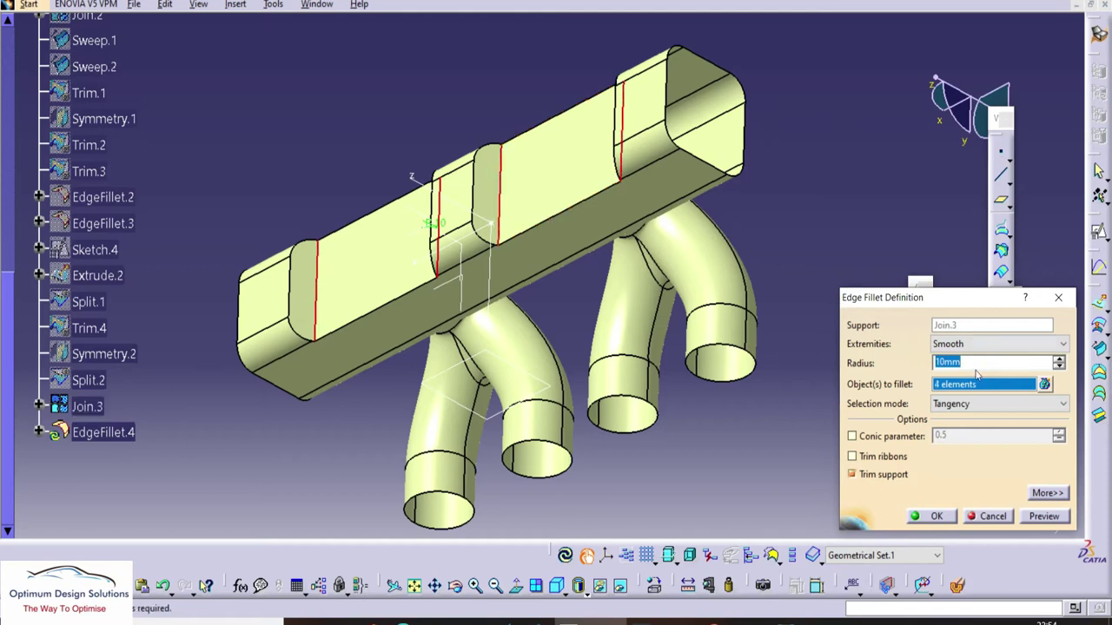
key("Return")
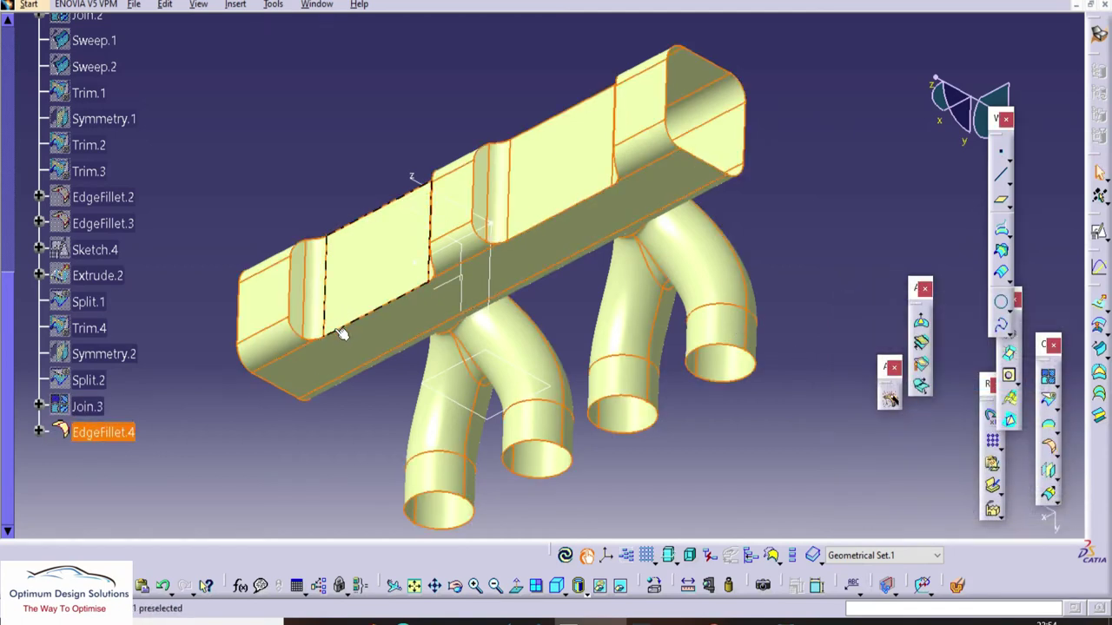
Step: Fillet the outer rim edges of both recesses on EdgeFillet.4 with a 10 mm radius
left_click(297, 331)
left_click(1049, 446)
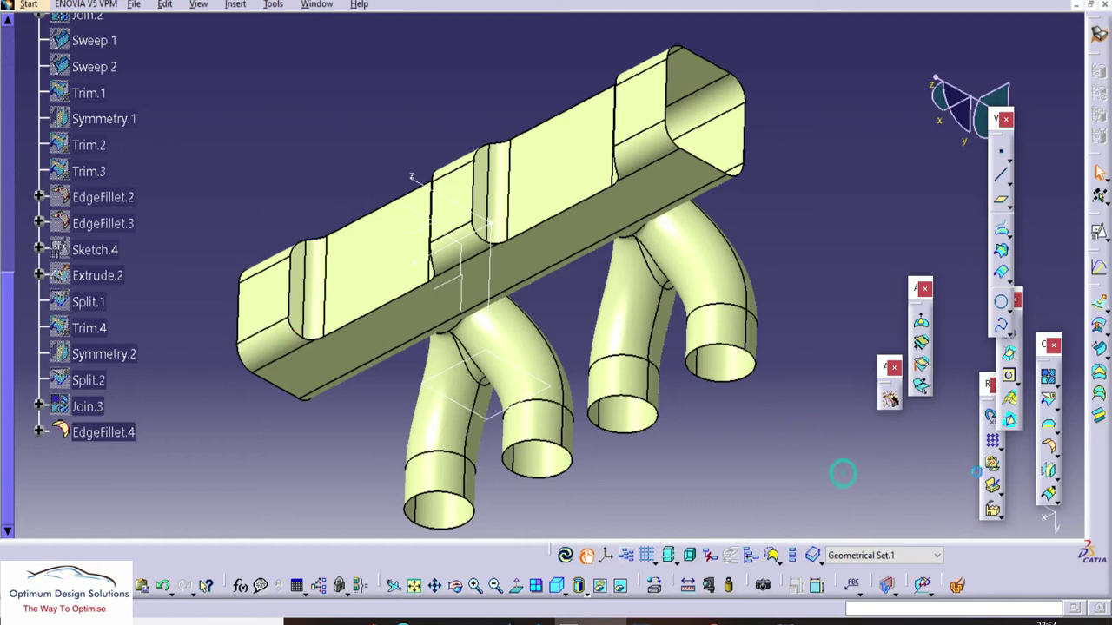
left_click(1056, 454)
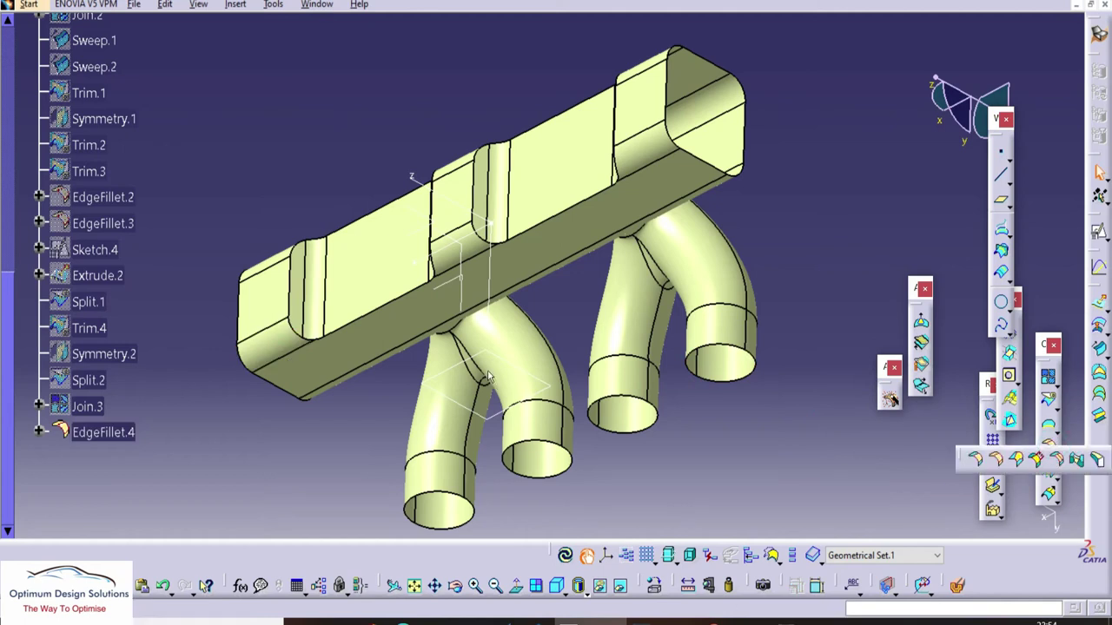
left_click(995, 460)
middle_click_drag(342, 323, 385, 262)
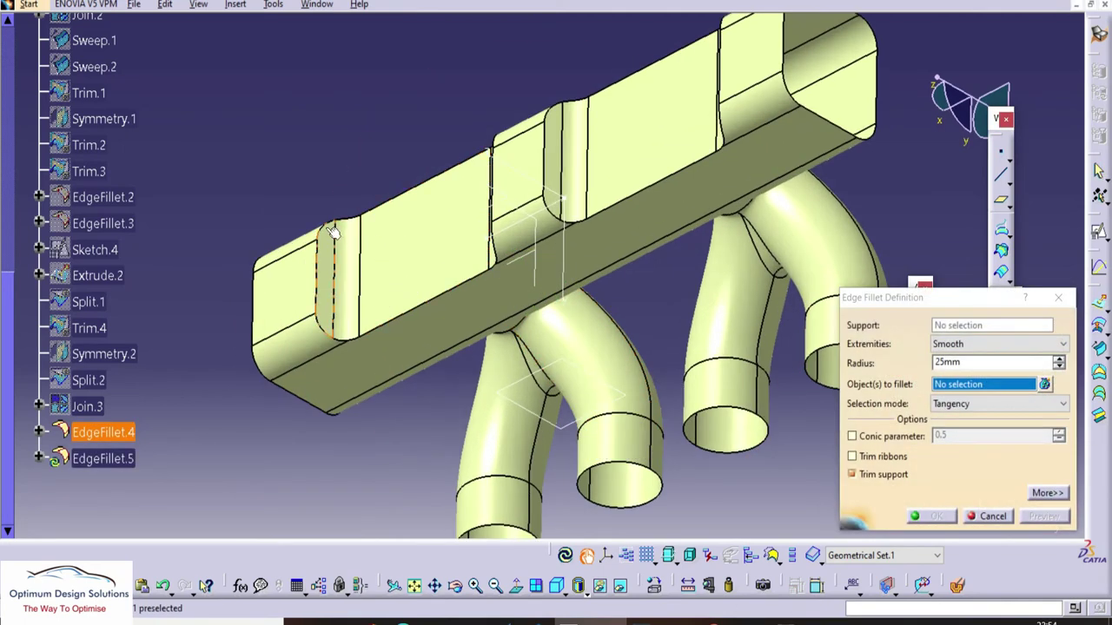
left_click(393, 209)
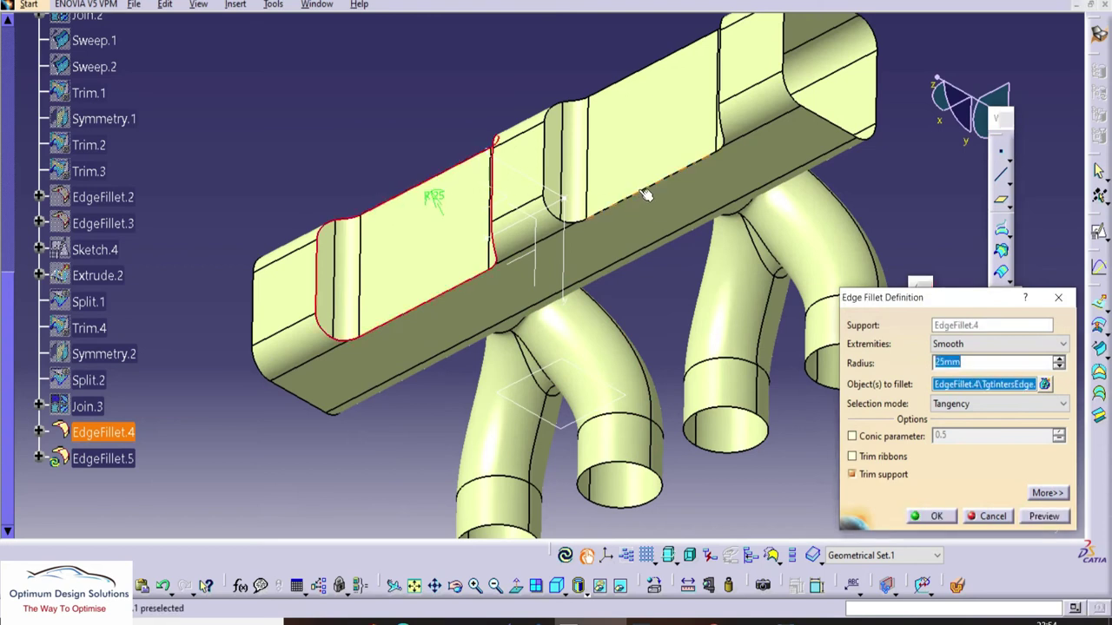
left_click(640, 187)
type("10")
key("Return")
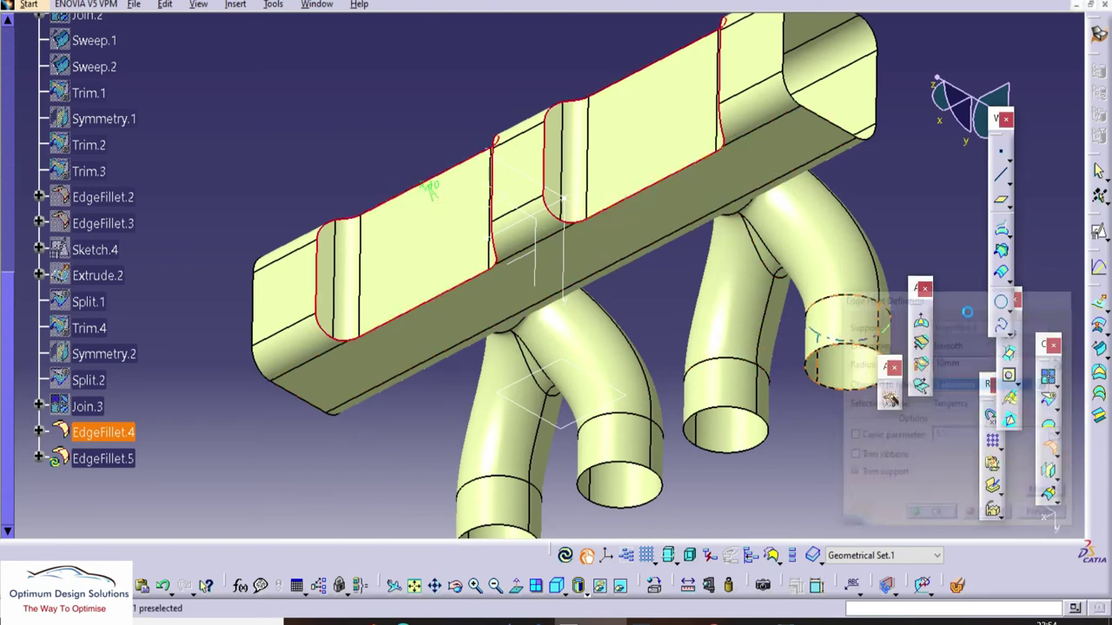
Step: Change the radius of the recess rim fillet to 15 mm
middle_click_drag(735, 304, 12, 106)
double_click(449, 197)
type("15")
key("Return")
Step: Switch to PowerPoint and rotate the 3D reference manifold to compare its recess fillets and end openings
middle_click_drag(561, 191, 649, 321)
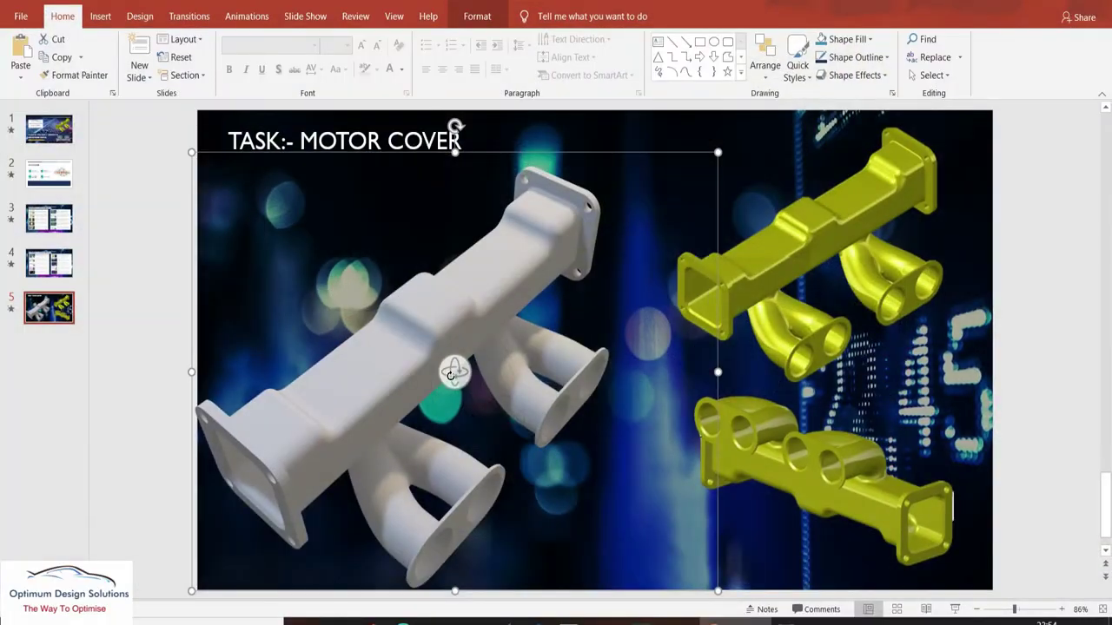
left_click_drag(452, 376, 421, 265)
left_click_drag(317, 268, 315, 269)
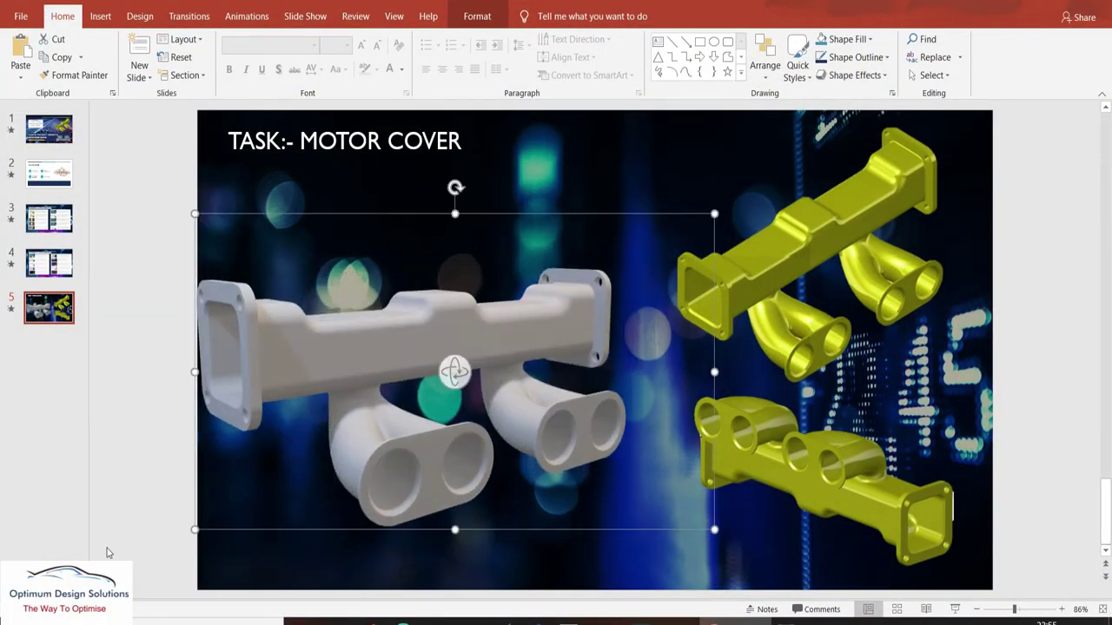
left_click(33, 451)
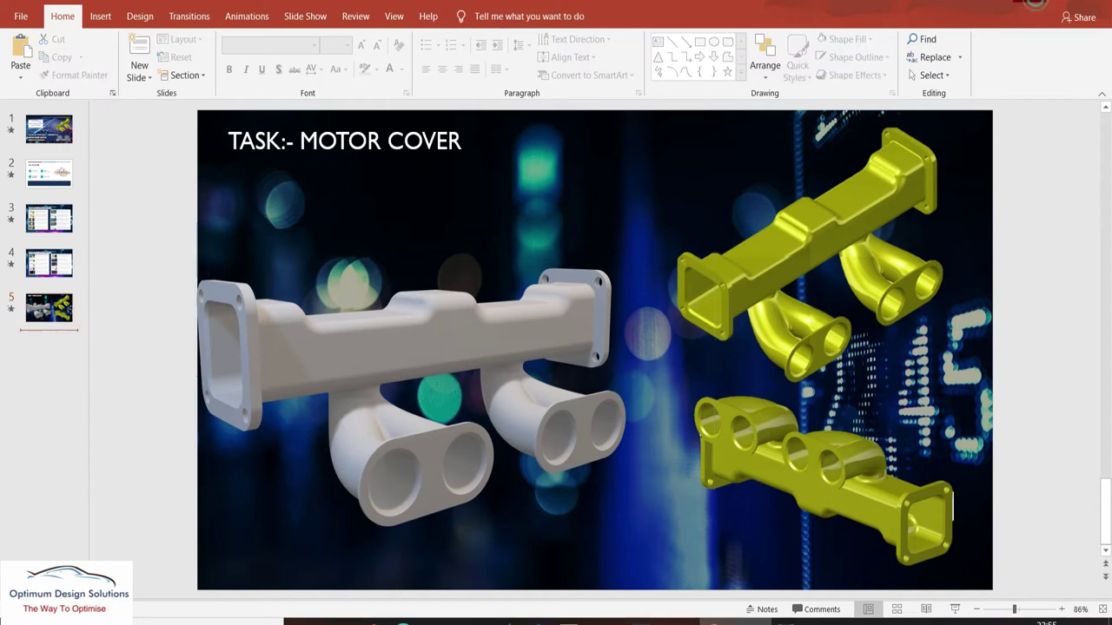
left_click(1034, 2)
Step: Close the open ends of all four branch pipes in CATIA with separate Fill surfaces
middle_click_drag(454, 128, 863, 205)
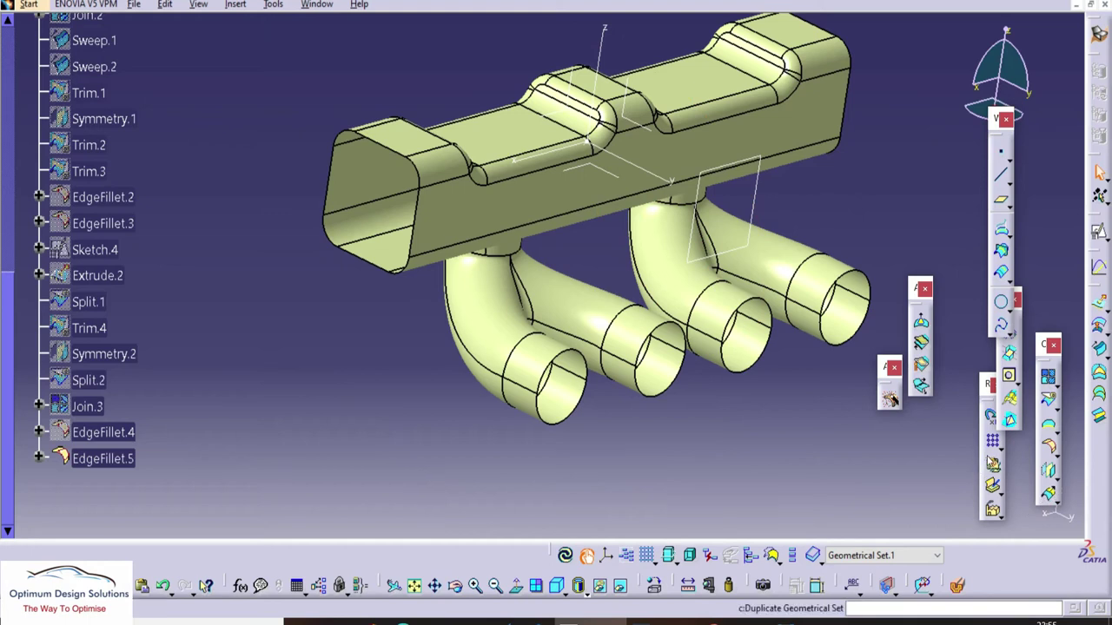
left_click(1099, 371)
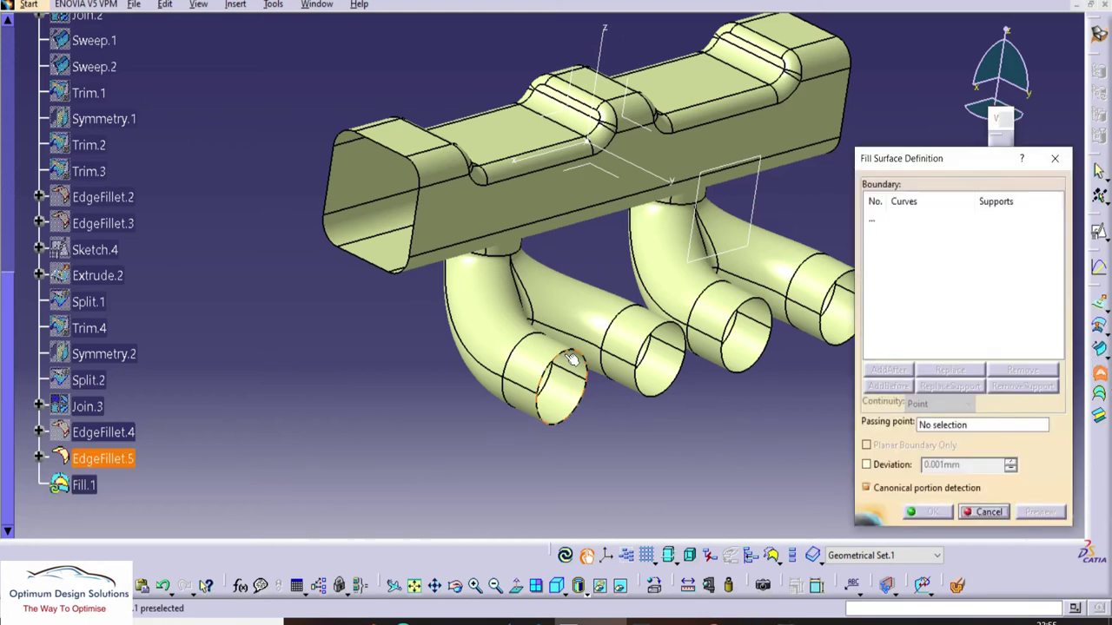
left_click(571, 351)
left_click(929, 512)
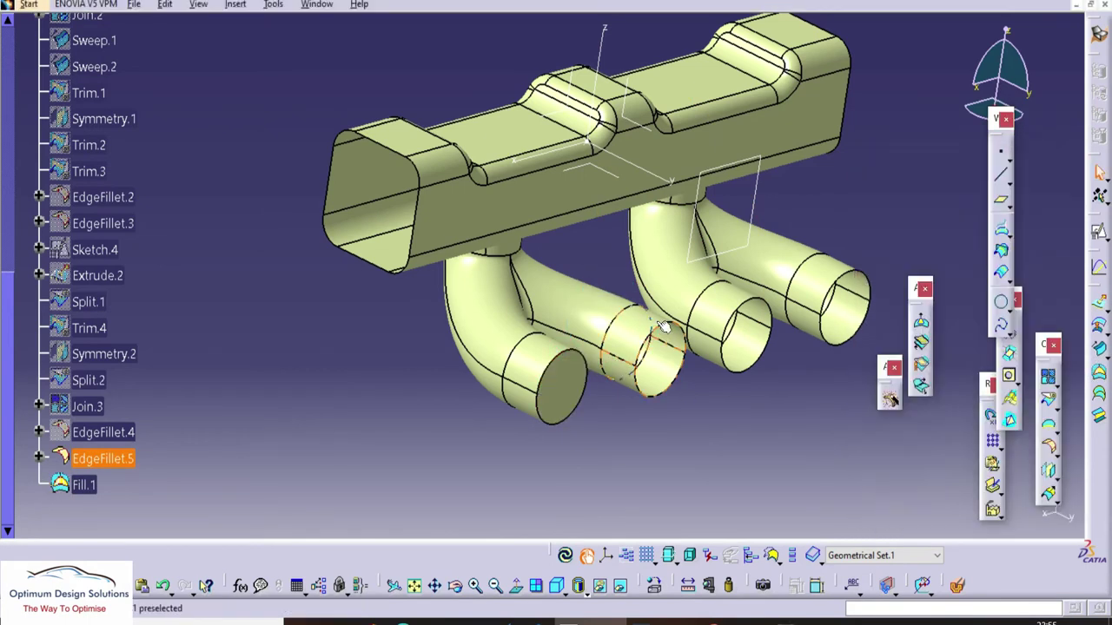
double_click(1099, 380)
left_click(929, 513)
left_click(771, 304)
left_click(931, 513)
left_click(846, 273)
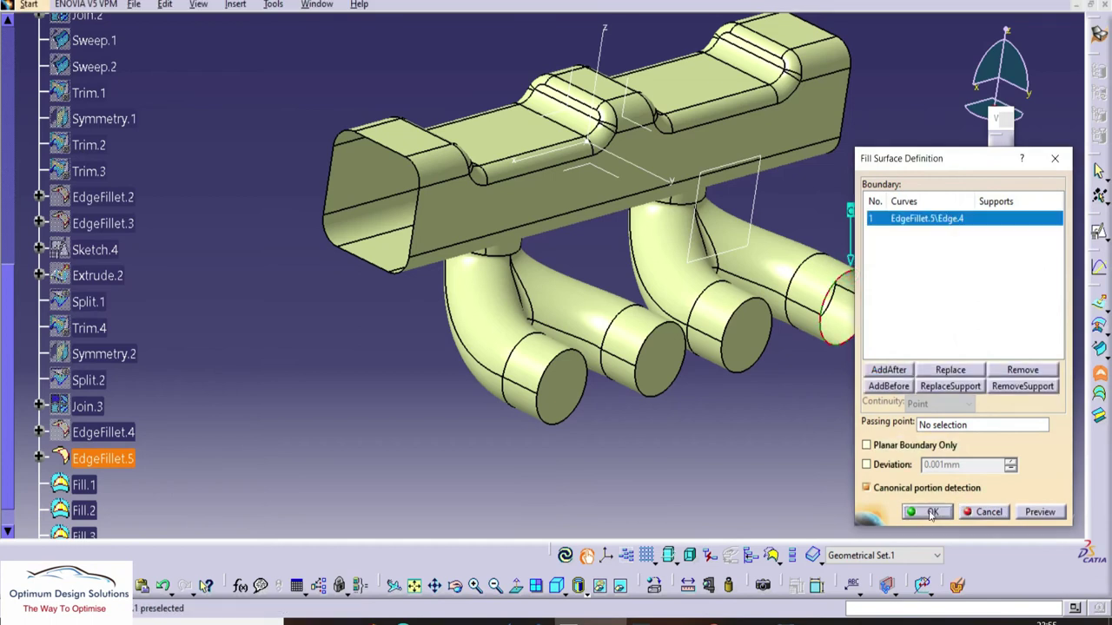
left_click(931, 514)
Step: Cap one open end of the square tube with a Fill surface bounded by its eight end edges, without support surfaces
left_click(377, 143)
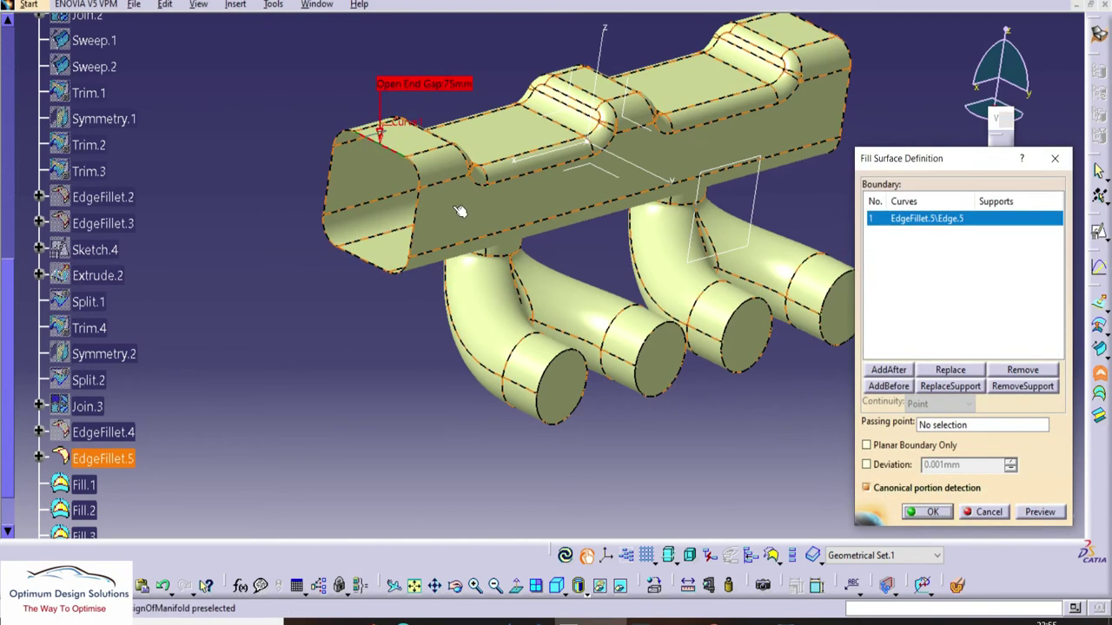
left_click(418, 171)
left_click(418, 208)
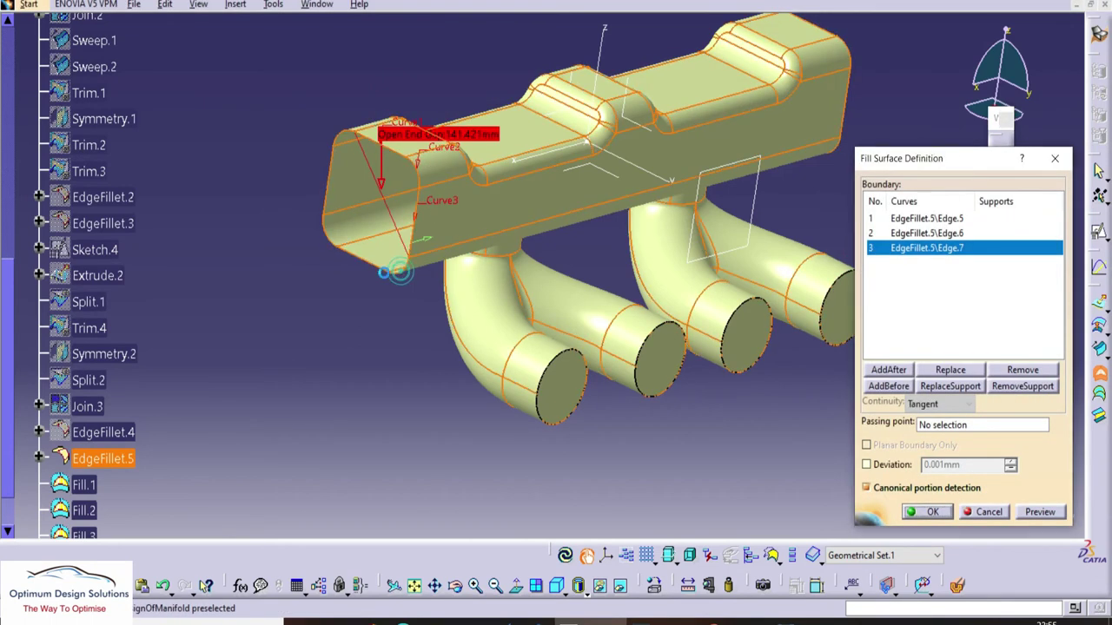
left_click(400, 272)
middle_click_drag(694, 356, 799, 300)
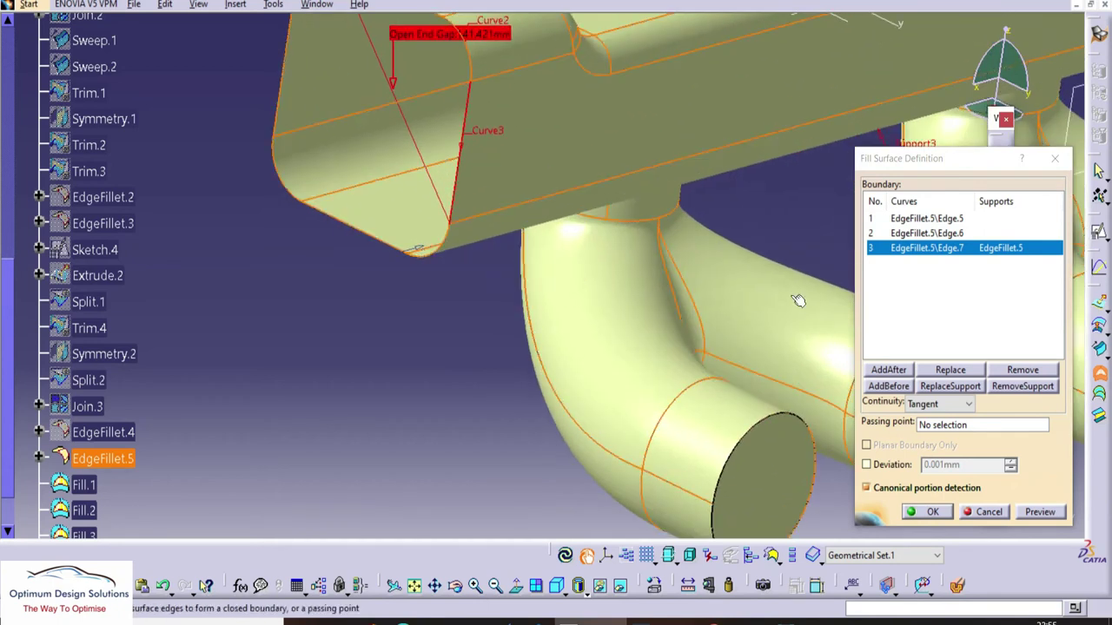
left_click(1015, 372)
left_click(458, 171)
left_click(439, 247)
left_click(390, 241)
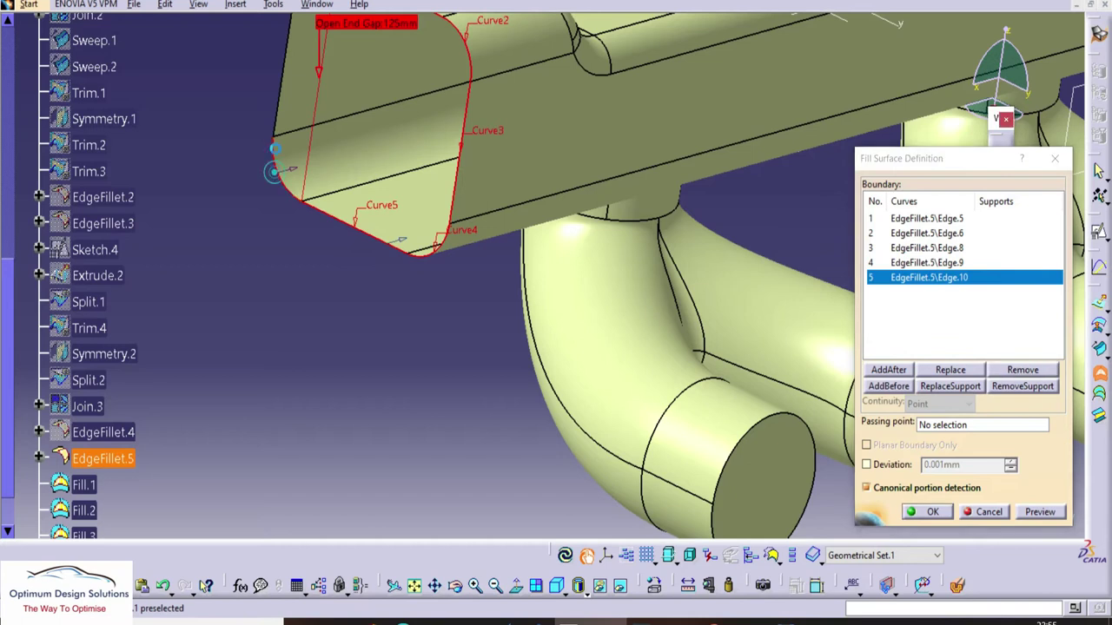
left_click(274, 172)
left_click(281, 107)
middle_click_drag(291, 87, 328, 257)
left_click(335, 146)
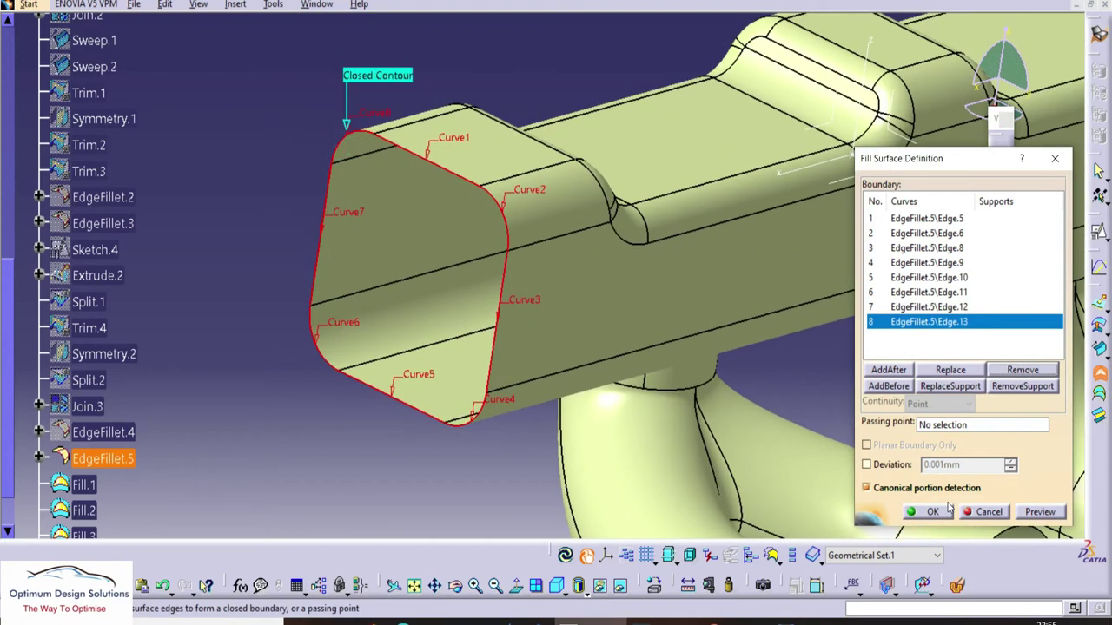
left_click(944, 511)
Step: Cap the opposite open end of the square tube with a Fill surface bounded by its eight end edges
left_click(1100, 373)
middle_click_drag(434, 252, 514, 188)
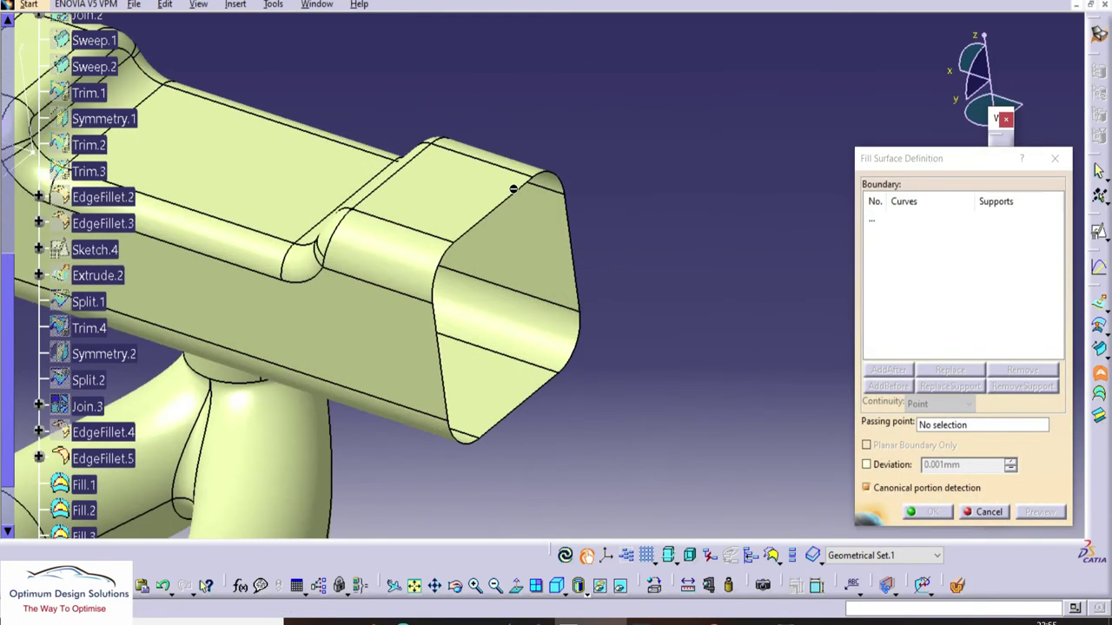
left_click(513, 189)
left_click(569, 208)
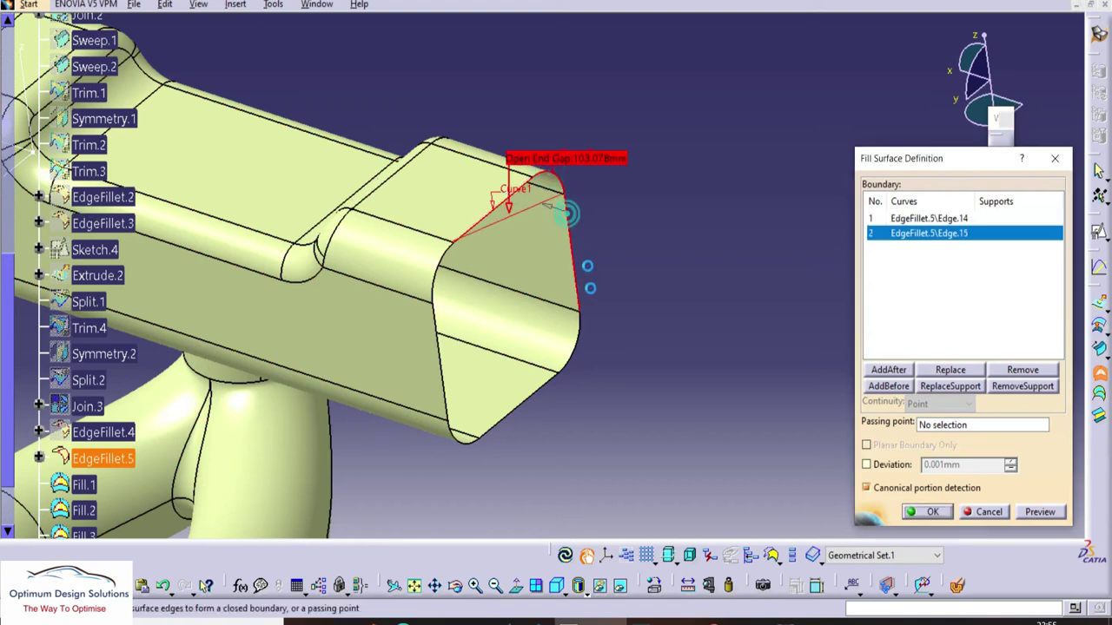
left_click(578, 337)
left_click(539, 389)
left_click(466, 443)
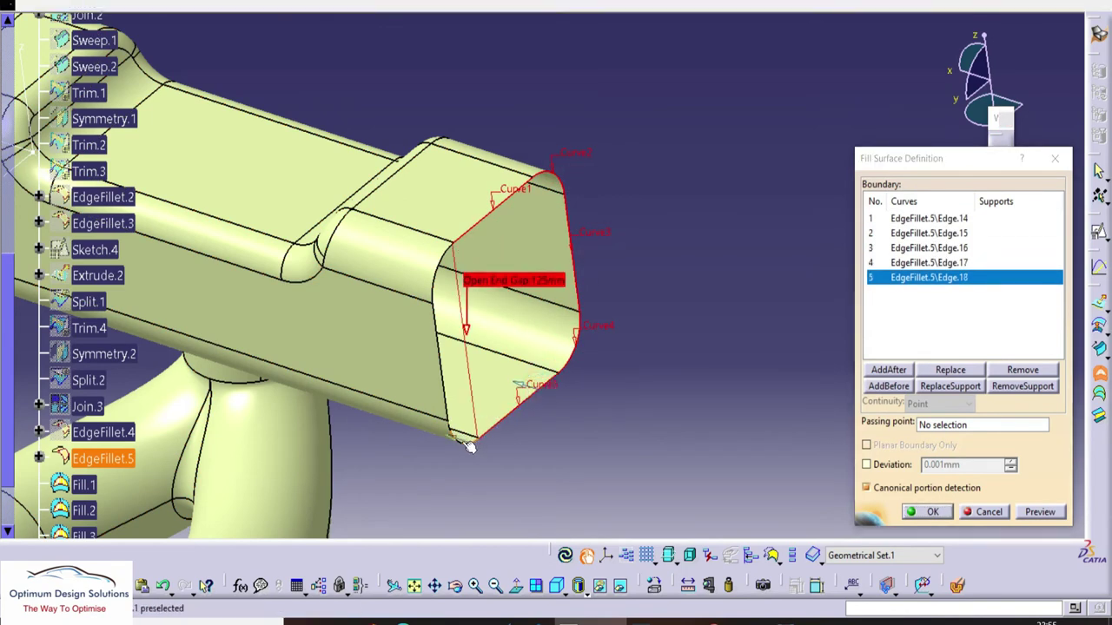
left_click(442, 377)
left_click(436, 274)
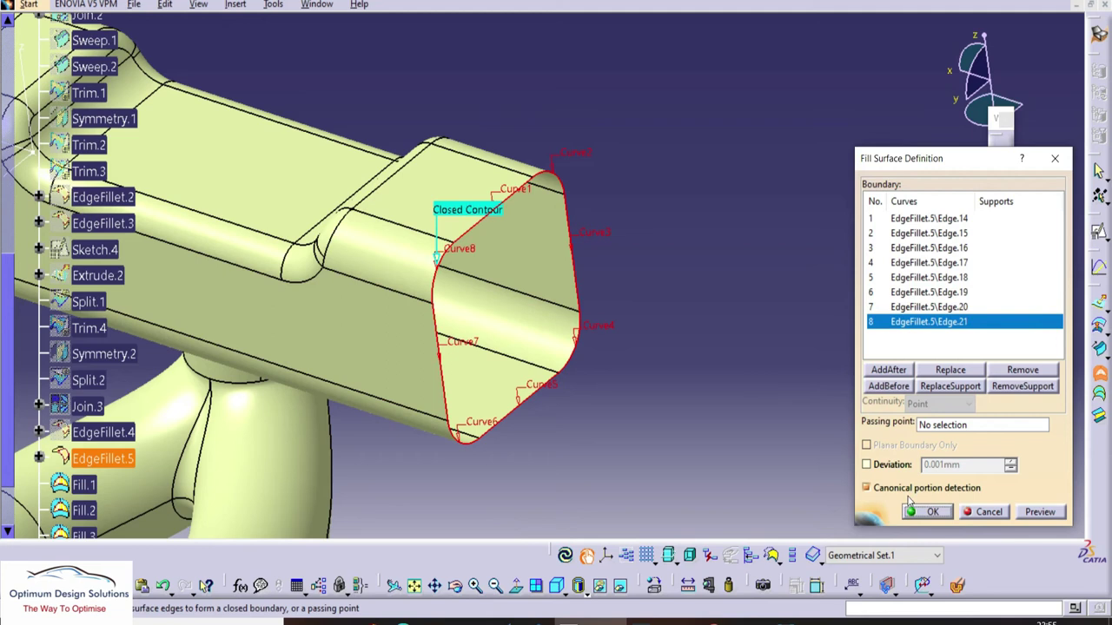
left_click(926, 513)
middle_click_drag(657, 229, 790, 291)
left_click(1058, 160)
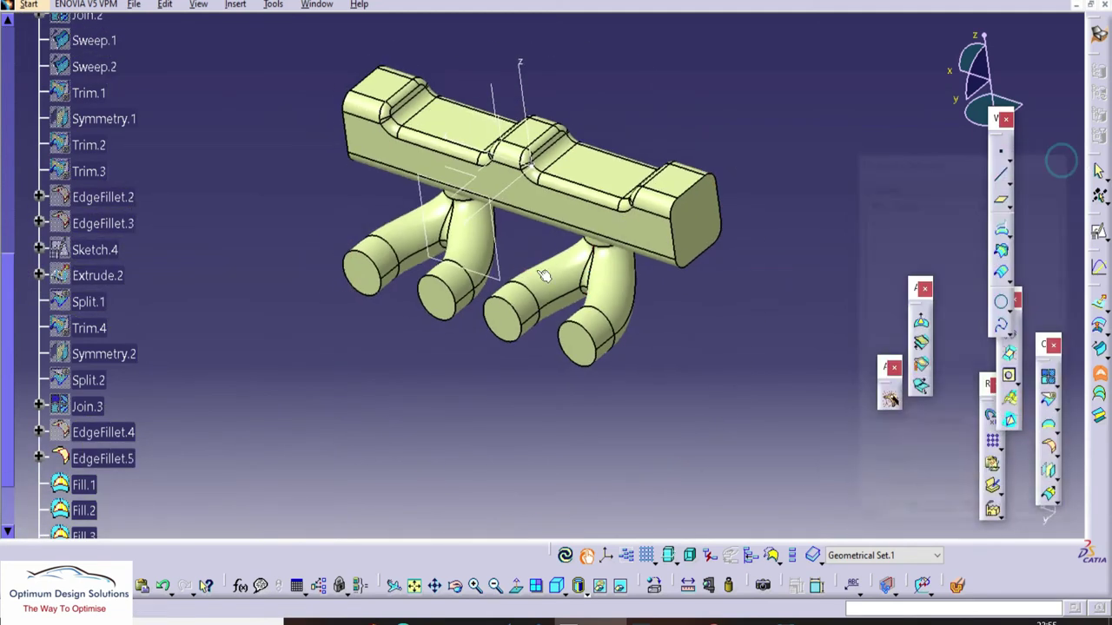
Step: Join EdgeFillet.5 with the end caps Fill.1 through Fill.6 into one closed surface
middle_click_drag(543, 276, 500, 291)
scroll(130, 346, "down", 2)
left_click(106, 353)
left_click(85, 511, "shift")
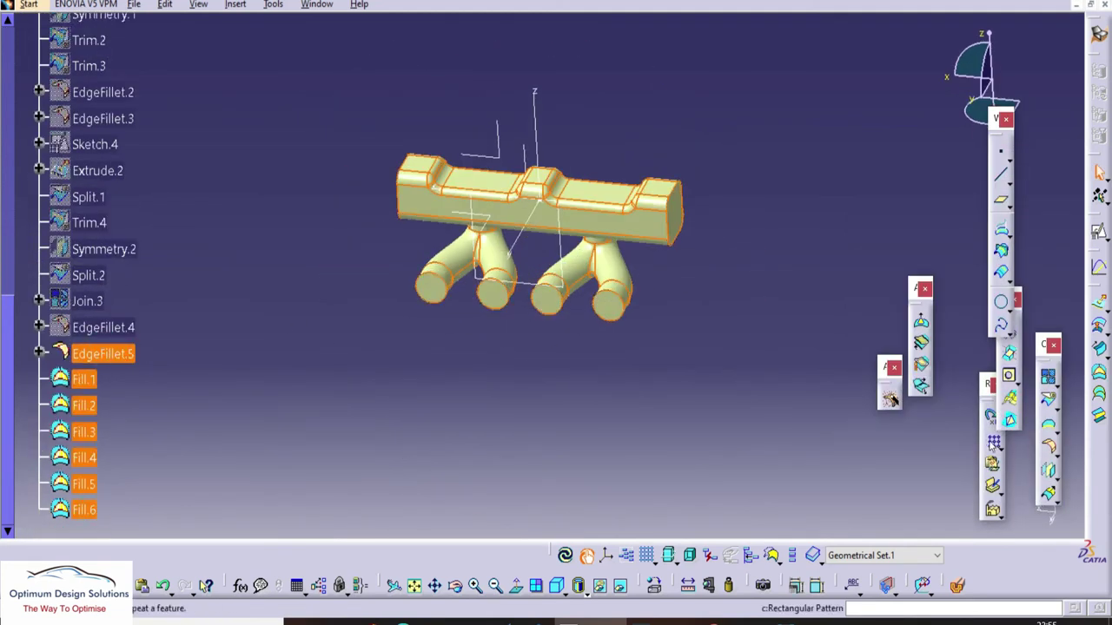
left_click(1043, 383)
left_click(932, 513)
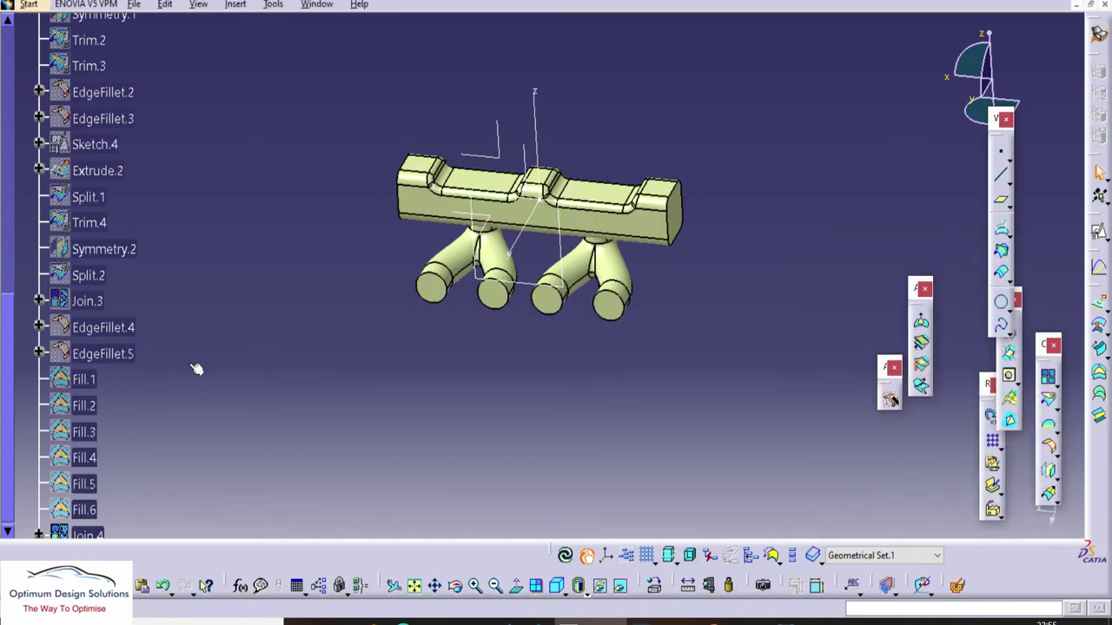
Step: Rename Geometrical Set.1 as manifold
scroll(104, 351, "up", 3)
scroll(41, 173, "up", 3)
left_click(23, 95)
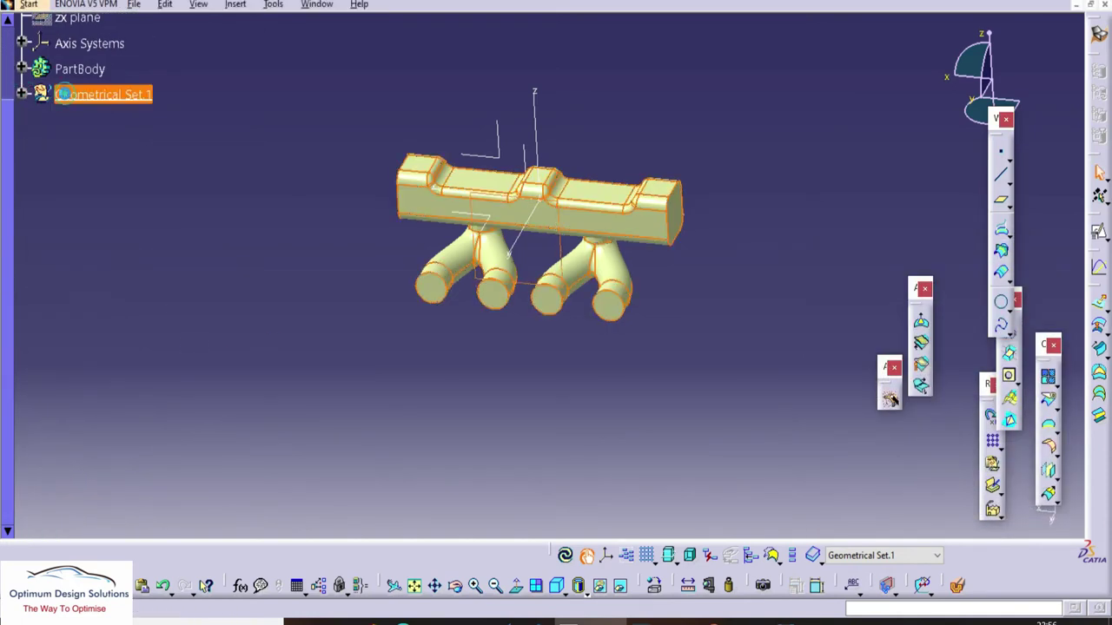
right_click(65, 94)
left_click(103, 161)
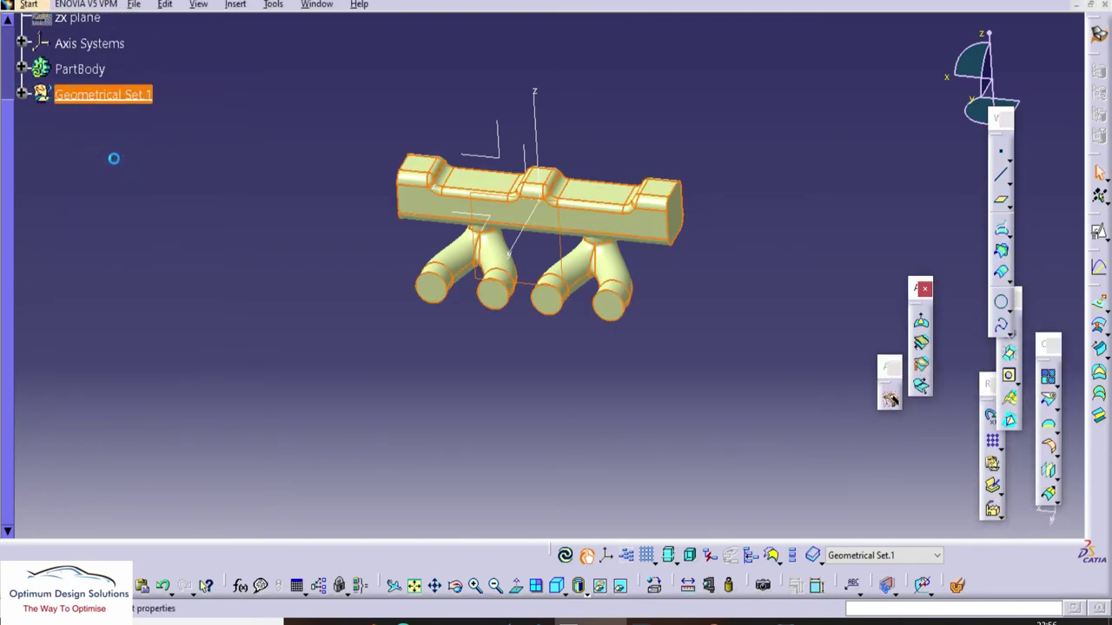
left_click(760, 154)
left_click(728, 153)
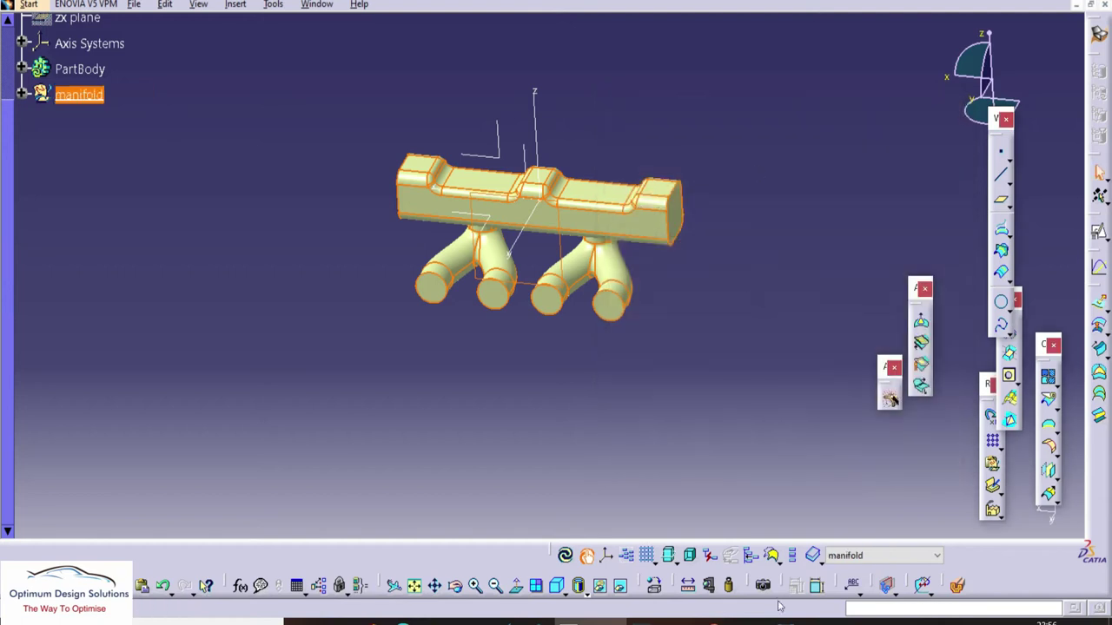
Step: Insert a new body and rename it Manifold _solid
left_click(235, 4)
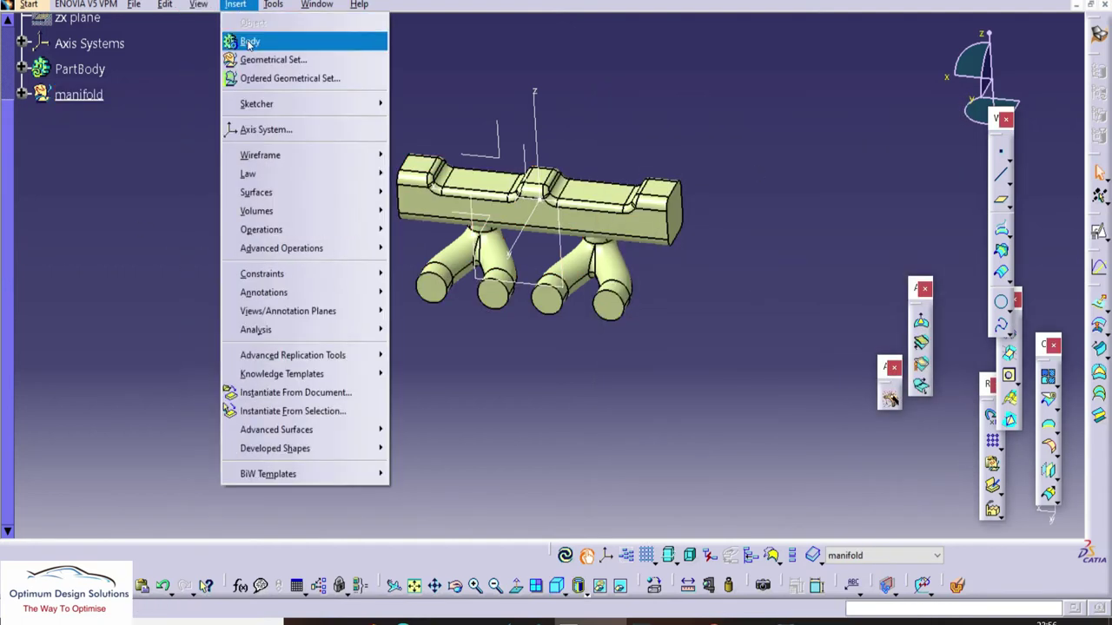
left_click(249, 37)
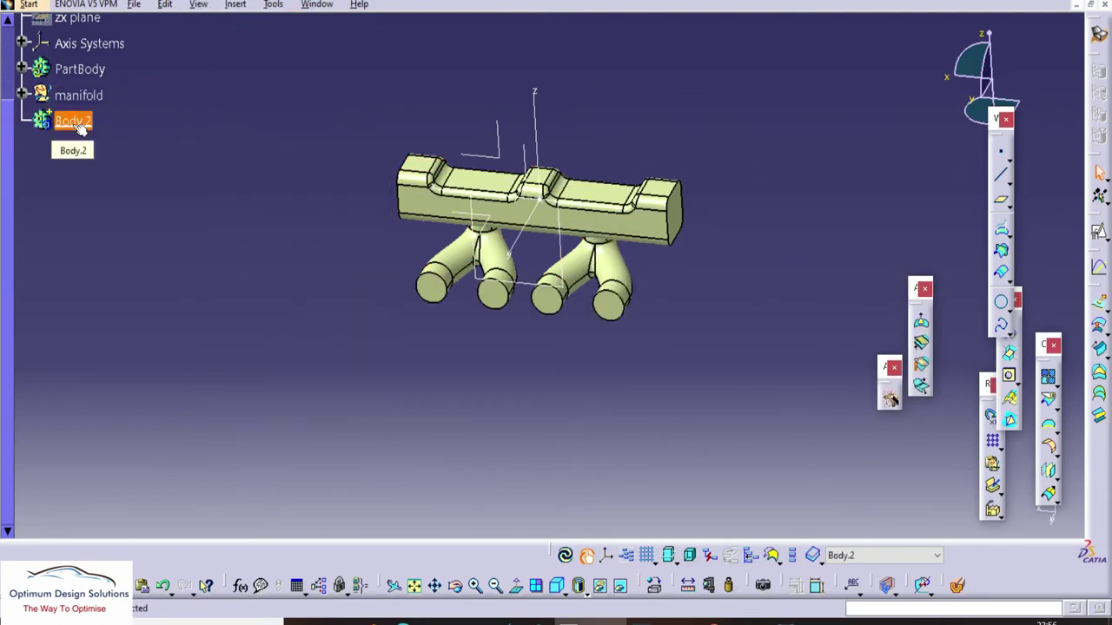
right_click(80, 126)
left_click(113, 196)
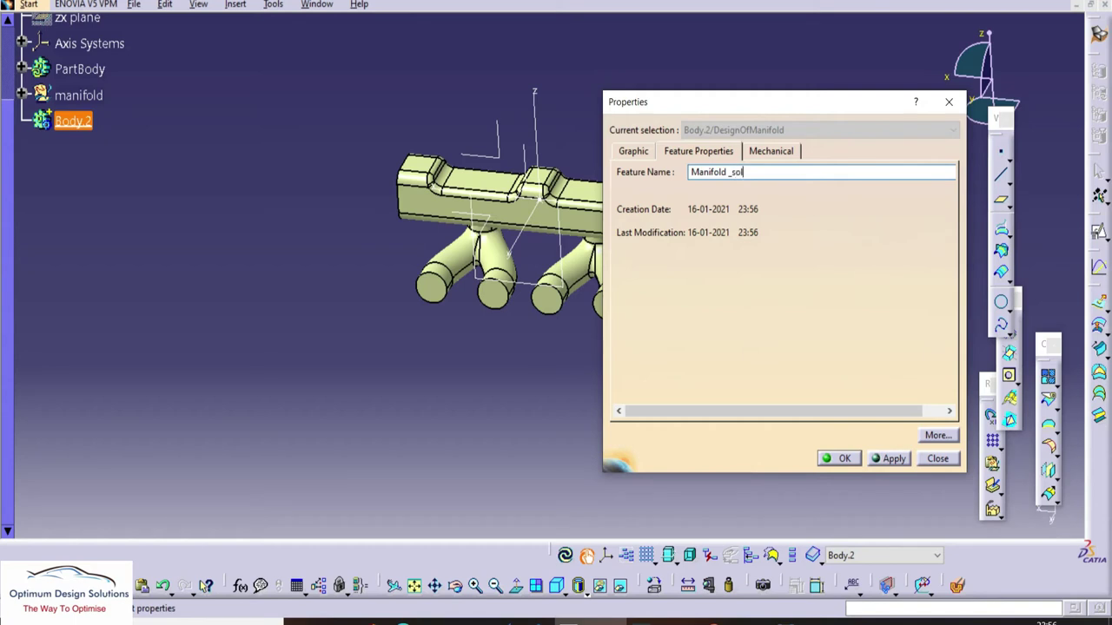
mouse_move(196, 216)
middle_mouse_down()
mouse_move(217, 218)
mouse_move(198, 196)
mouse_move(188, 225)
middle_mouse_up()
scroll(189, 225, "up", 3)
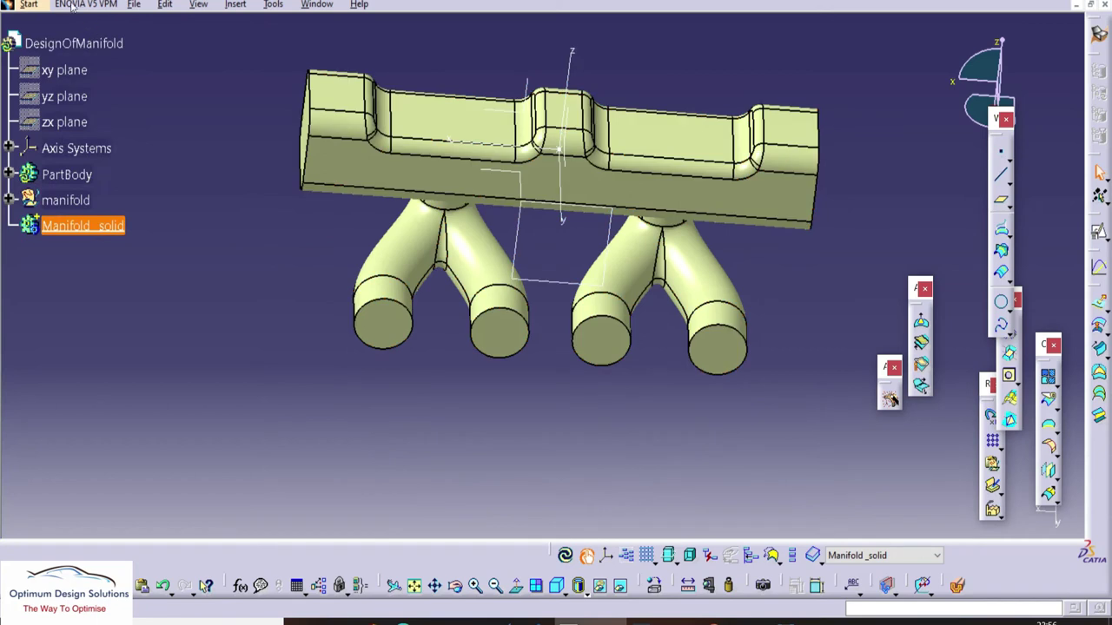
Step: Switch to the Part Design workbench and define Manifold _solid as the in-work object
left_click(29, 4)
mouse_move(87, 40)
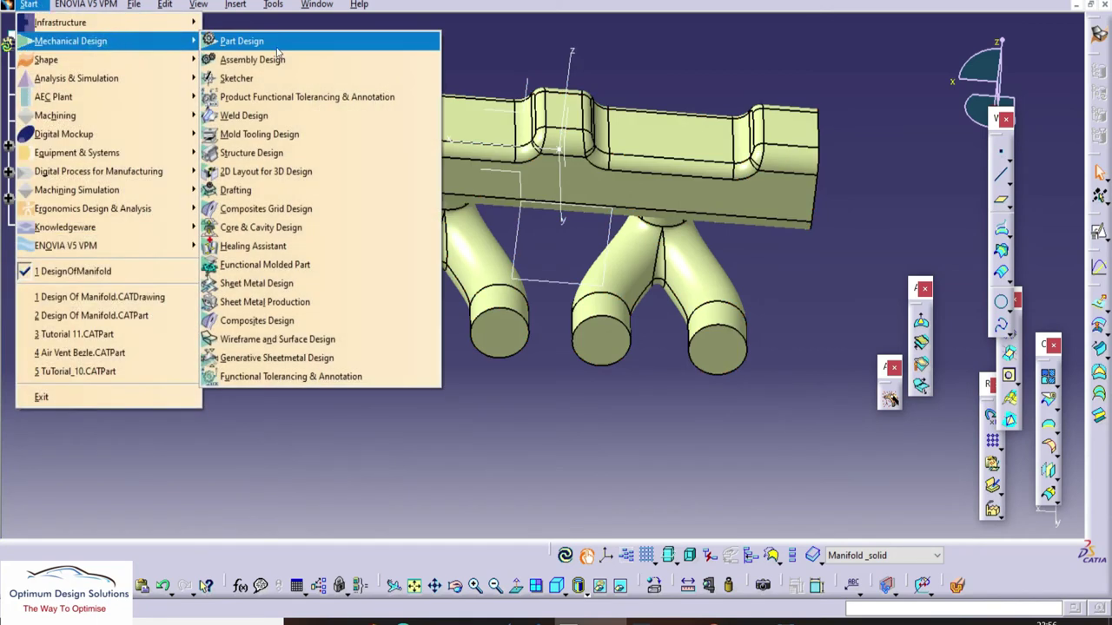
left_click(241, 37)
middle_click_drag(306, 301, 222, 240)
right_click(114, 259)
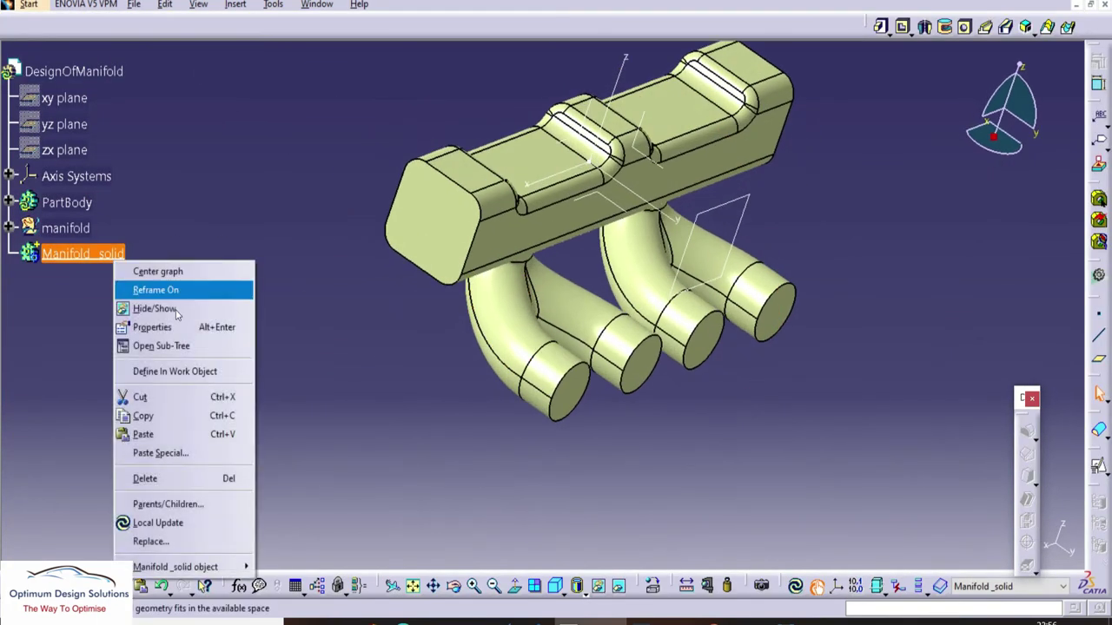
left_click(183, 377)
middle_click_drag(335, 292, 223, 308)
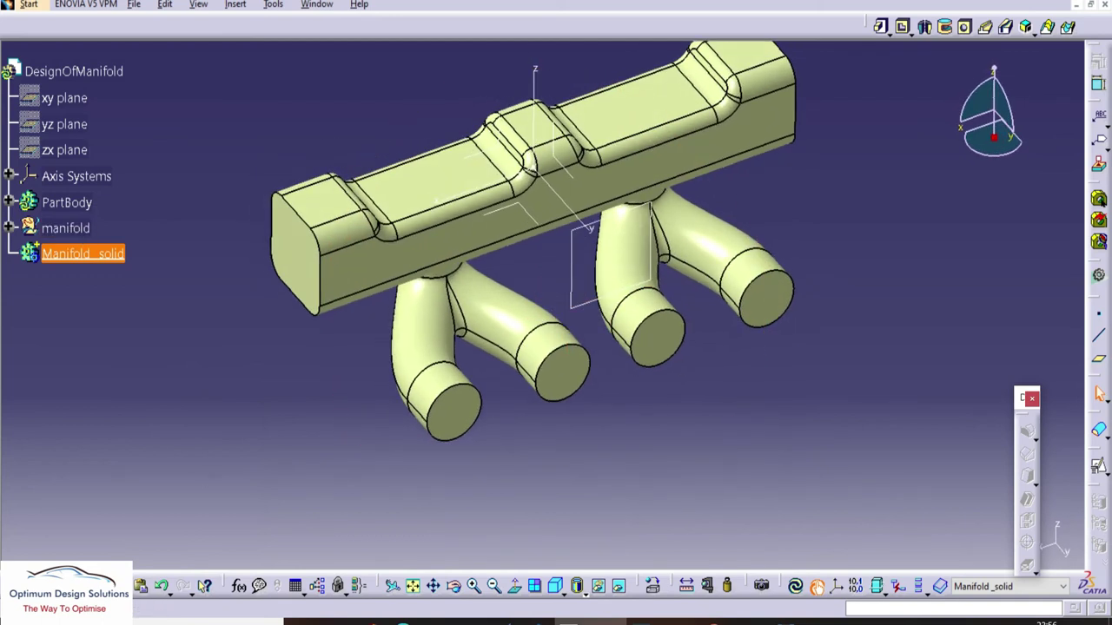
Step: Turn the joined manifold surface into a solid with Close Surface and hide the manifold geometrical set
left_click(1101, 436)
left_click(367, 264)
left_click(1007, 550)
right_click(85, 231)
left_click(124, 276)
Step: Fillet the edges where the two branch pipe necks meet the square tube with a 5 mm radius
middle_click_drag(442, 331, 553, 325)
middle_click_drag(513, 285, 610, 248)
middle_click_drag(543, 327, 477, 236)
left_click(478, 222)
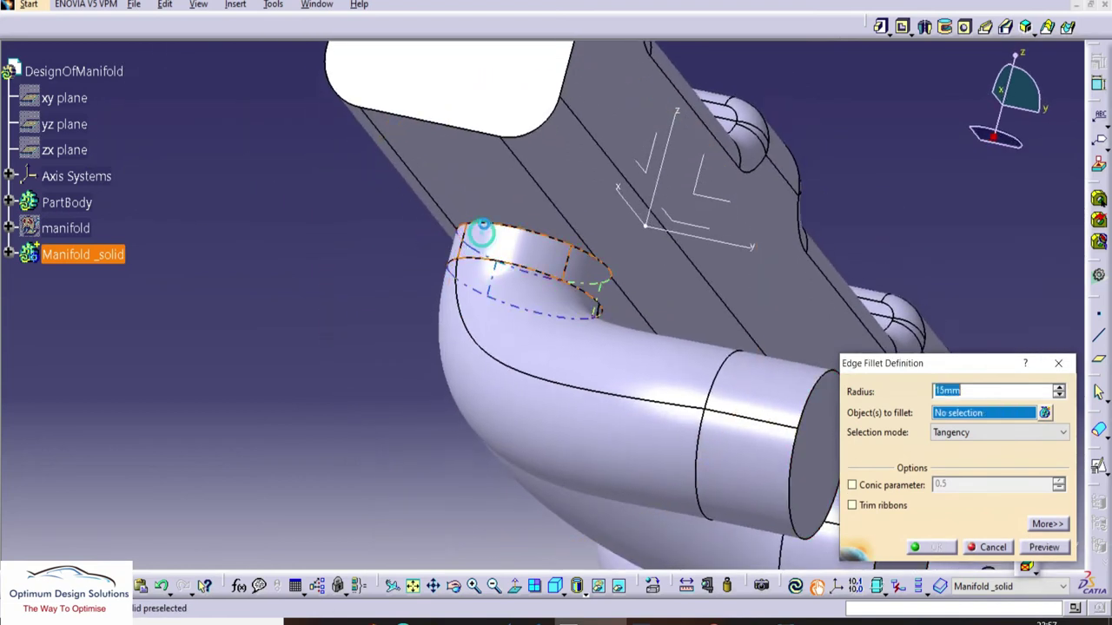
middle_click_drag(485, 257, 614, 254)
left_click(413, 322)
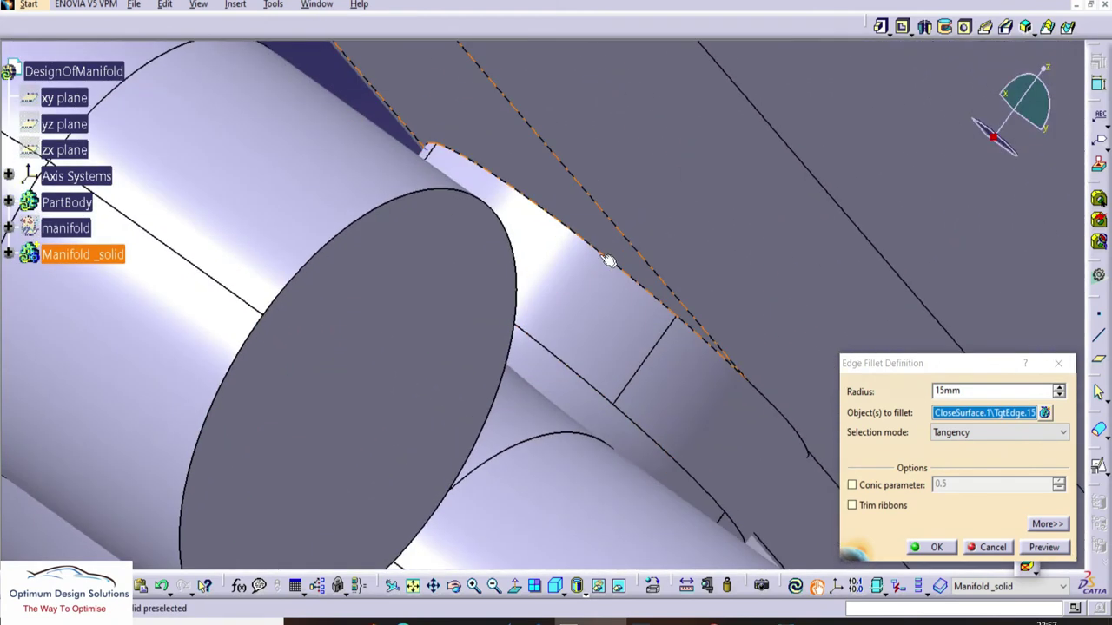
left_click(606, 257)
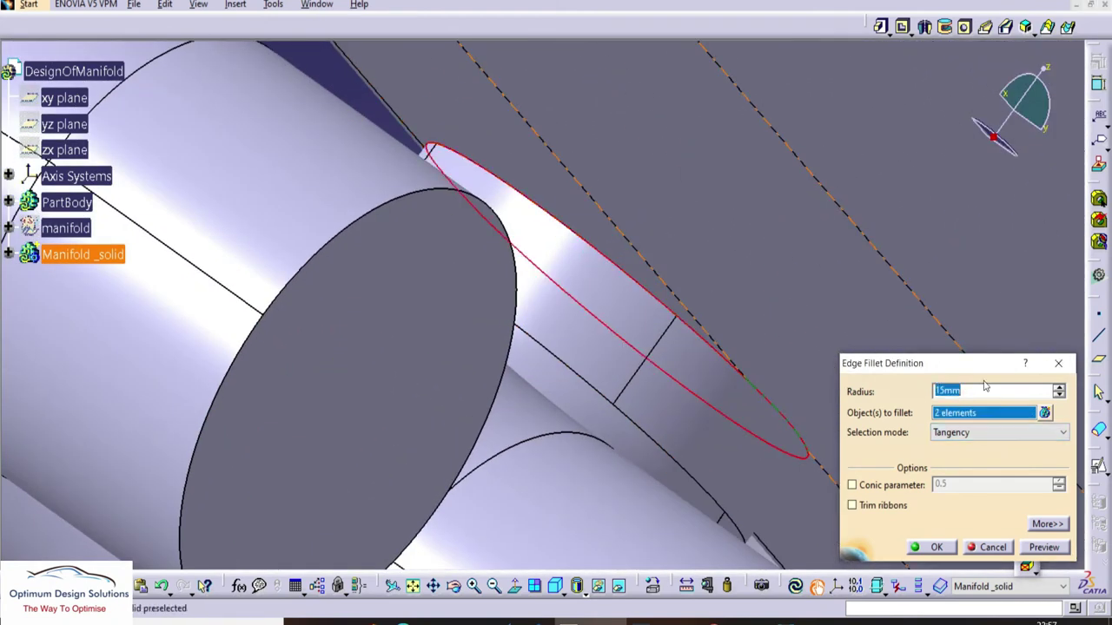
key("Return")
middle_click_drag(526, 177, 407, 258)
double_click(396, 246)
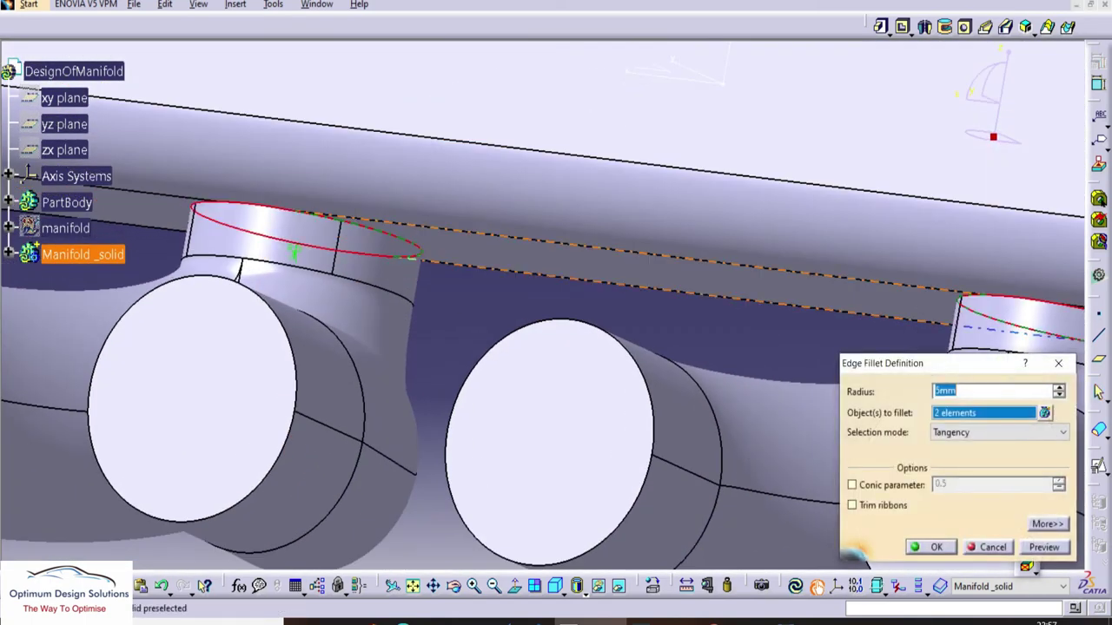
key("Return")
middle_click_drag(298, 249, 486, 336)
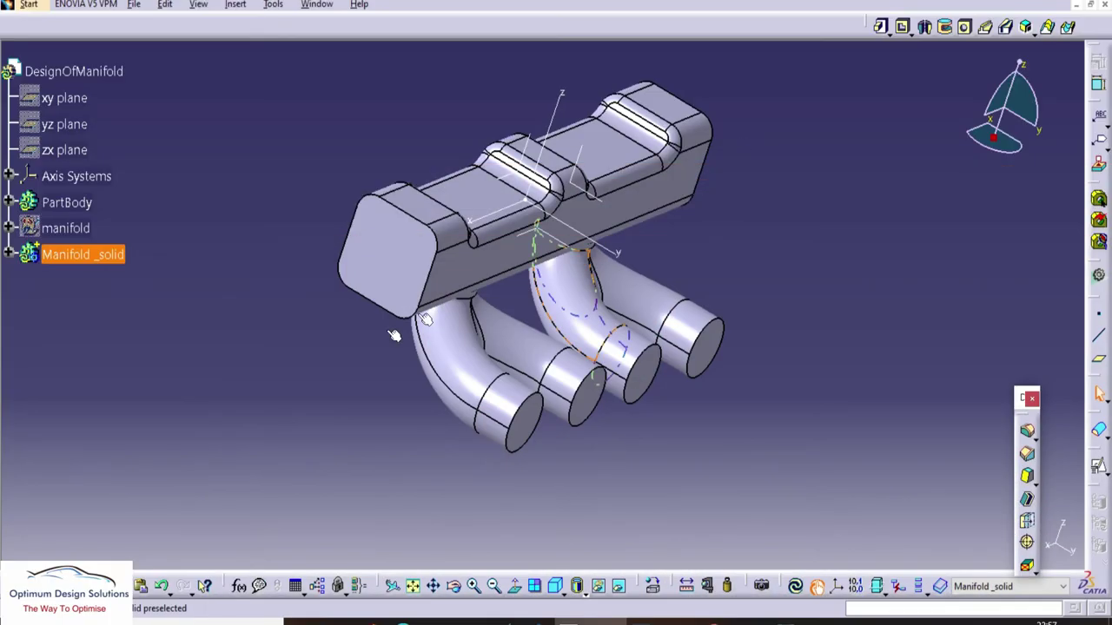
mouse_move(397, 330)
middle_mouse_down()
mouse_move(388, 432)
mouse_move(815, 333)
mouse_move(829, 316)
mouse_move(878, 317)
middle_mouse_up()
left_click(1099, 467)
left_click(501, 290)
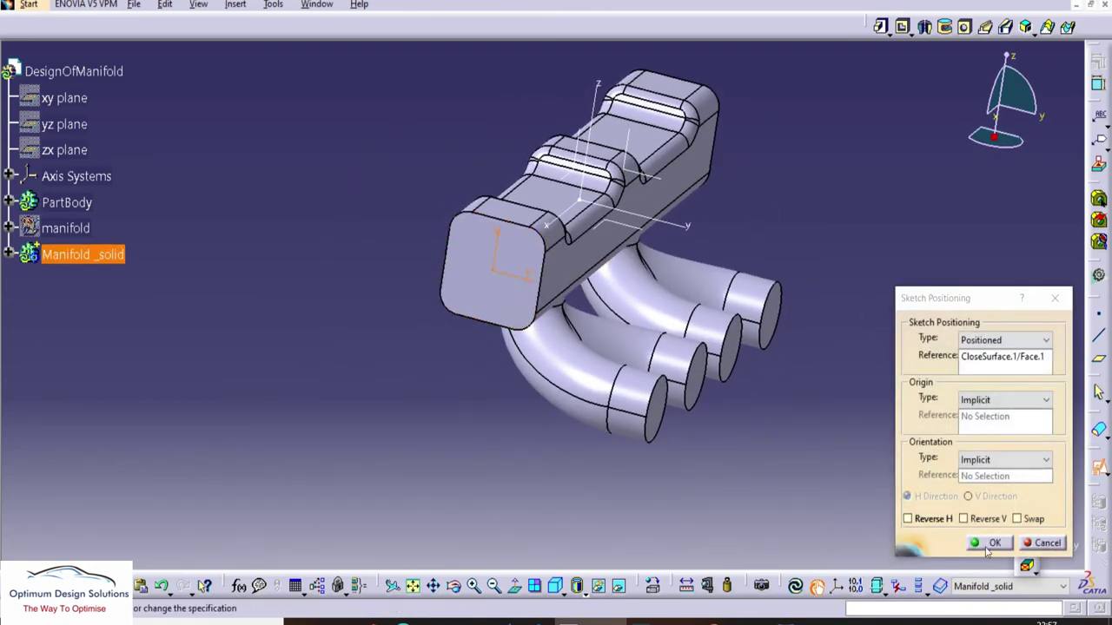
left_click(1042, 544)
Step: Shell the manifold solid to 2.5 mm inside thickness, removing both square tube end faces and the four branch pipe end faces
mouse_move(725, 332)
middle_mouse_down()
mouse_move(583, 323)
mouse_move(603, 293)
mouse_move(641, 297)
middle_mouse_up()
right_click(118, 254)
left_click(186, 513)
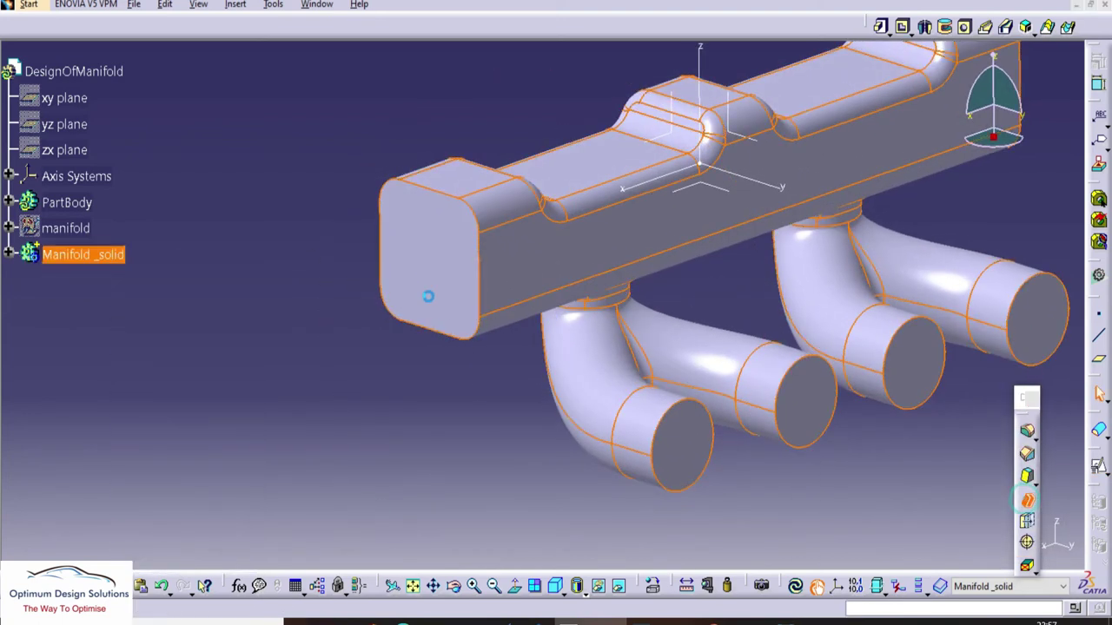
left_click(432, 287)
left_click(678, 438)
left_click(802, 399)
left_click(921, 358)
left_click(1024, 318)
middle_click_drag(878, 287, 774, 268)
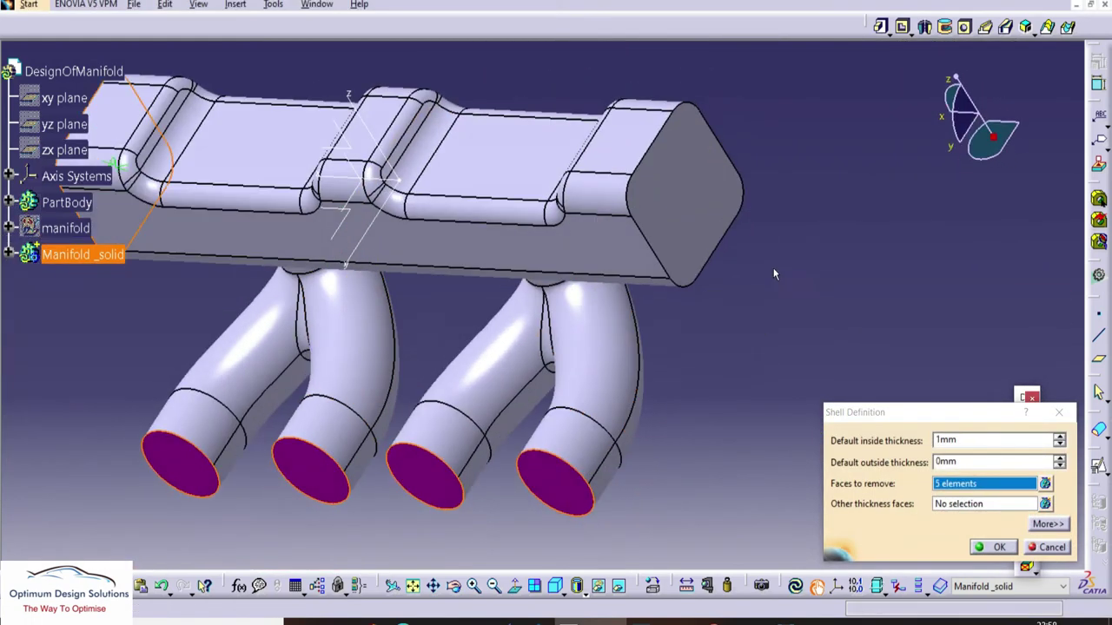
left_click(700, 201)
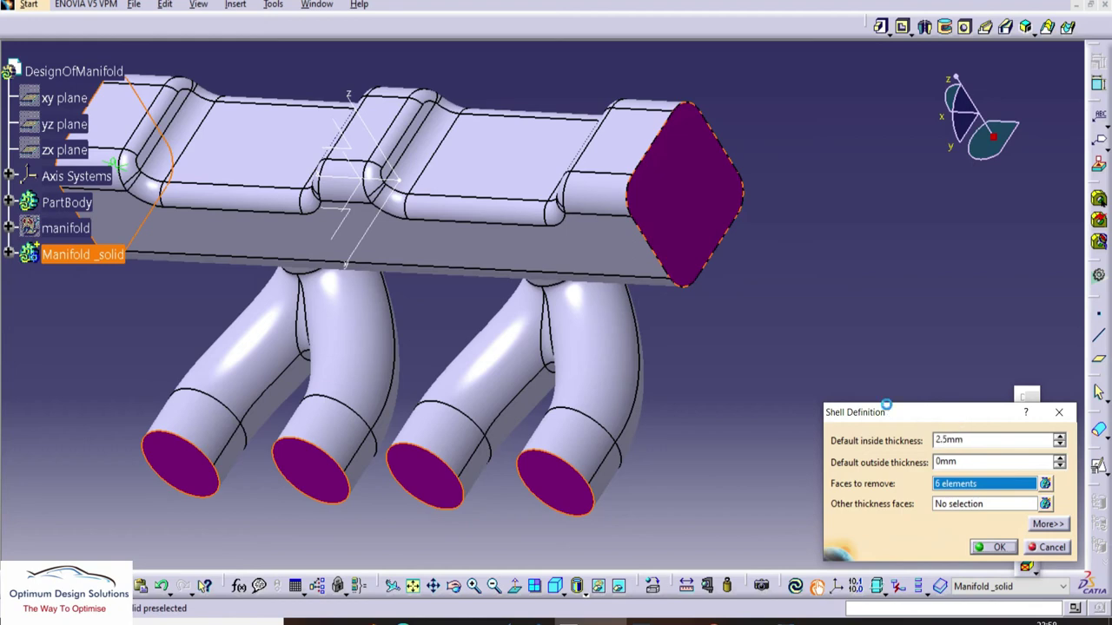
left_click(853, 328)
middle_click_drag(686, 375, 612, 282)
left_click(893, 299)
middle_click_drag(930, 321, 933, 255)
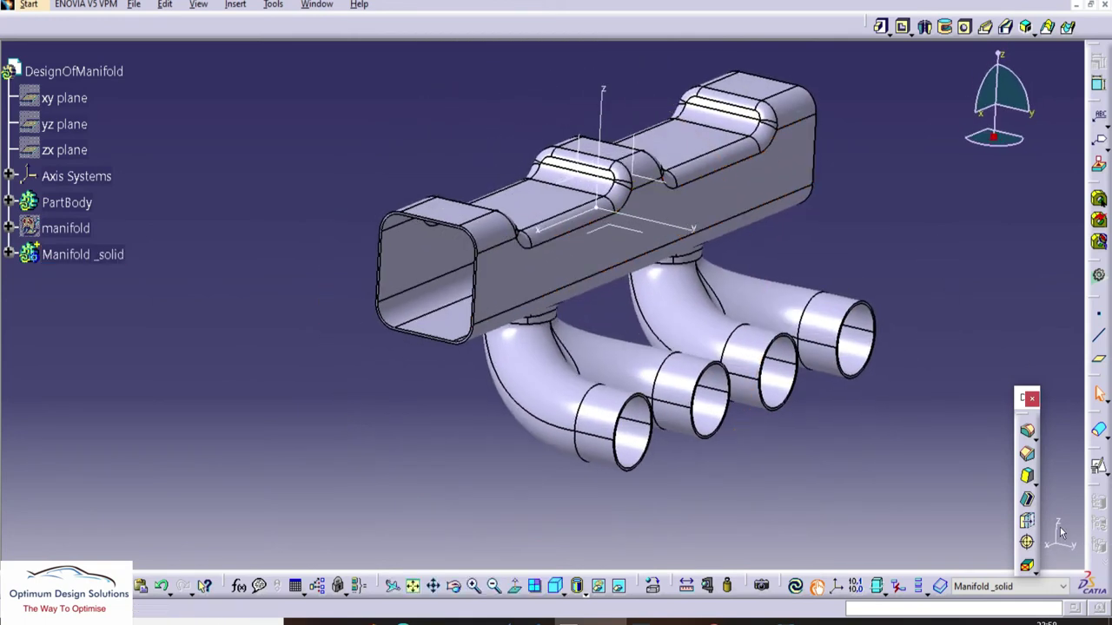
Step: Create a plane offset from the Axis System.1 YZ plane at the square tube's open end, and show the manifold geometrical set
left_click(1100, 365)
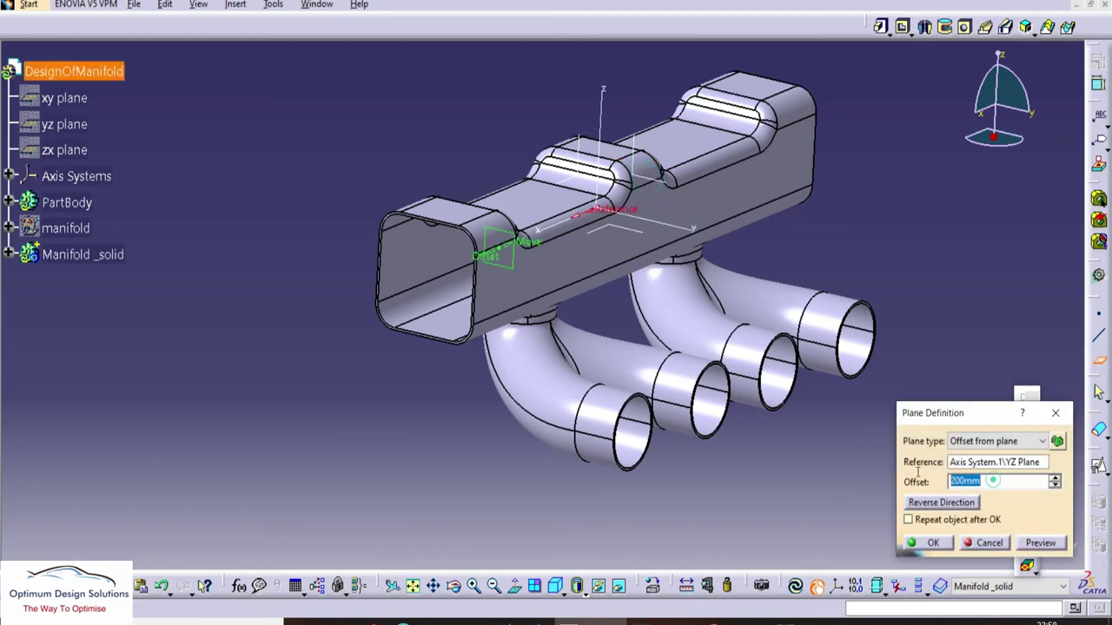
middle_click_drag(553, 272, 356, 321)
right_click(90, 233)
left_click(59, 270)
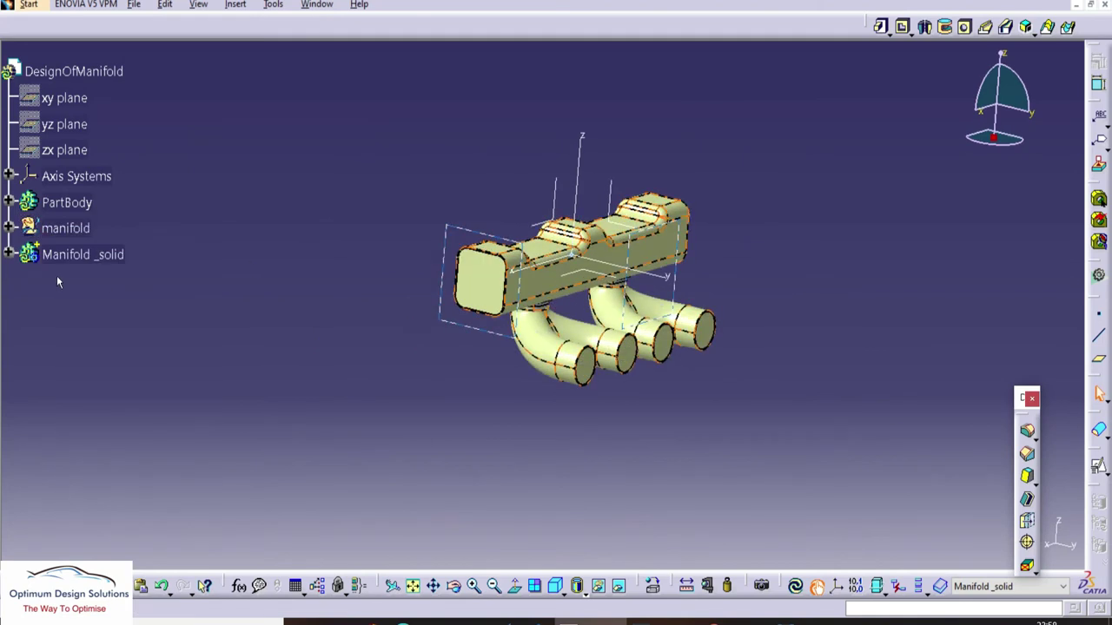
Step: Hide Join.4 within the manifold geometrical set
left_click(9, 227)
scroll(110, 462, "down", 10)
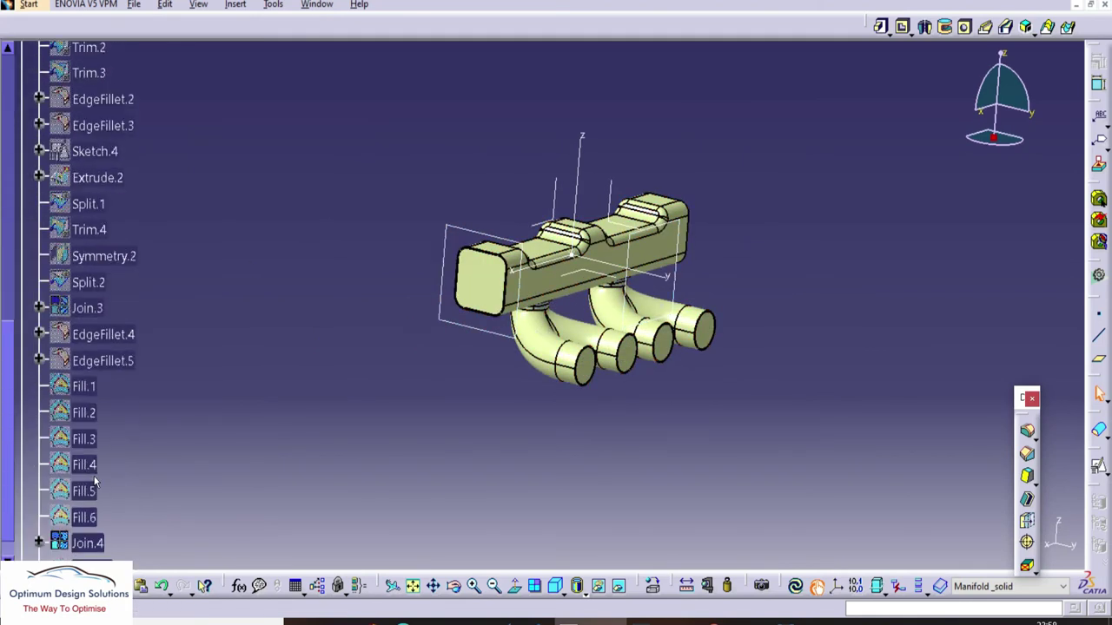
right_click(85, 331)
left_click(121, 57)
middle_click_drag(351, 354, 512, 304)
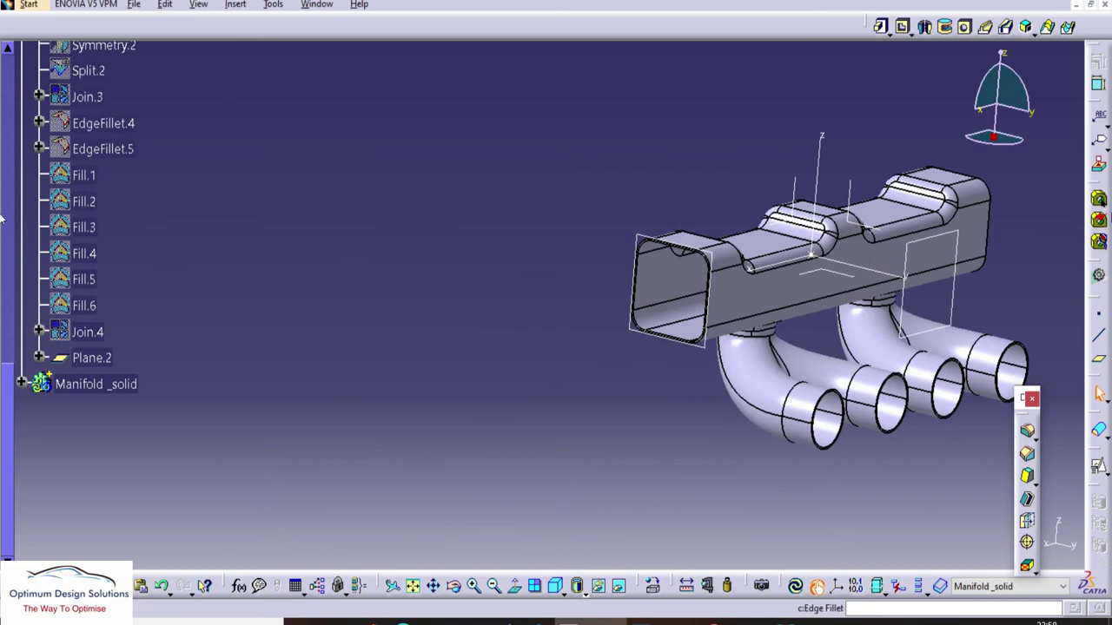
Step: Create a positioned sketch on Plane.2 and project all inner edges of the square tube's opening into it
left_click(1099, 467)
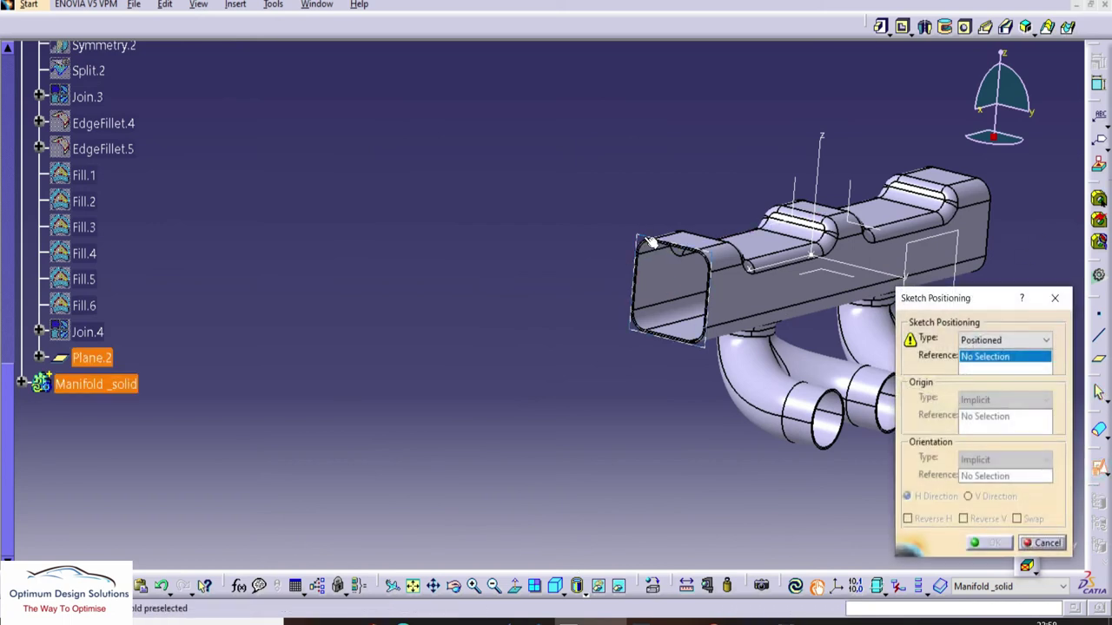
left_click(92, 358)
left_click(987, 540)
mouse_move(686, 374)
middle_mouse_down()
mouse_move(643, 374)
mouse_move(637, 315)
mouse_move(698, 348)
middle_mouse_up()
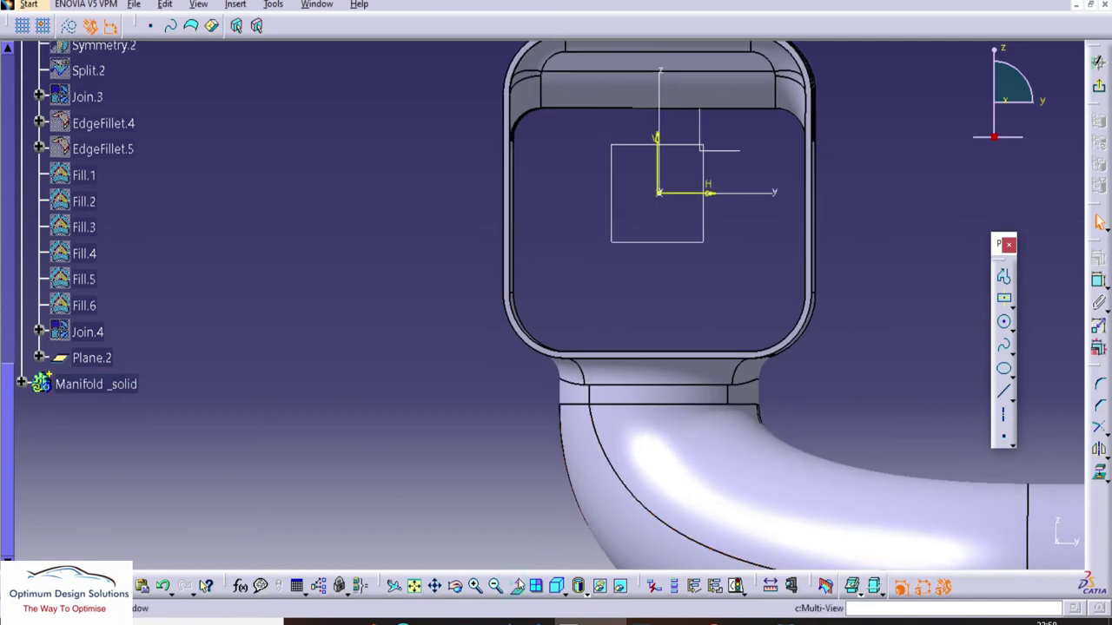
left_click(1098, 477)
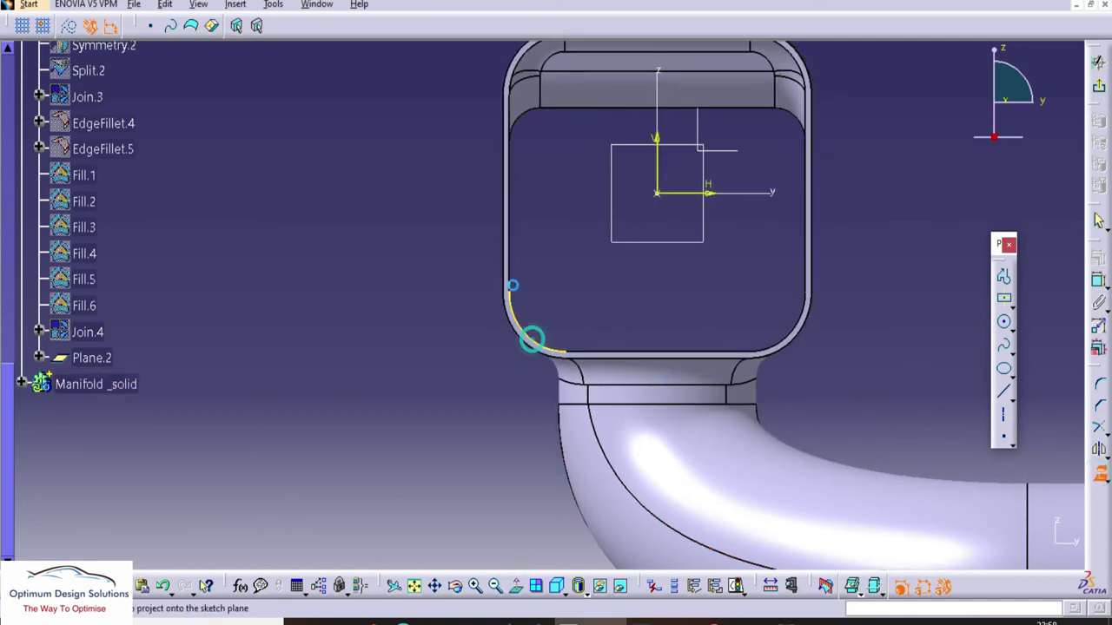
left_click(514, 71)
middle_click_drag(514, 73, 486, 231)
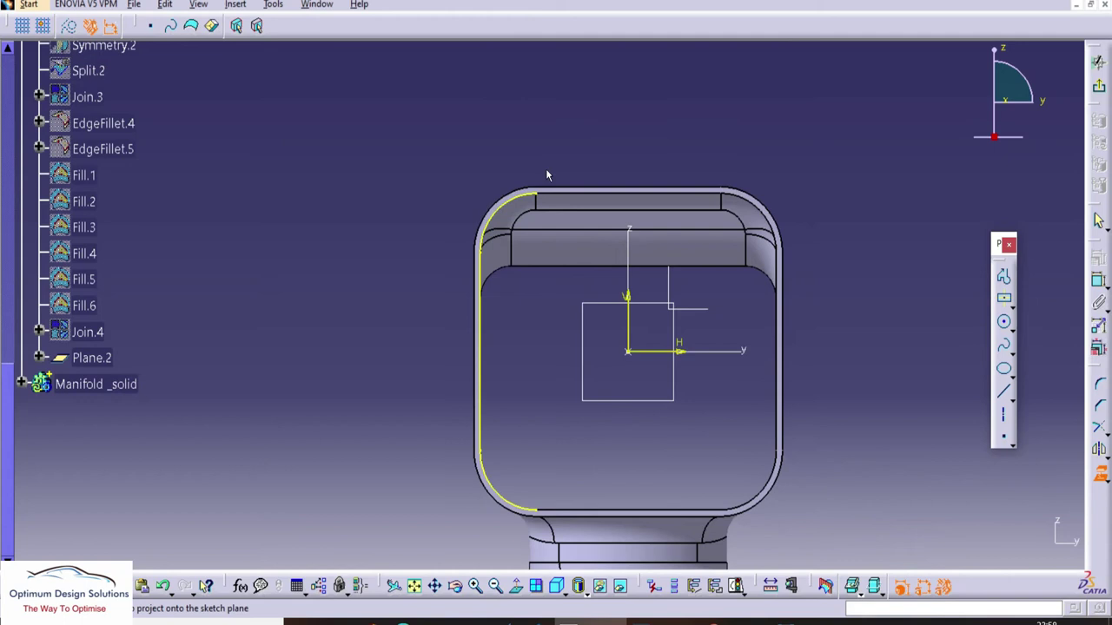
left_click(783, 302)
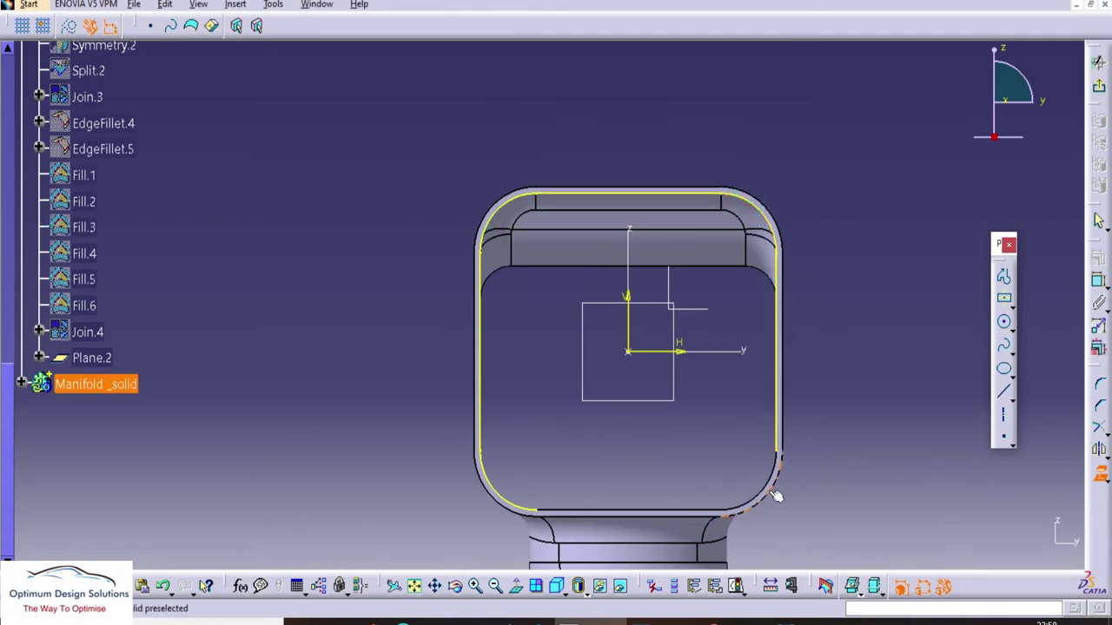
left_click(687, 514)
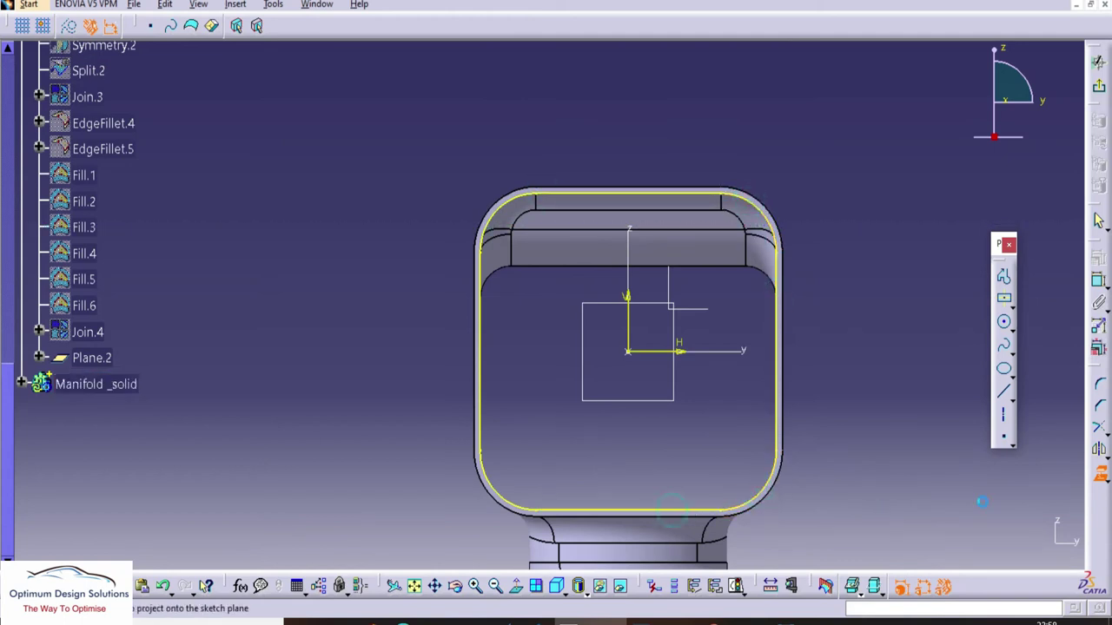
Step: Draw a centred rectangle about 187 mm high at the sketch origin, surrounding the projected tube opening
left_click(628, 352)
middle_click_drag(402, 109, 410, 137)
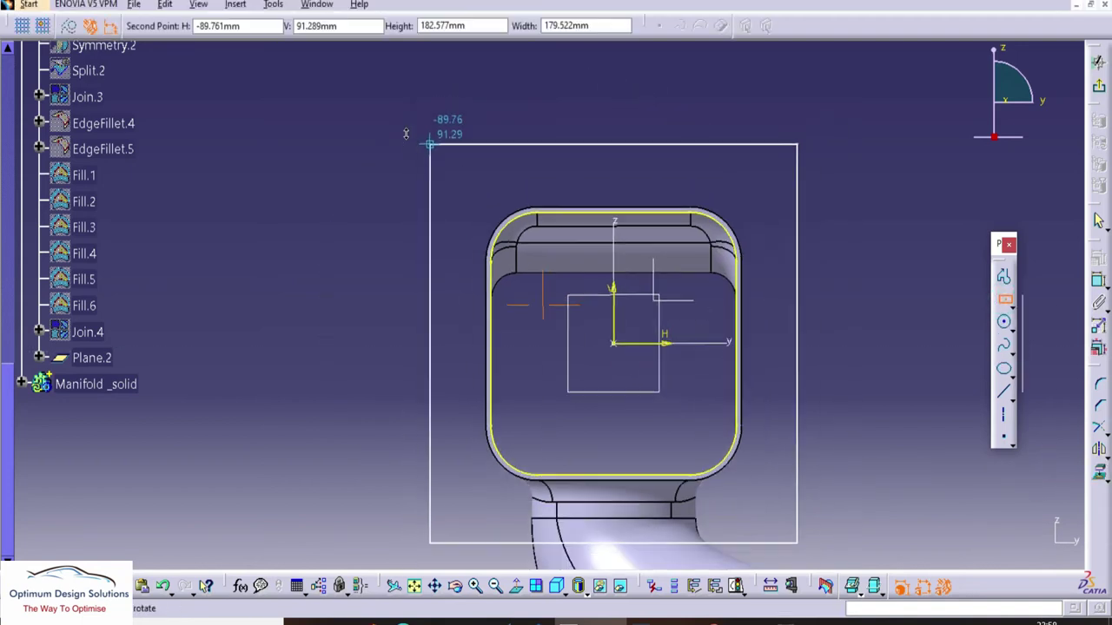
left_click(413, 144)
left_click(864, 285)
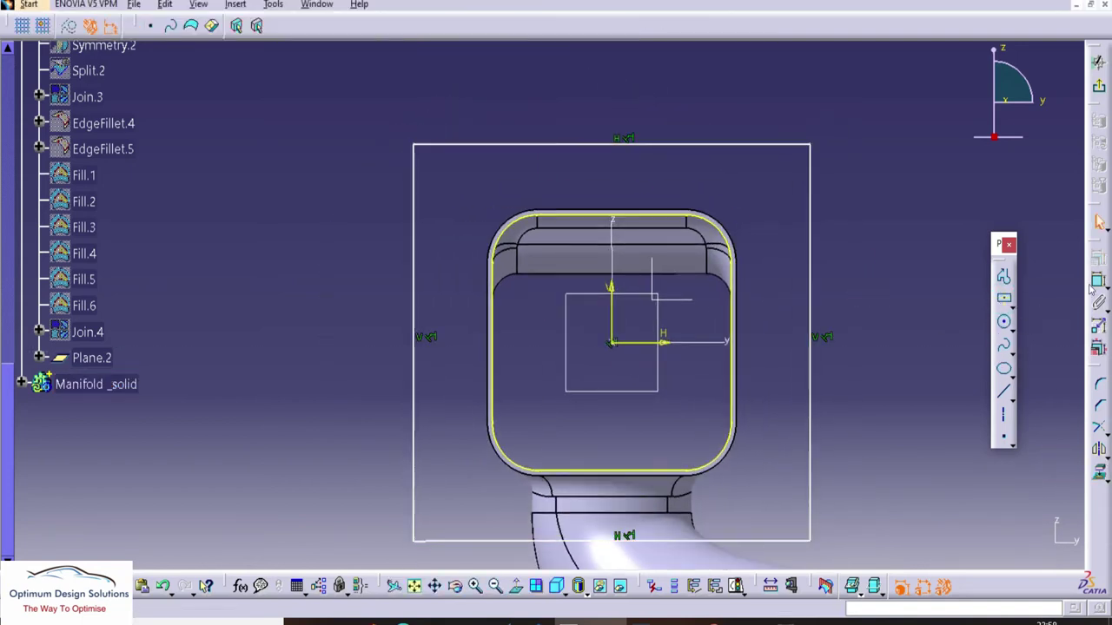
Step: Dimension the centred rectangle and set both its width and height to 180 mm
left_click(644, 145)
left_click(641, 116)
double_click(641, 115)
type("180")
key("Return")
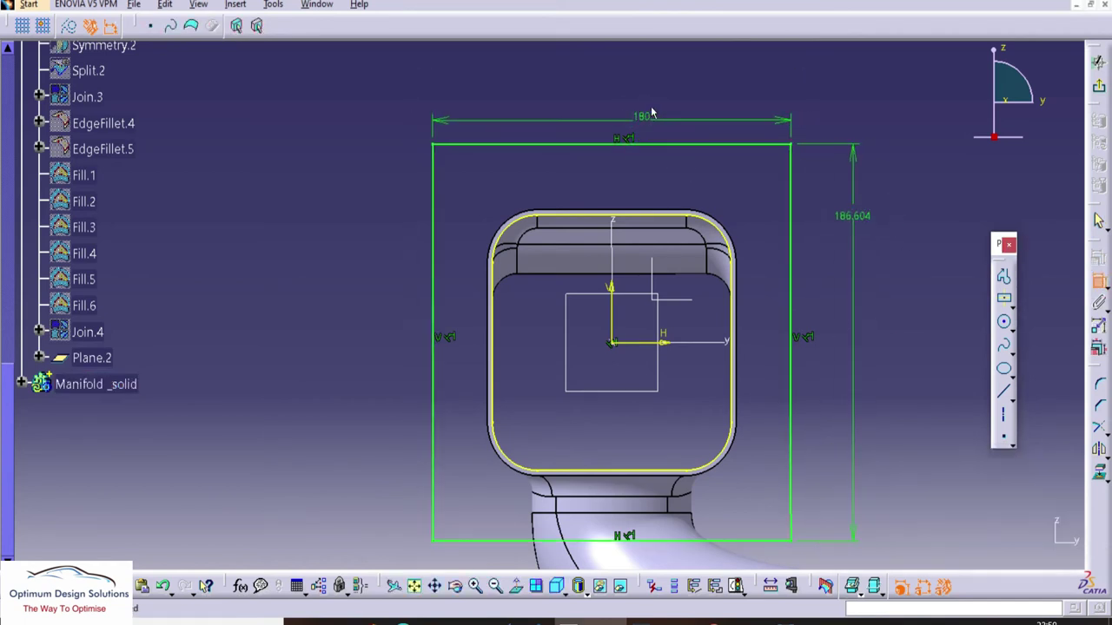
double_click(848, 224)
type("180")
key("Return")
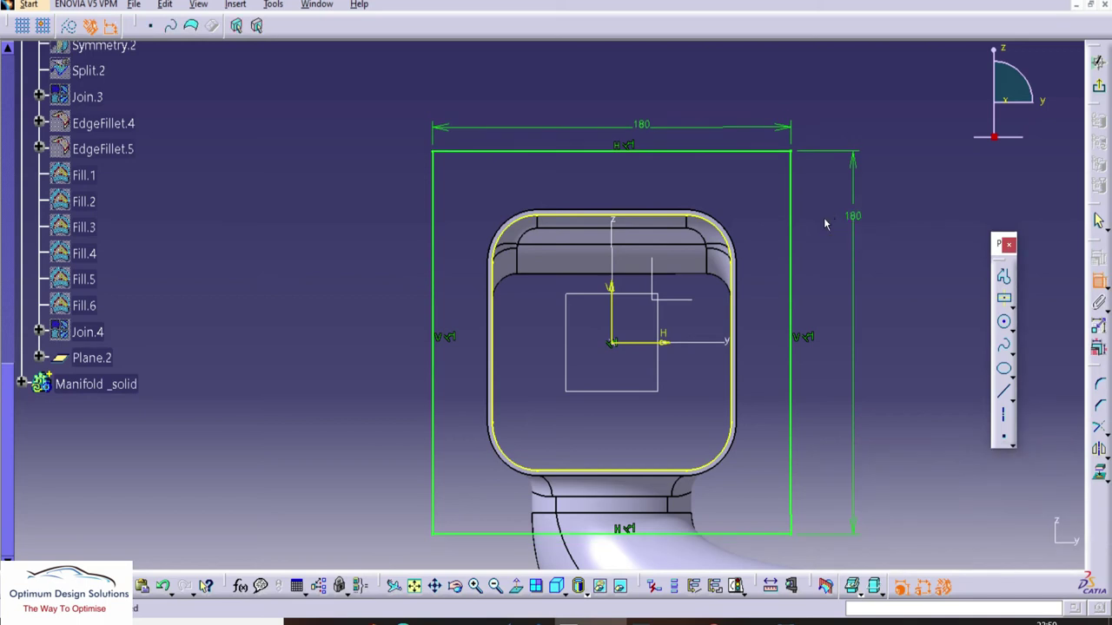
Step: Switch to PowerPoint and examine the end flange and its corner holes on the reference slide
middle_click_drag(786, 317, 785, 283)
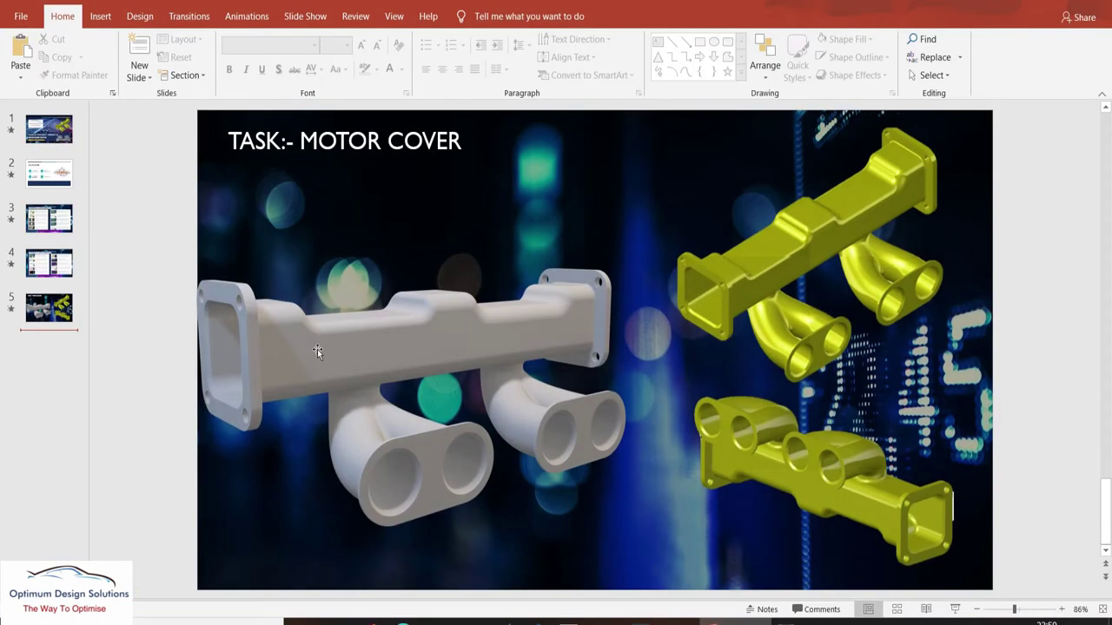
left_click(369, 331)
left_click_drag(453, 371, 605, 348)
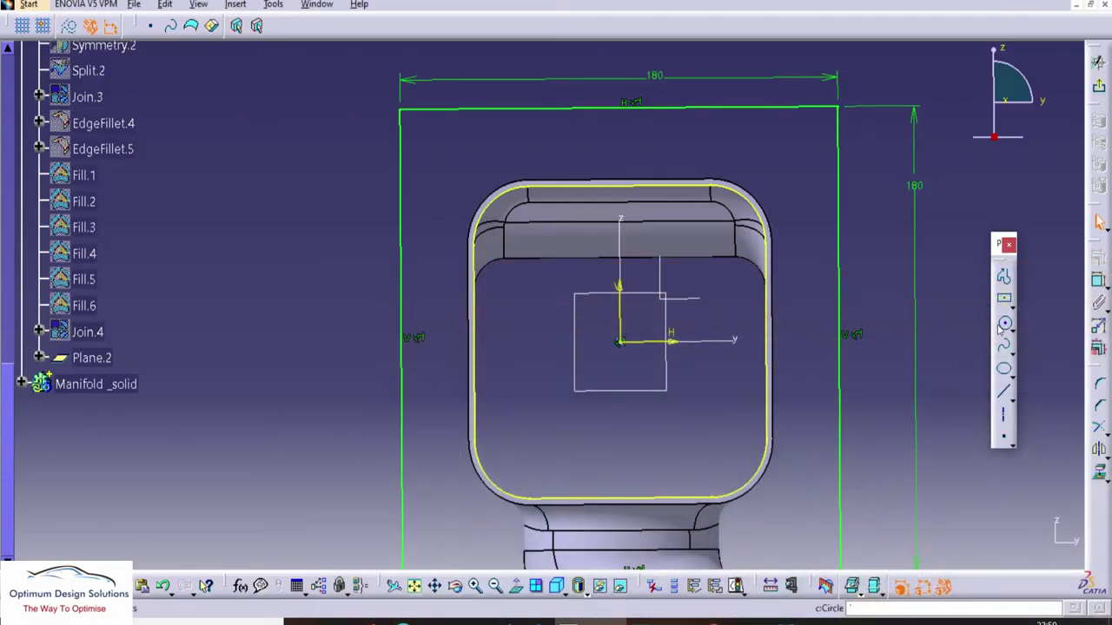
Step: Sketch a circle about 25 mm in diameter inside an upper corner of the 180 mm square
left_click(1003, 324)
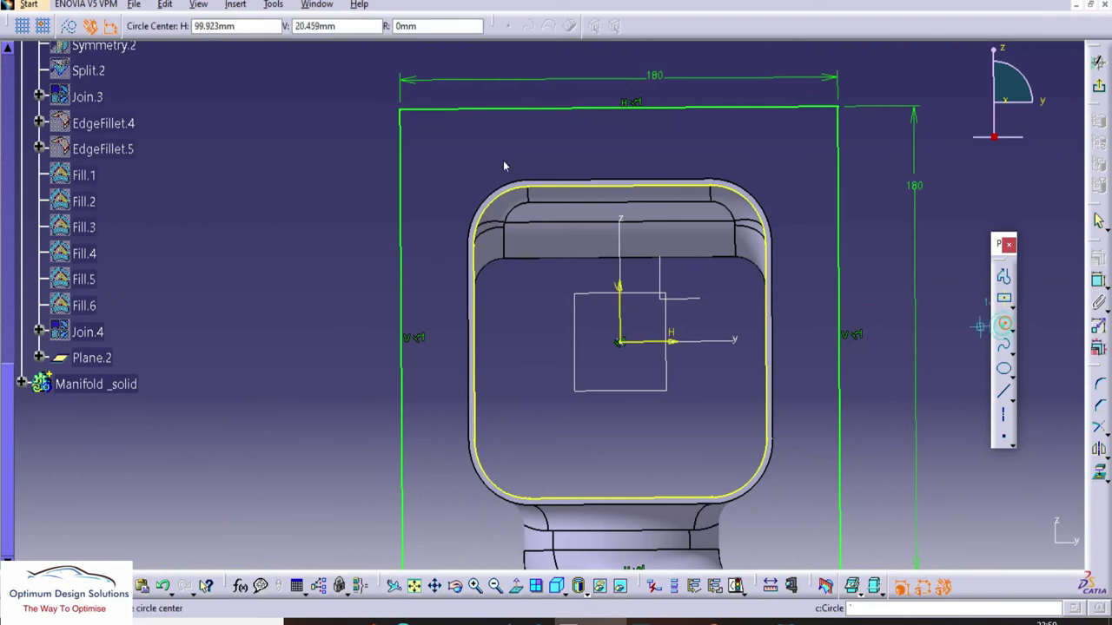
left_click(516, 584)
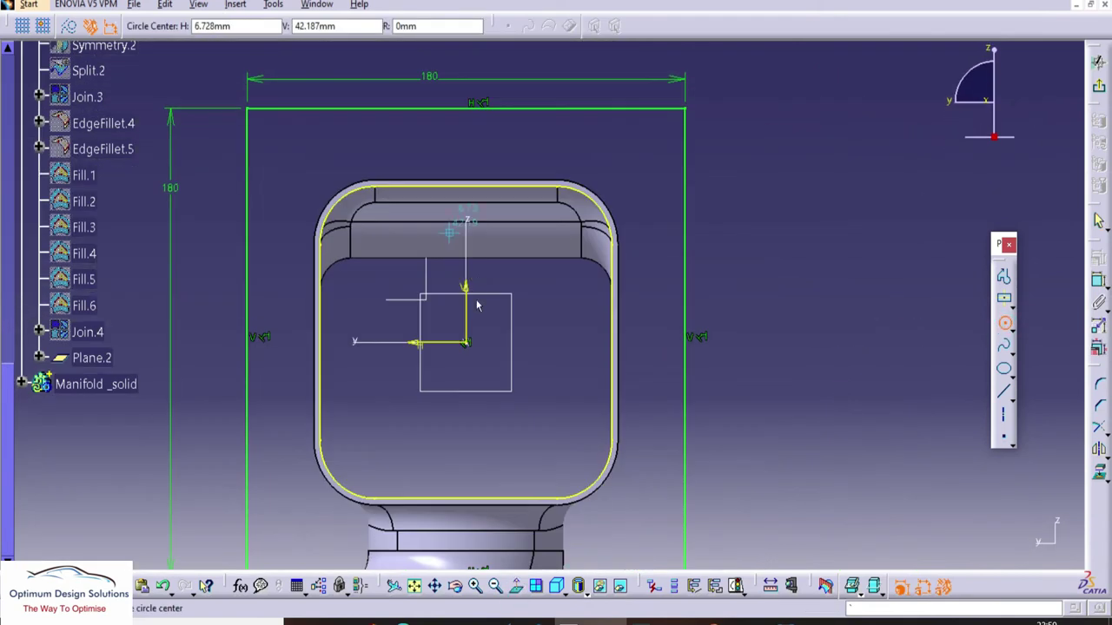
left_click(285, 154)
left_click(309, 168)
middle_click_drag(309, 167, 434, 200)
key("Escape")
left_click_drag(420, 209, 429, 217)
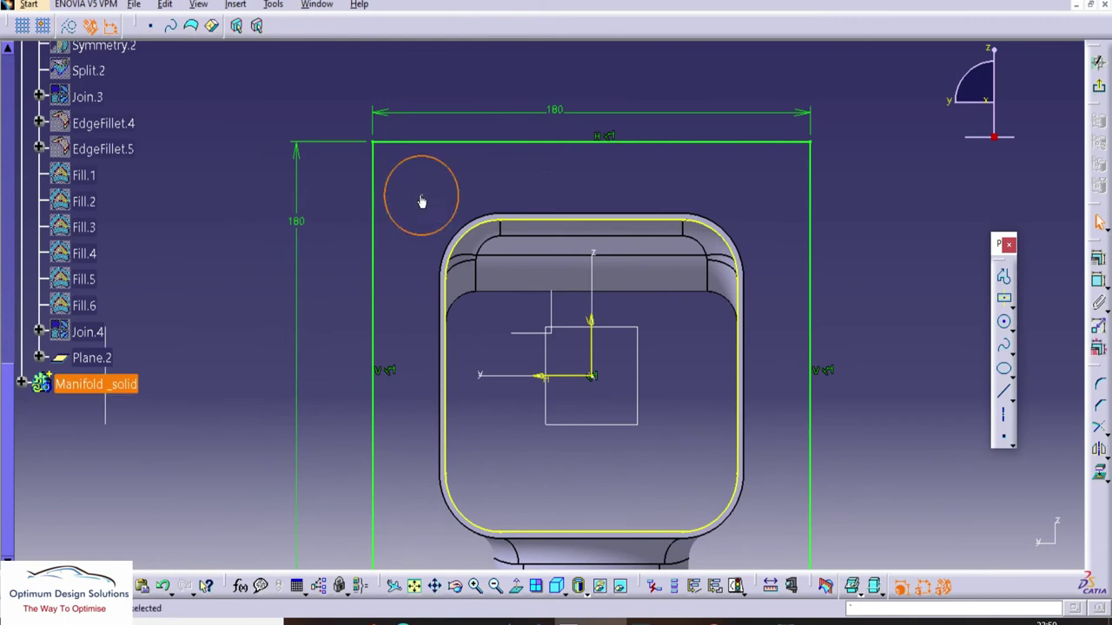
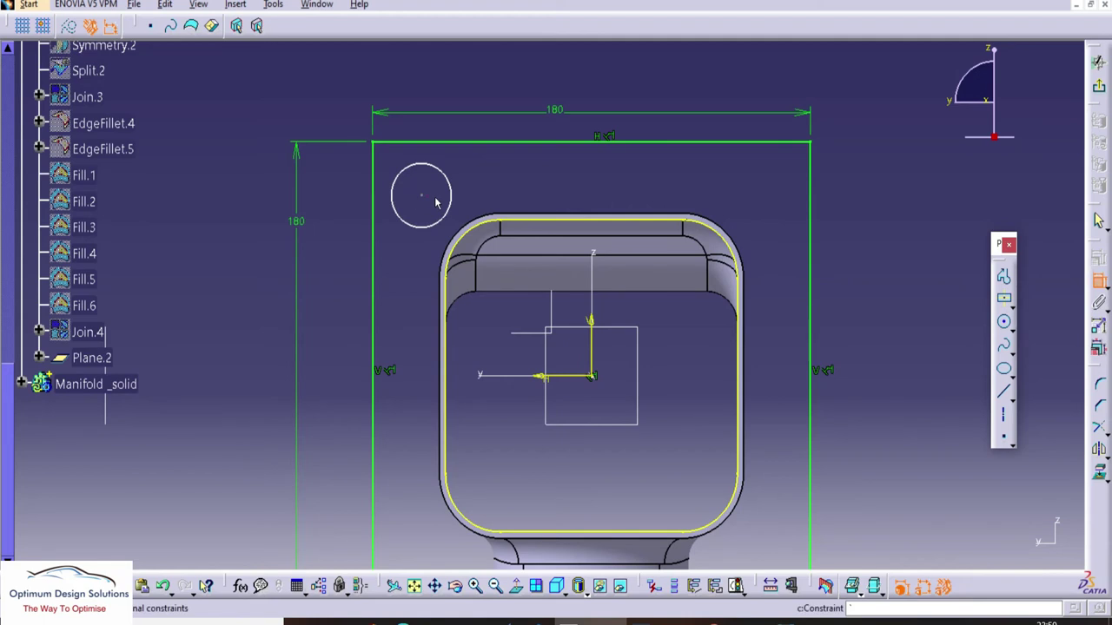
Step: Dimension the circle's centre from the square's two adjacent sides and dimension its diameter
left_click(422, 197)
left_click(375, 158)
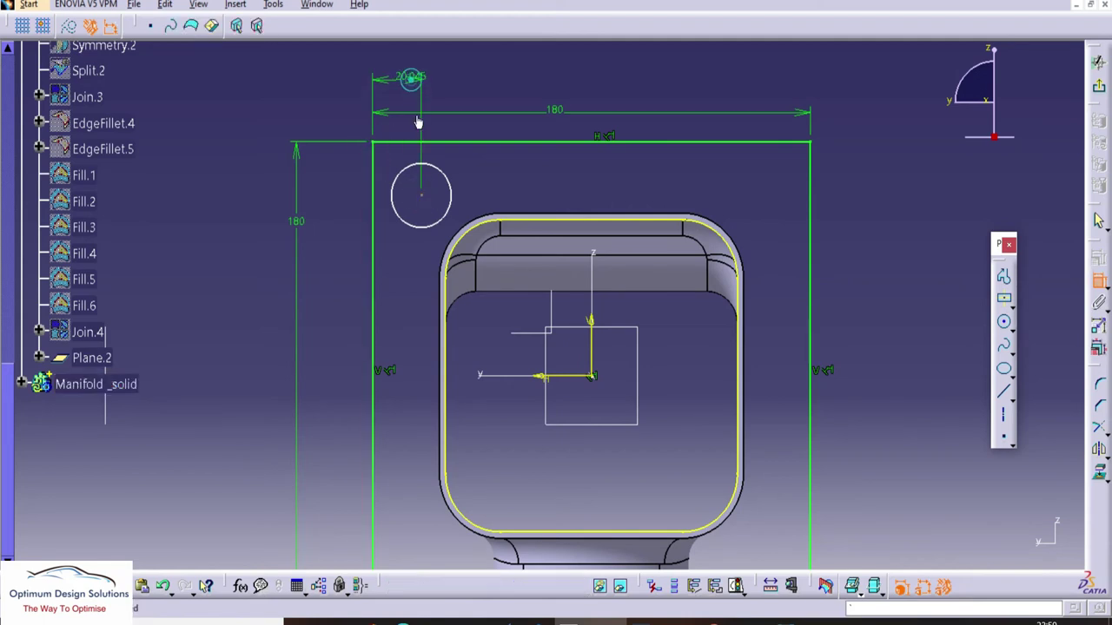
left_click(401, 142)
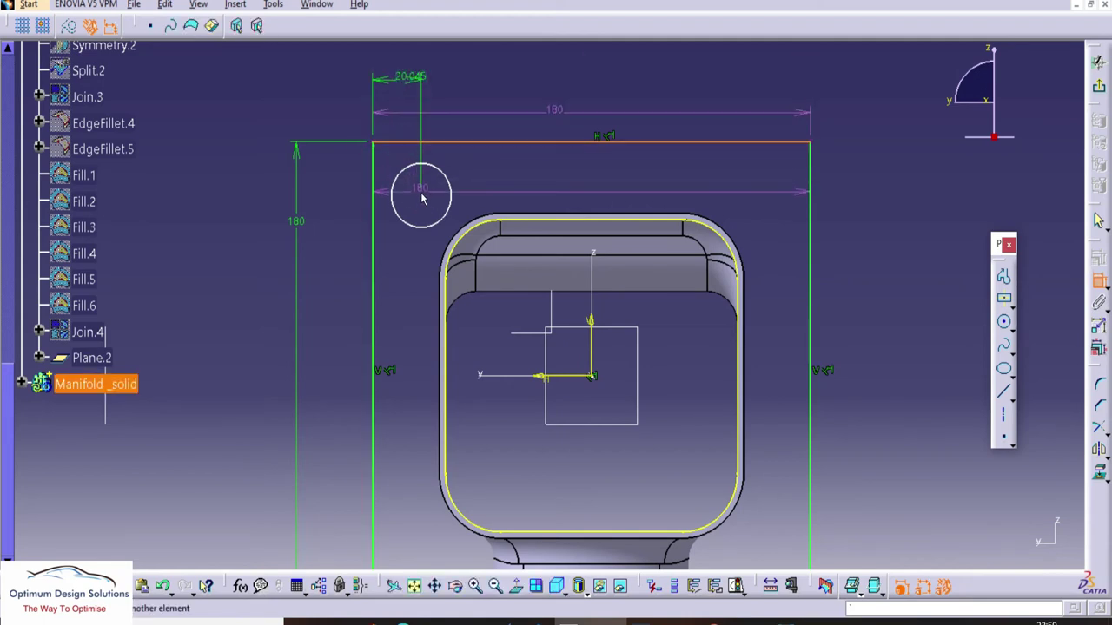
left_click(421, 198)
left_click(326, 182)
left_click(441, 171)
left_click(327, 97)
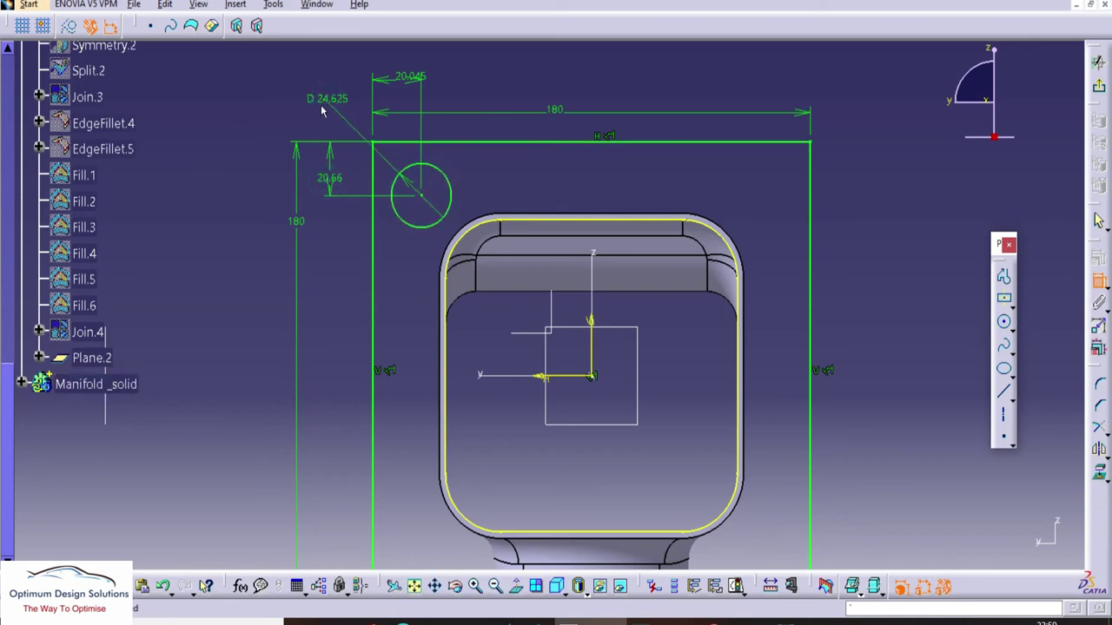
Step: Set the circle's diameter to 15 mm and its centre offsets from both adjacent sides to 20 mm
double_click(323, 99)
type("15")
key("Return")
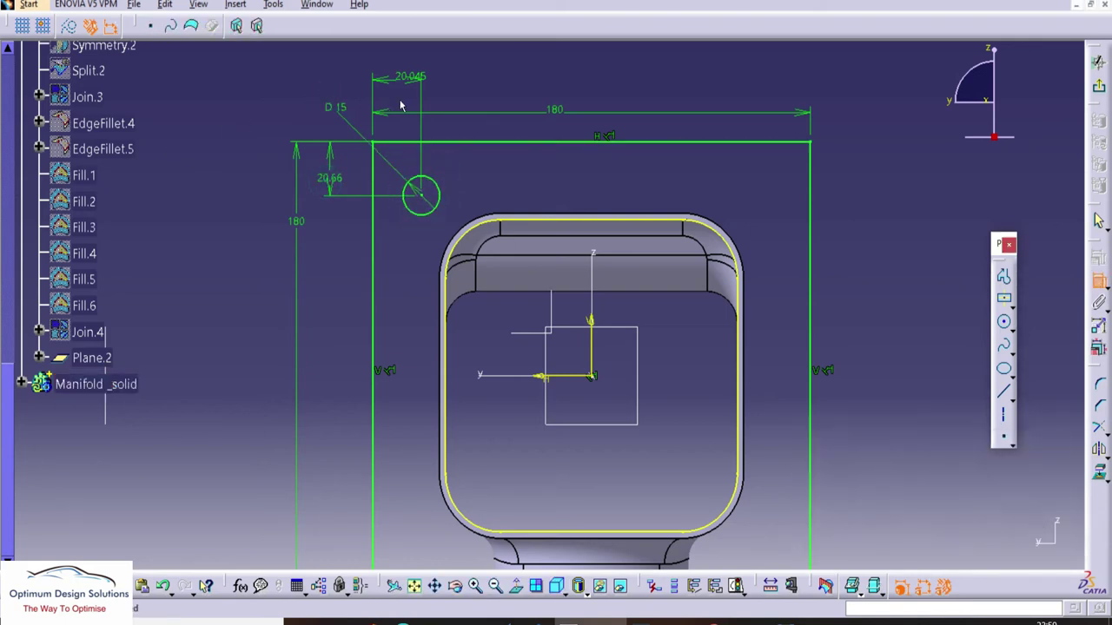
double_click(402, 78)
type("20.")
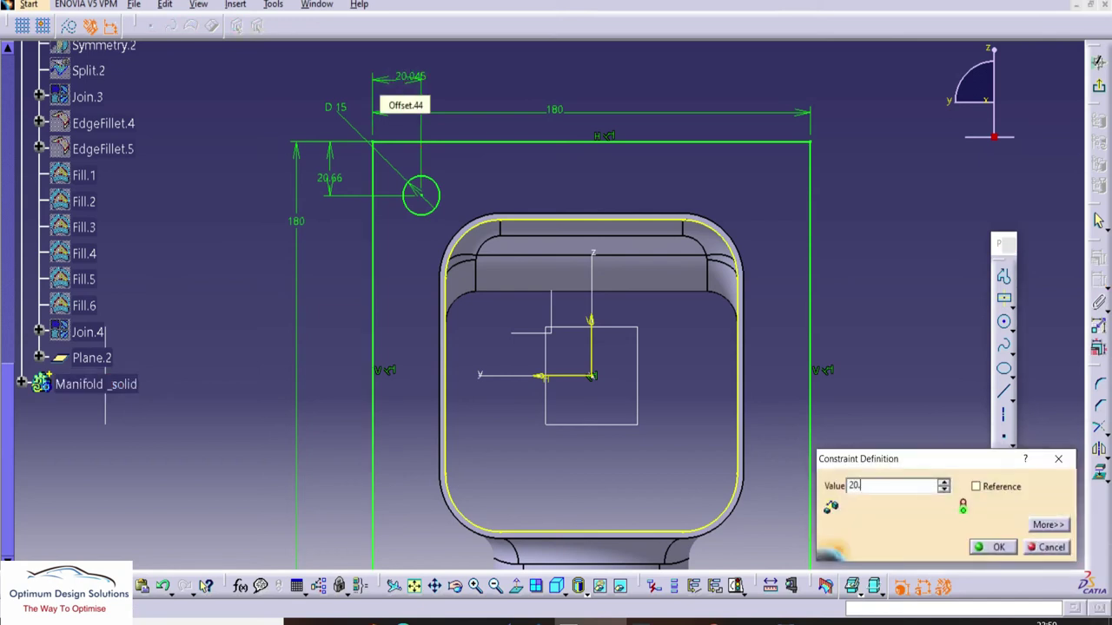
key("Return")
double_click(333, 179)
type("2")
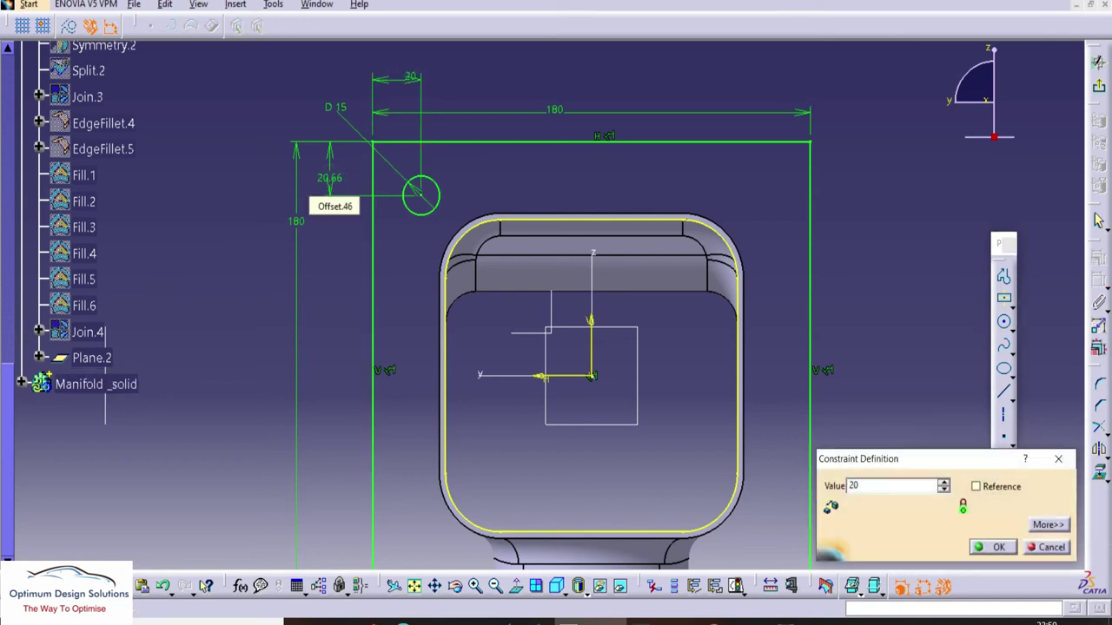
type("0")
key("Return")
Step: Change the corner circle's diameter to 16 mm
middle_click_drag(582, 179, 578, 199)
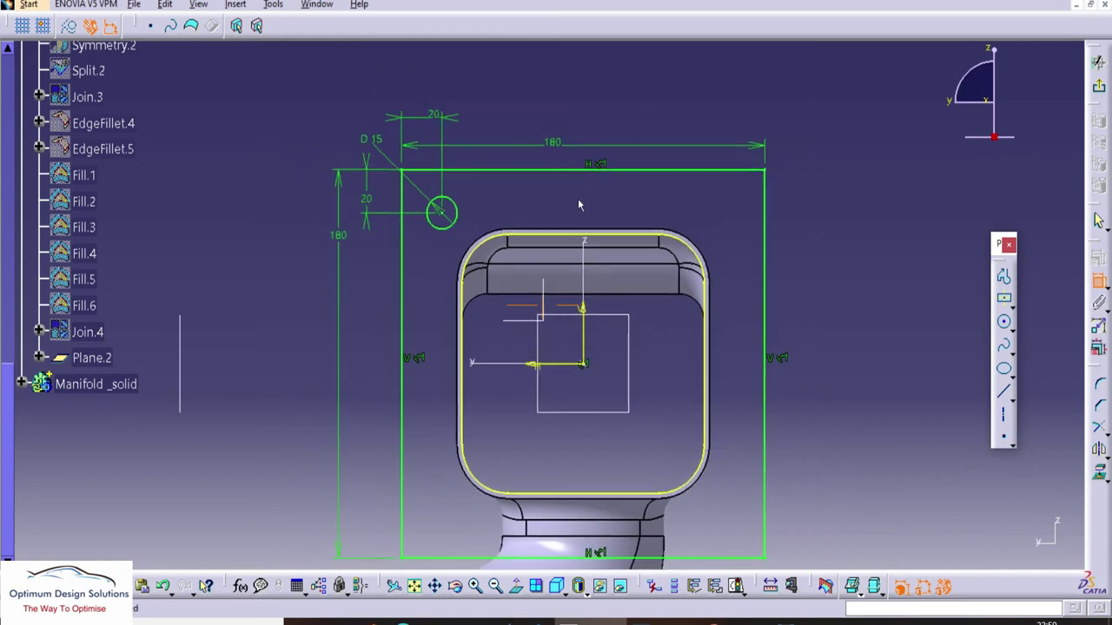
double_click(369, 137)
type("16")
key("Return")
Step: Mirror the corner circle about the vertical axis and both upper circles about the horizontal axis, giving four corner holes
left_click(443, 230)
key("Escape")
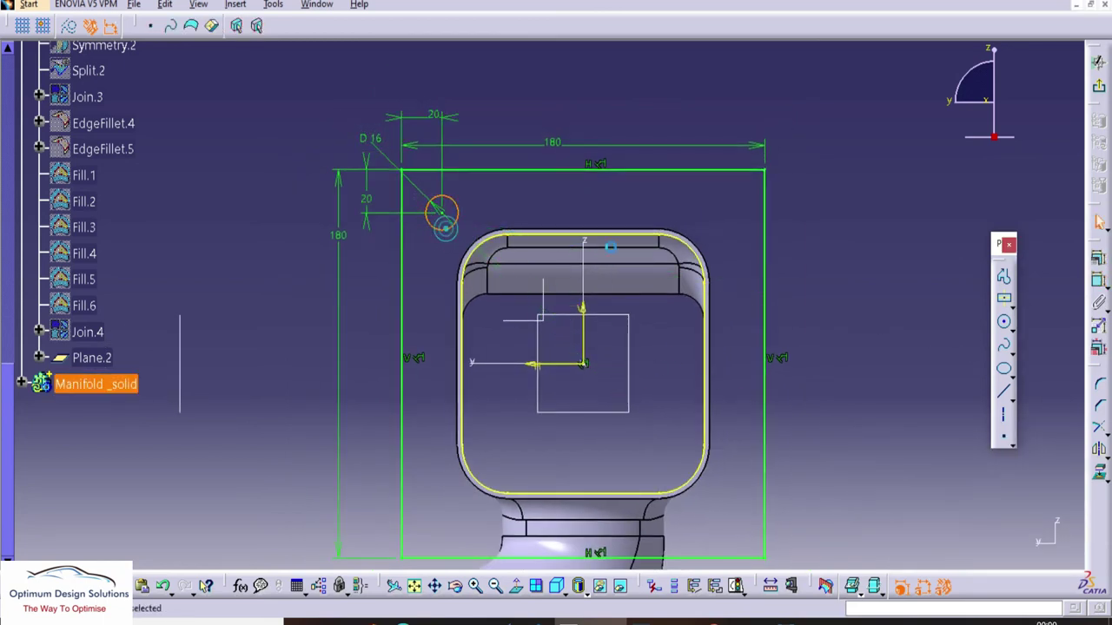
left_click(1099, 452)
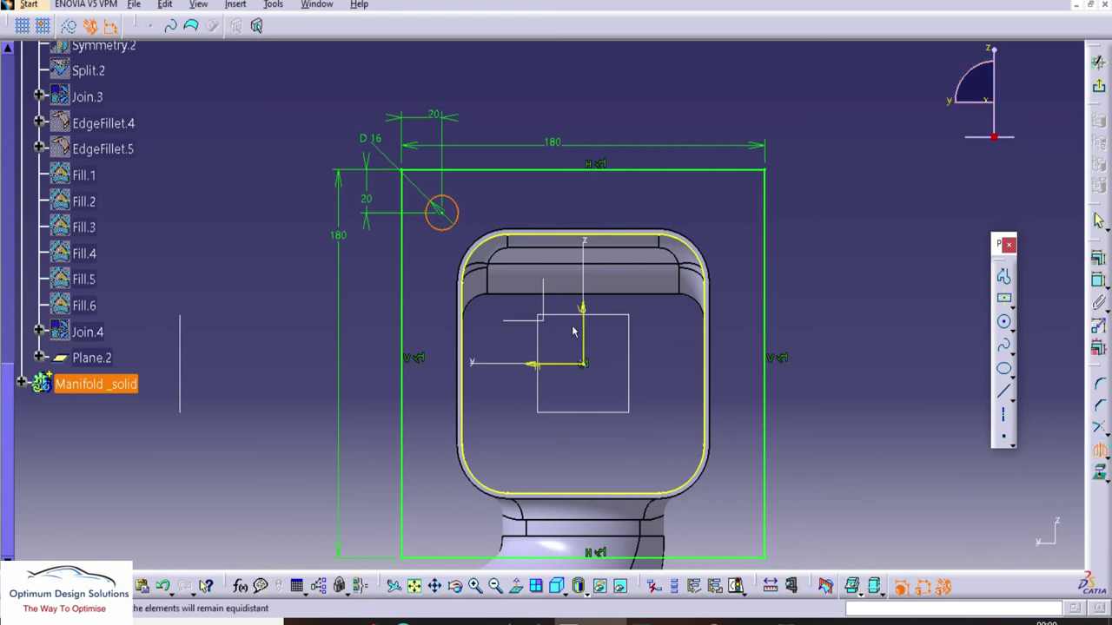
left_click(445, 229)
left_click(720, 230, "ctrl")
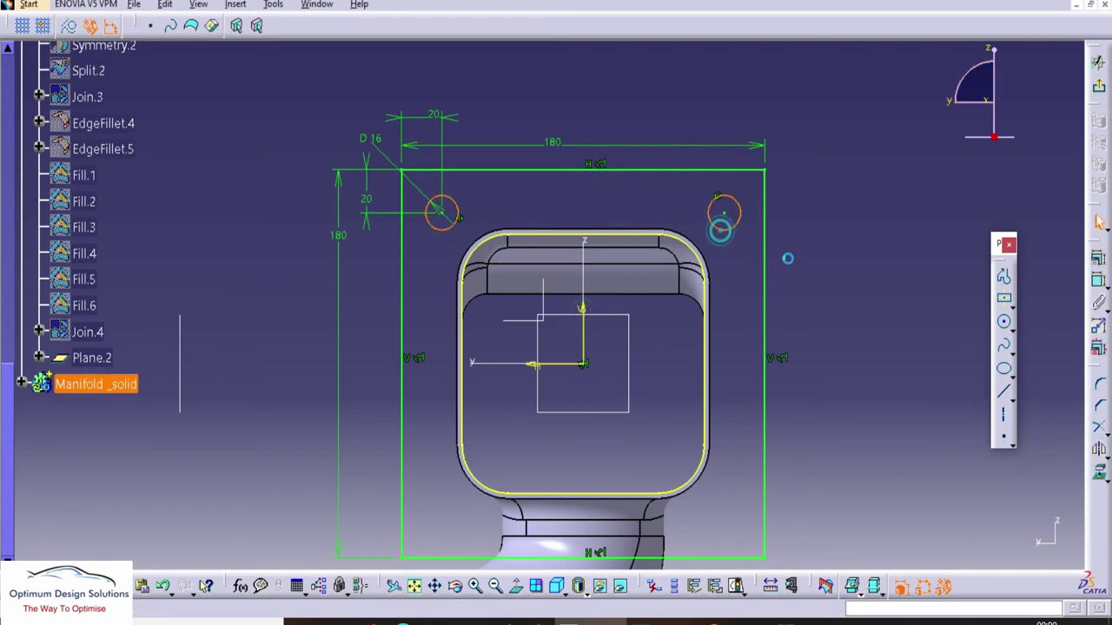
left_click(1100, 451)
left_click(549, 365)
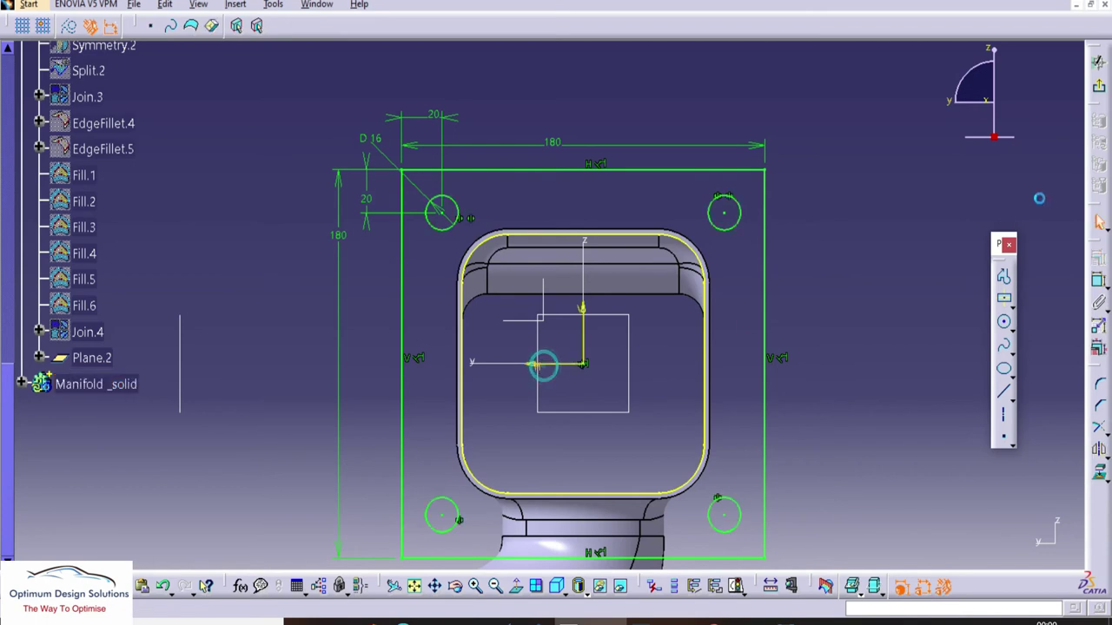
Step: Exit the sketch and pad the flange profile outward from the square tube's end by 15 mm
middle_click_drag(729, 221, 740, 340, "ctrl")
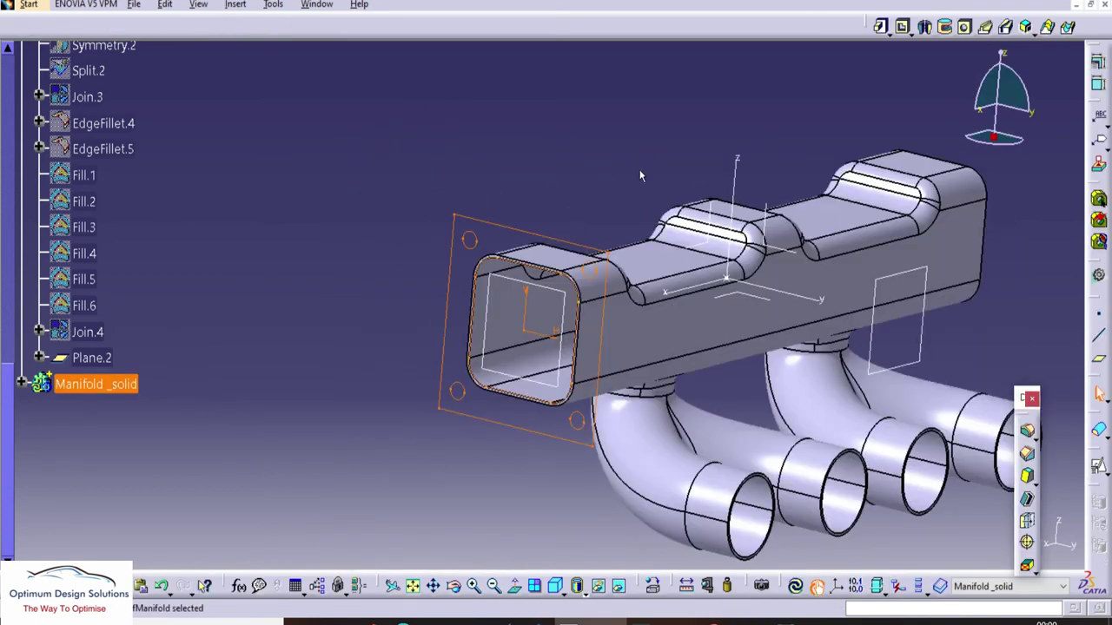
left_click(881, 28)
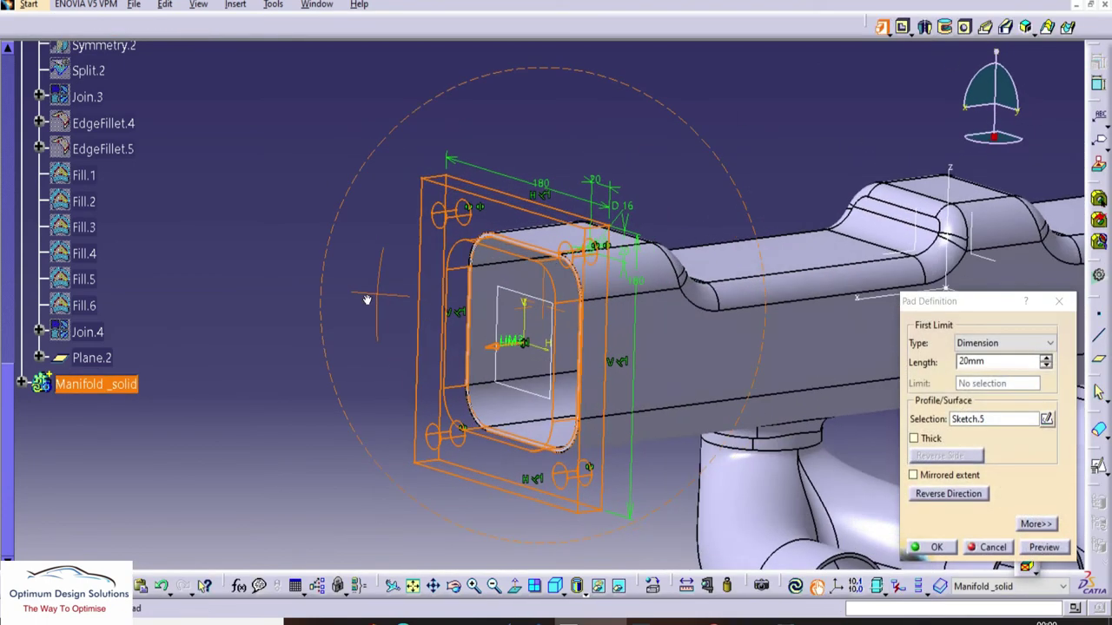
key("Return")
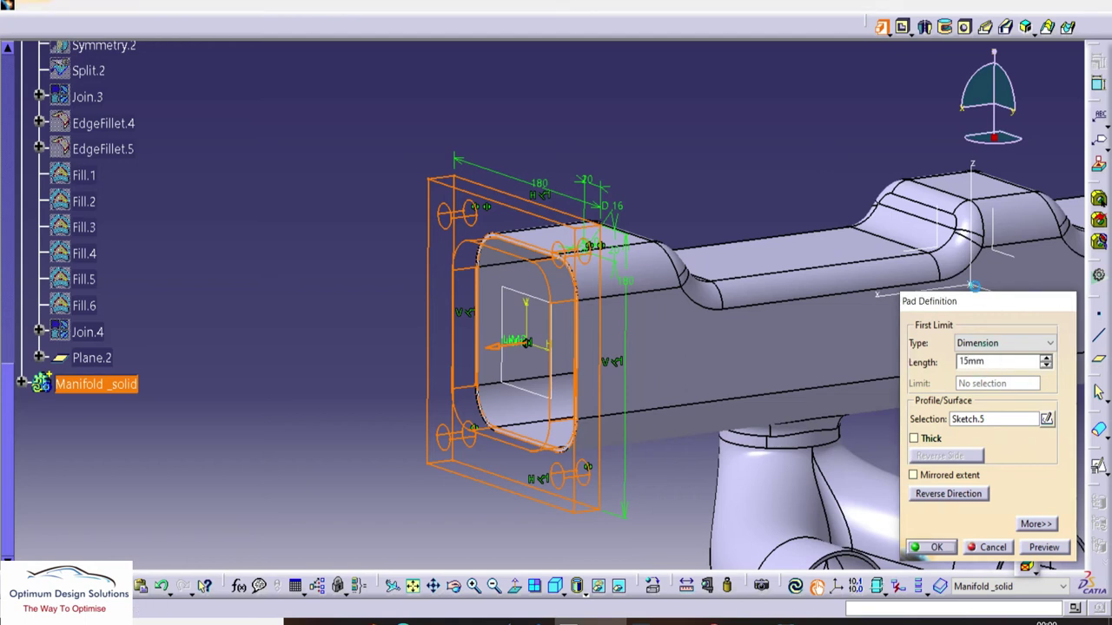
middle_click_drag(713, 204, 596, 280)
Step: Expand the Manifold_solid body and define Pad.1 as the in-work object
left_click(22, 383)
scroll(403, 454, "down", 2)
right_click(98, 377)
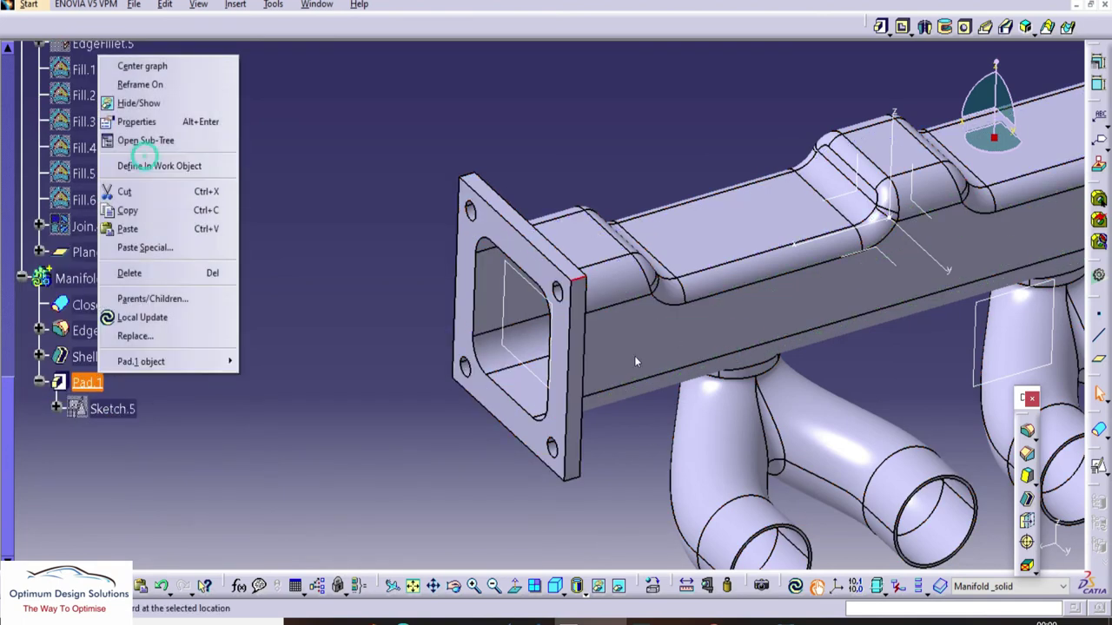
left_click(199, 167)
middle_click_drag(559, 310, 490, 295)
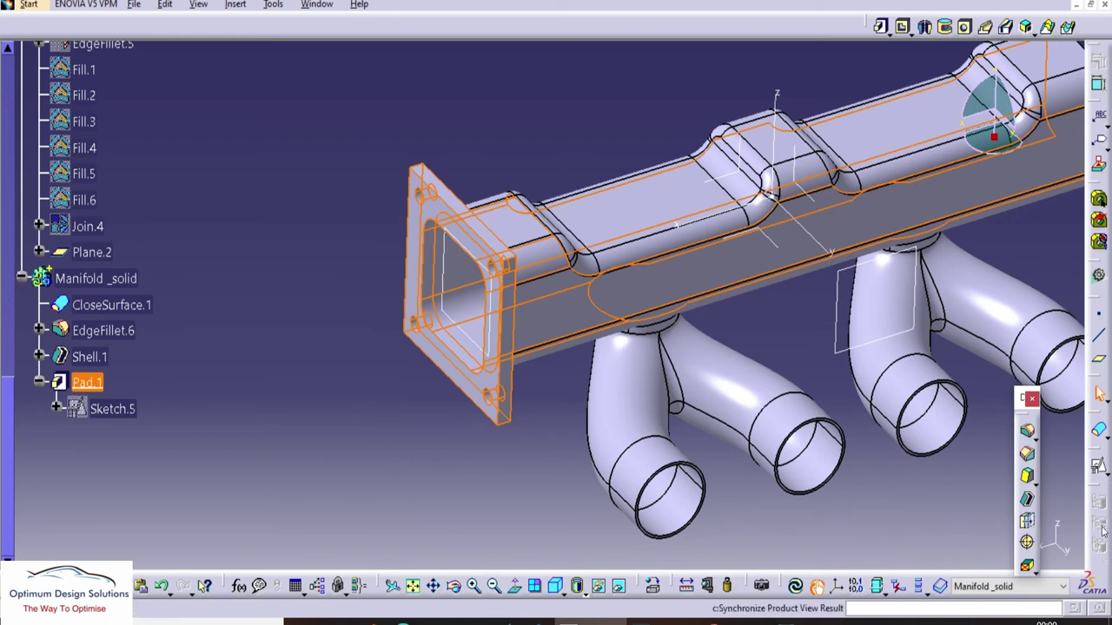
left_click(262, 150)
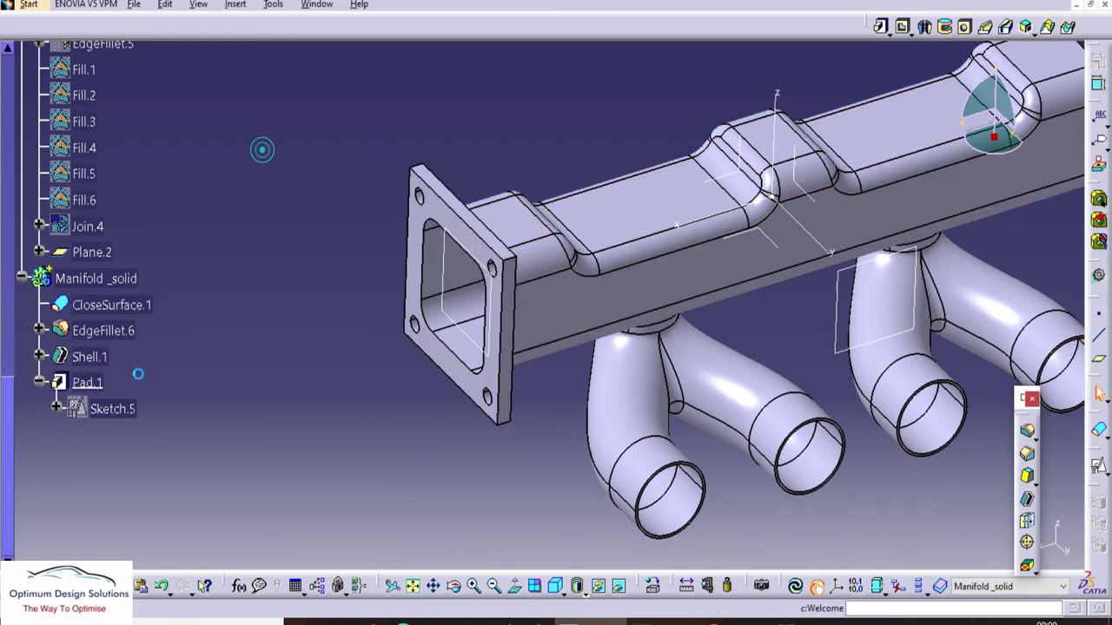
left_click(83, 391)
middle_click_drag(295, 354, 304, 387)
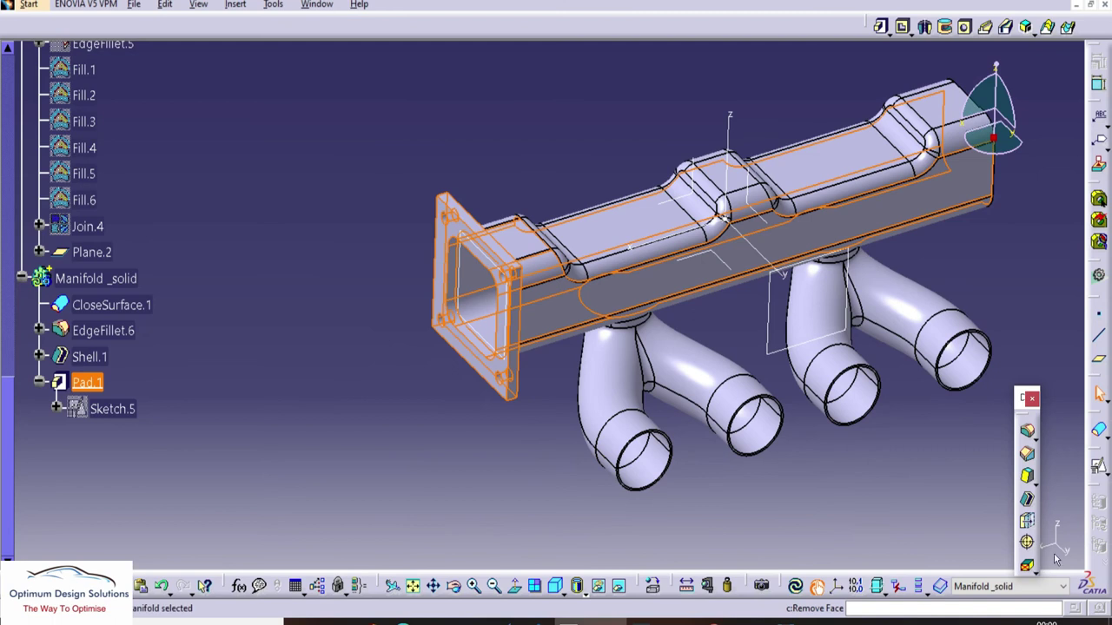
left_click_drag(1051, 401, 1054, 400)
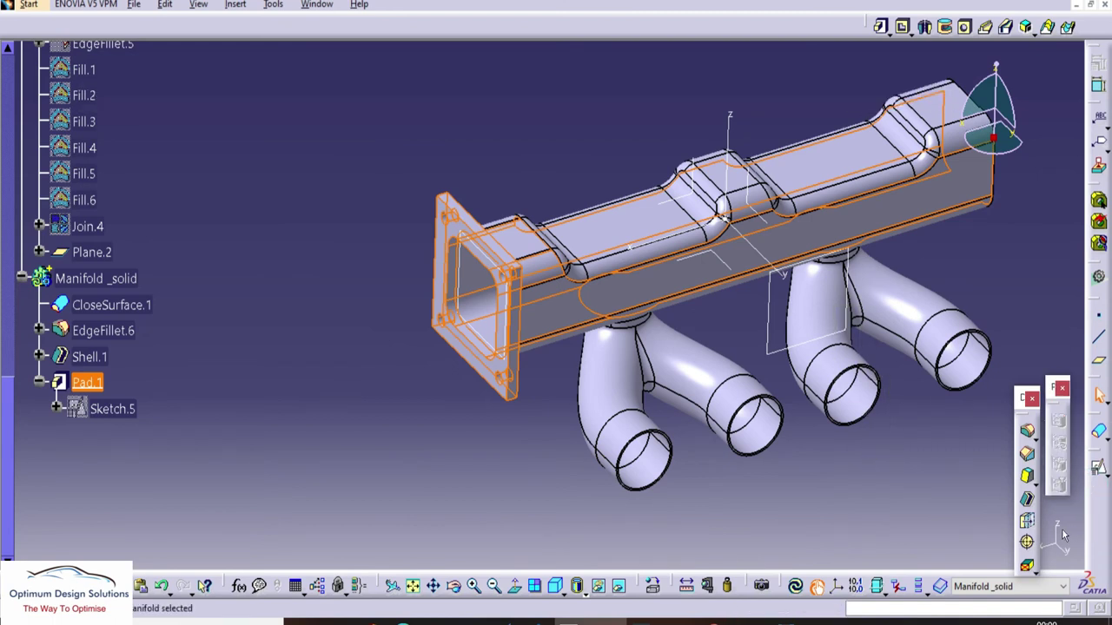
left_click(959, 327)
left_click(982, 255)
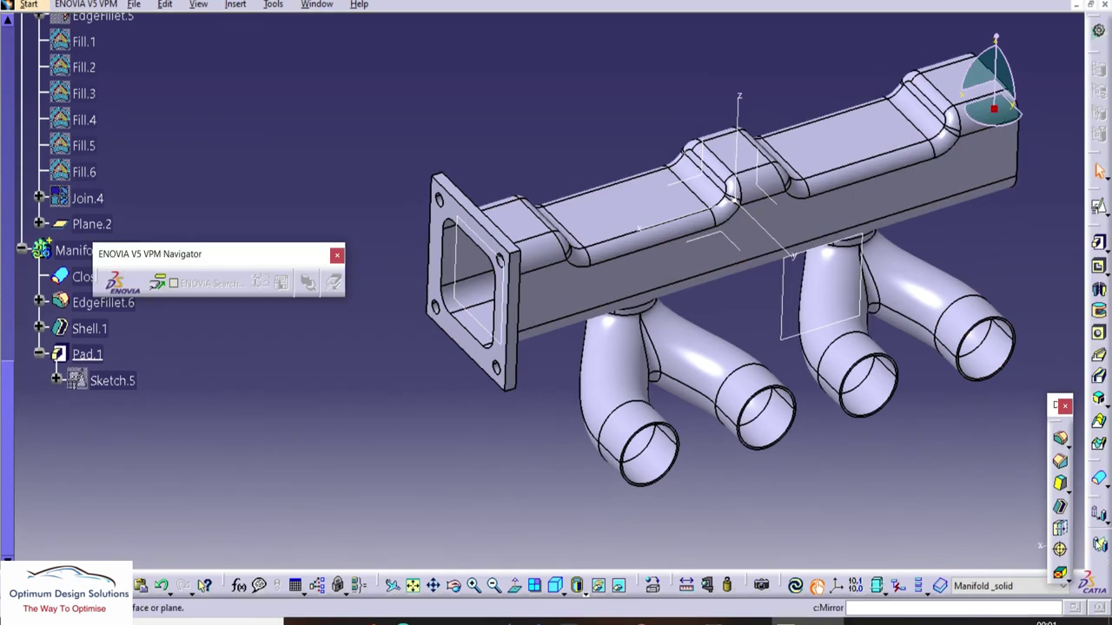
Step: Insert Pad.1 in a new body and delete the Assemble operation so the flange is a separate body
right_click(87, 355)
mouse_move(187, 348)
left_click(274, 401)
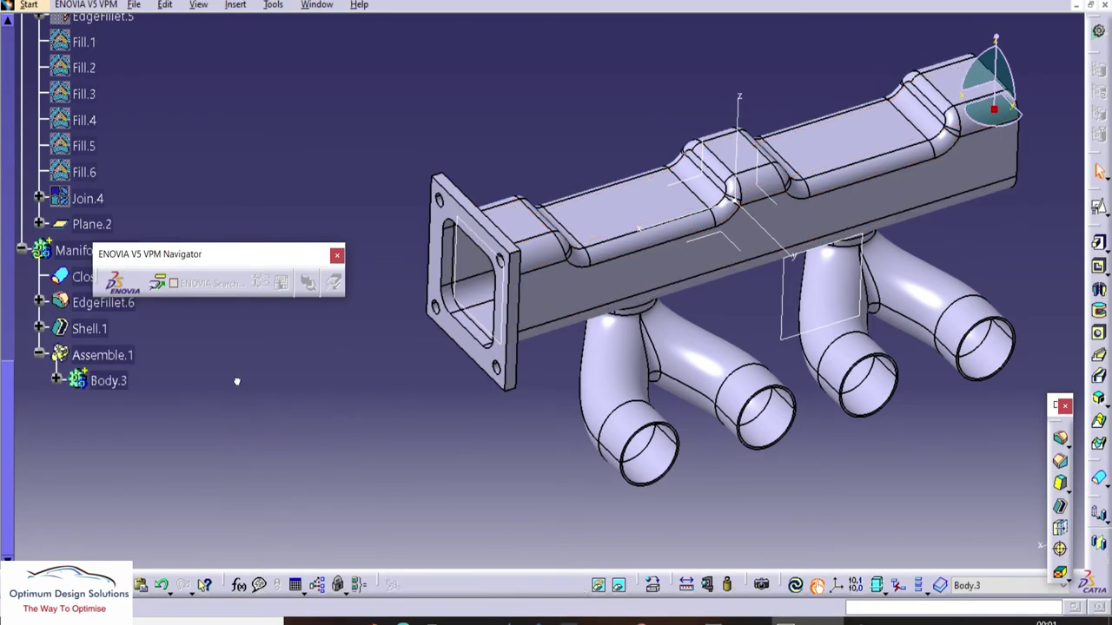
left_click(127, 354)
key("Delete")
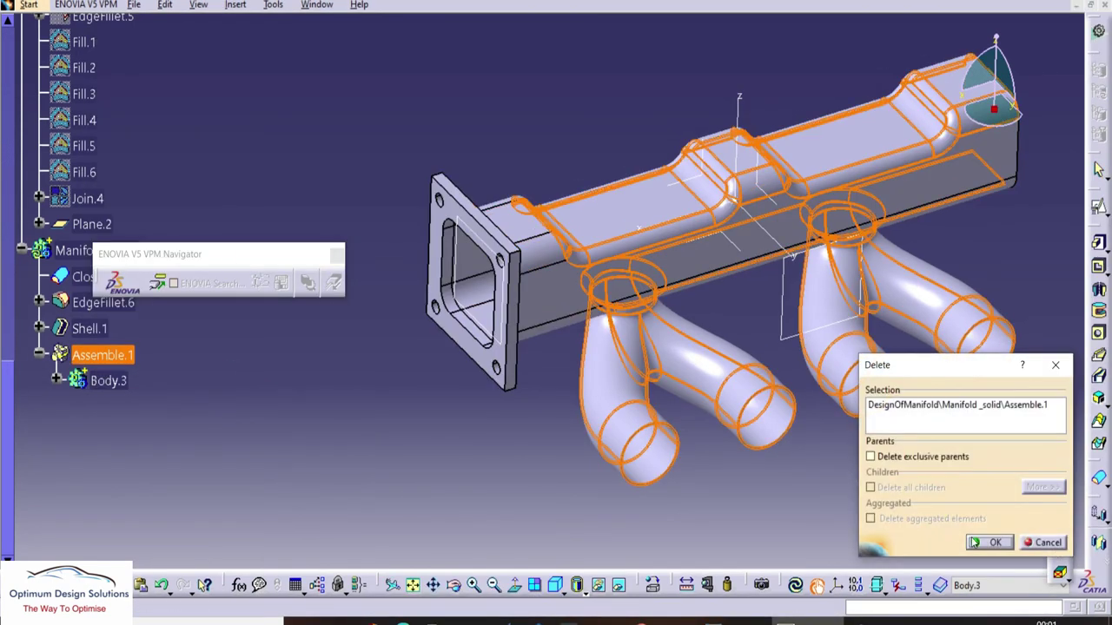
left_click(973, 542)
Step: Define Body.3 as the in-work object and mirror the flange about the central YZ plane to the tube's other end
right_click(70, 355)
left_click(127, 150)
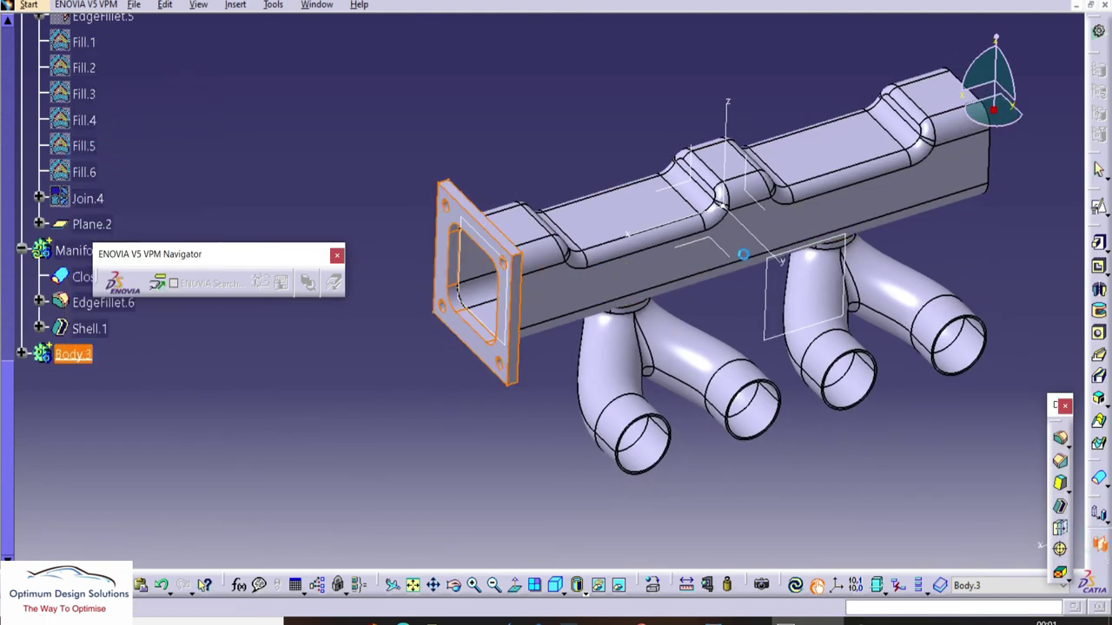
left_click(755, 198)
left_click(984, 548)
Step: Start an edge fillet and select the four outer corner edges of one end flange
middle_click_drag(467, 377, 510, 145)
left_click(335, 258)
middle_click_drag(530, 236, 541, 209)
left_click(526, 283)
left_click(355, 136)
left_click(520, 548)
middle_click_drag(463, 453, 486, 264)
left_click(420, 307)
middle_click_drag(477, 332, 640, 84)
middle_click_drag(443, 522, 600, 104)
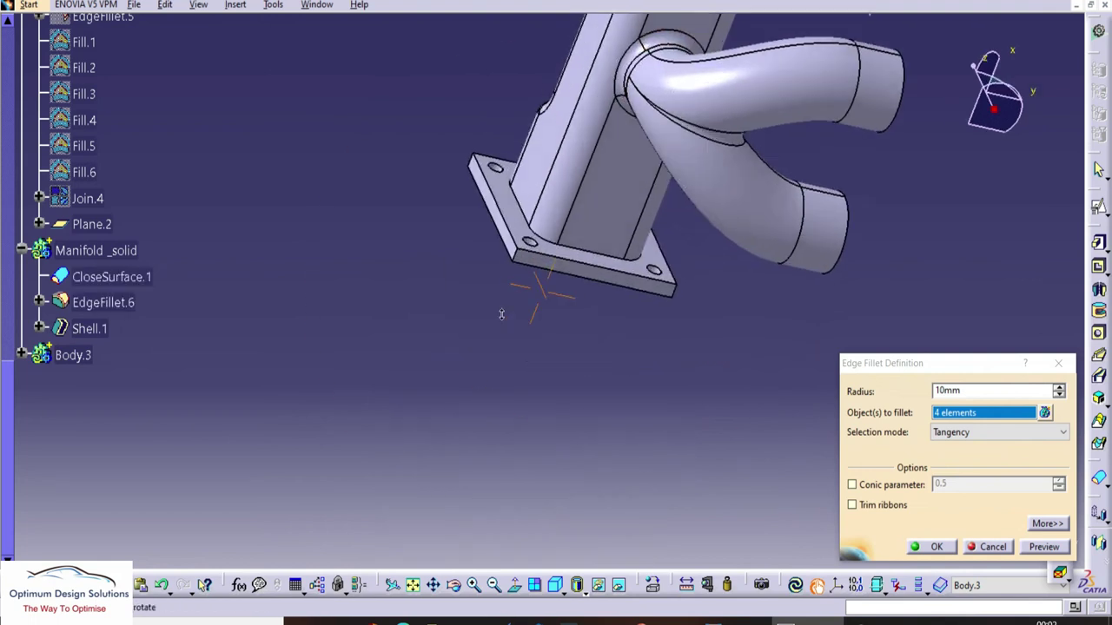
Step: Add the other end flange's four outer corner edges to the fillet and apply it with a 10 mm radius
middle_click_drag(501, 315, 498, 235)
left_click(494, 229)
left_click(414, 57)
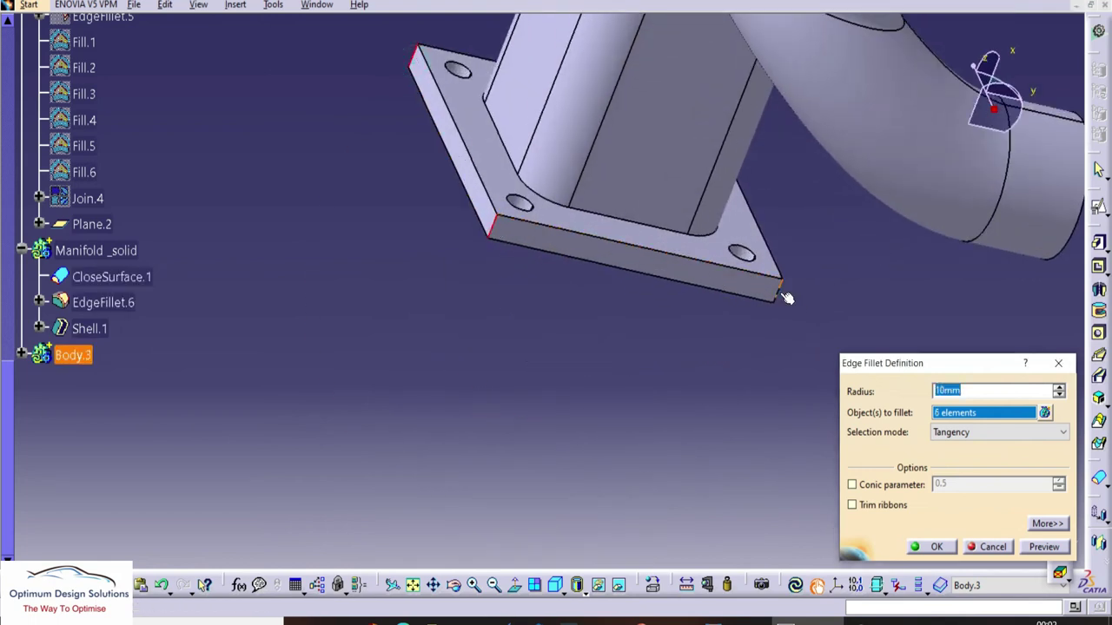
left_click(780, 293)
middle_click_drag(665, 116, 521, 261)
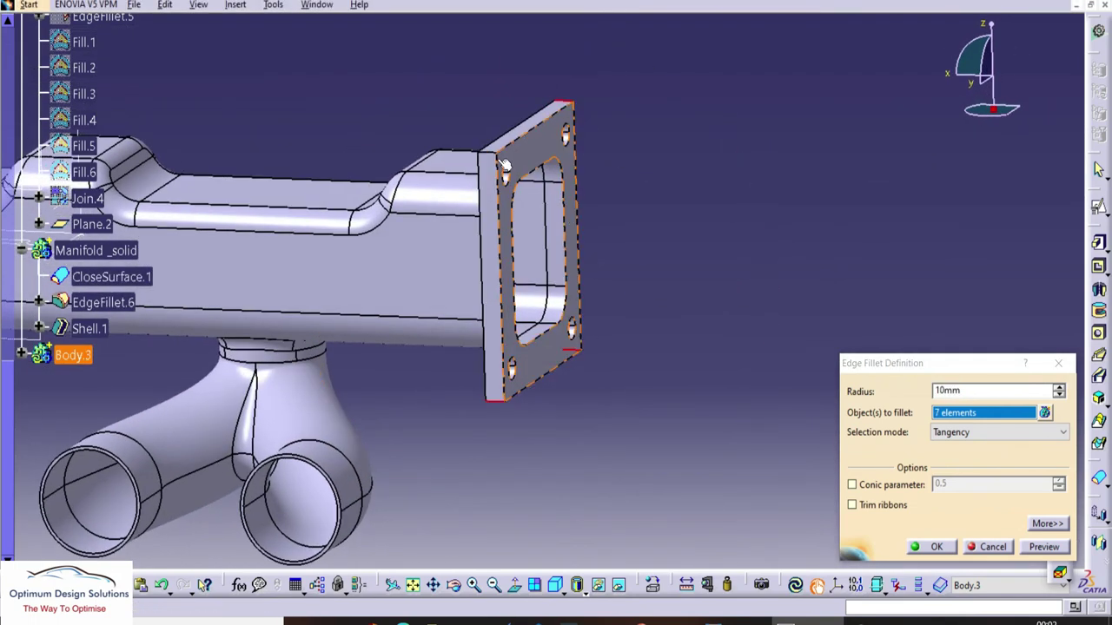
left_click(504, 165)
key("Return")
Step: Switch to PowerPoint, rotate the 3D reference model to examine its flanges, and compare it with the manifold in CATIA
middle_click_drag(760, 107, 622, 329)
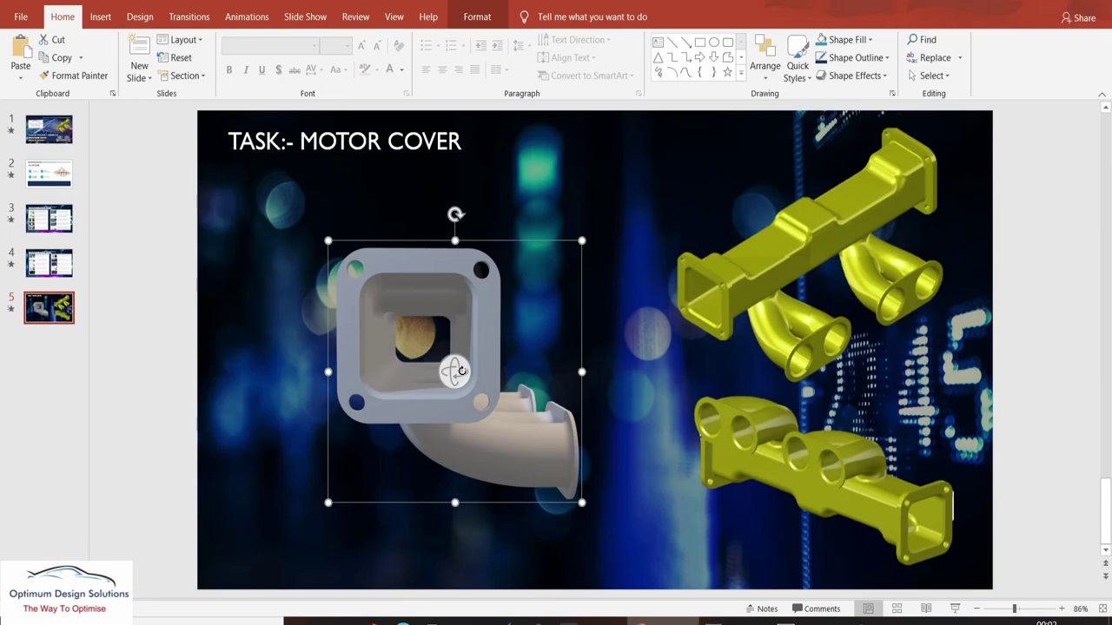
left_click_drag(460, 371, 412, 391)
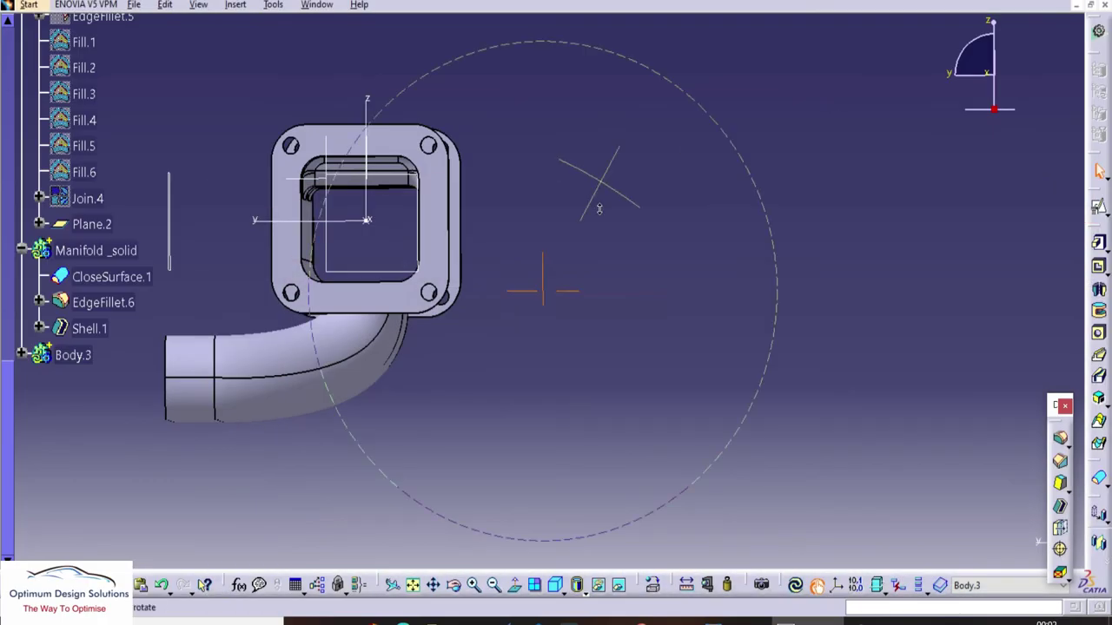
middle_click_drag(539, 260, 533, 323)
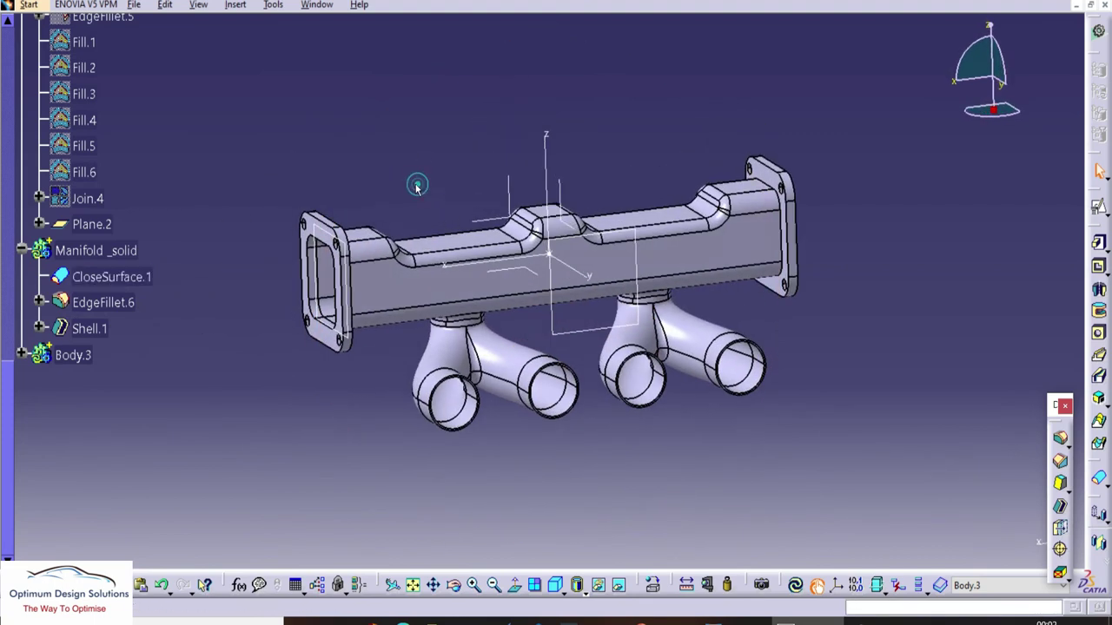
Step: Insert a new body into the part for the pipe flange
left_click(236, 6)
left_click(268, 43)
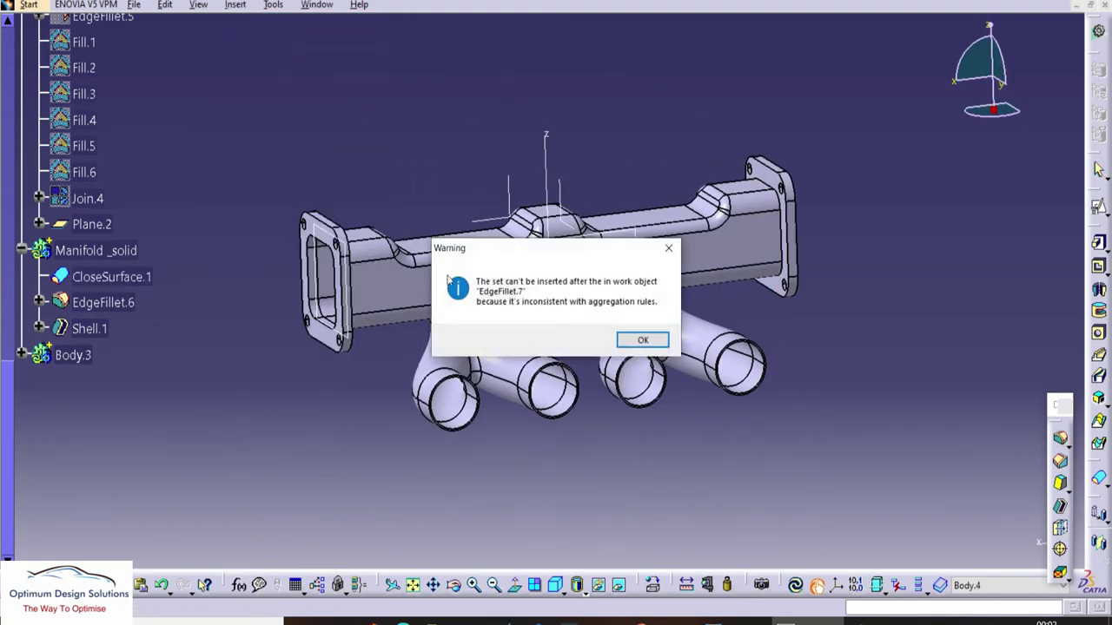
left_click(660, 343)
Step: Start a positioned sketch on the reference plane at the ends of the branch pipes
left_click(1099, 209)
mouse_move(630, 379)
middle_mouse_down()
mouse_move(667, 313)
mouse_move(466, 323)
mouse_move(611, 397)
mouse_move(613, 412)
middle_mouse_up()
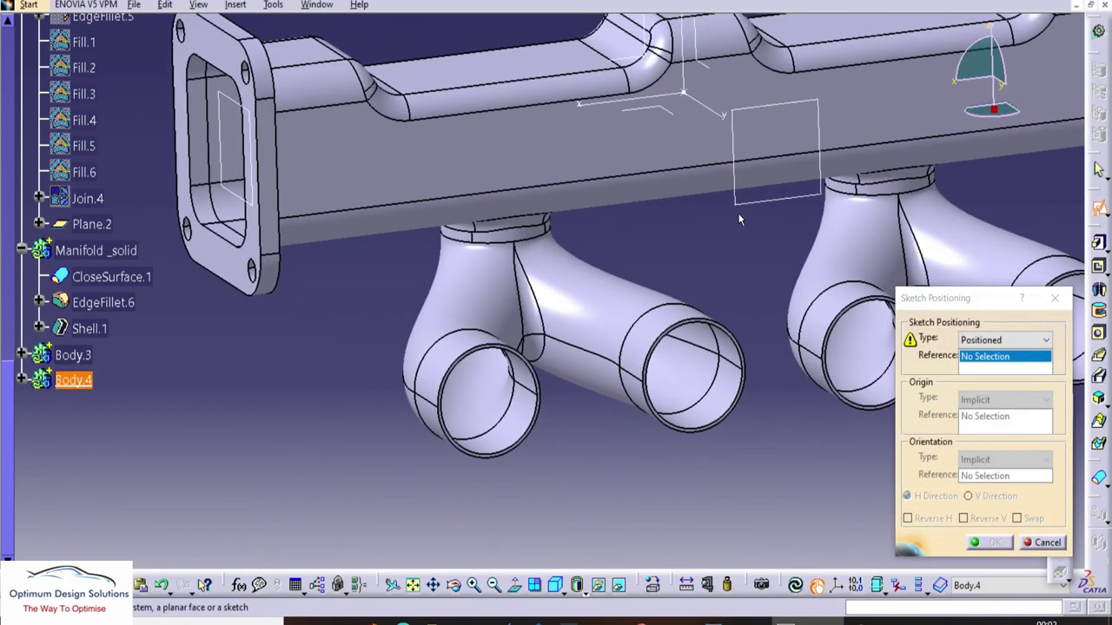
left_click(742, 205)
left_click(974, 543)
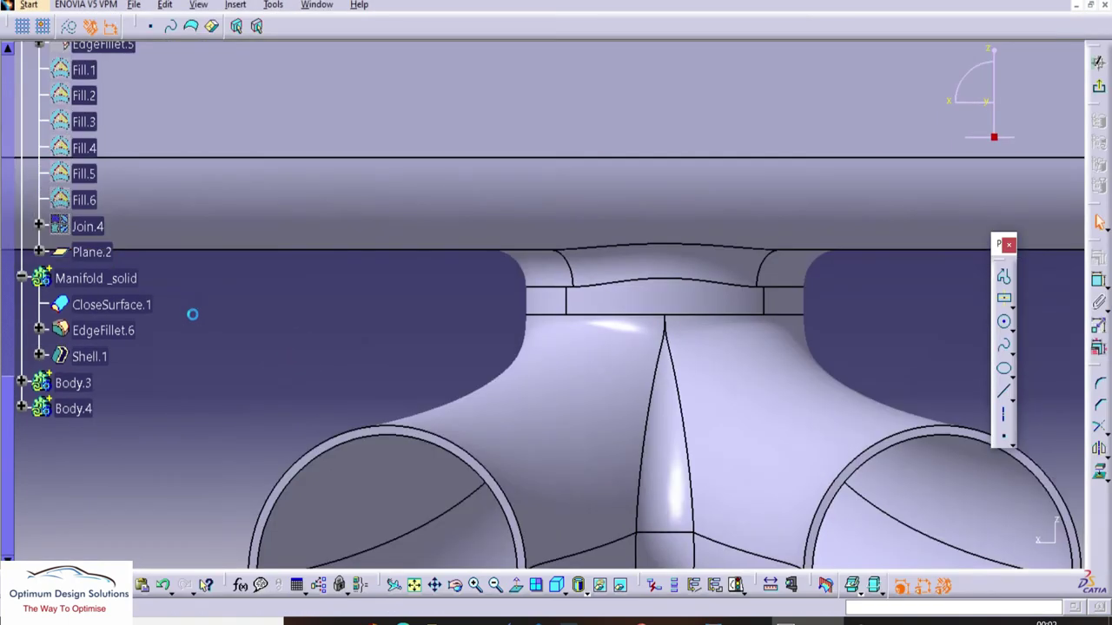
scroll(136, 224, "up", 6)
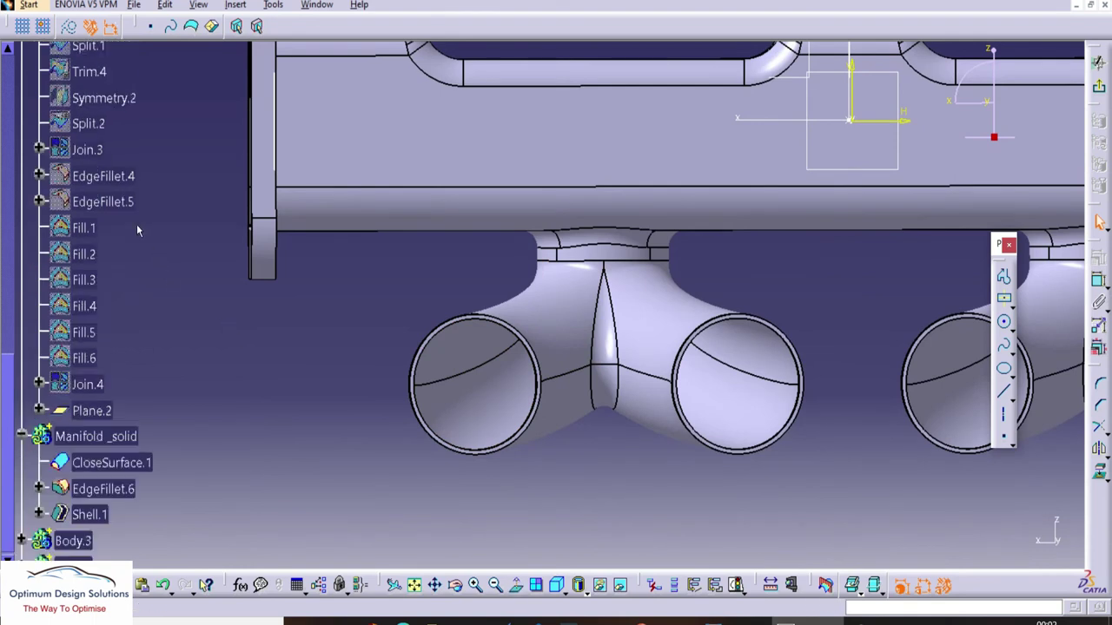
right_click(85, 315)
left_click(125, 358)
right_click(85, 312)
left_click(125, 357)
scroll(101, 235, "up", 3)
scroll(94, 205, "up", 4)
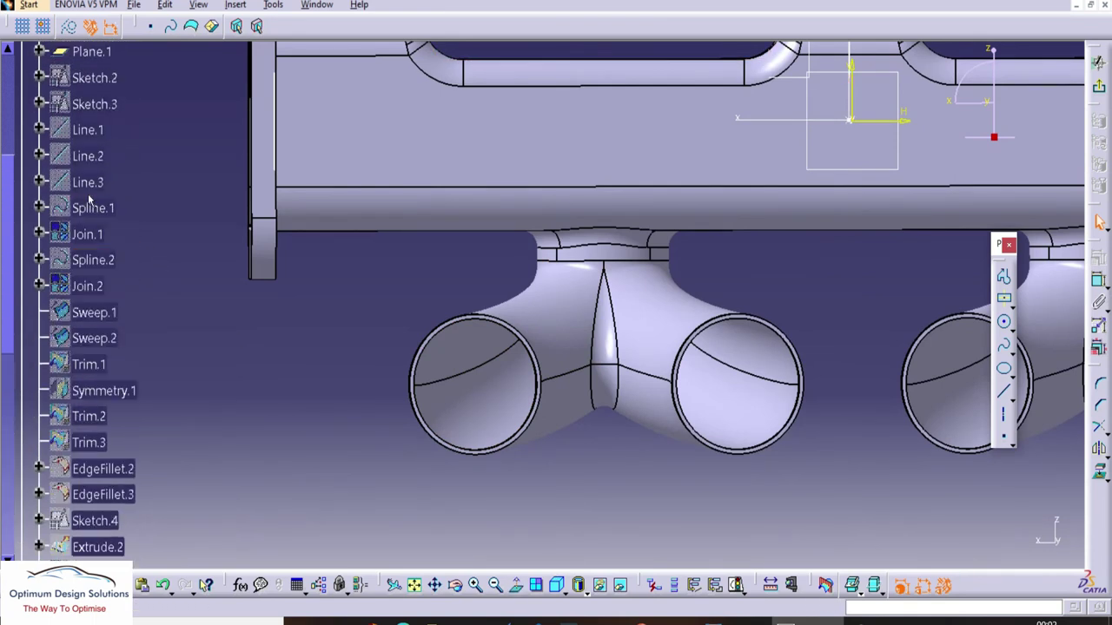
Step: Show Sketch.2 and project the outer circles of one pair of branch pipe ends into the current sketch
right_click(103, 109)
left_click(140, 153)
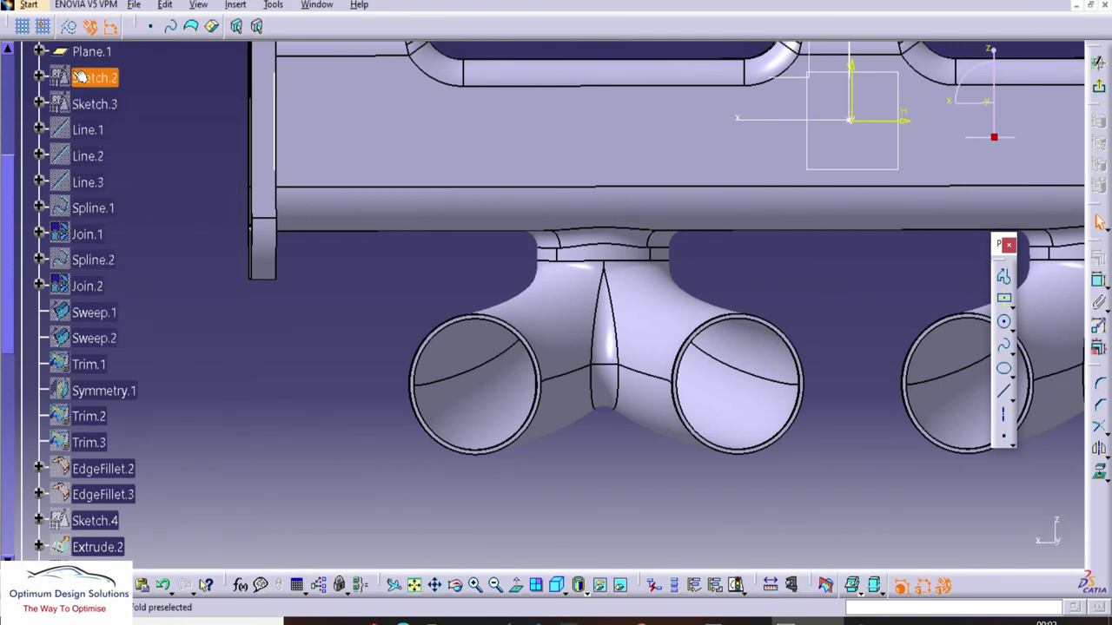
mouse_move(332, 403)
middle_mouse_down()
mouse_move(399, 387)
mouse_move(384, 358)
middle_mouse_up()
left_click(804, 276)
left_click(959, 226)
Step: Sketch an elongated hole around the two projected pipe circles with a radius of about 62 mm
left_click(1005, 323)
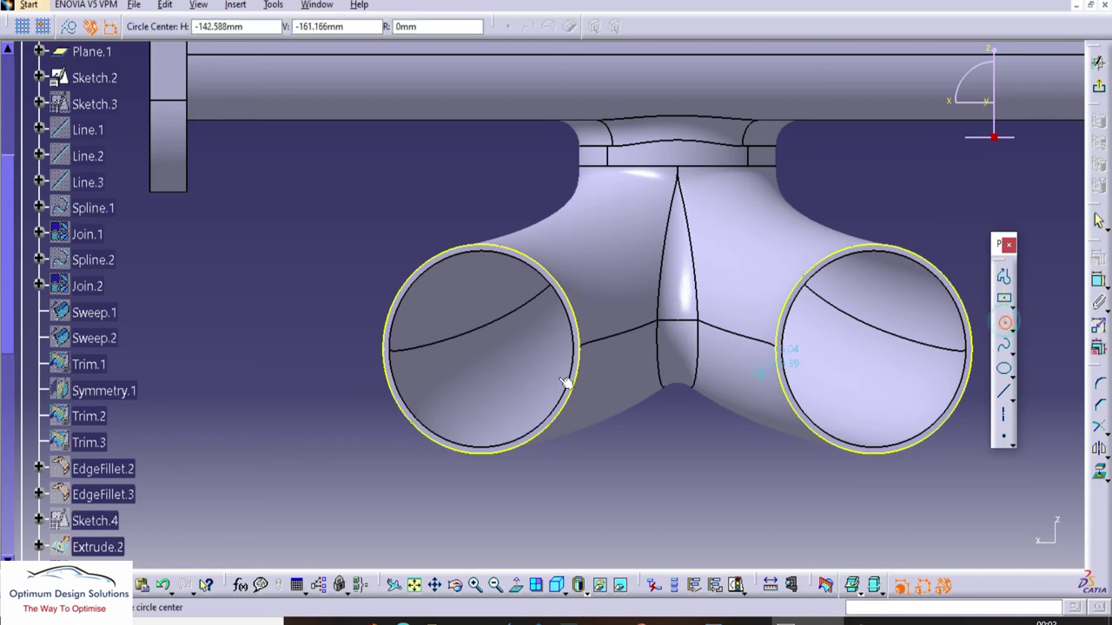
left_click(1013, 306)
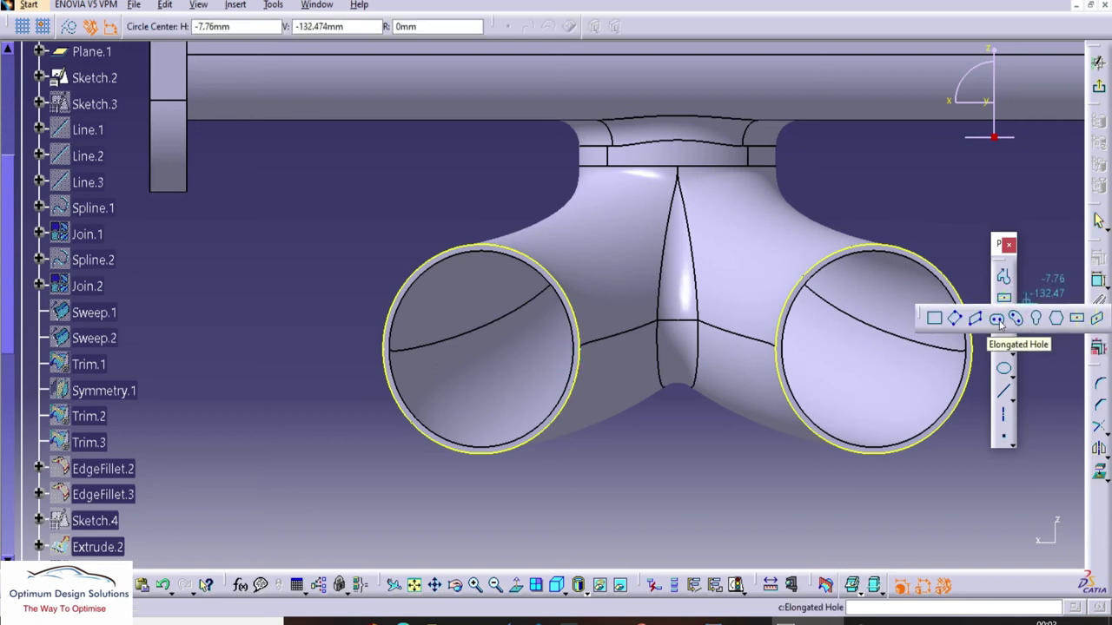
left_click(998, 320)
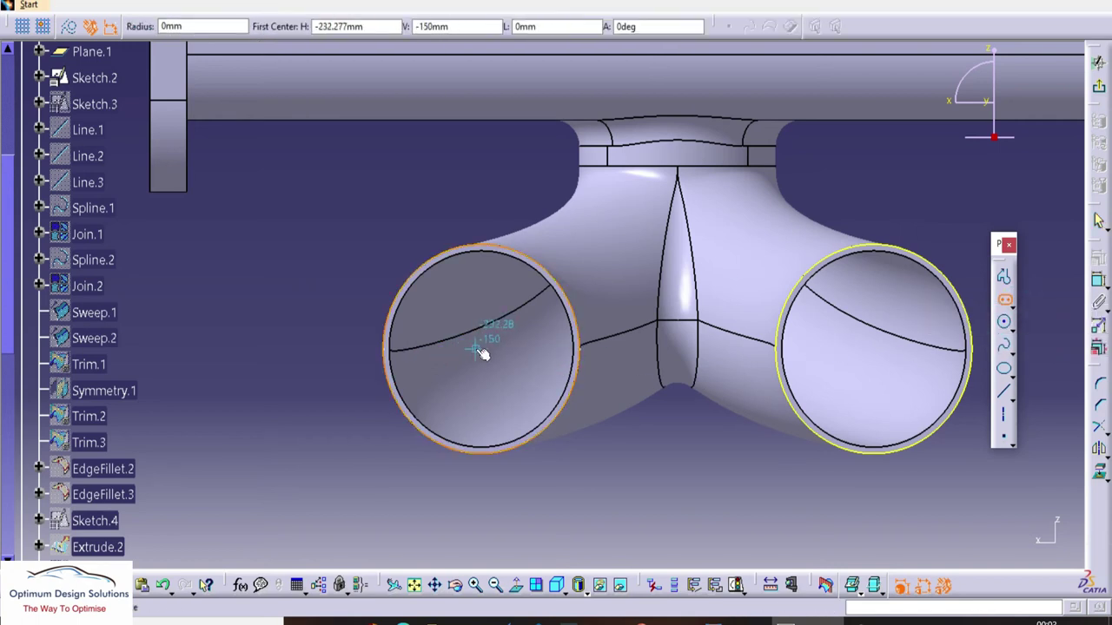
left_click(484, 349)
left_click(874, 359)
middle_click_drag(584, 376, 605, 439, "ctrl")
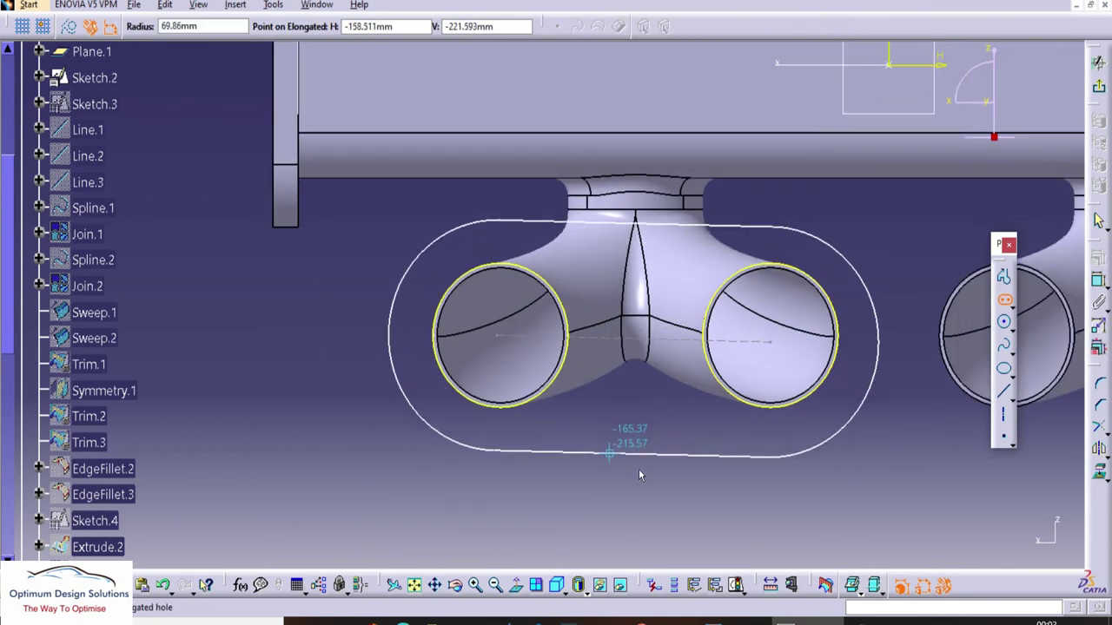
left_click(640, 453)
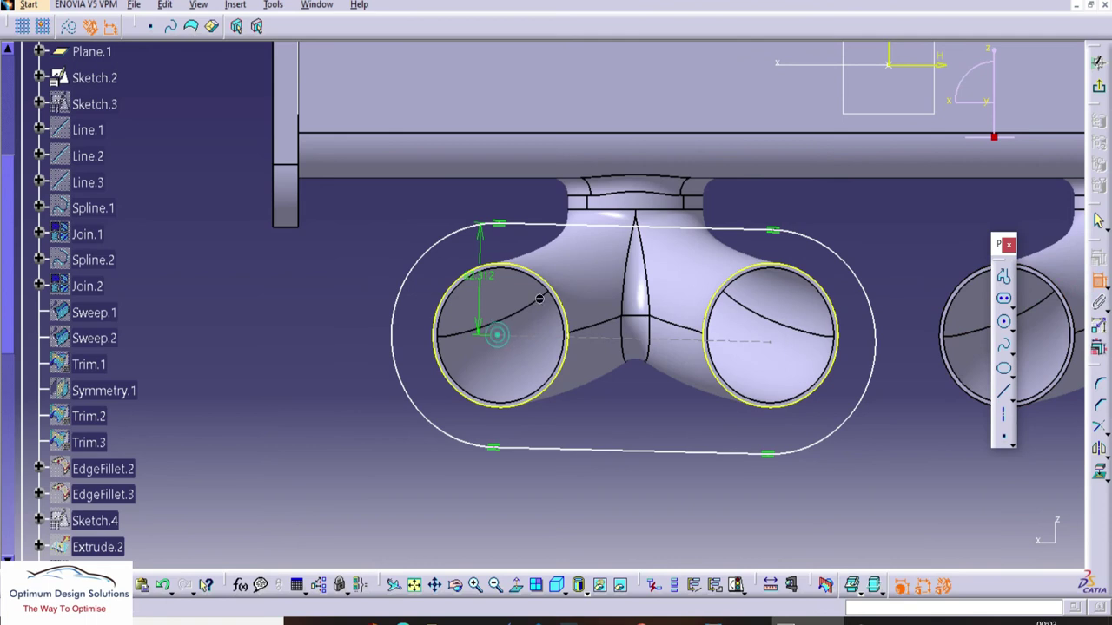
Step: Make both end centres of the elongated profile concentric with the two pipe circles
right_click(524, 311)
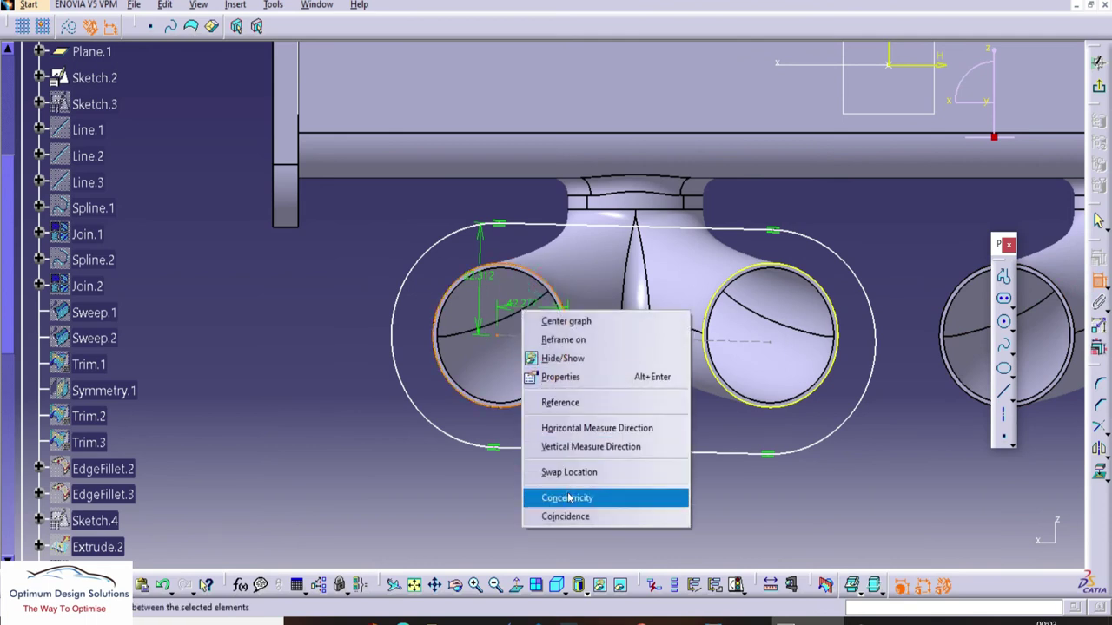
left_click(566, 498)
right_click(702, 264)
left_click(747, 492)
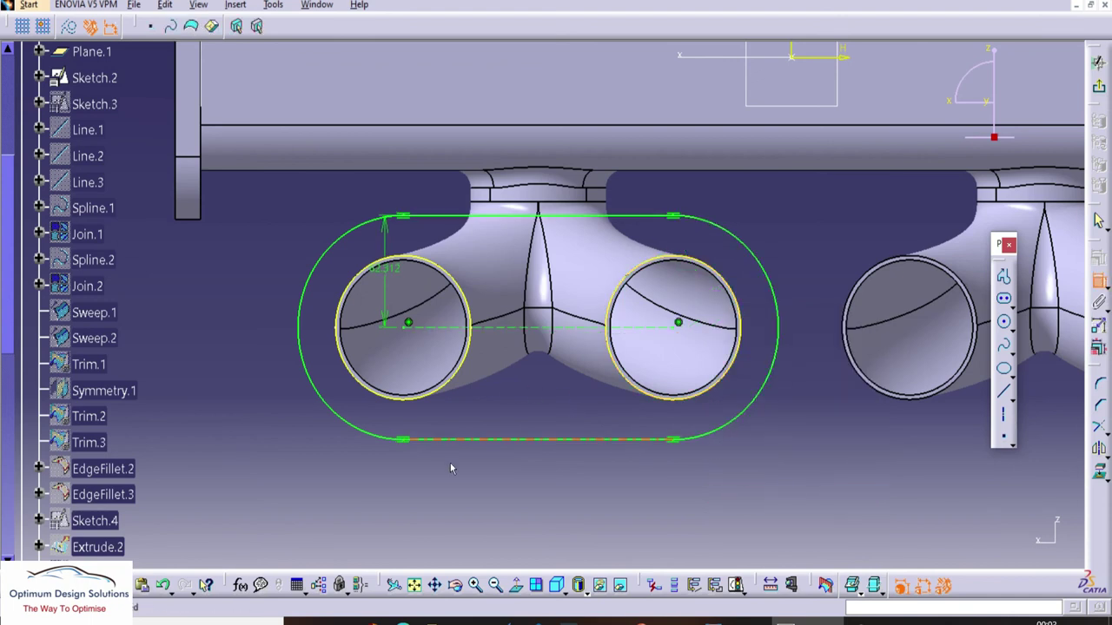
Step: Set the elongated profile's radius to 55 mm and exit the sketch
left_click(516, 587)
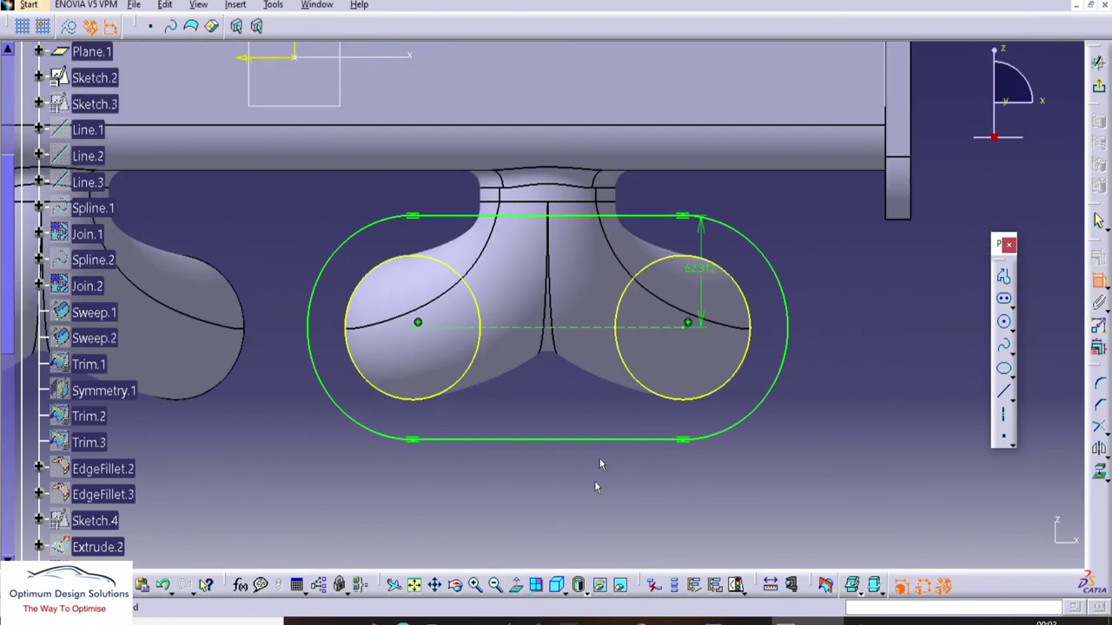
double_click(701, 272)
type("55")
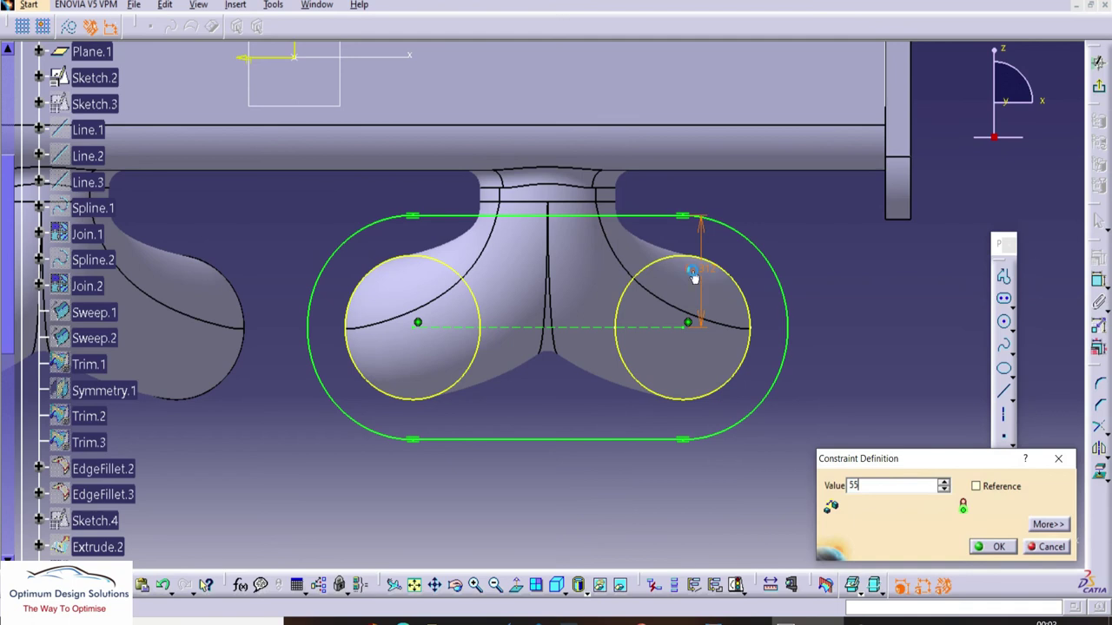
key("Return")
middle_click_drag(692, 283, 704, 217, "ctrl")
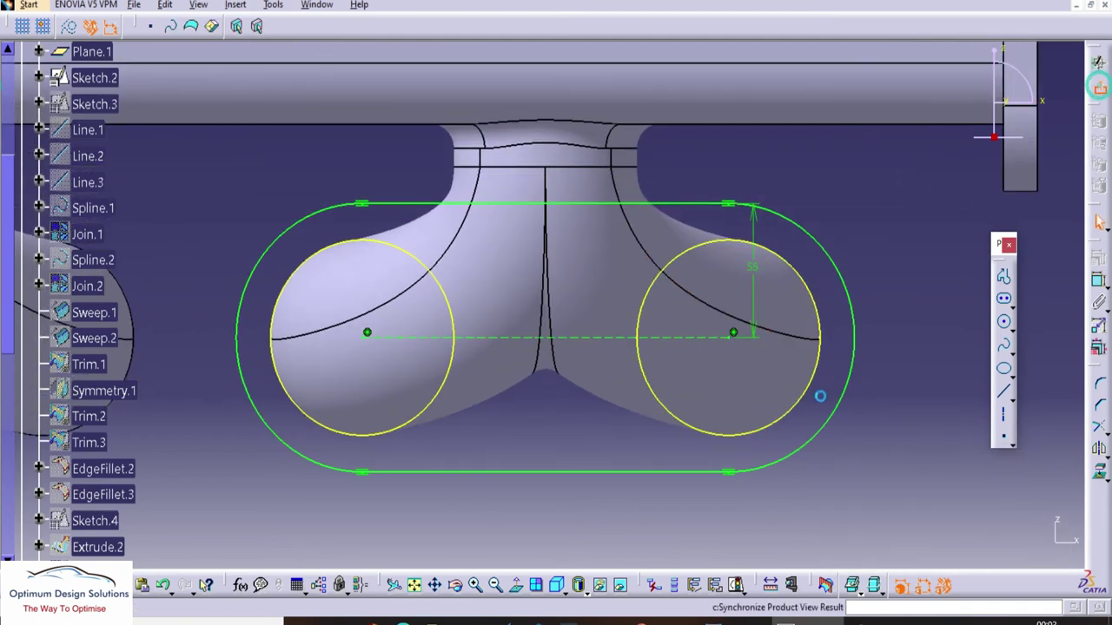
left_click(1098, 84)
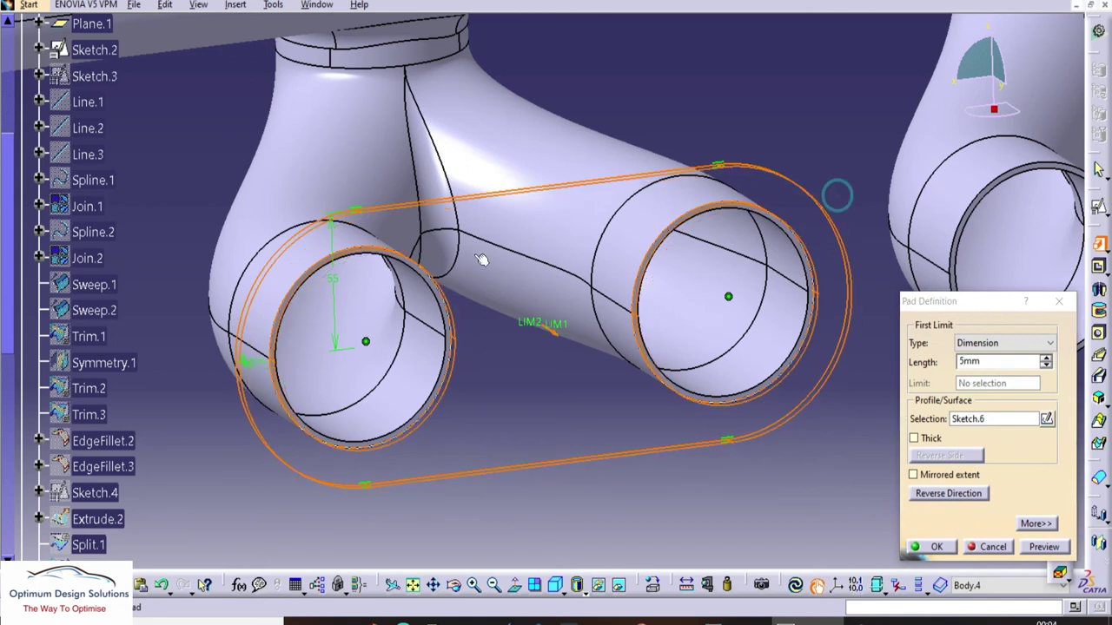
Step: Pad the pipe flange sketch 5 mm in the reversed direction
middle_click_drag(484, 258, 500, 325)
left_click(933, 493)
middle_click_drag(504, 374, 569, 339)
left_click(918, 547)
middle_click_drag(545, 277, 584, 294)
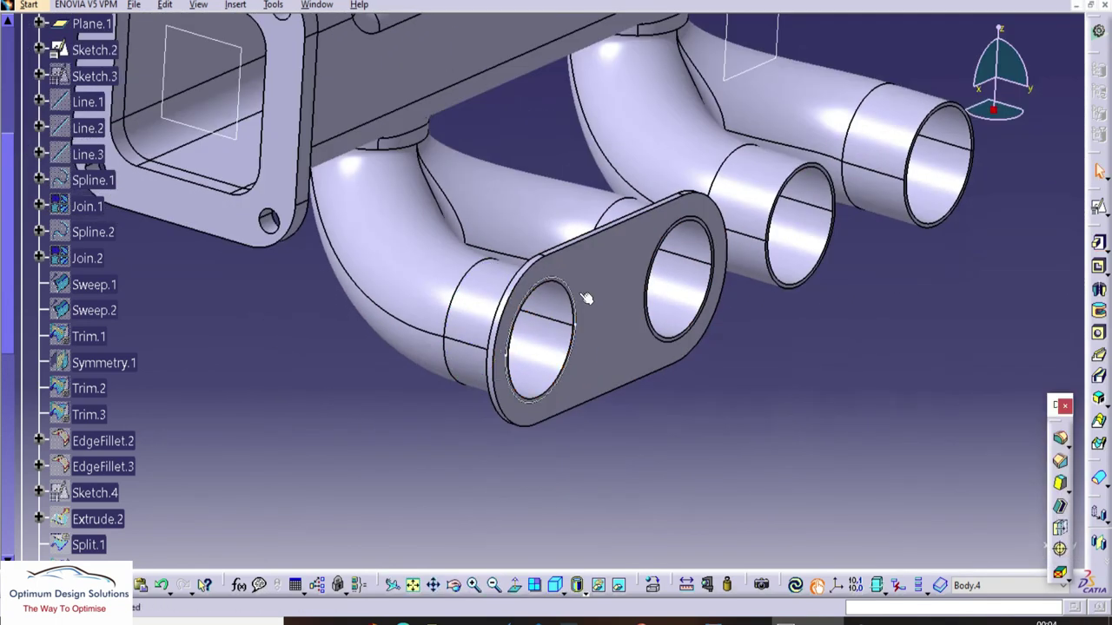
Step: Make Body.4 the in-work object and mirror the pipe flange onto the other pair of branch pipes
left_click(583, 293)
scroll(146, 432, "down", 10)
right_click(76, 178)
left_click(113, 288)
left_click(1098, 549)
middle_click_drag(622, 276, 583, 304)
left_click(583, 196)
left_click(982, 549)
Step: Switch to PowerPoint, rotate the 3D reference model to examine its pipe flanges, and return to the manifold in CATIA
middle_click_drag(950, 255, 782, 443)
left_click(782, 444)
middle_click_drag(613, 460, 651, 360)
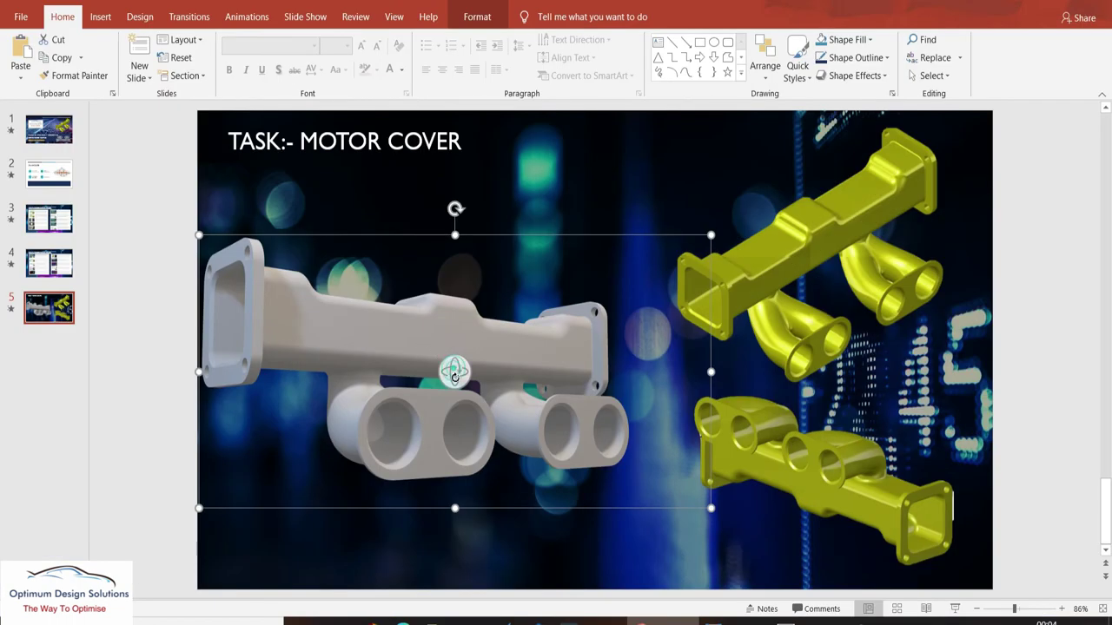
left_click_drag(454, 375, 529, 436)
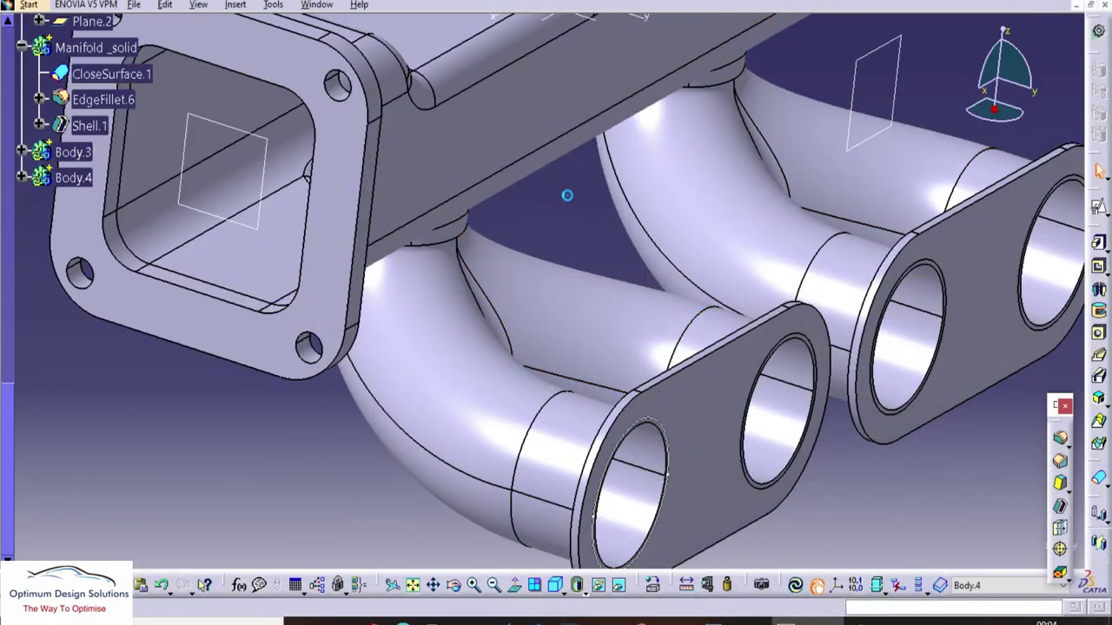
middle_click_drag(568, 191, 618, 300)
Step: Add the Manifold _solid body to PartBody with a Boolean Add operation
scroll(175, 244, "up", 3)
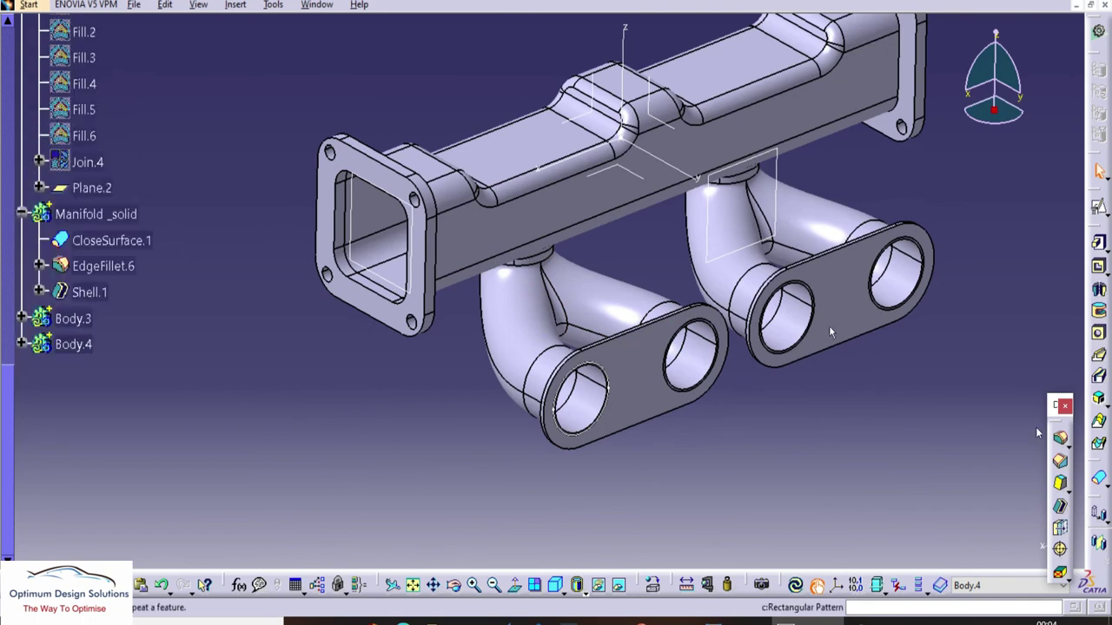
right_click(74, 351)
left_click(163, 384)
right_click(113, 214)
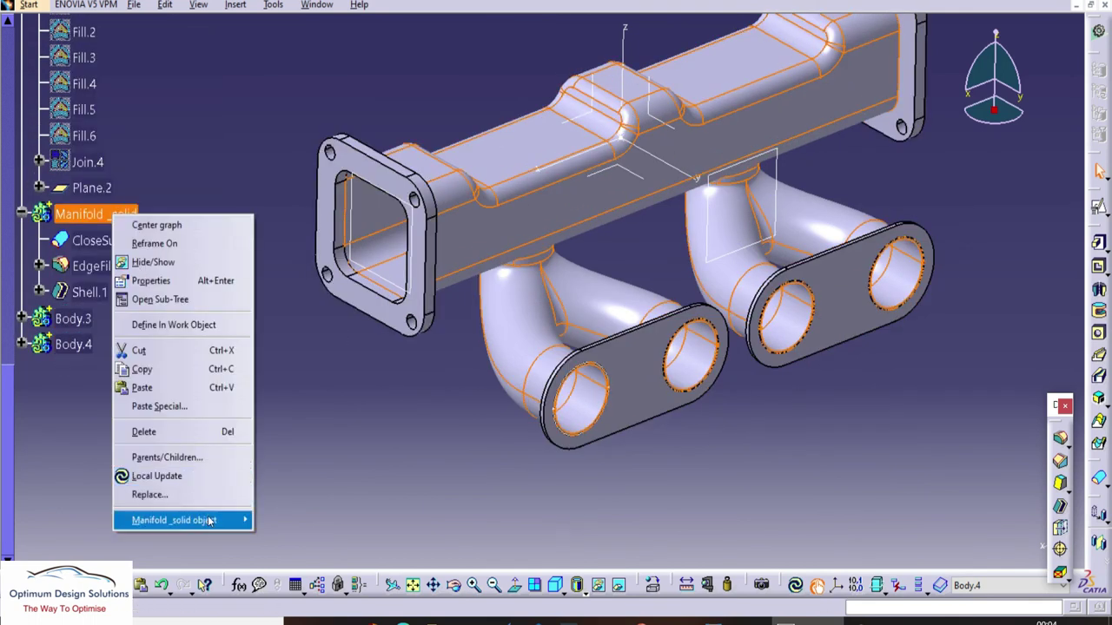
mouse_move(207, 520)
left_click(282, 332)
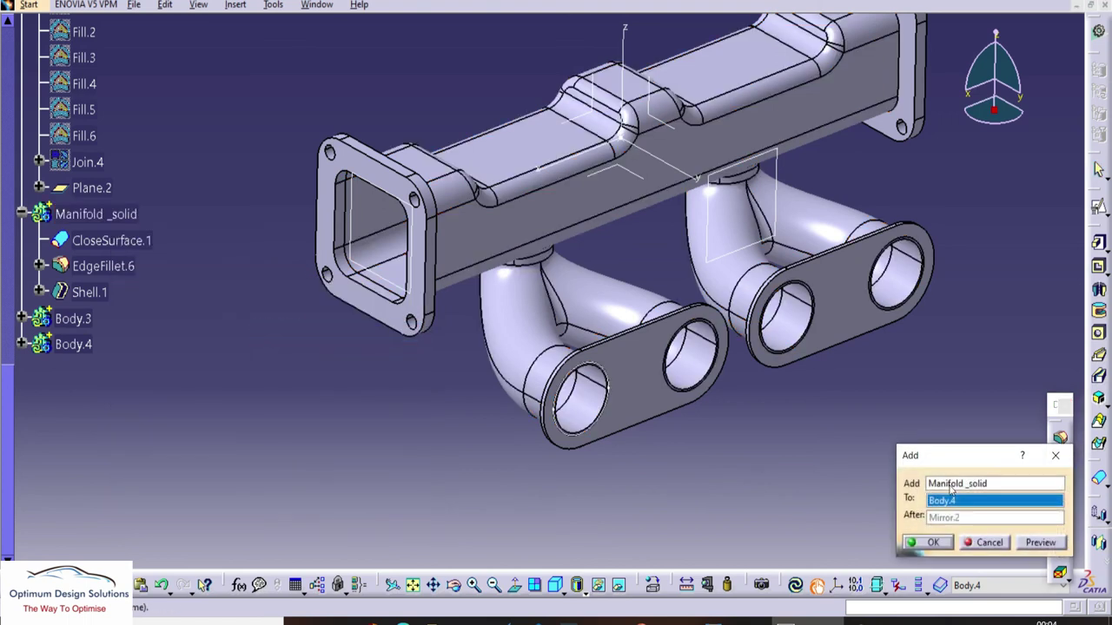
scroll(252, 270, "up", 12)
left_click(77, 284)
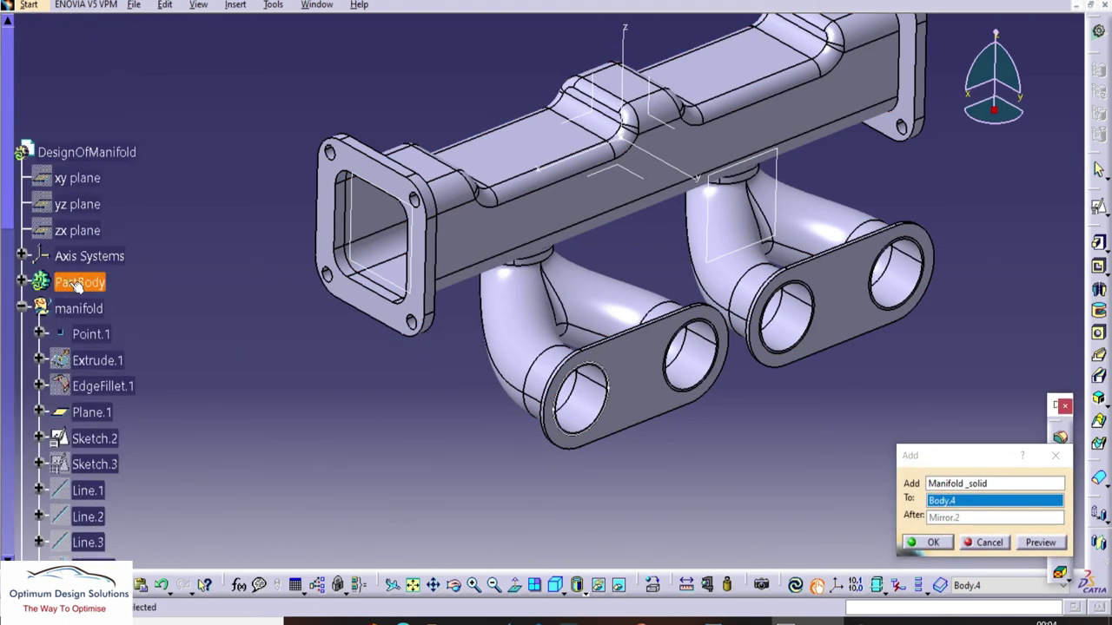
left_click(931, 542)
Step: Add the end flange body Body.3 and the pipe flange body Body.4 to PartBody
scroll(104, 382, "down", 10)
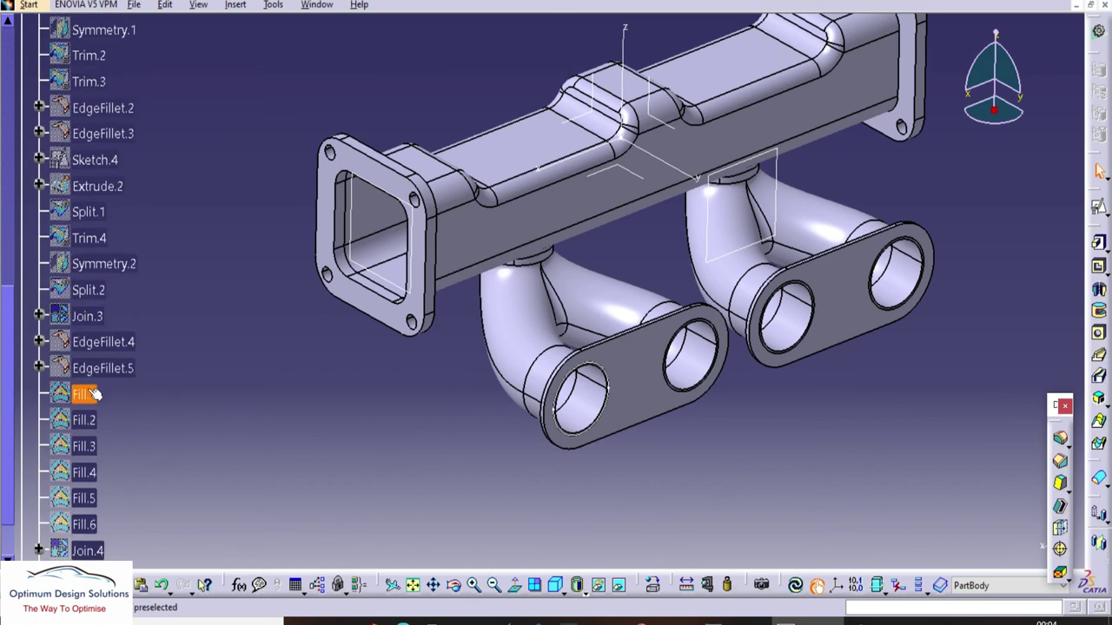
right_click(77, 435)
mouse_move(143, 417)
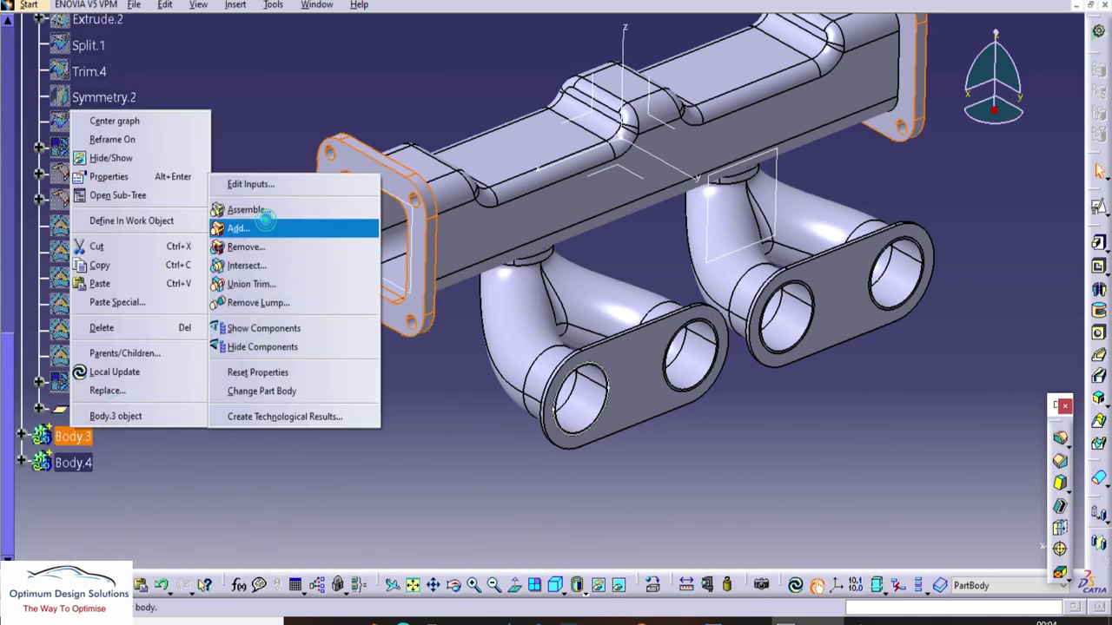
left_click(266, 228)
left_click(932, 542)
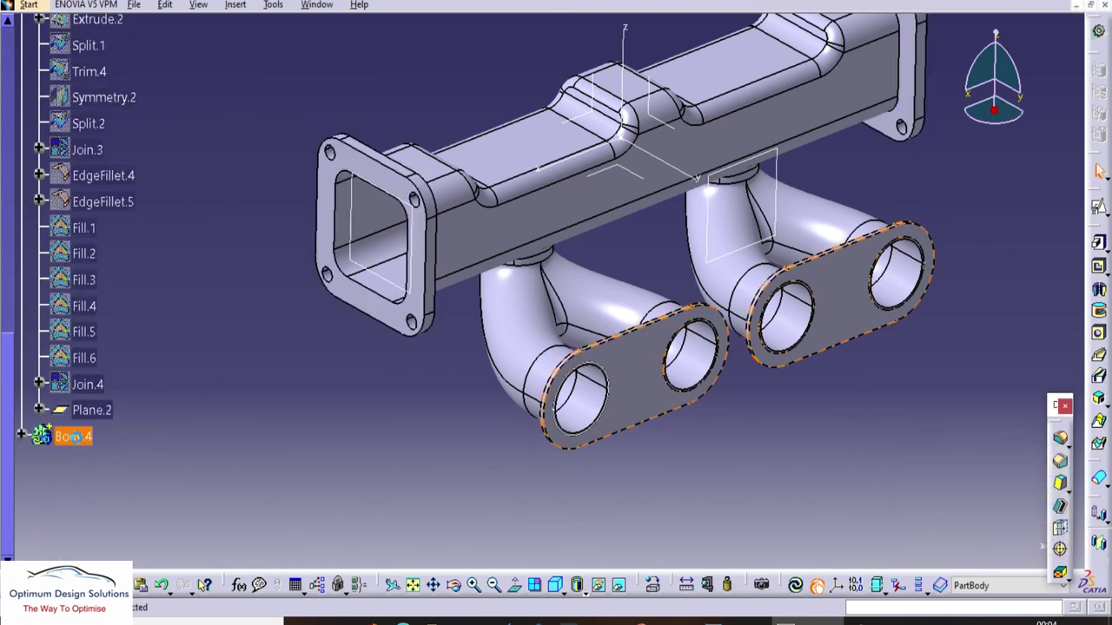
right_click(73, 436)
mouse_move(143, 427)
left_click(266, 238)
left_click(889, 543)
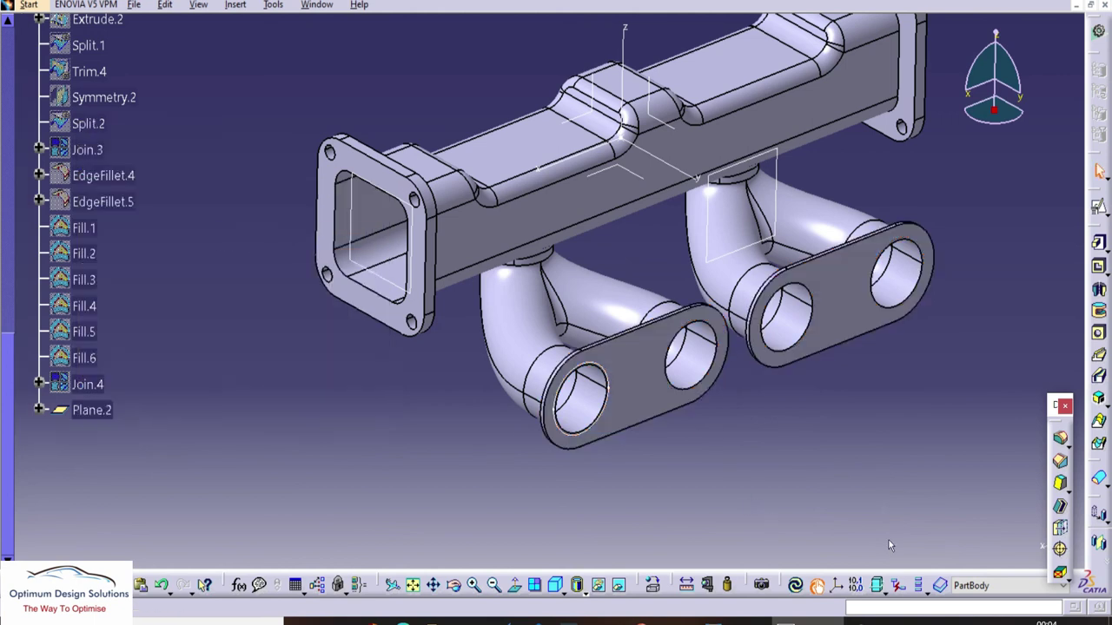
Step: Collapse and hide the manifold geometrical set
middle_click_drag(779, 424, 776, 379)
middle_click_drag(584, 353, 598, 416)
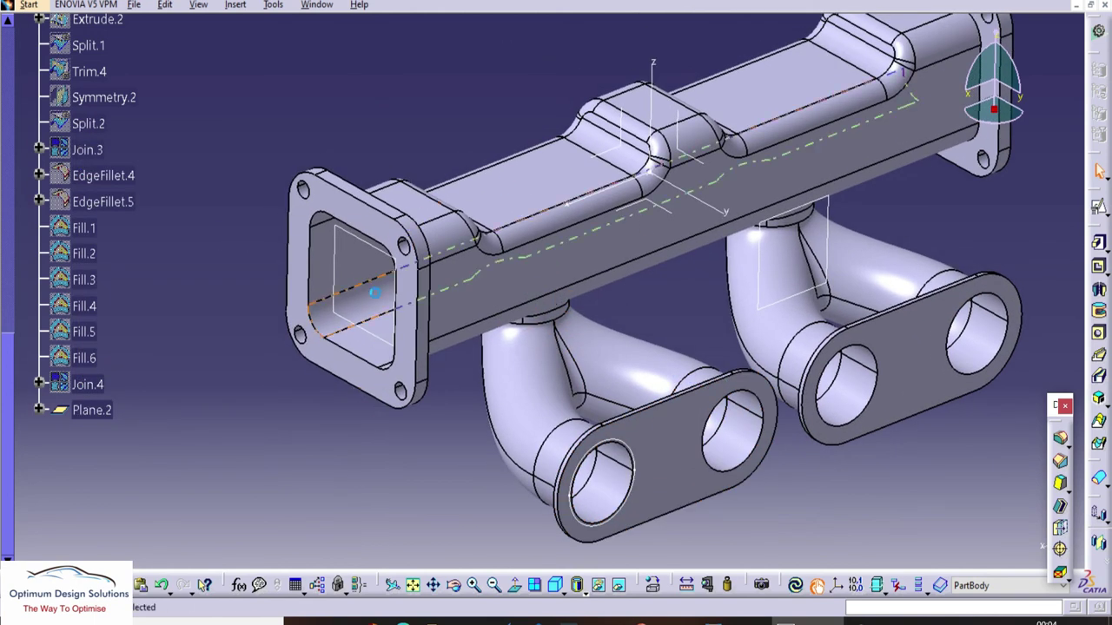
scroll(113, 221, "up", 10)
left_click(90, 144)
middle_click_drag(365, 168, 534, 210, "ctrl")
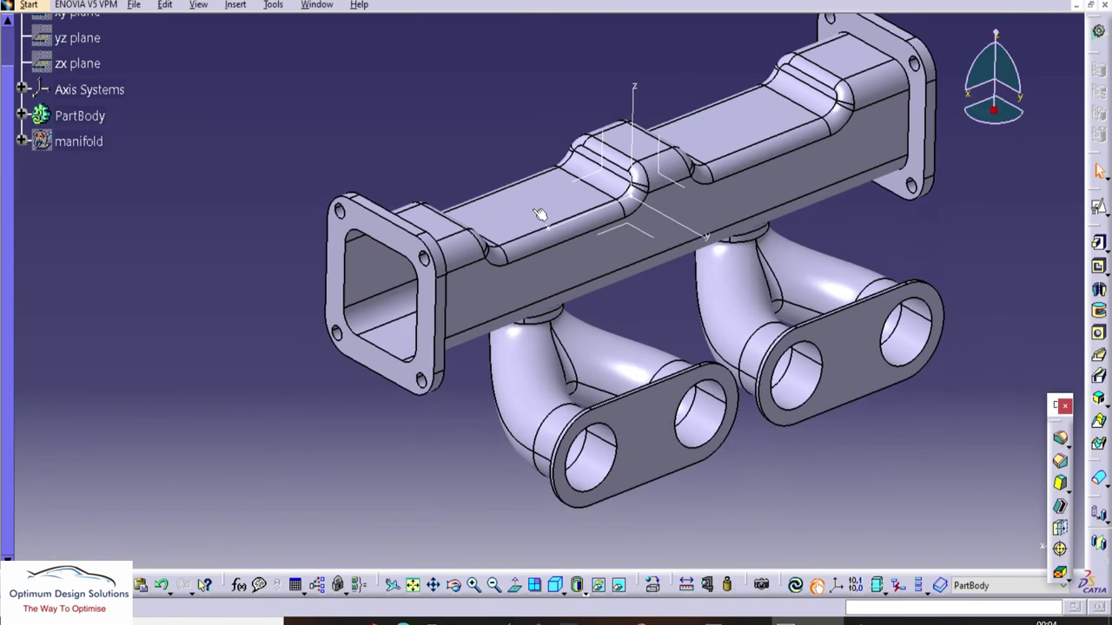
Step: Expand the axis systems in the tree and hide Axis System.1
scroll(78, 250, "up", 2)
right_click(68, 253)
left_click(193, 219)
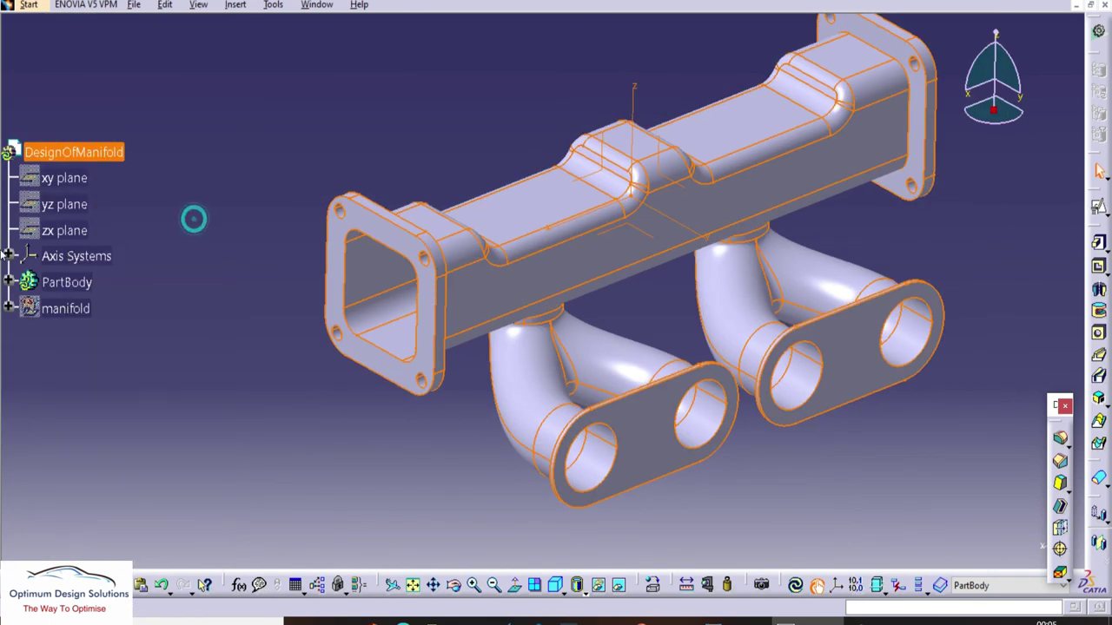
left_click(9, 256)
right_click(84, 284)
left_click(124, 335)
Step: Start an edge fillet and select the edges where the square tube meets the end flanges
middle_click_drag(490, 317, 460, 369)
middle_click(617, 422)
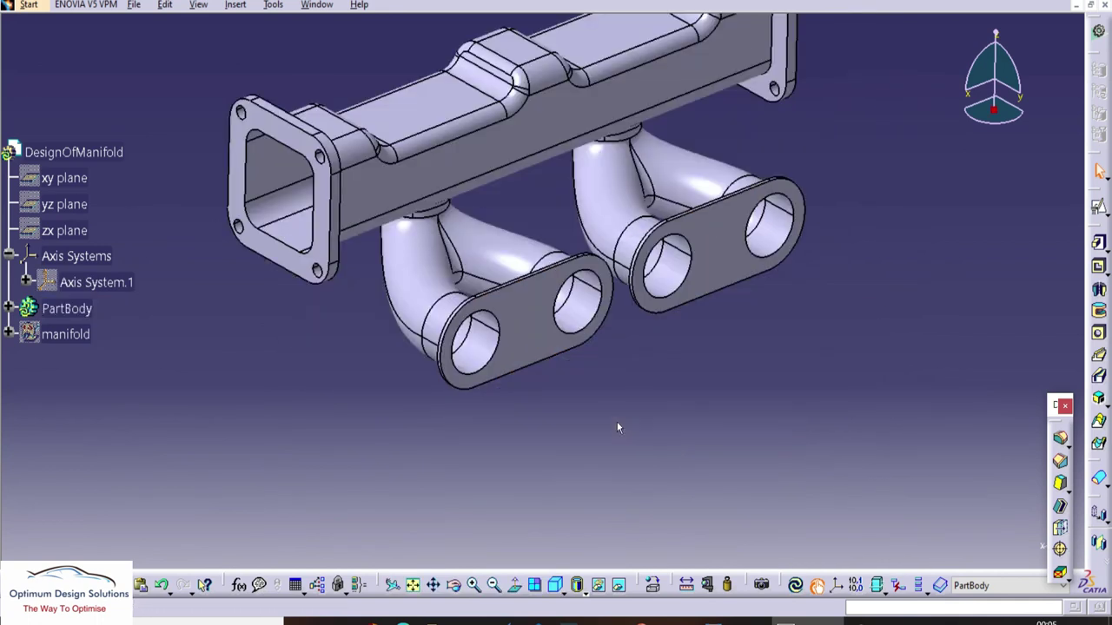
middle_click_drag(688, 433, 739, 462)
left_click(1064, 440)
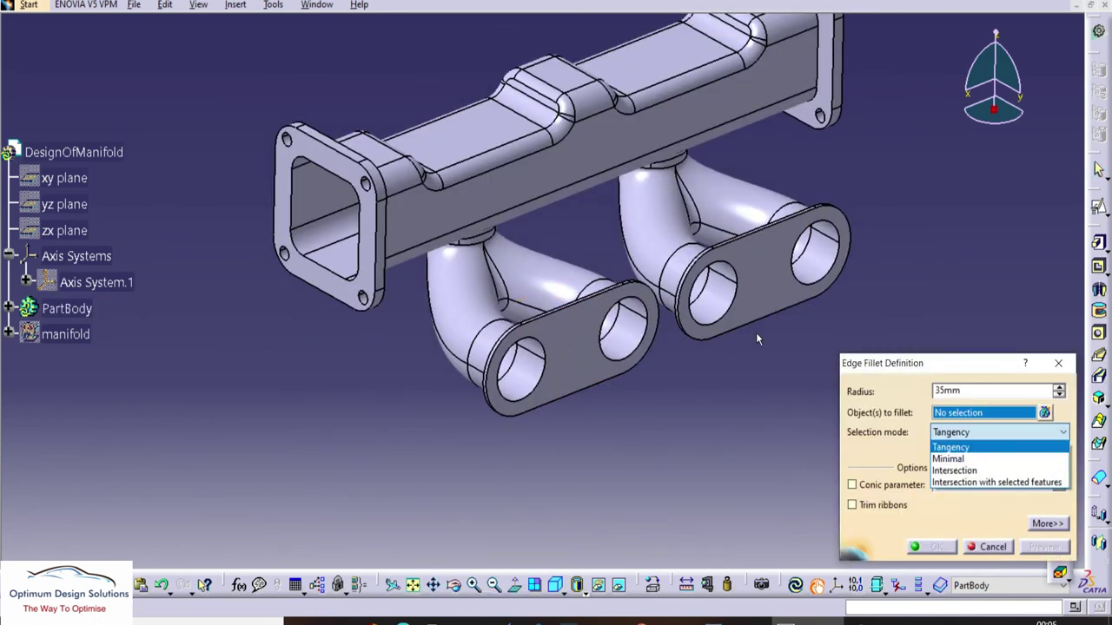
middle_click_drag(878, 325, 648, 233)
left_click(418, 201)
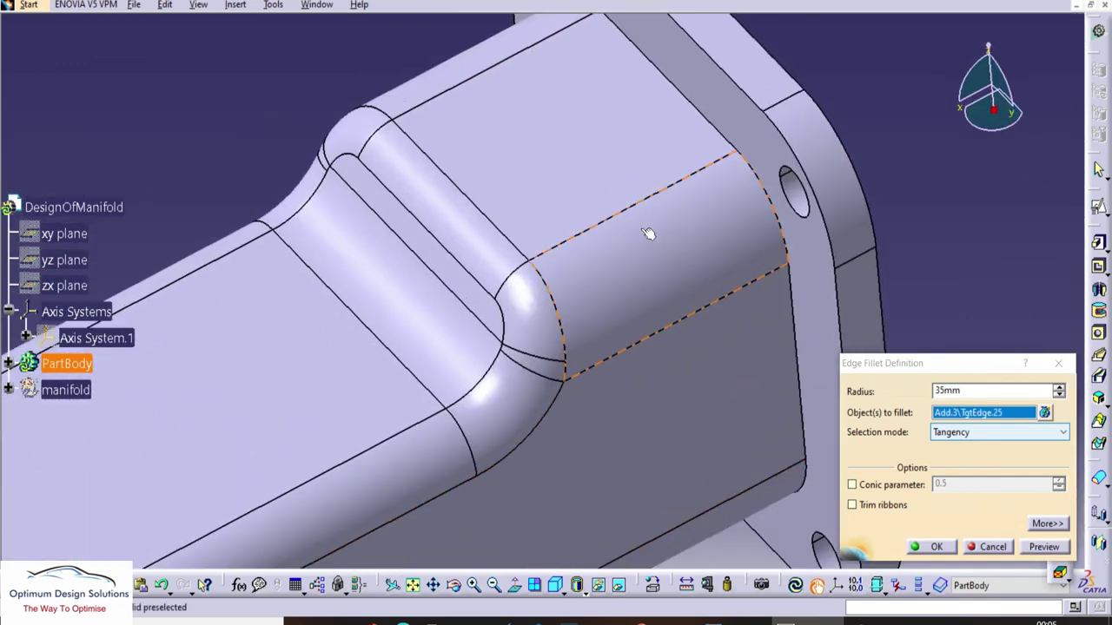
left_click(700, 112)
Step: Add the remaining flange junctions to the edge fillet, including the circular edges where the branch pipes meet the pipe flanges
middle_click_drag(491, 194, 513, 252, "ctrl")
middle_click_drag(512, 252, 524, 231)
left_click(611, 182)
middle_click_drag(611, 183, 508, 254)
left_click(428, 392)
middle_click_drag(453, 336, 501, 160)
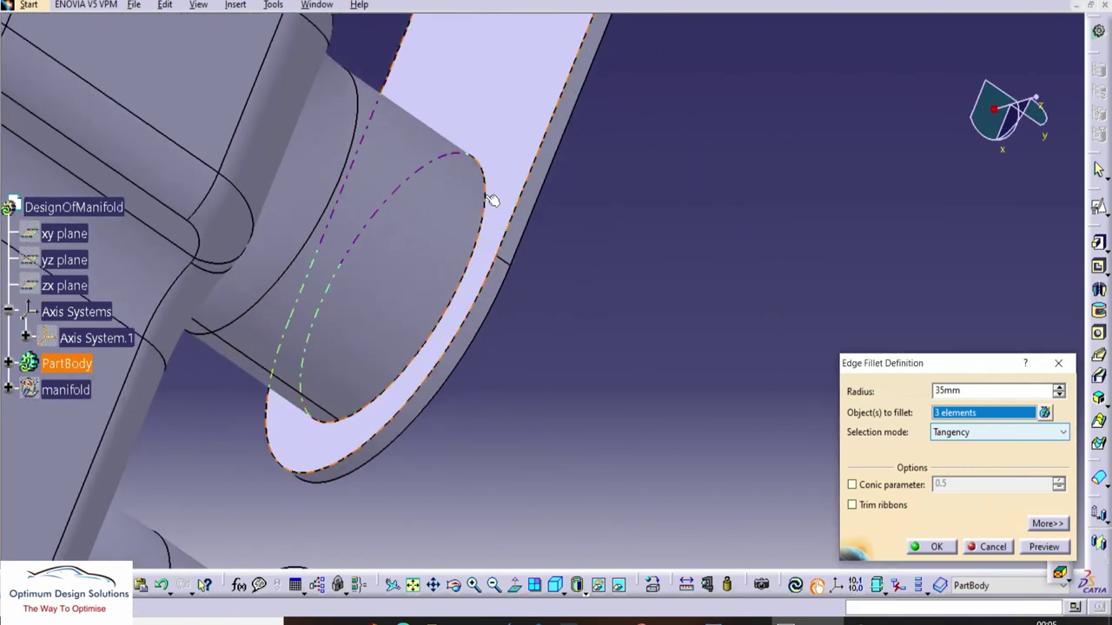
left_click(489, 211)
middle_click_drag(374, 495, 478, 169)
middle_click_drag(365, 422, 426, 300)
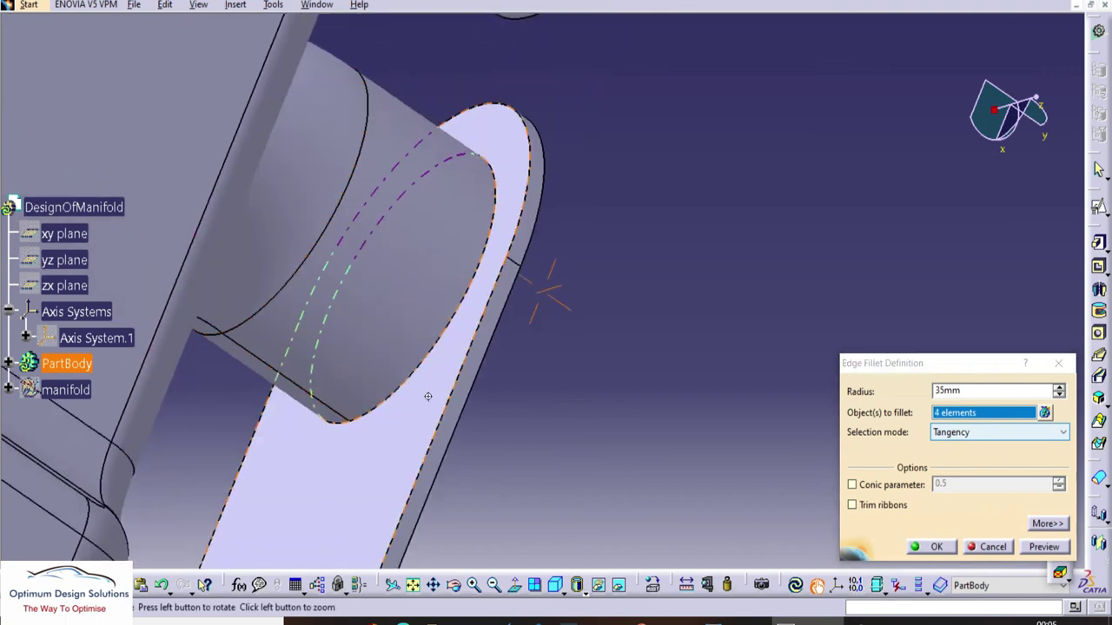
middle_click_drag(427, 397, 348, 270, "ctrl")
left_click(267, 288)
middle_click_drag(267, 288, 521, 521, "ctrl")
left_click(470, 243)
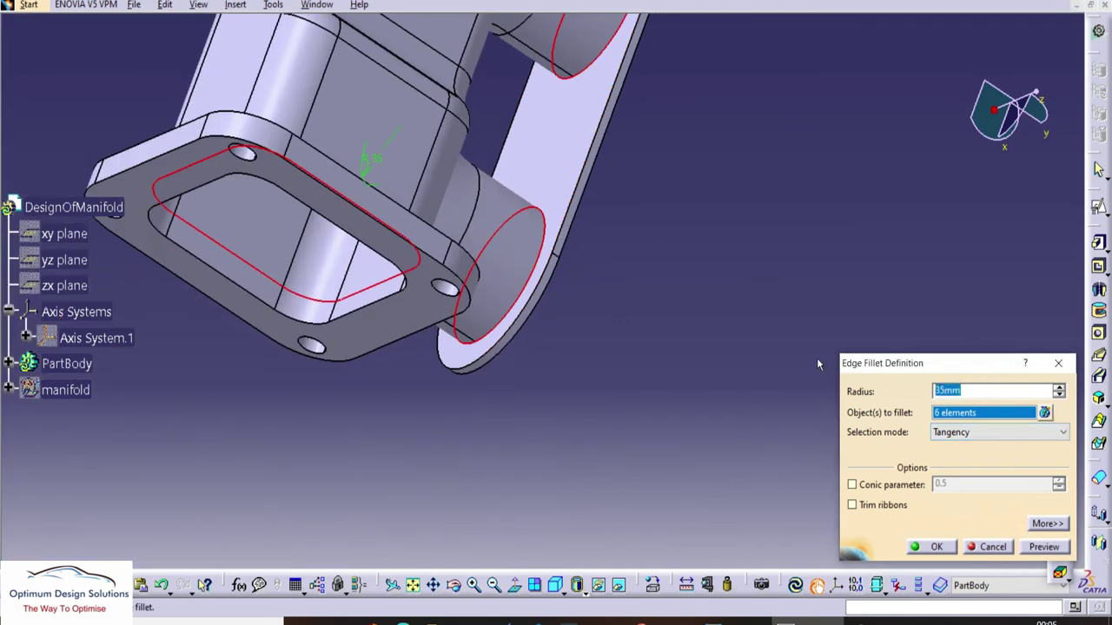
Step: Set the fillet radius to 5 mm and apply it to the selected flange junction edges
type("5")
key("Return")
middle_click_drag(629, 239, 544, 413, "ctrl")
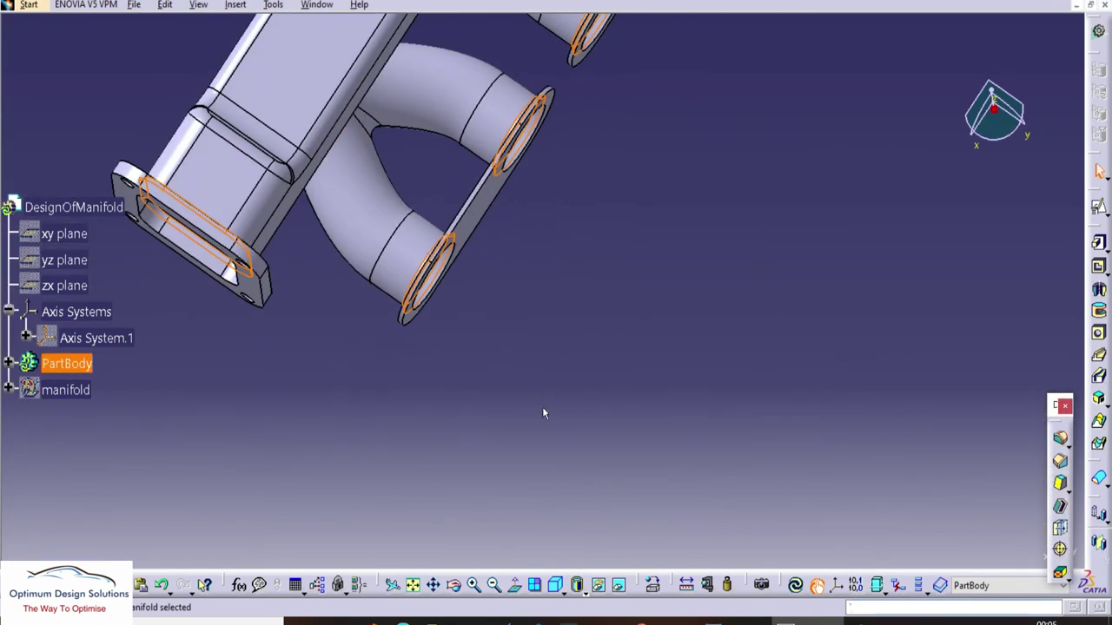
left_click(701, 311)
Step: Chamfer the pipe bore edges on the outer faces of the pipe flanges using the Length1/Angle mode at 45 degrees
middle_click_drag(702, 311, 820, 376)
left_click(1061, 463)
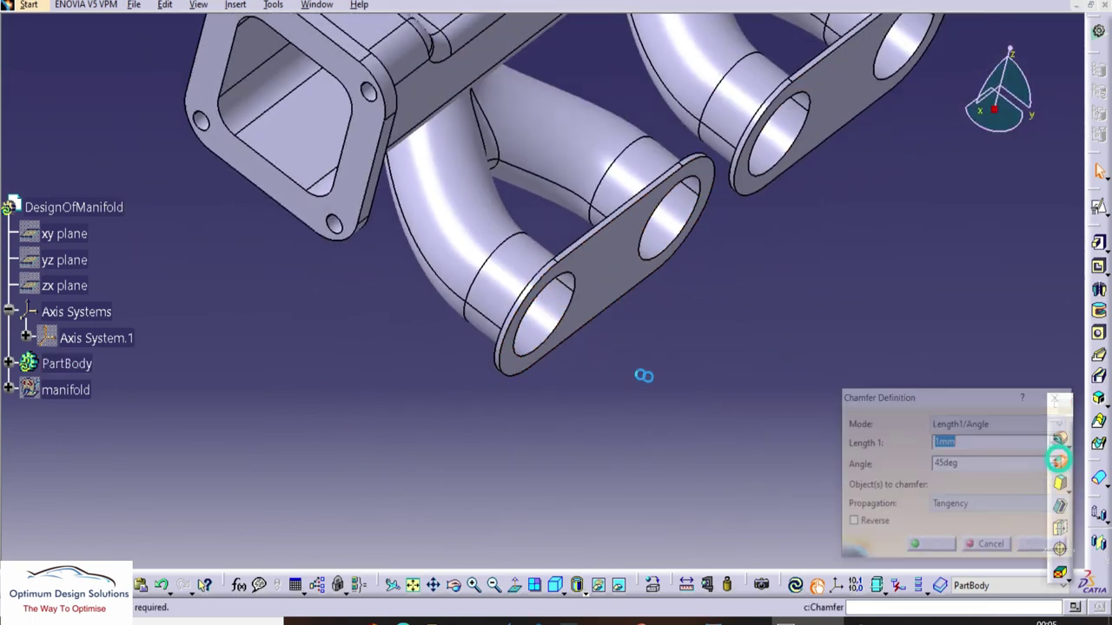
left_click(571, 322)
middle_click_drag(617, 298, 702, 250, "ctrl")
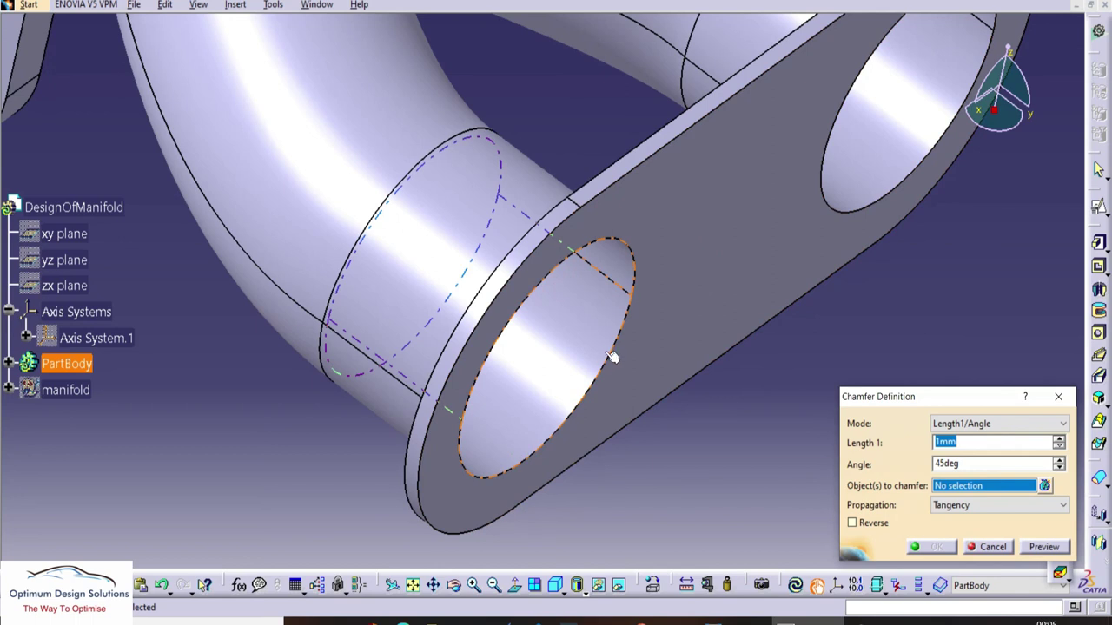
left_click(874, 207)
middle_click_drag(874, 207, 752, 334, "ctrl")
key("Return")
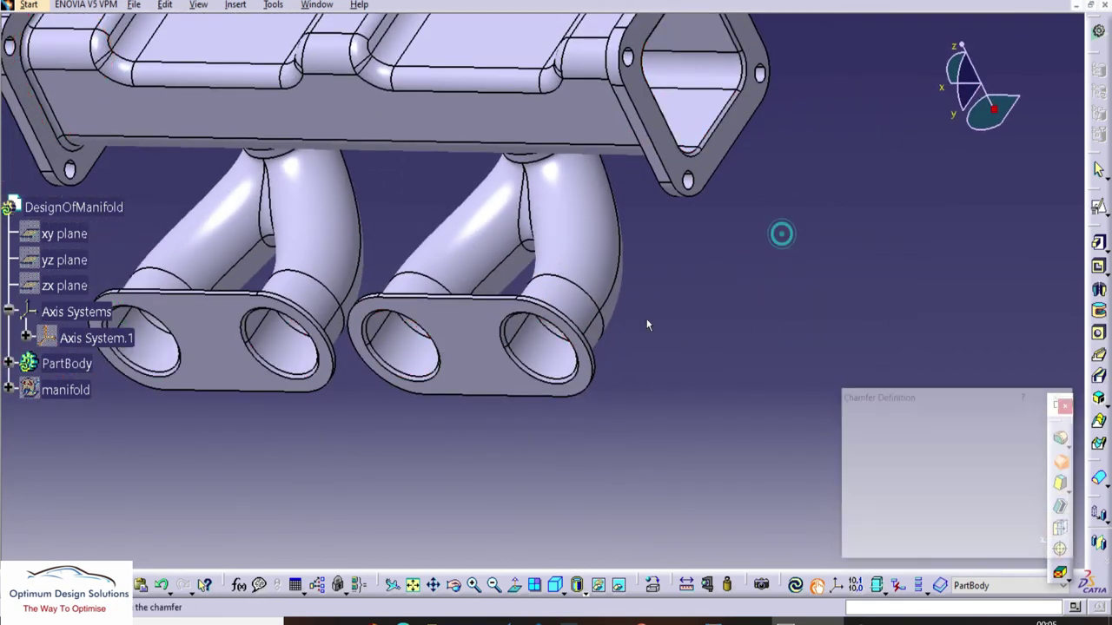
Step: Run a local update on PartBody
middle_click_drag(591, 348, 749, 160)
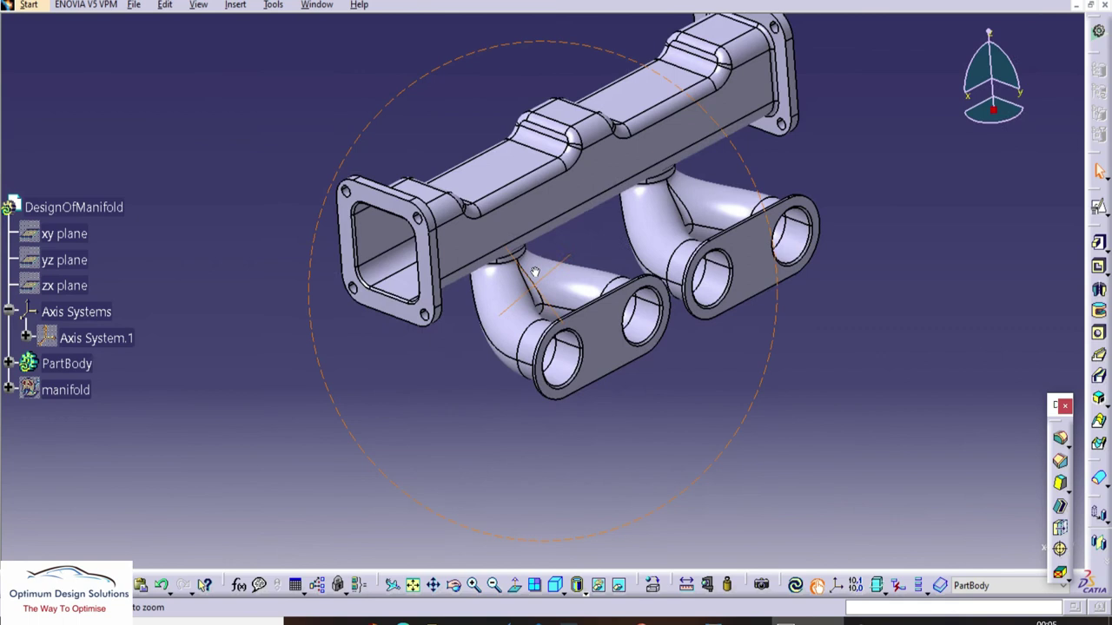
right_click(64, 368)
left_click(110, 316)
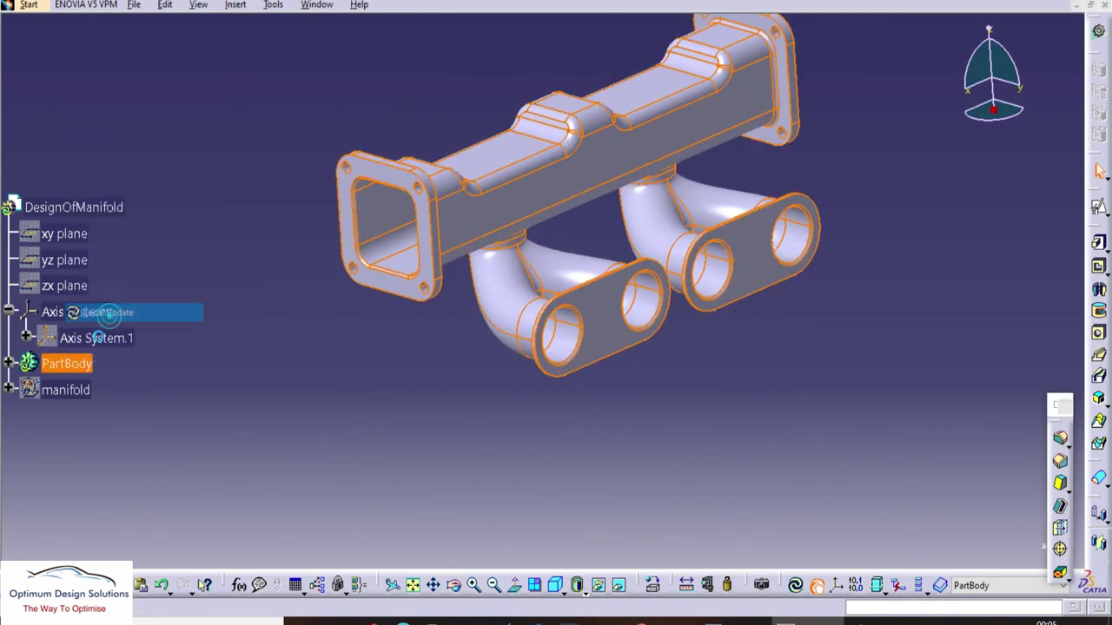